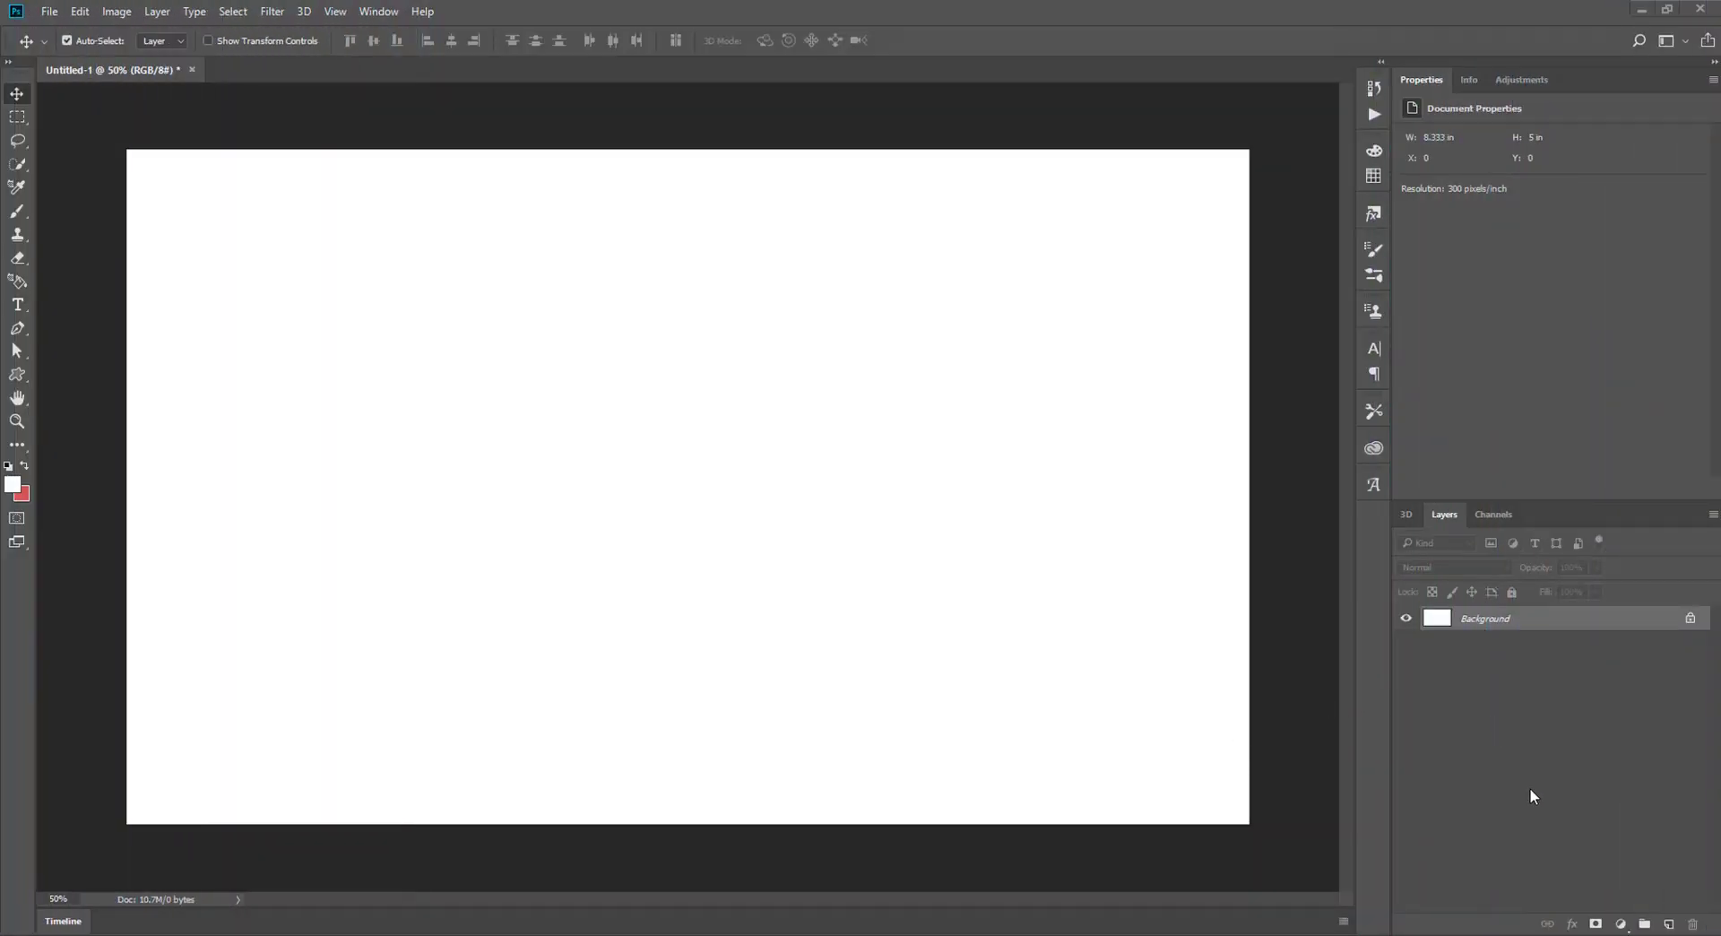
Step: Add a gradient fill layer running from white to a cyan colour stop
left_click(1623, 923)
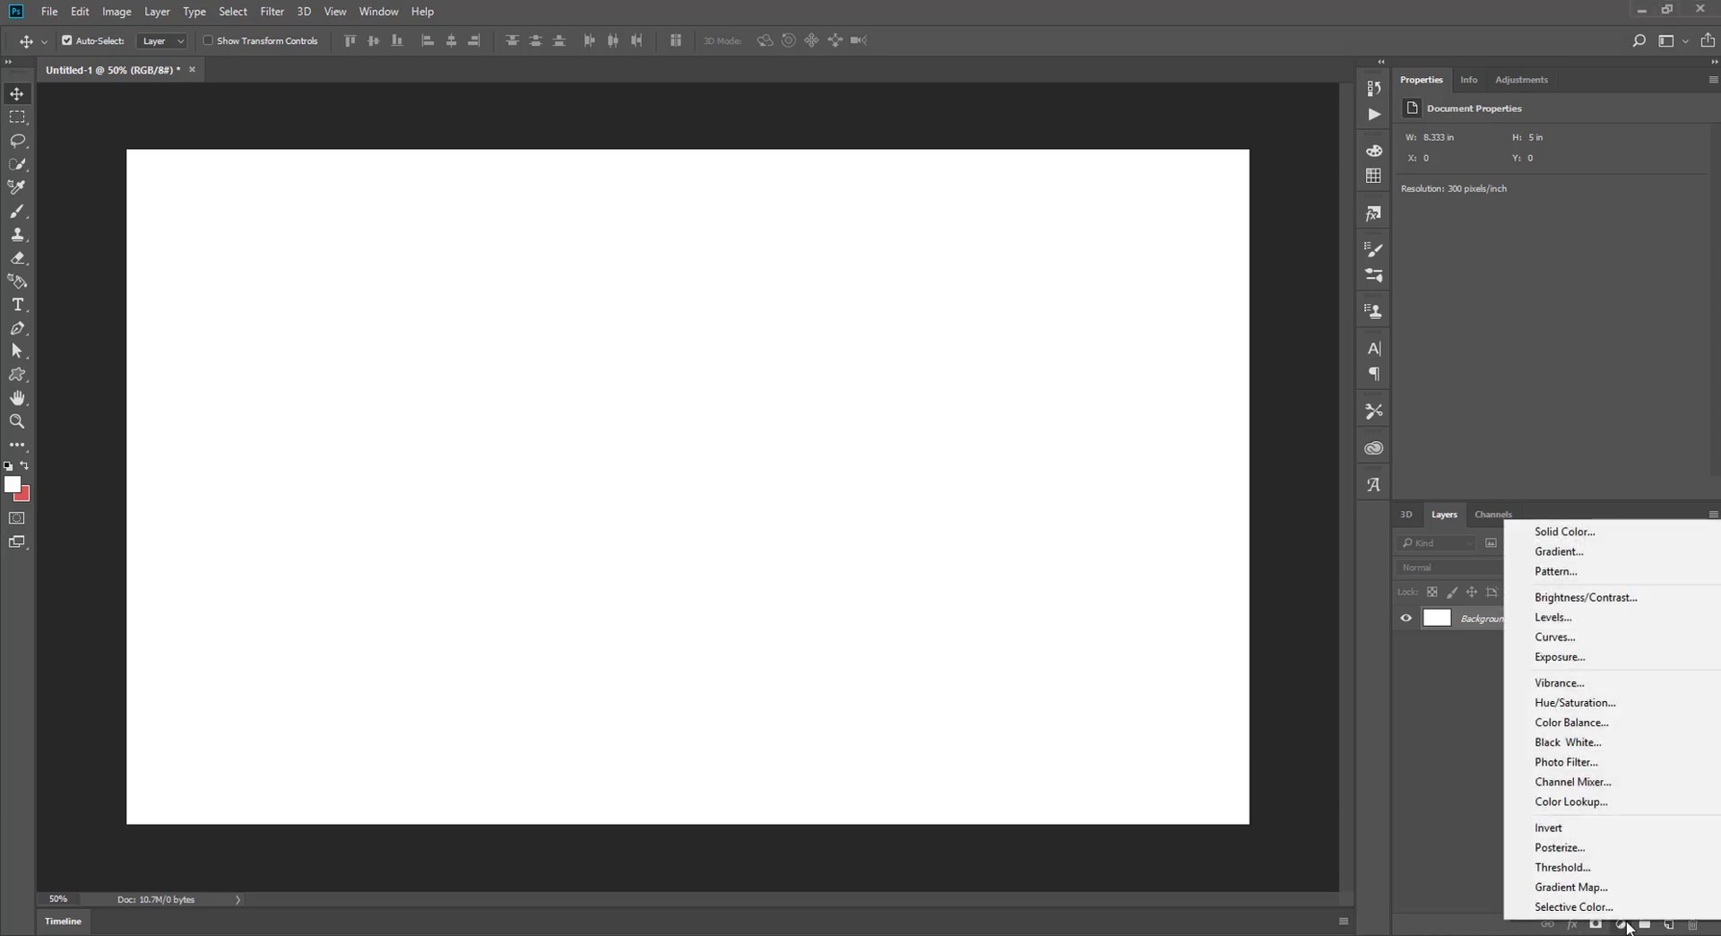
left_click(1611, 552)
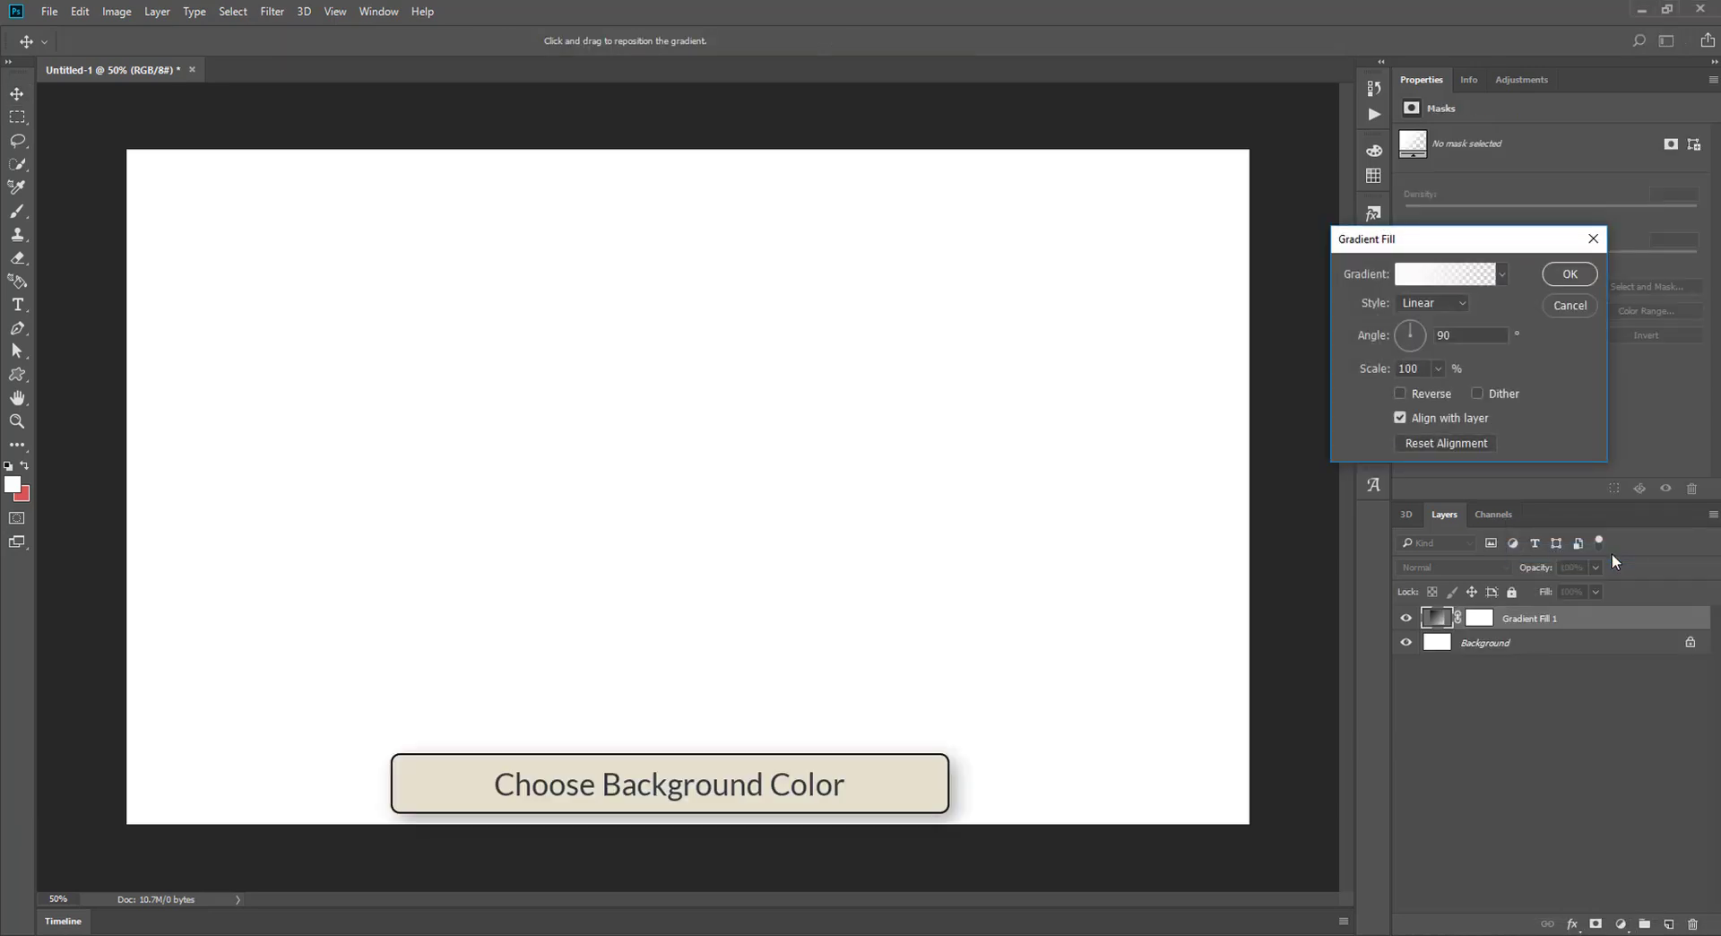
left_click(1445, 277)
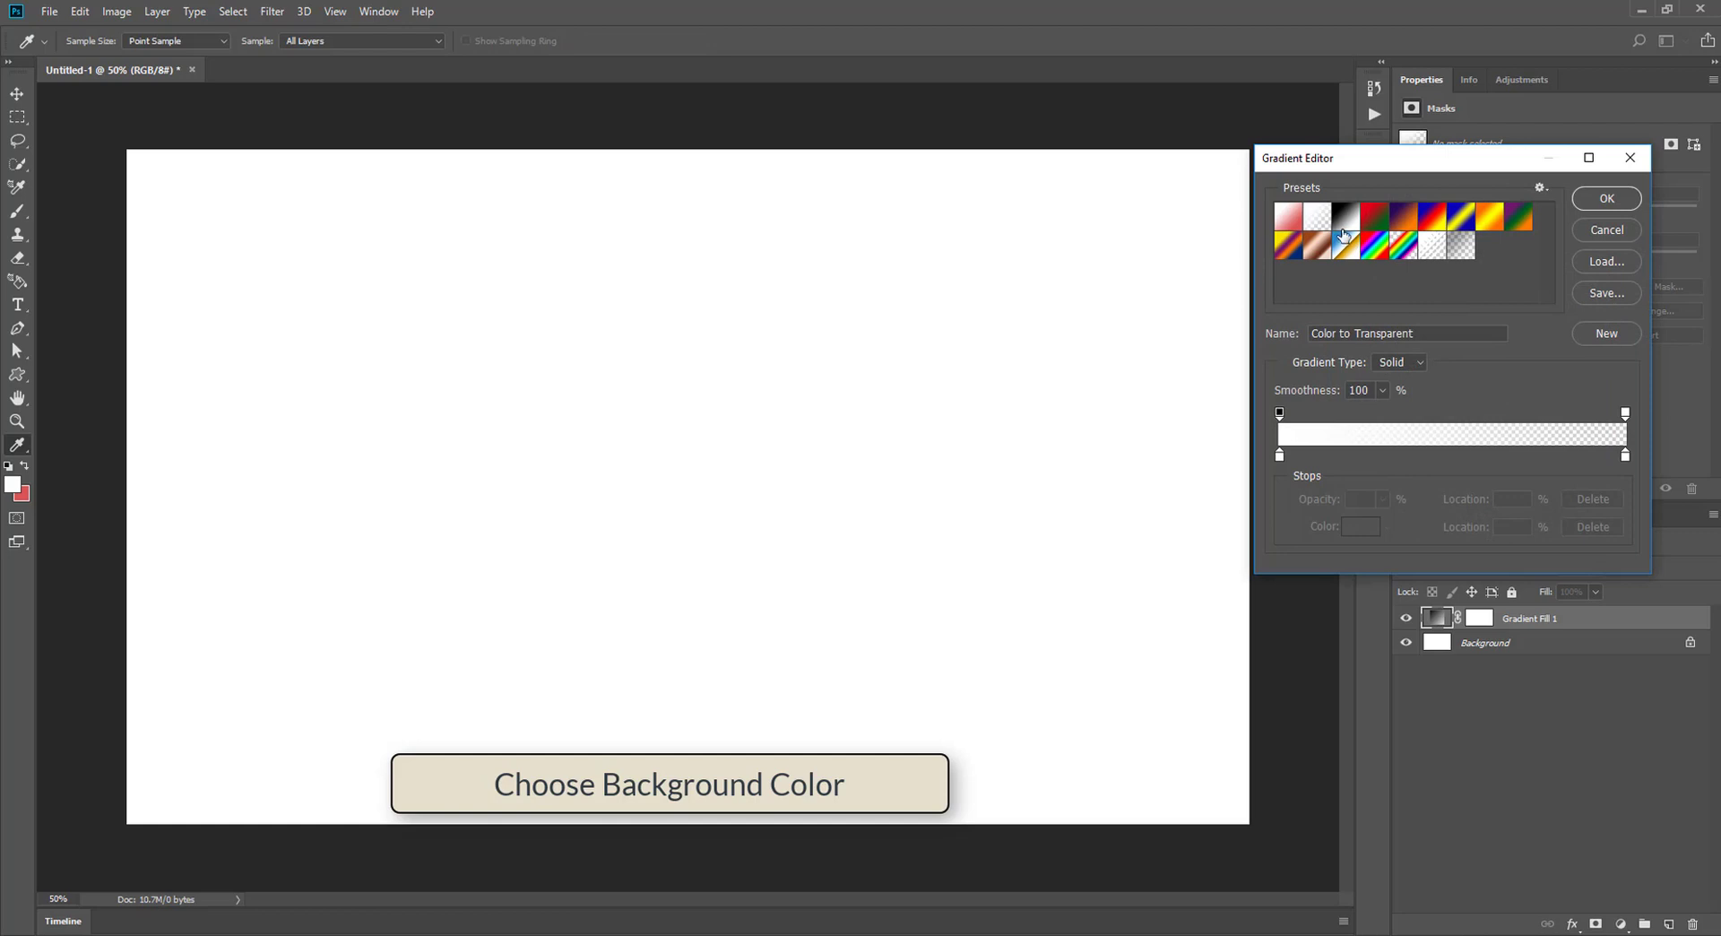
left_click(1296, 224)
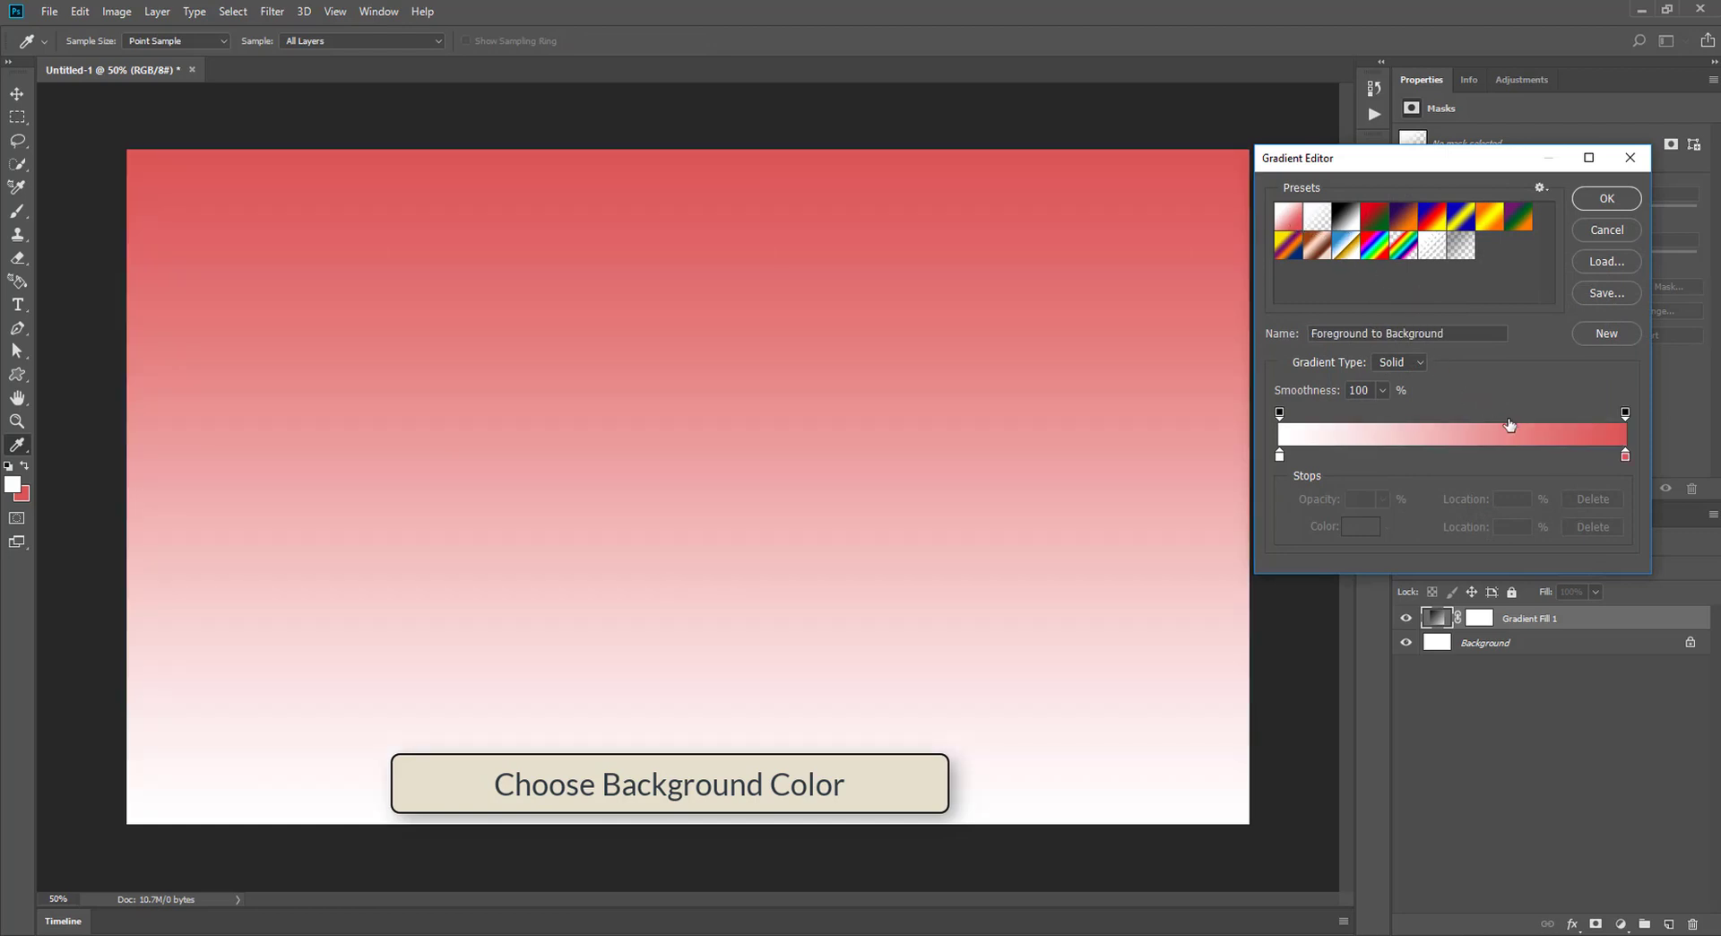
left_click(1624, 456)
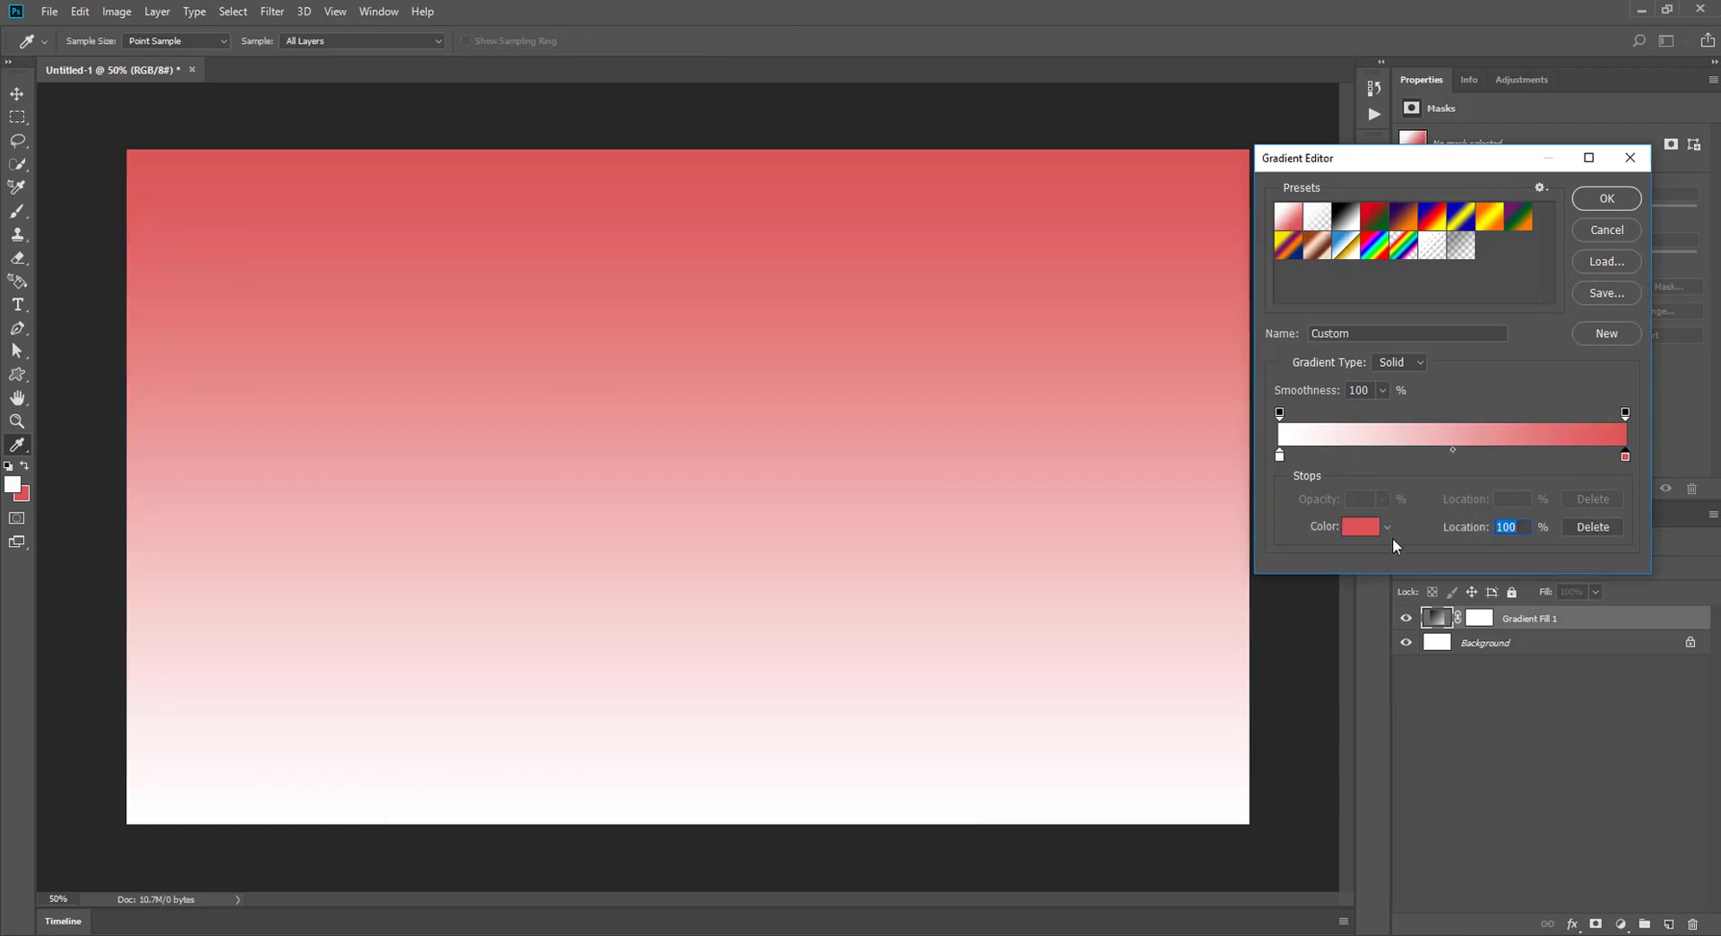
left_click(1362, 525)
left_click(1496, 385)
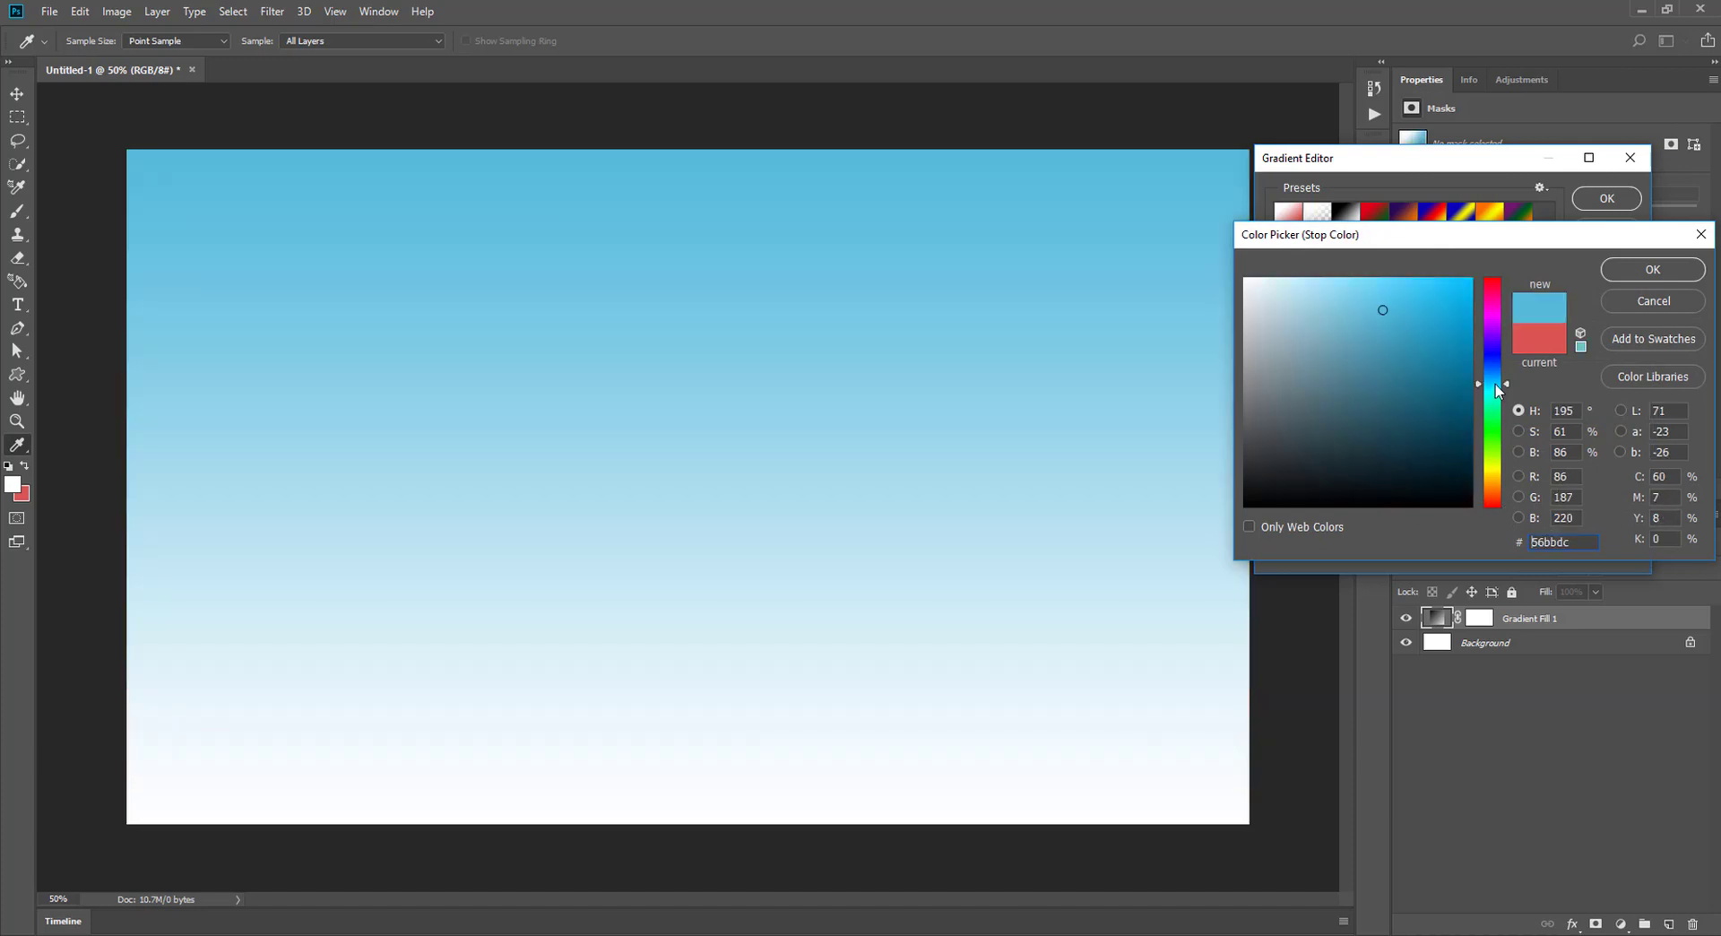
left_click_drag(1476, 380, 1481, 389)
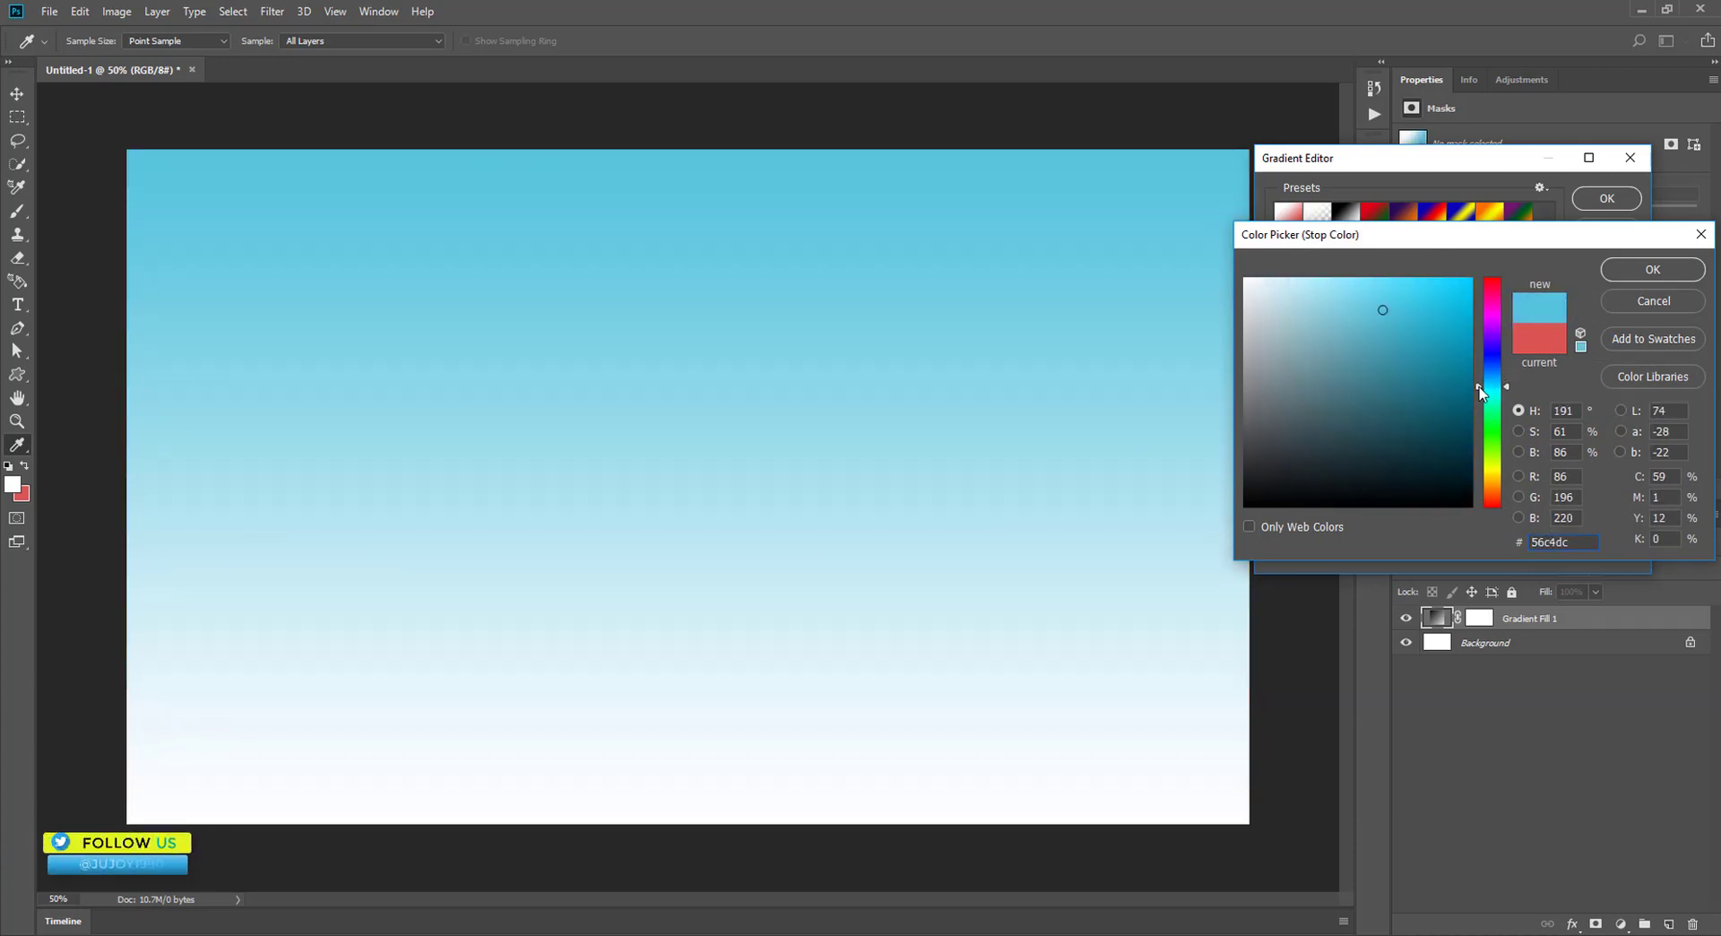
left_click(1417, 282)
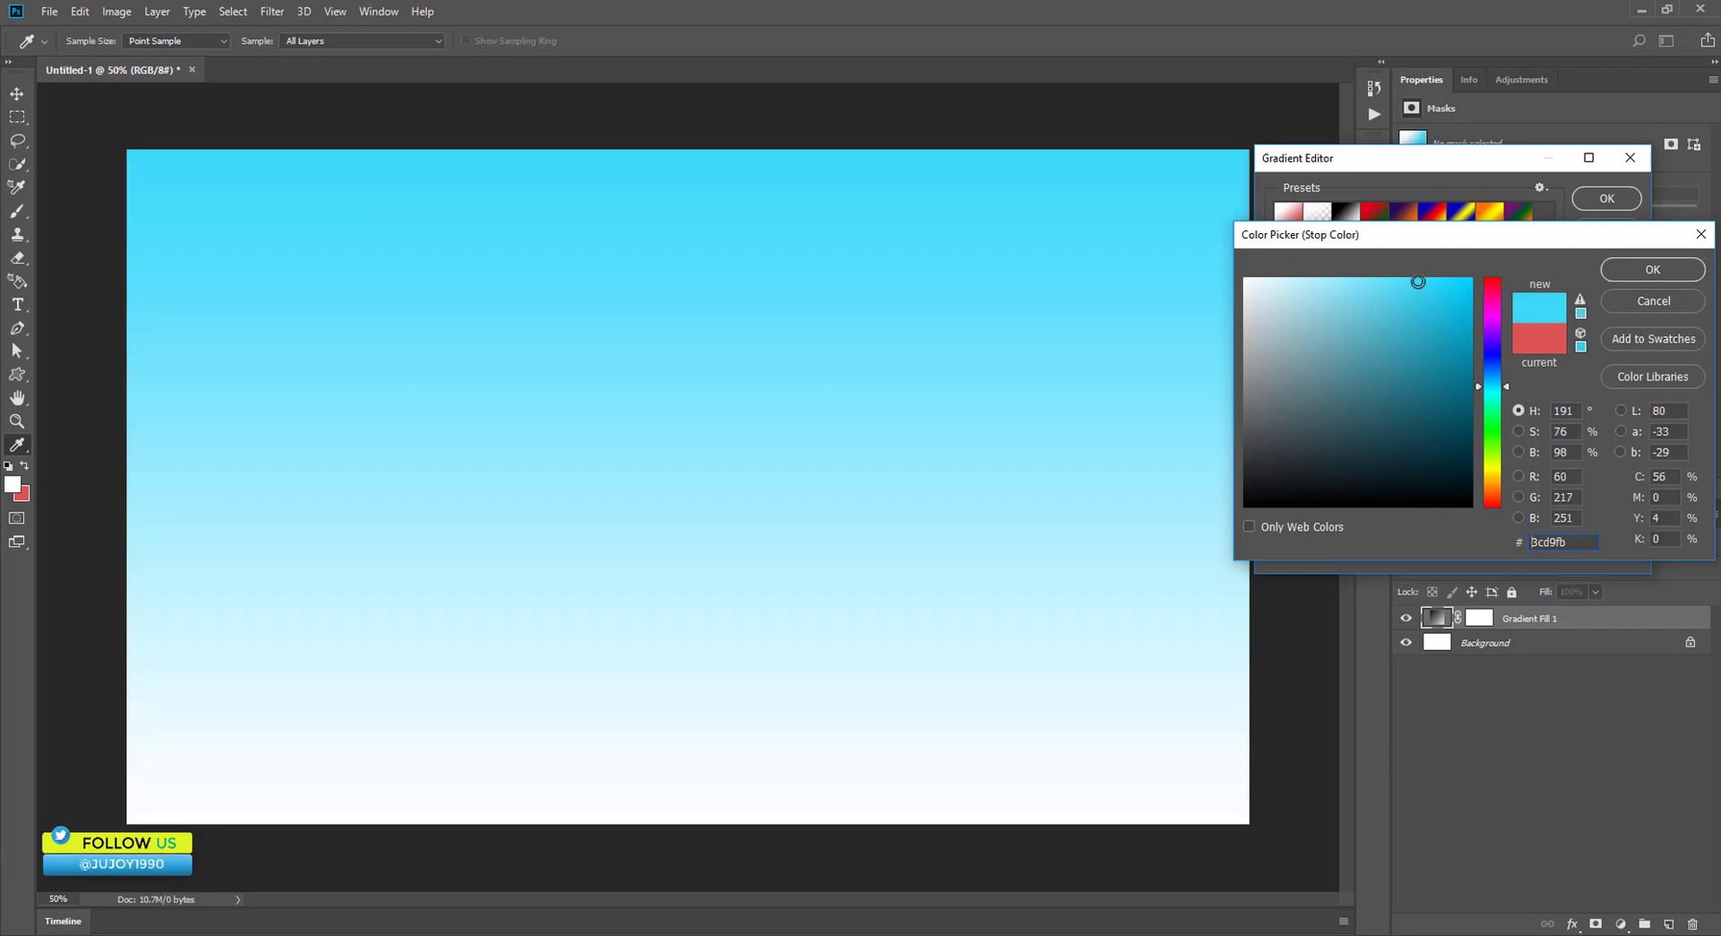
left_click(1628, 269)
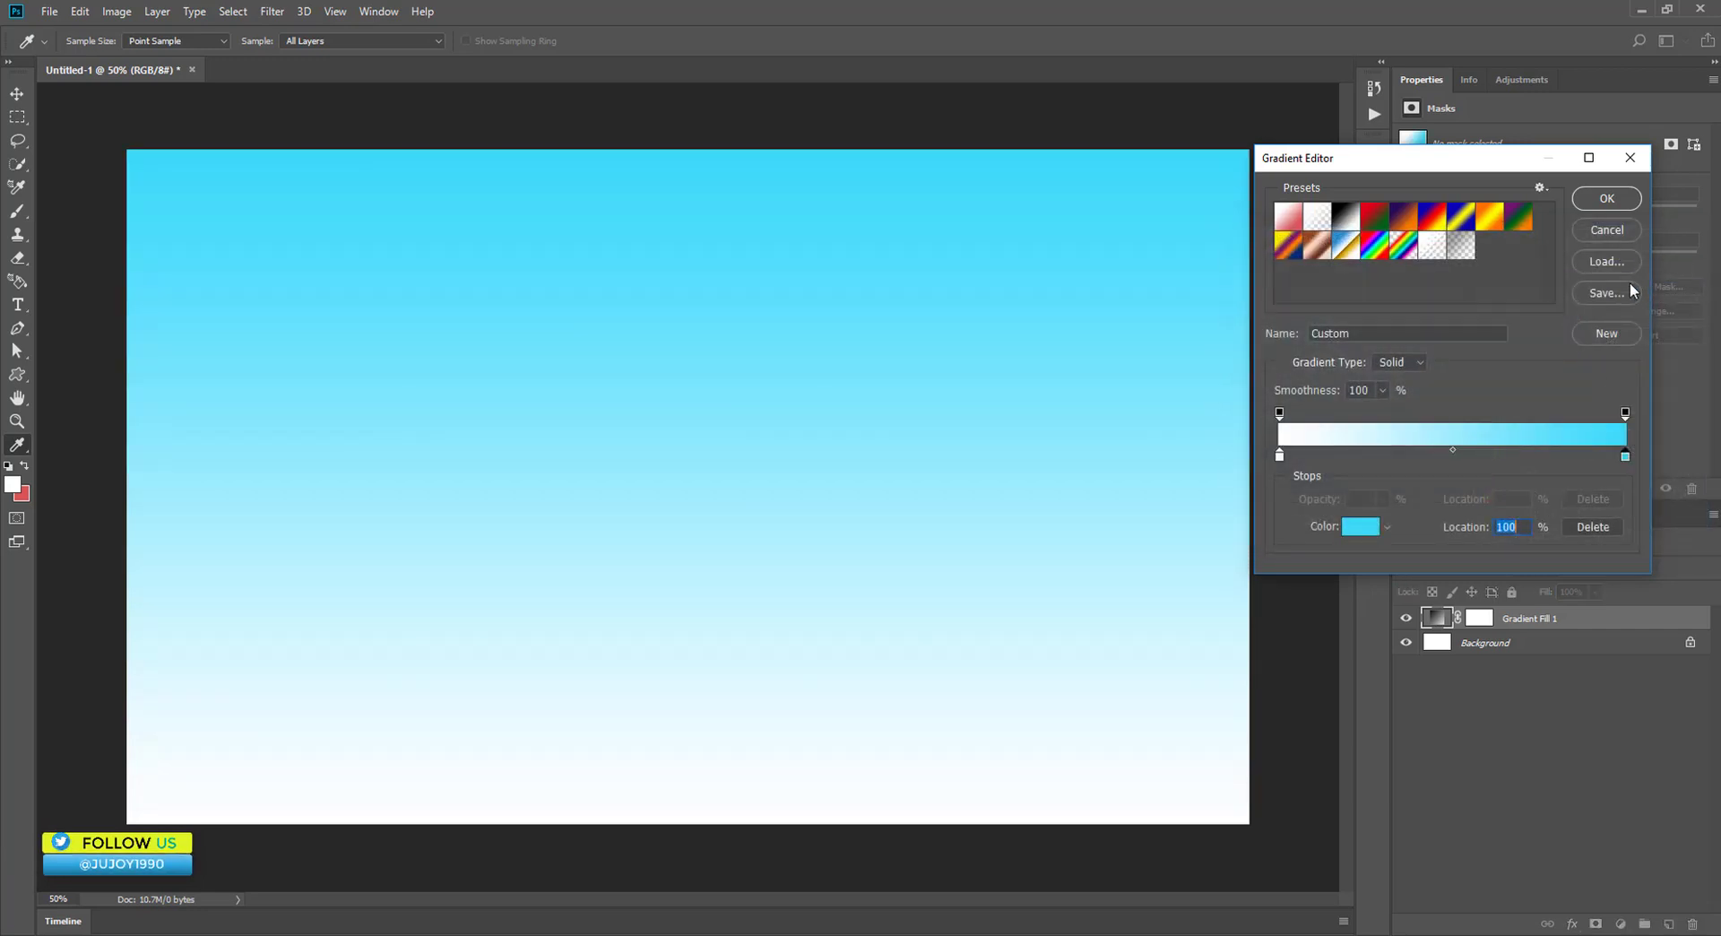
left_click(1596, 199)
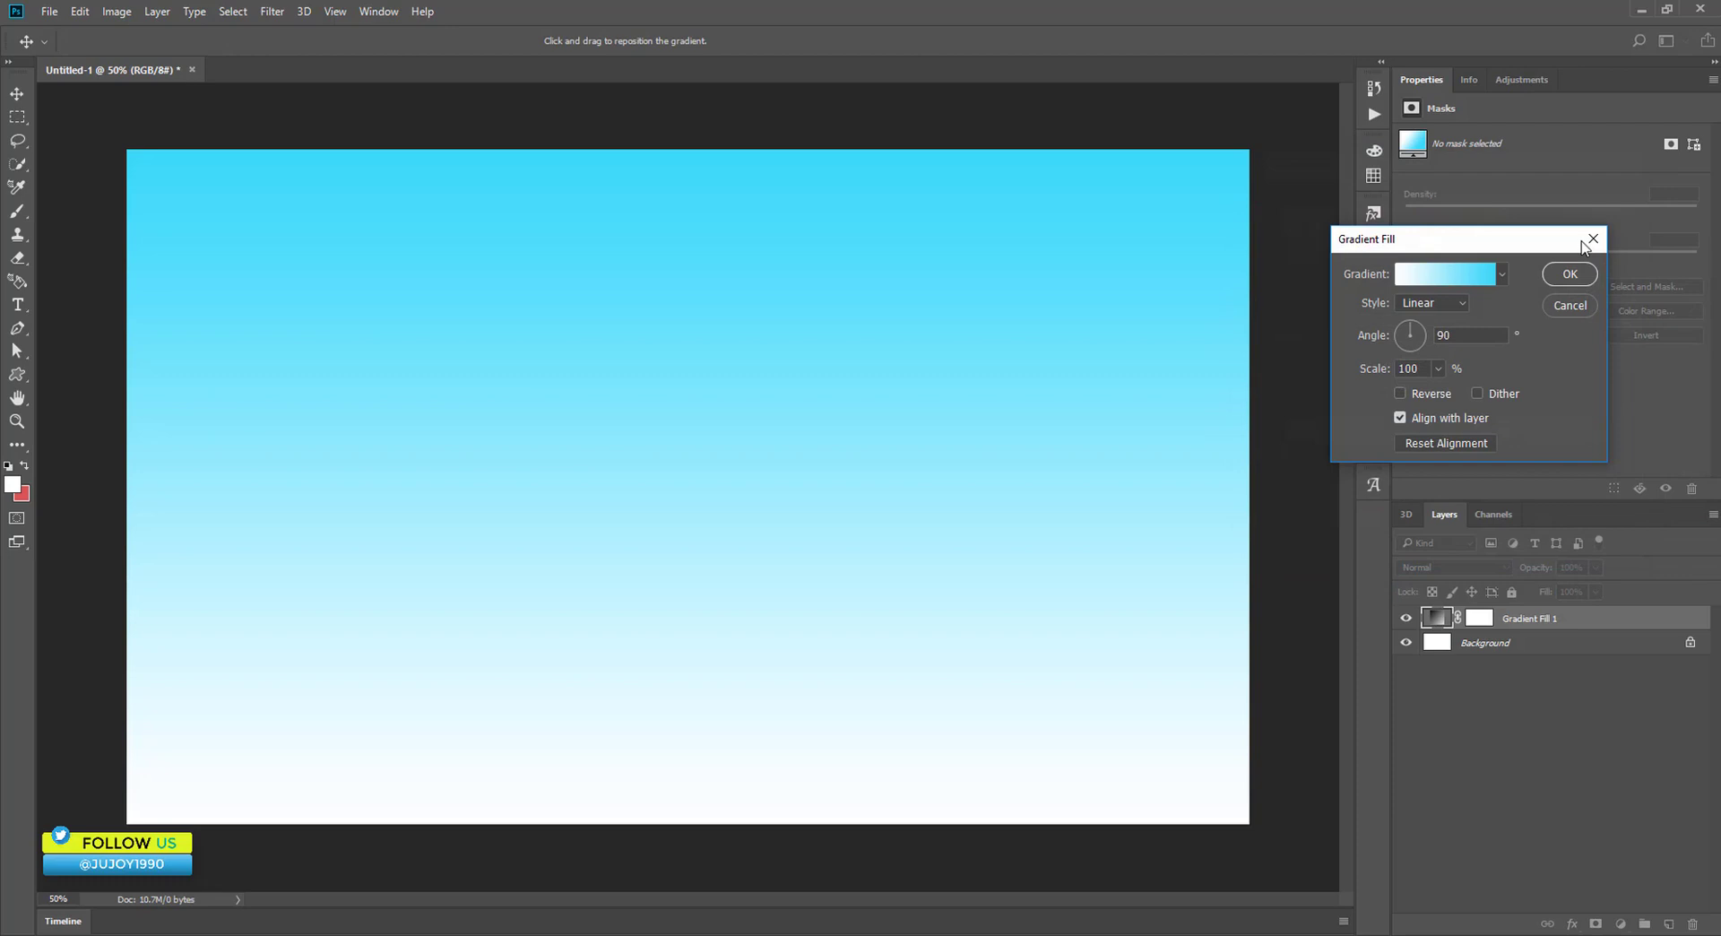
Step: Set the gradient angle to 45° and scale to 330%, then lower layer opacity to 63%
left_click(1443, 333)
key("Delete")
type("4")
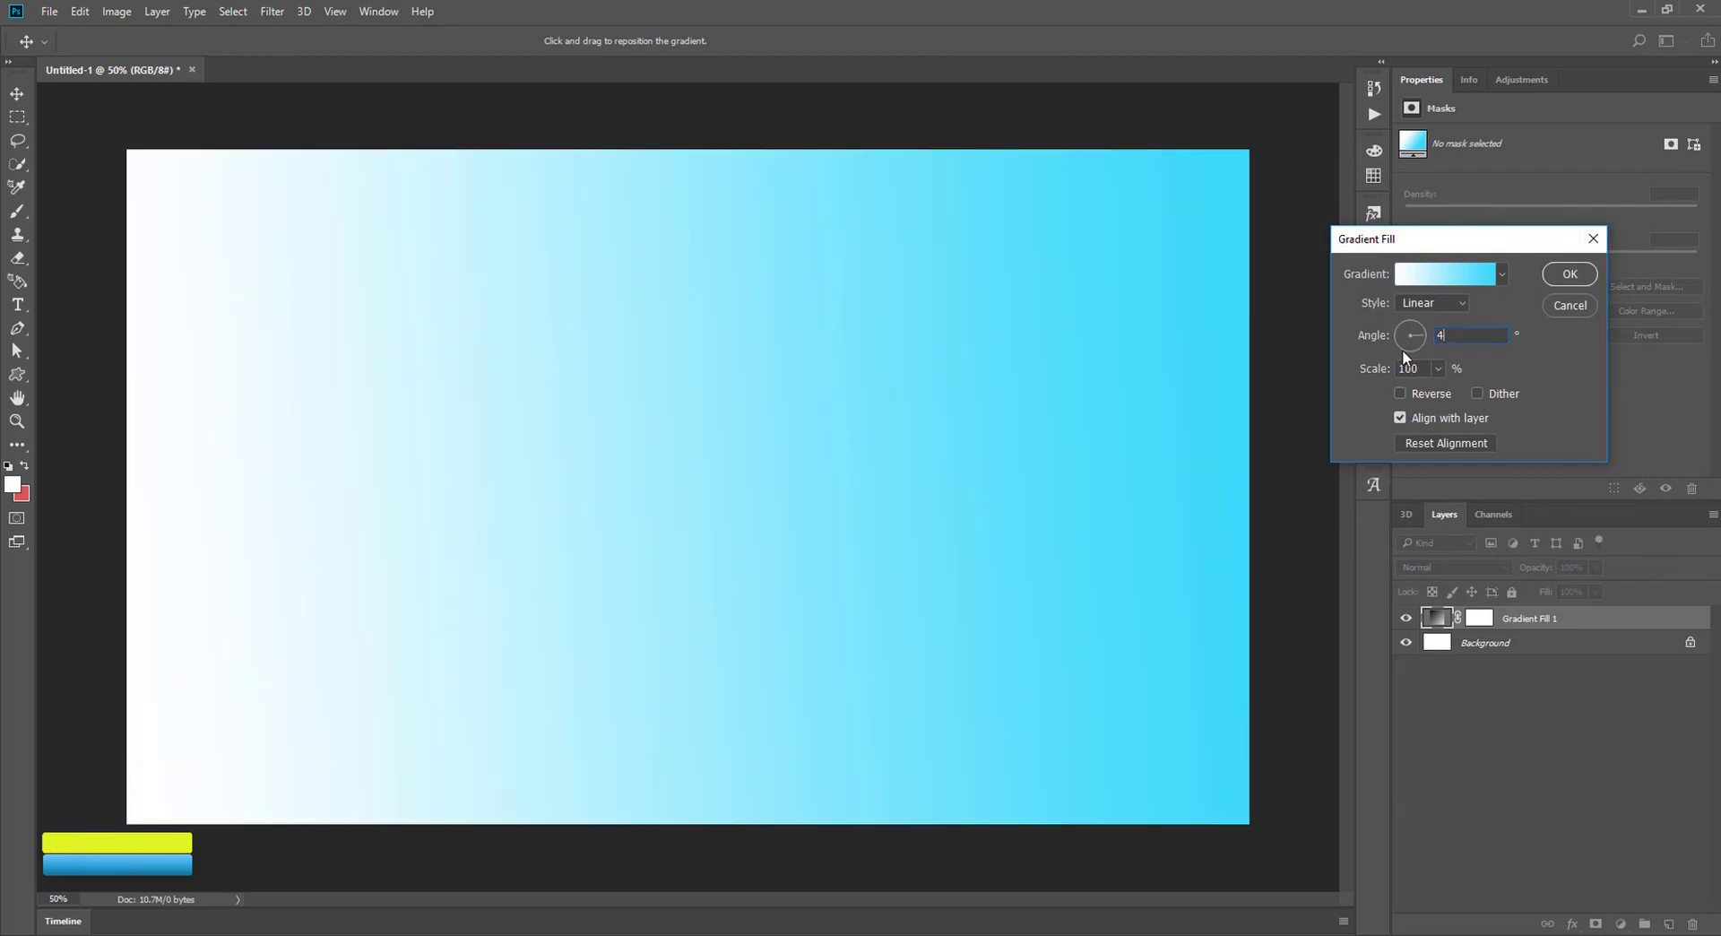
type("5")
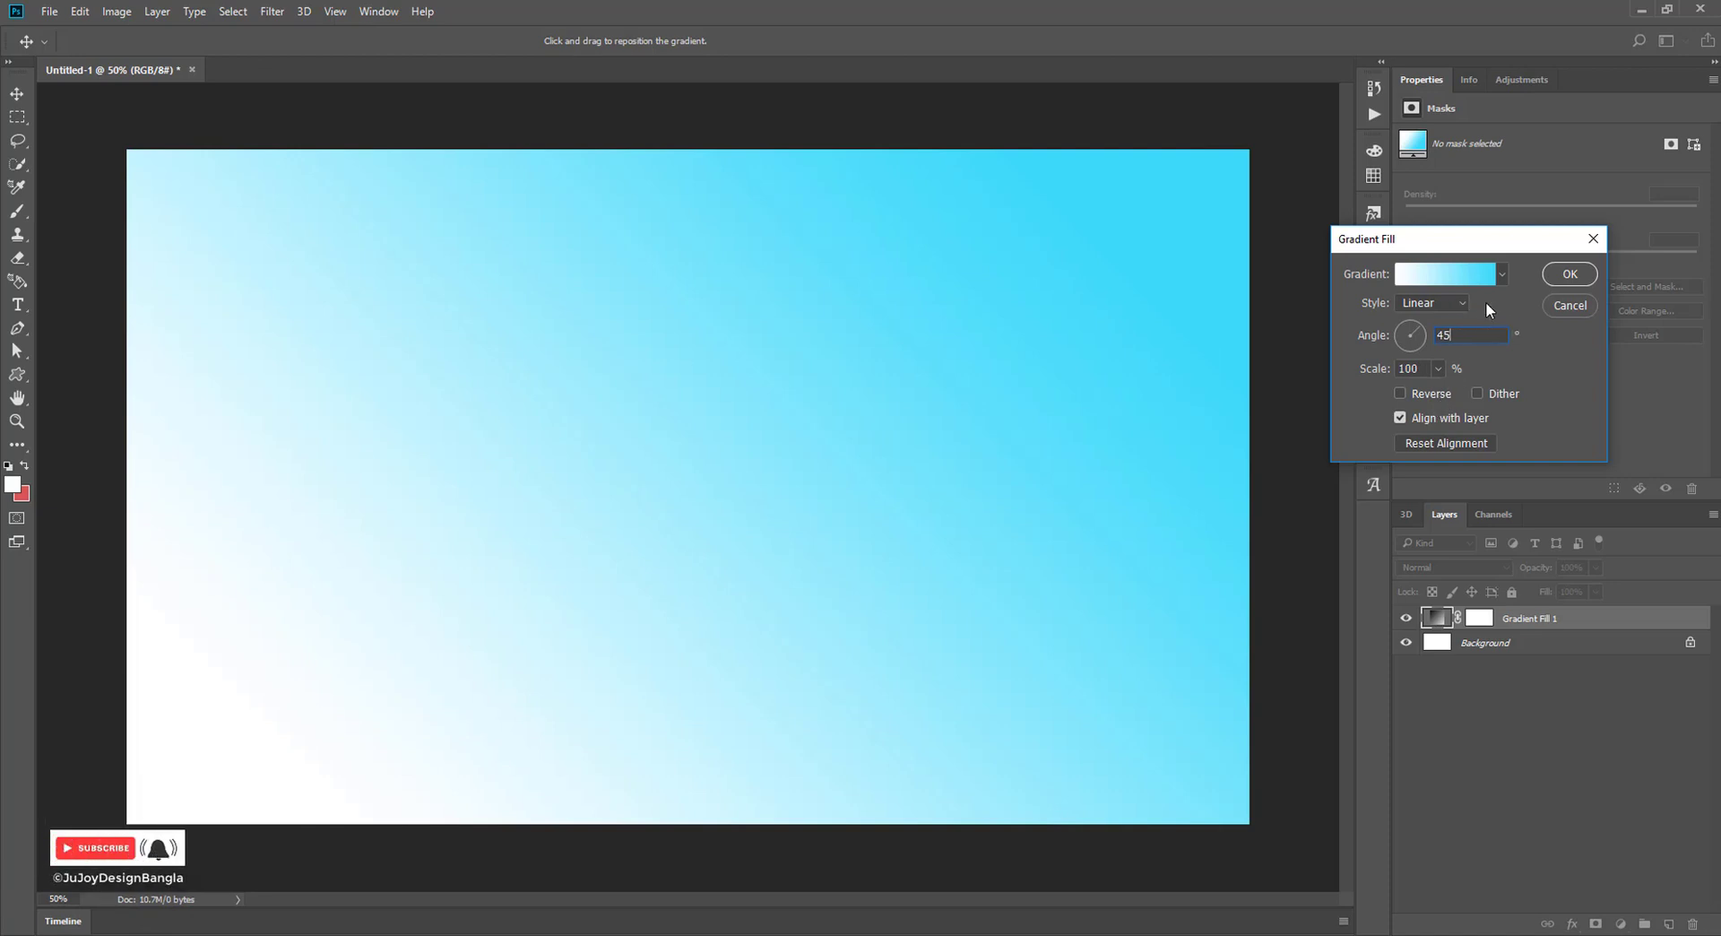
left_click(1437, 370)
left_click_drag(1444, 387, 1455, 394)
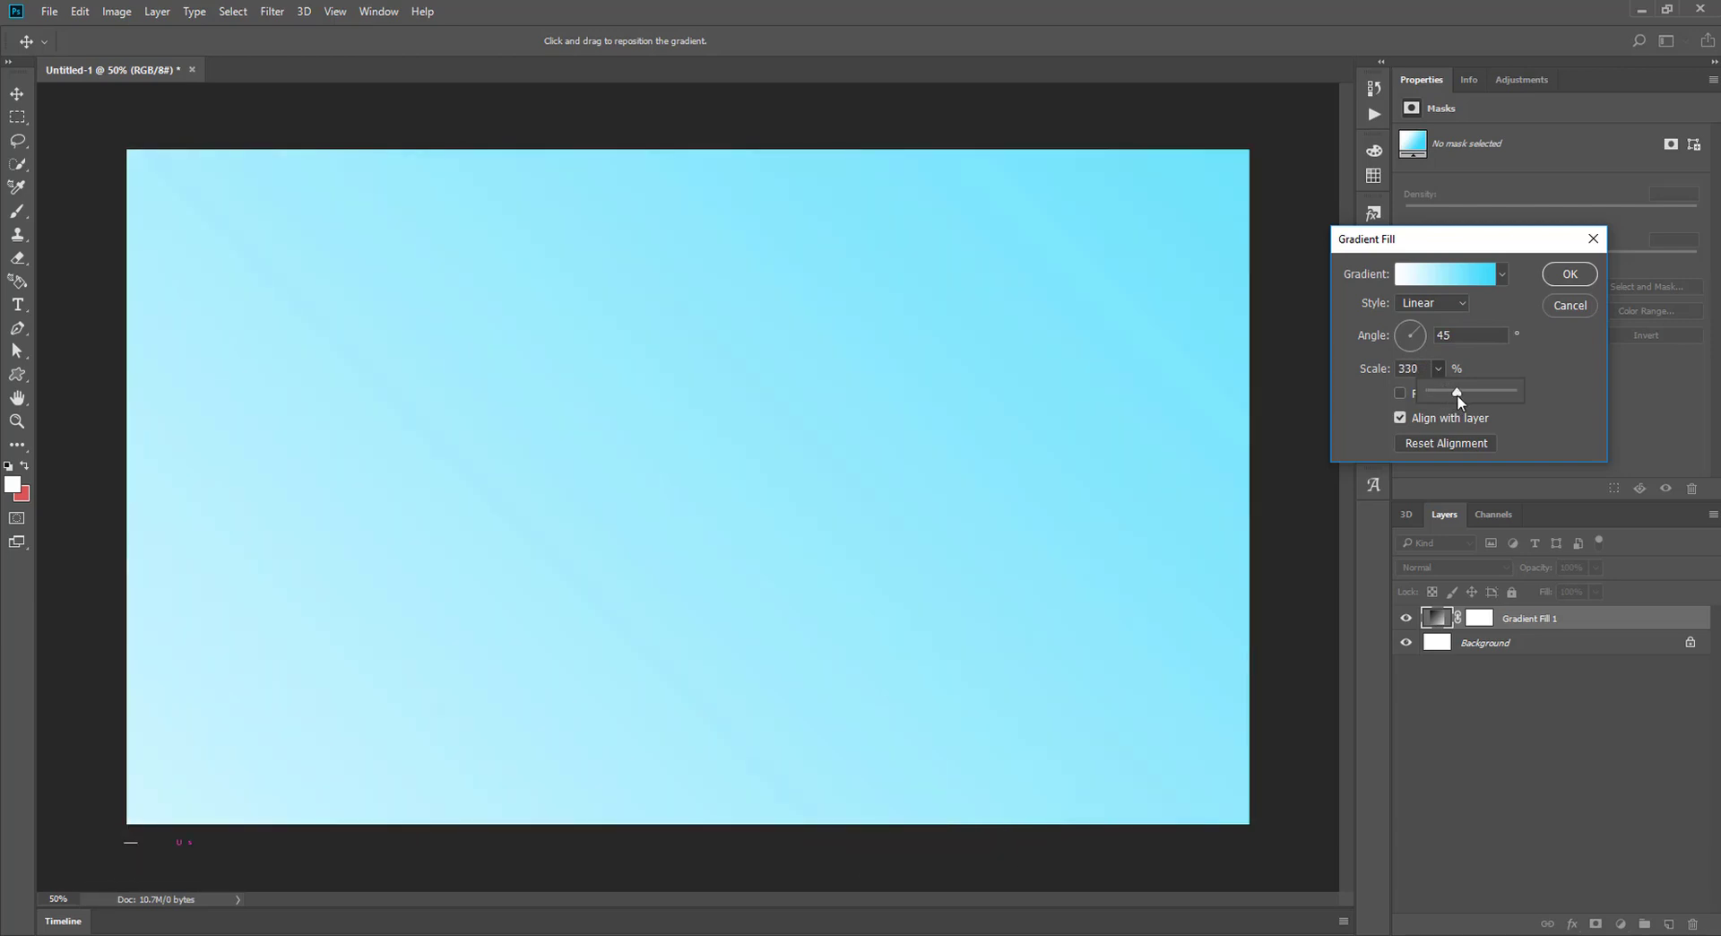
left_click(1559, 272)
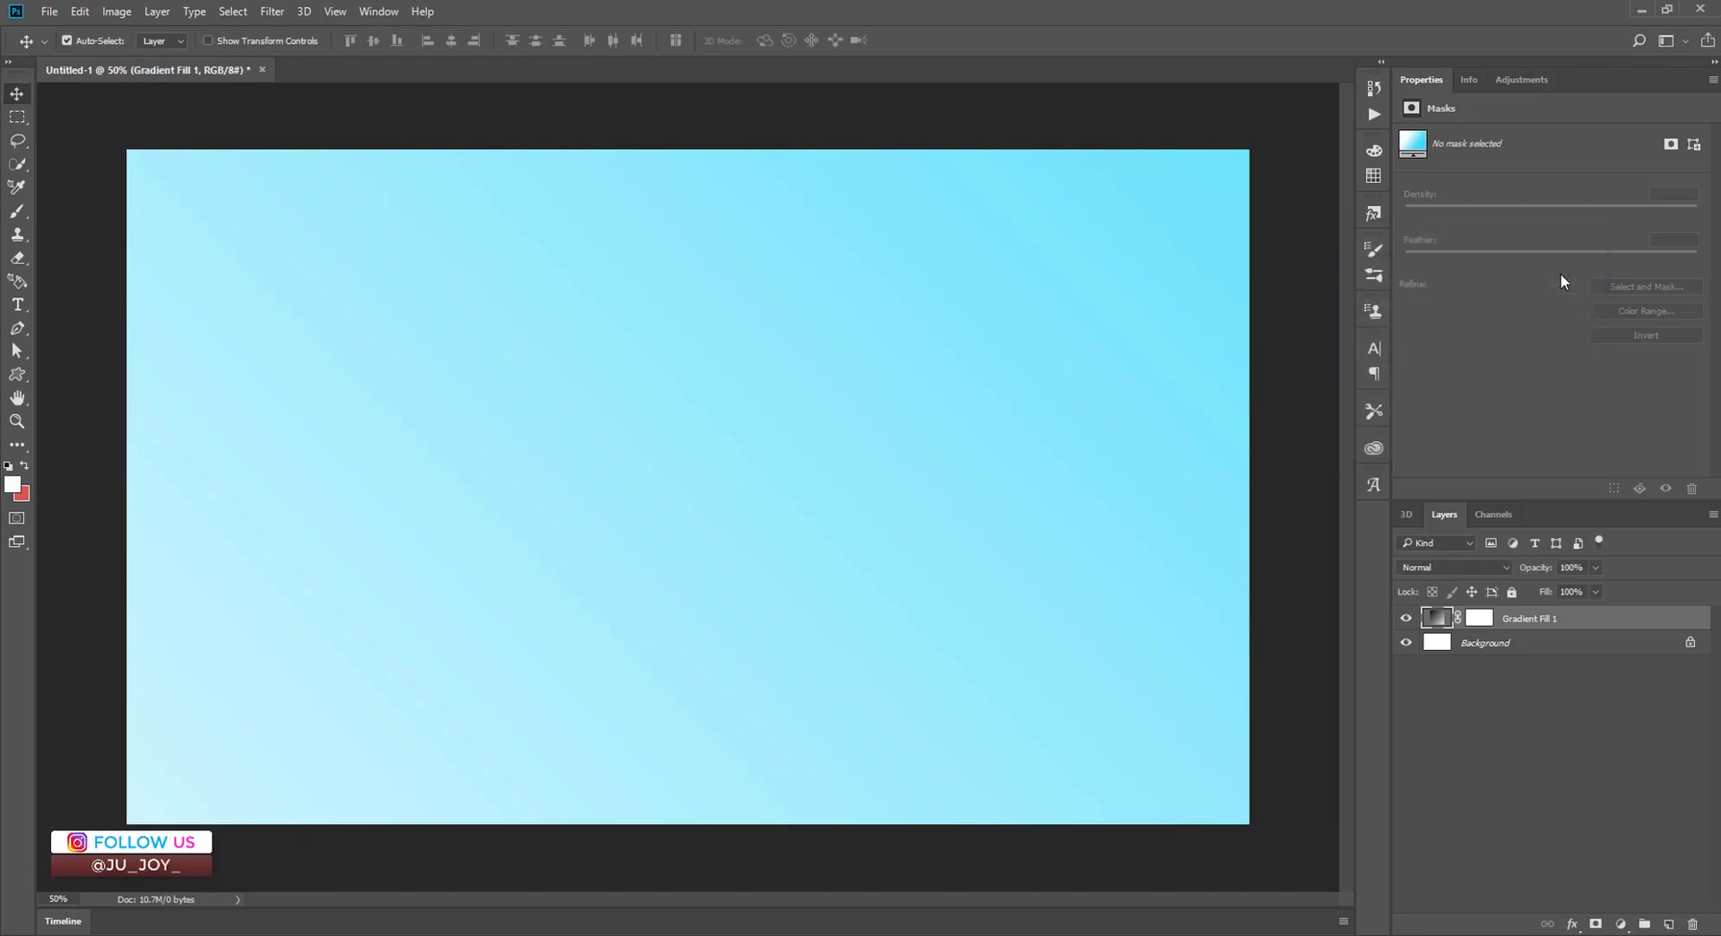
left_click_drag(1532, 572, 1518, 570)
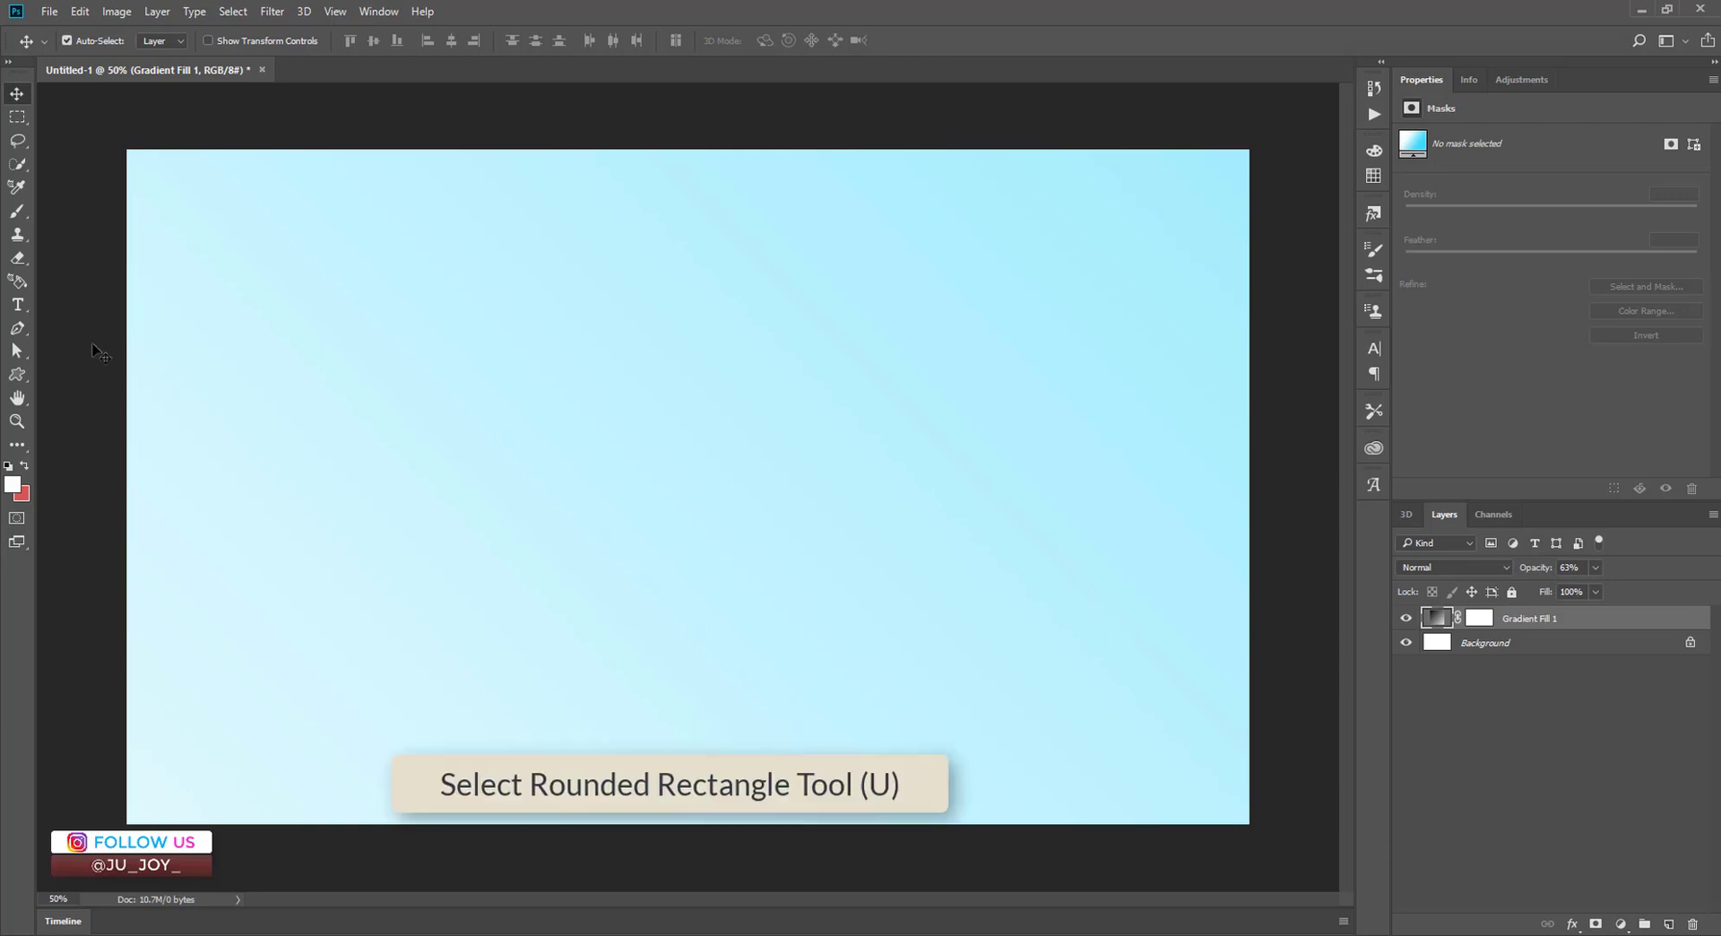
Step: Draw an 840 px white rounded square, centre it, and give it 75 px corner radii
left_click(17, 374)
left_click(137, 392)
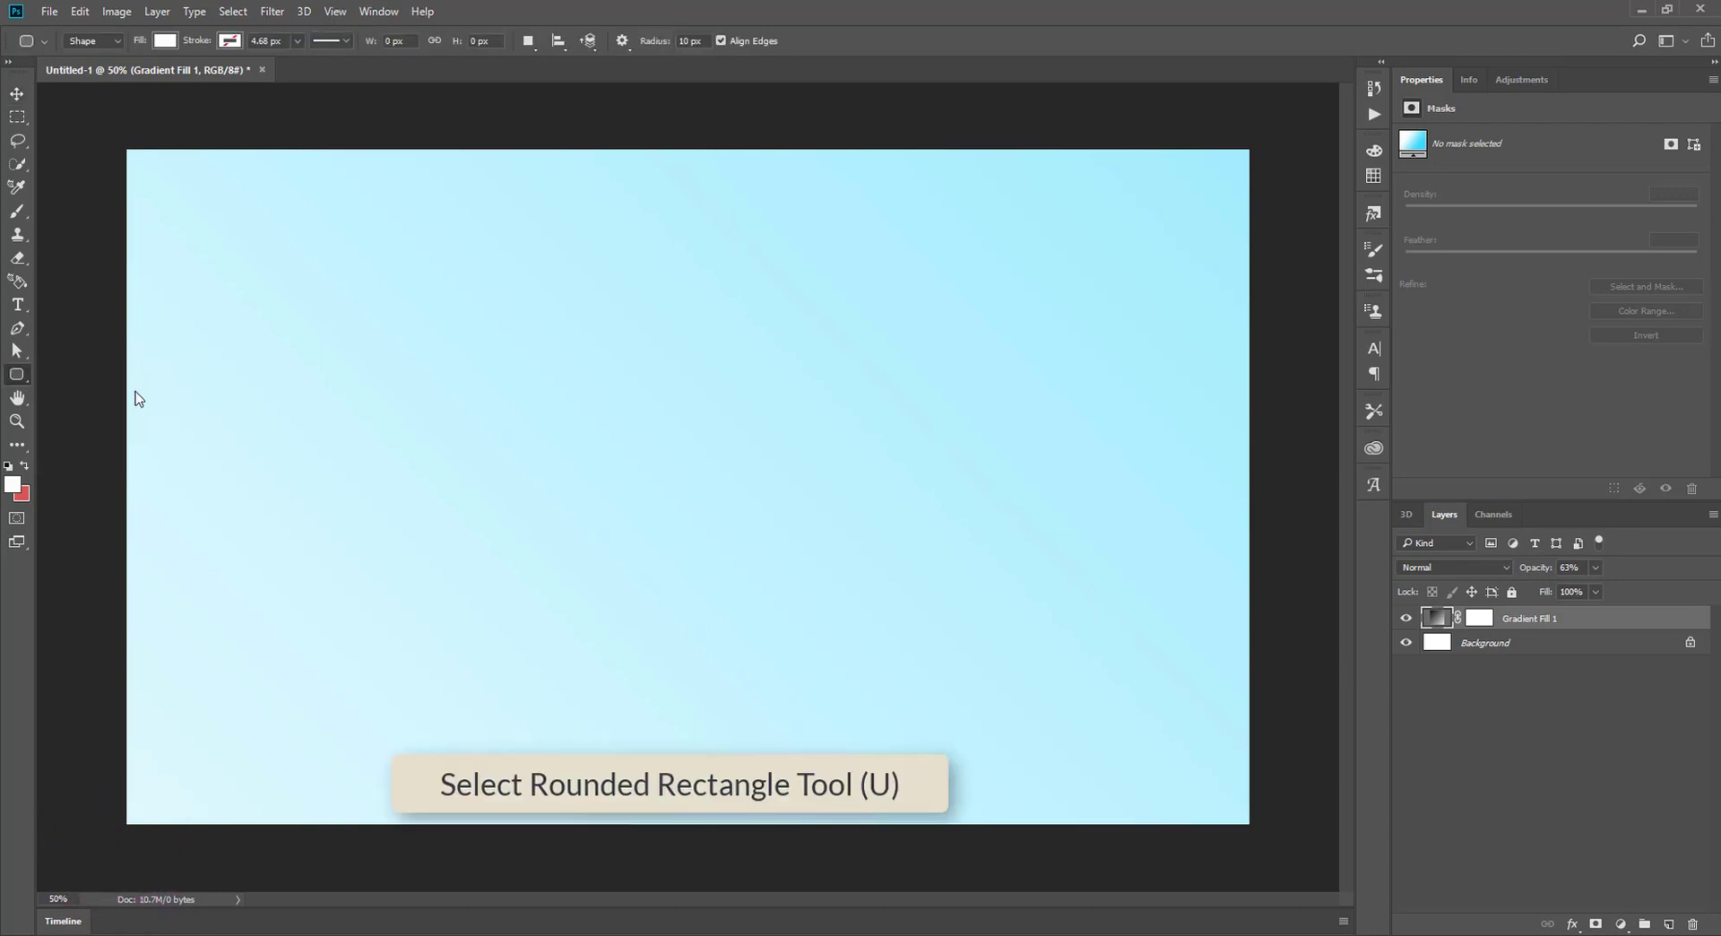
left_click_drag(568, 382, 757, 574)
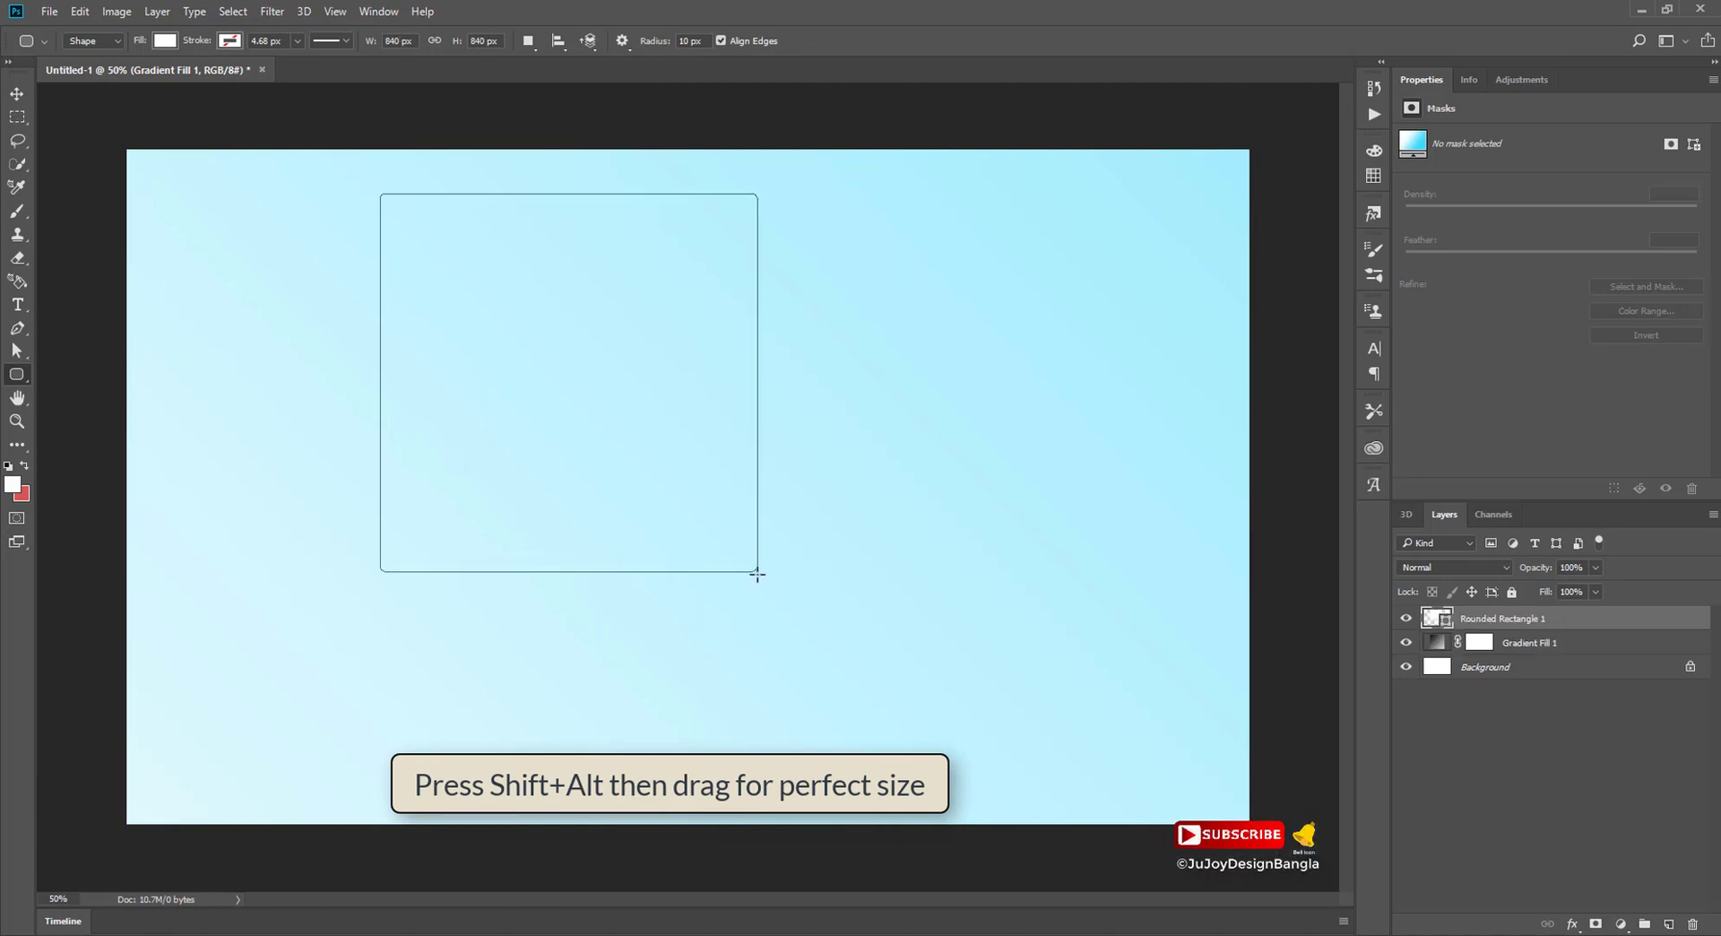
left_click(17, 93)
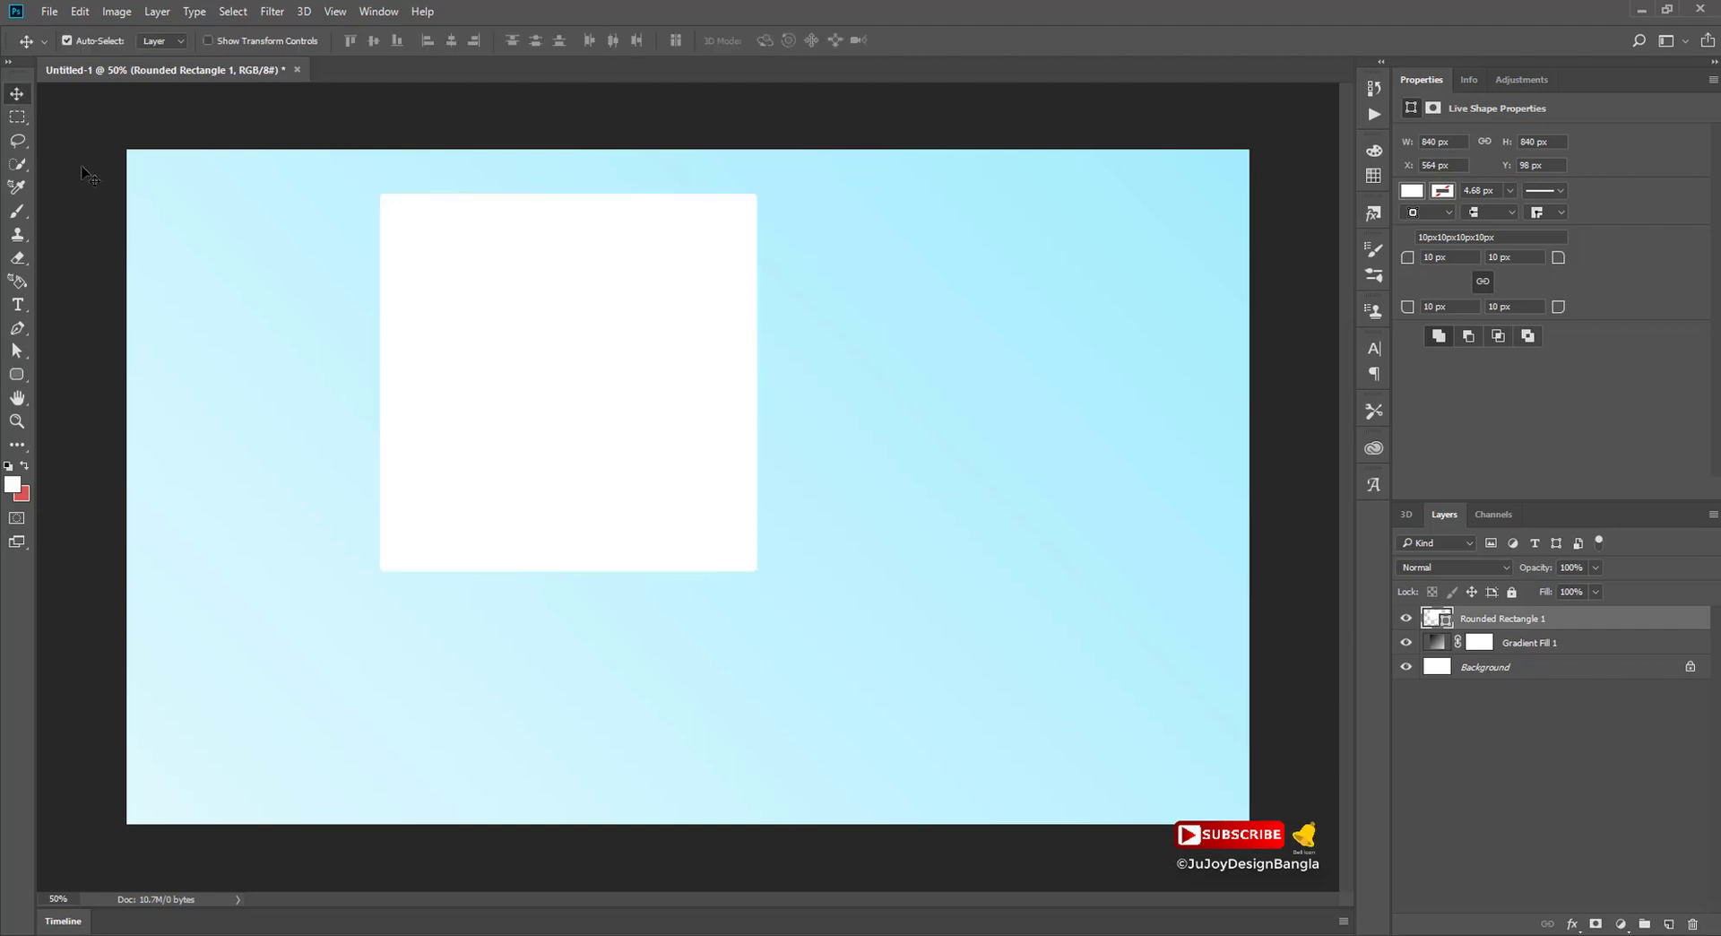
mouse_move(550, 414)
left_mouse_down()
mouse_move(604, 519)
mouse_move(670, 527)
left_mouse_up()
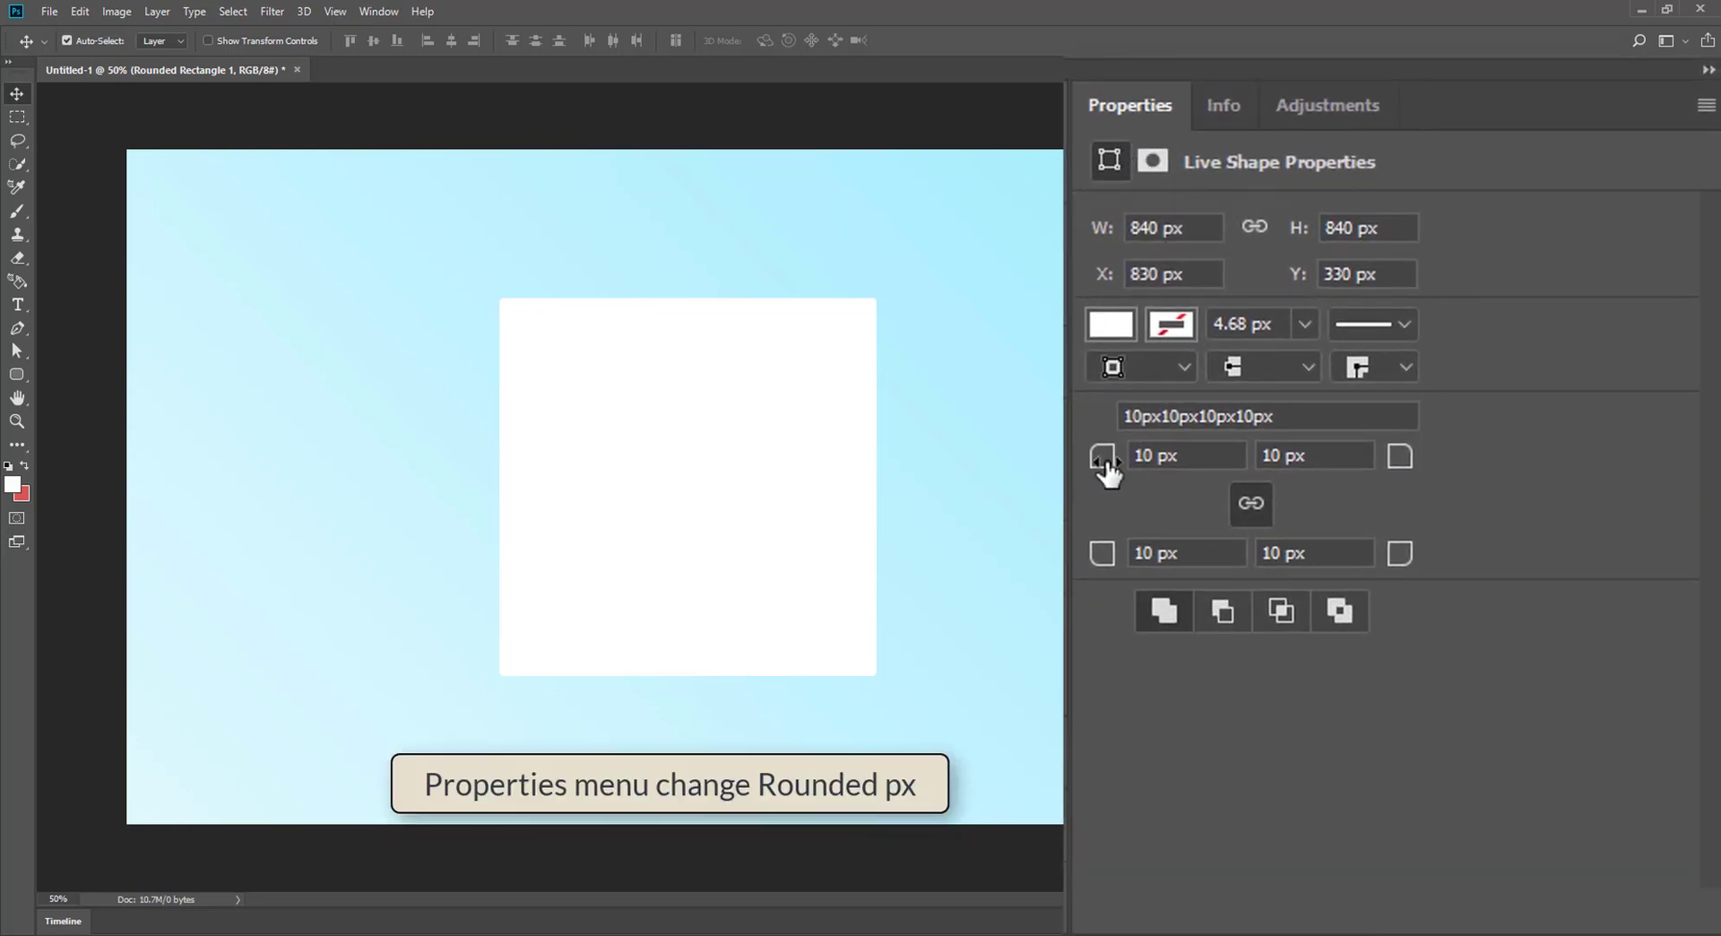
left_click_drag(1103, 458, 1223, 467)
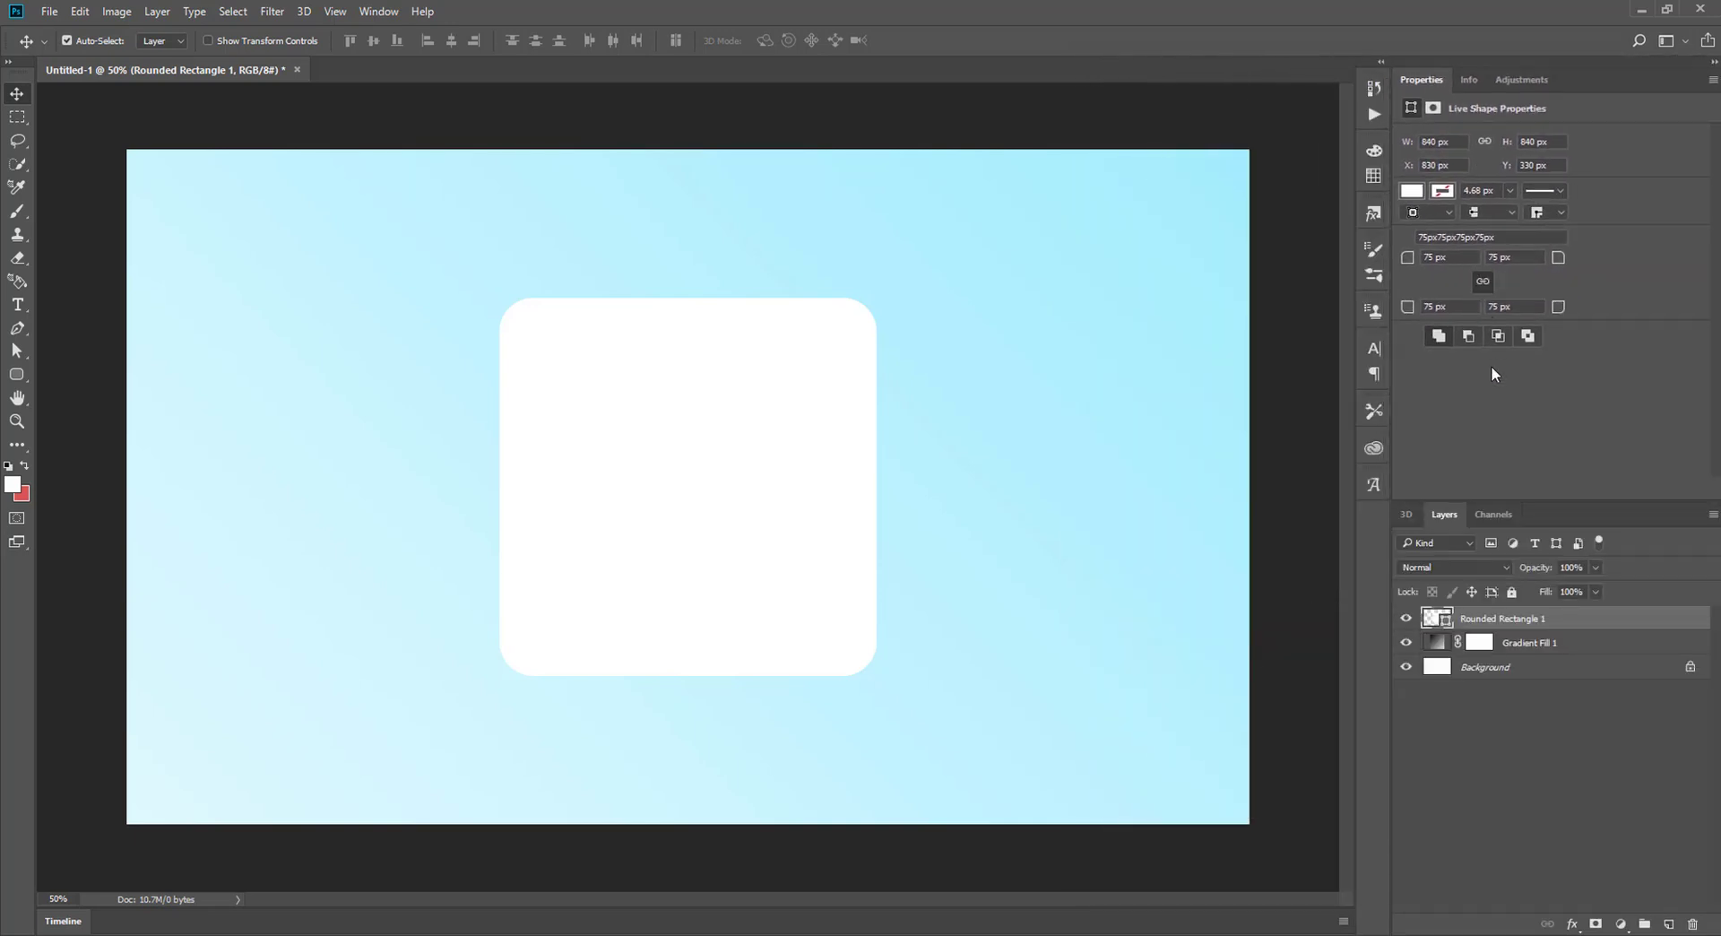
Step: Give Rounded Rectangle 1 a drop shadow: angle 38°, distance 12 px, size 18 px, opacity 59%
right_click(1510, 619)
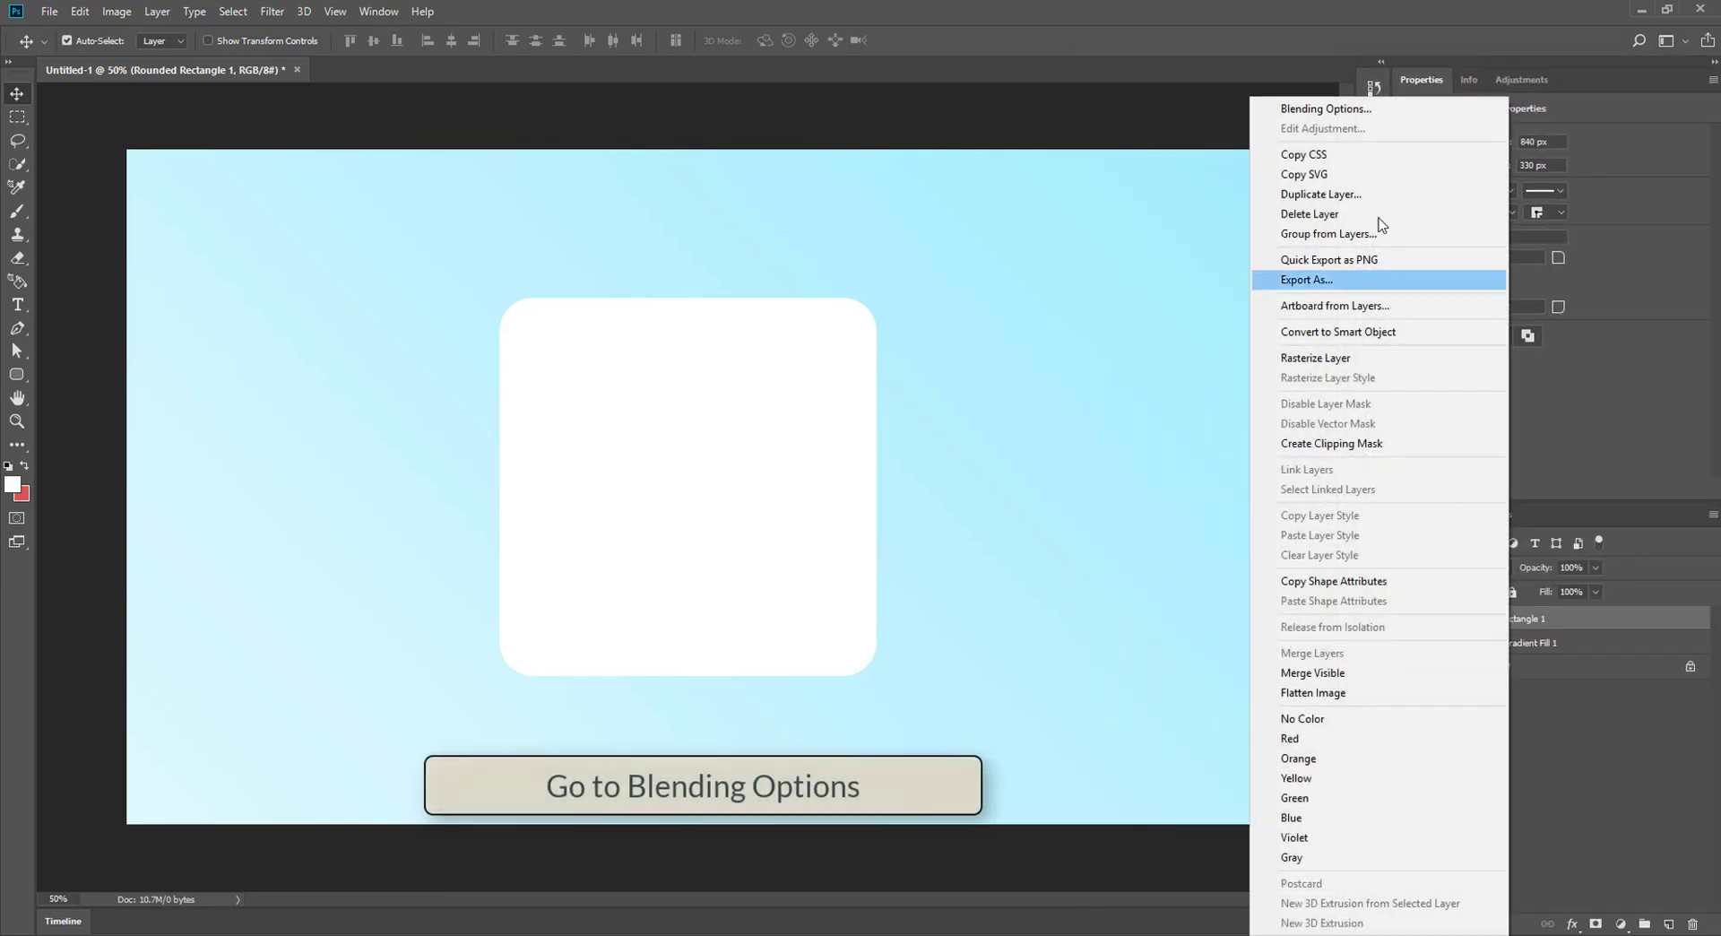
left_click(1361, 107)
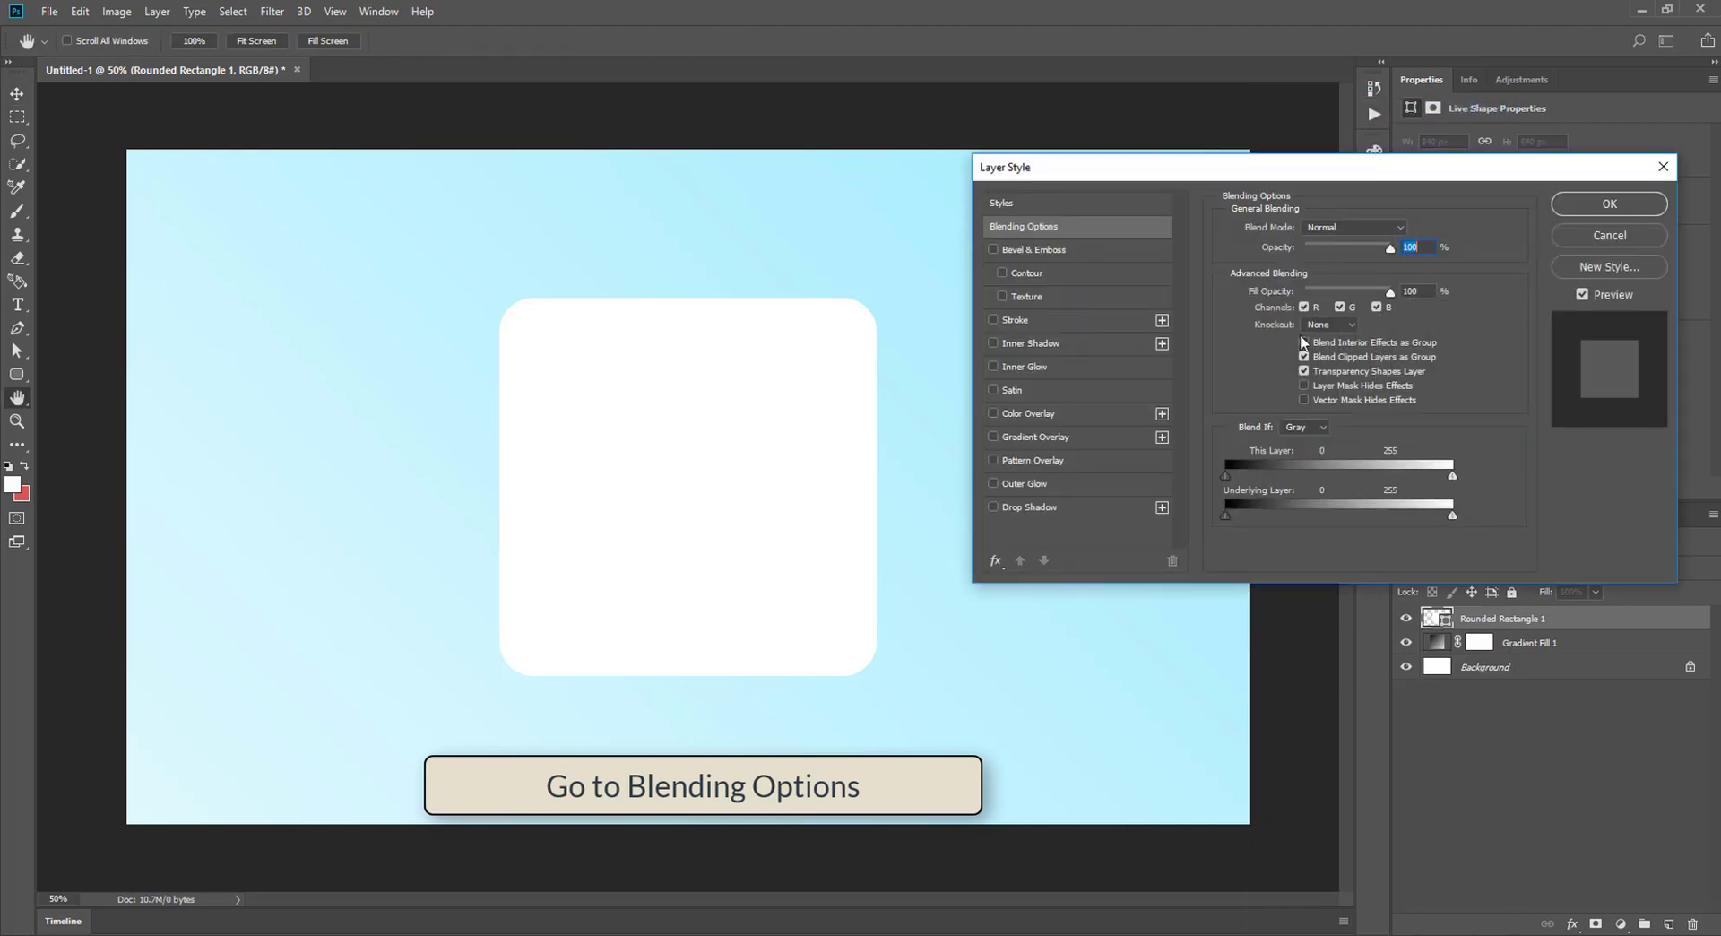
left_click(1081, 506)
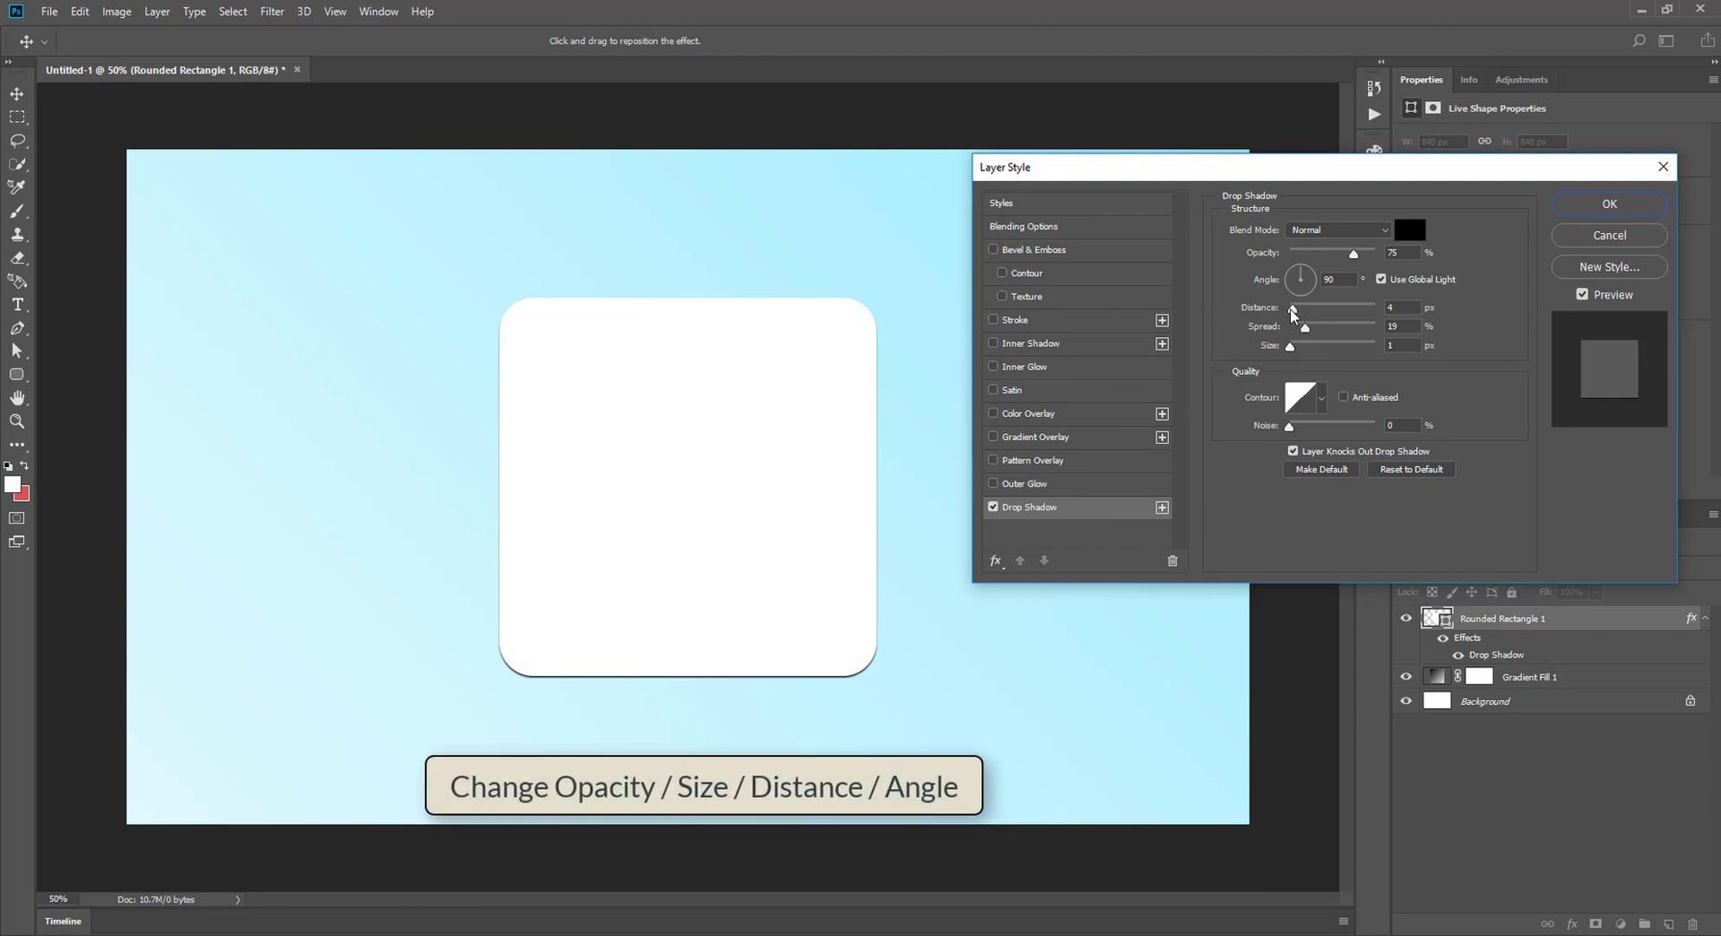
left_click_drag(1292, 308, 1296, 310)
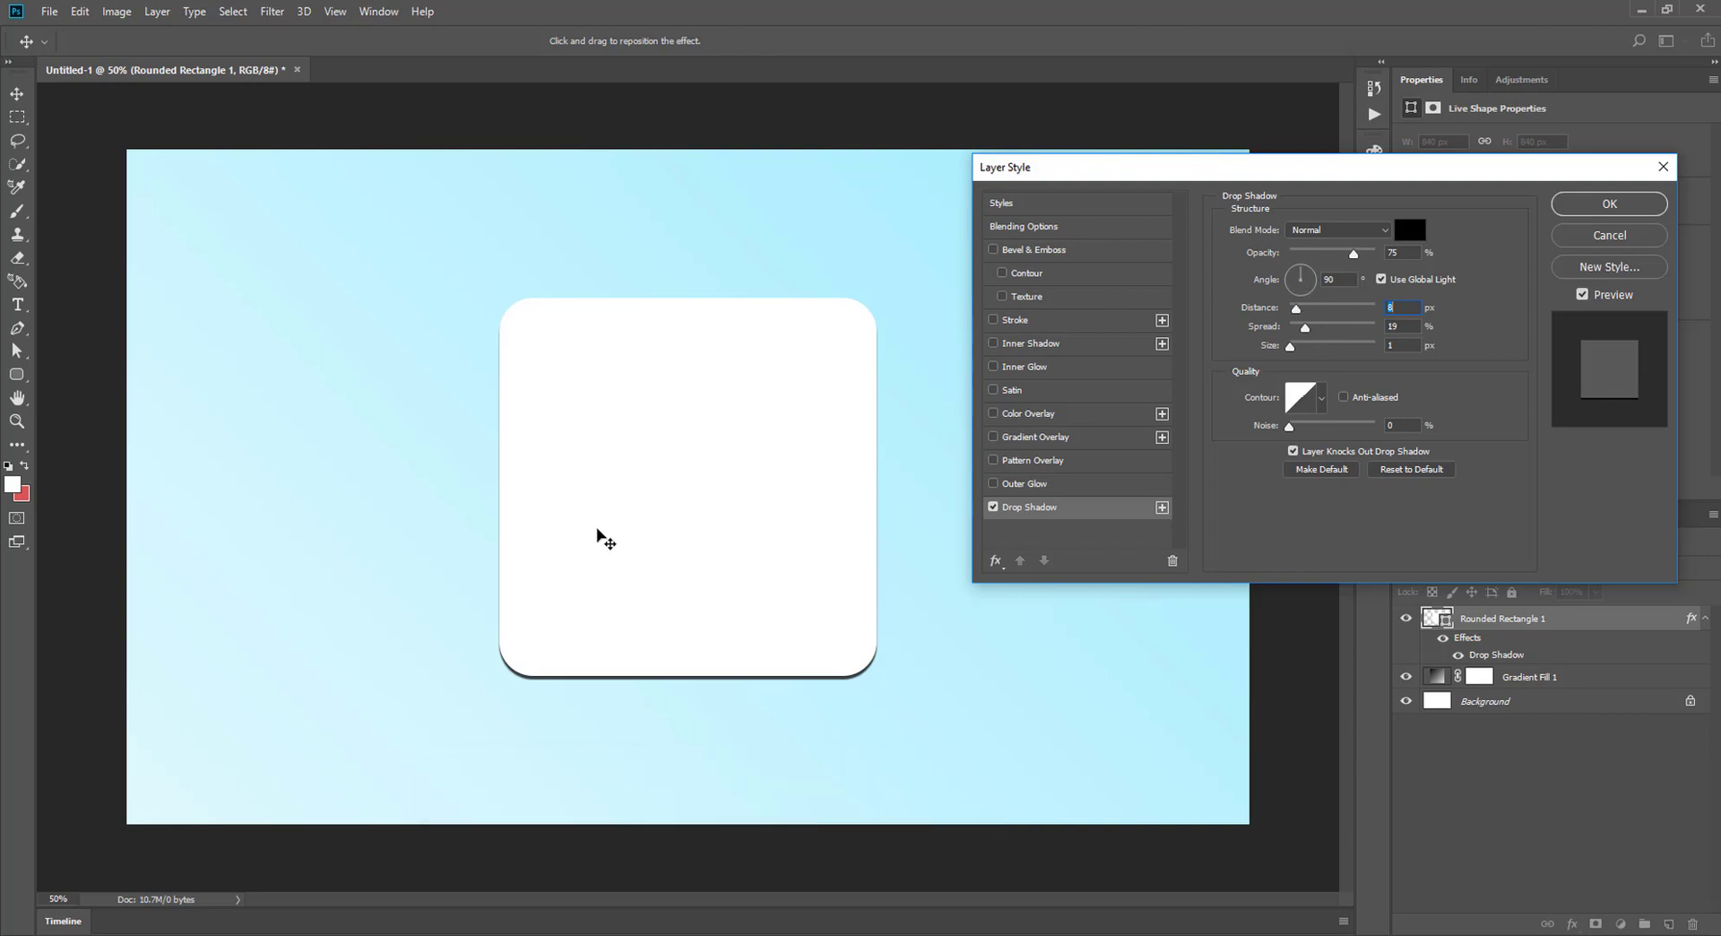
left_click_drag(606, 539, 603, 543)
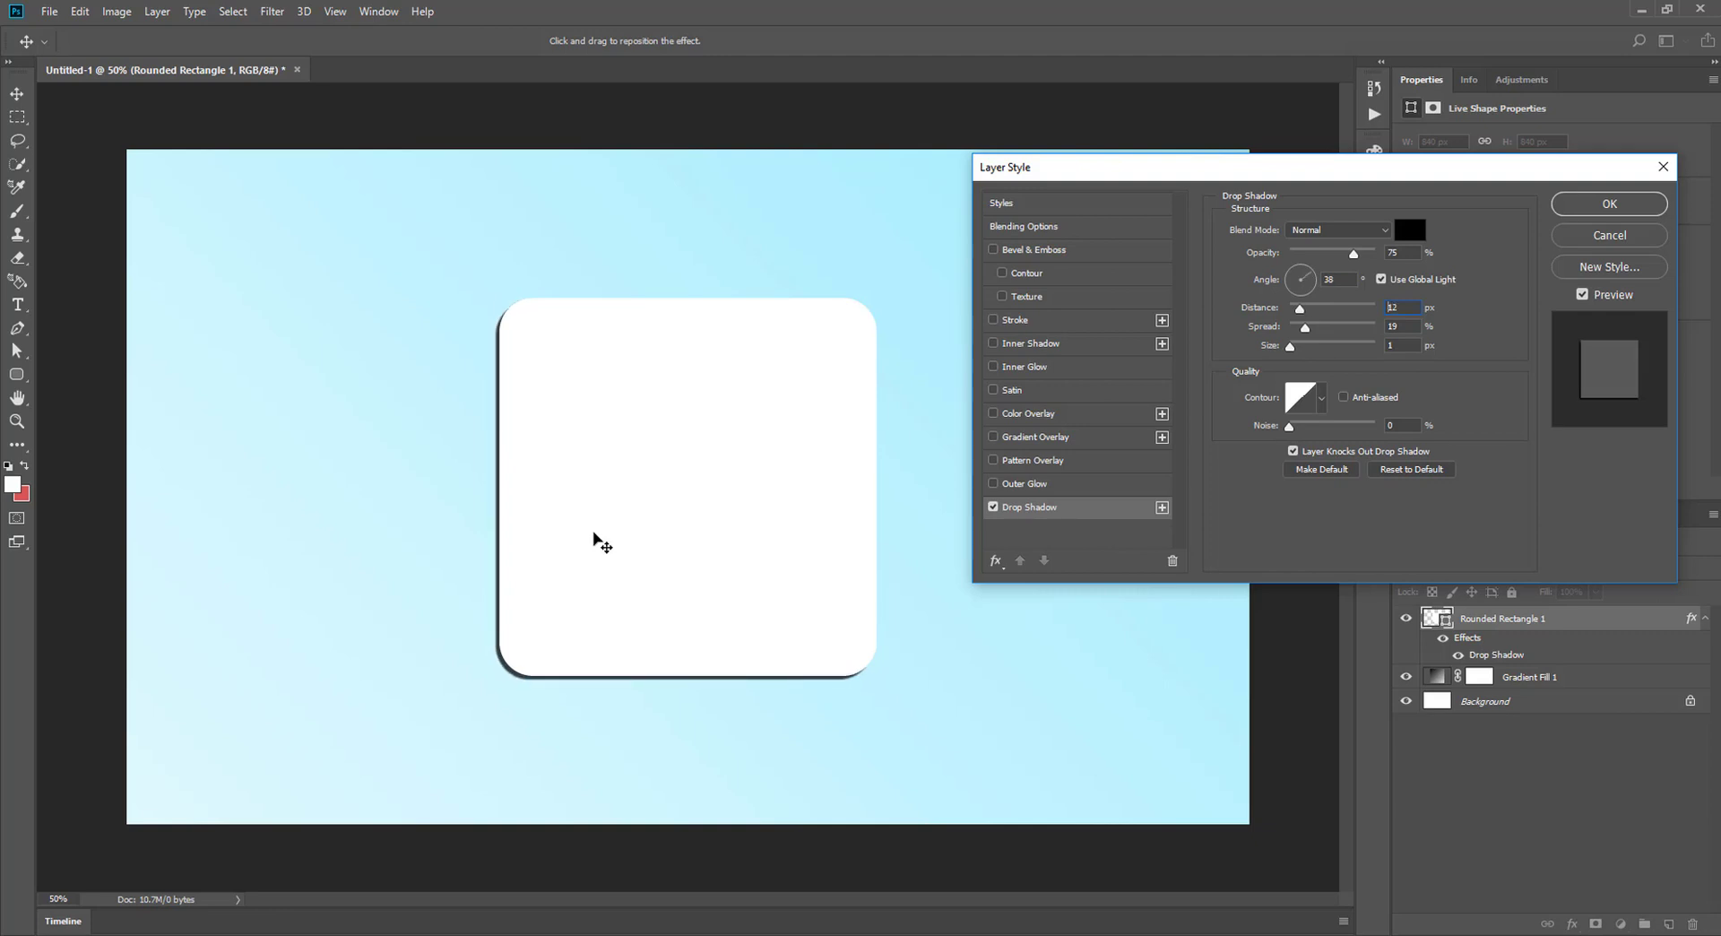
left_click(1334, 278)
left_click_drag(1288, 345, 1299, 346)
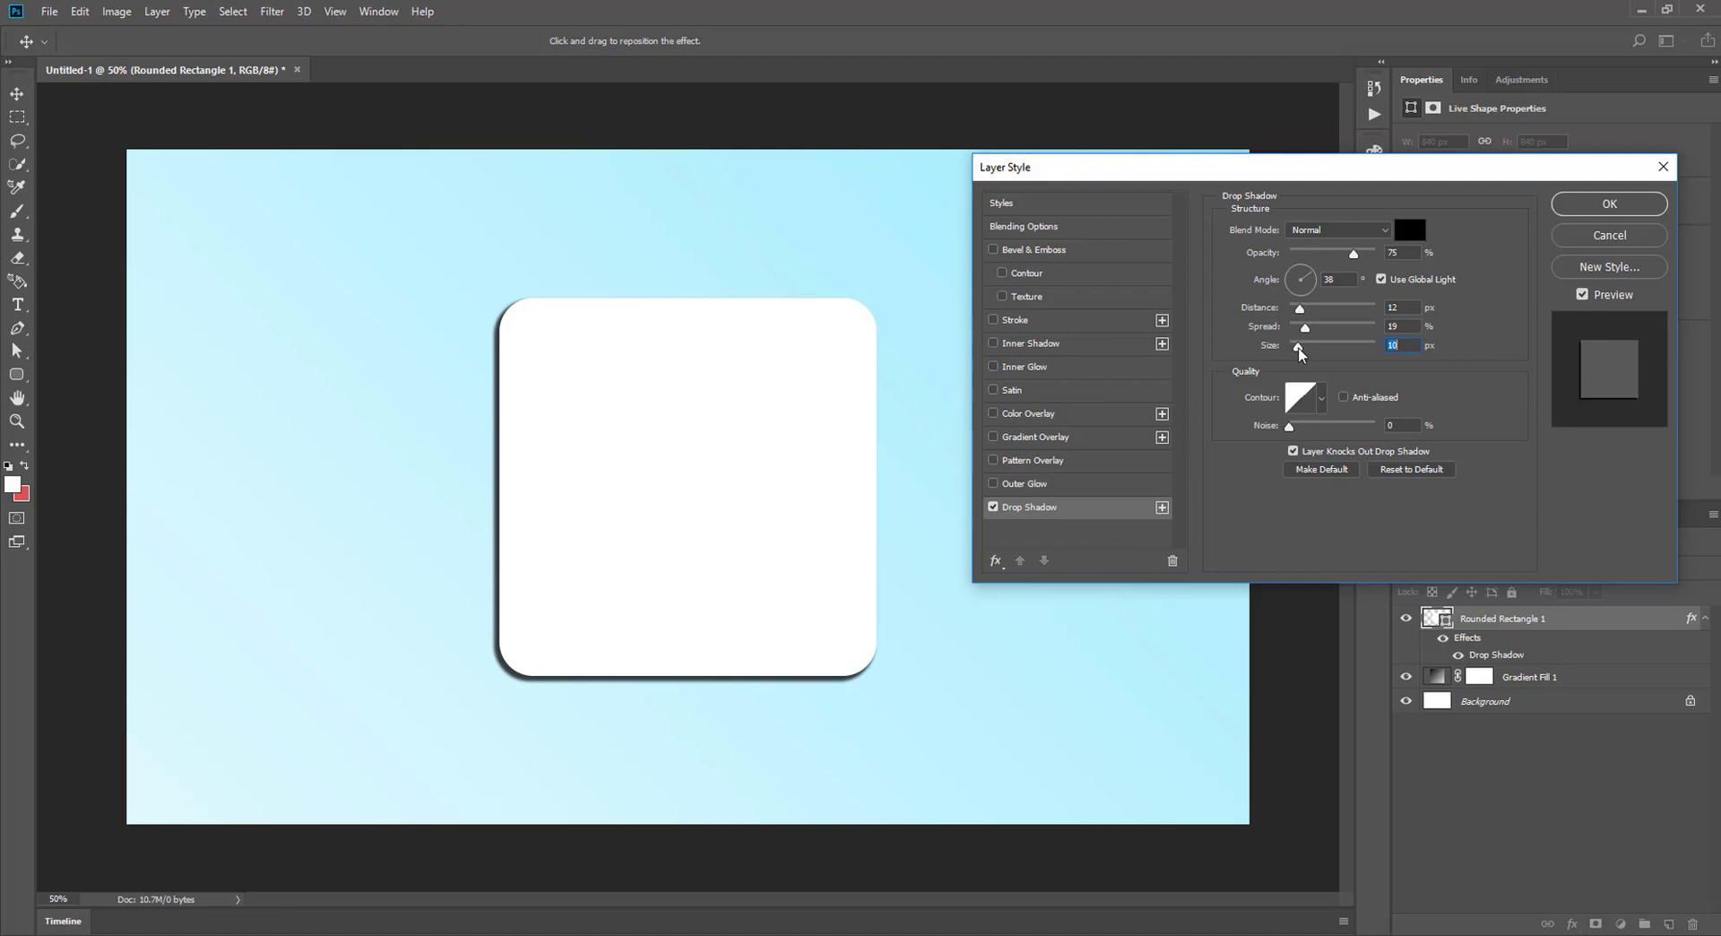
left_click_drag(1298, 349, 1302, 349)
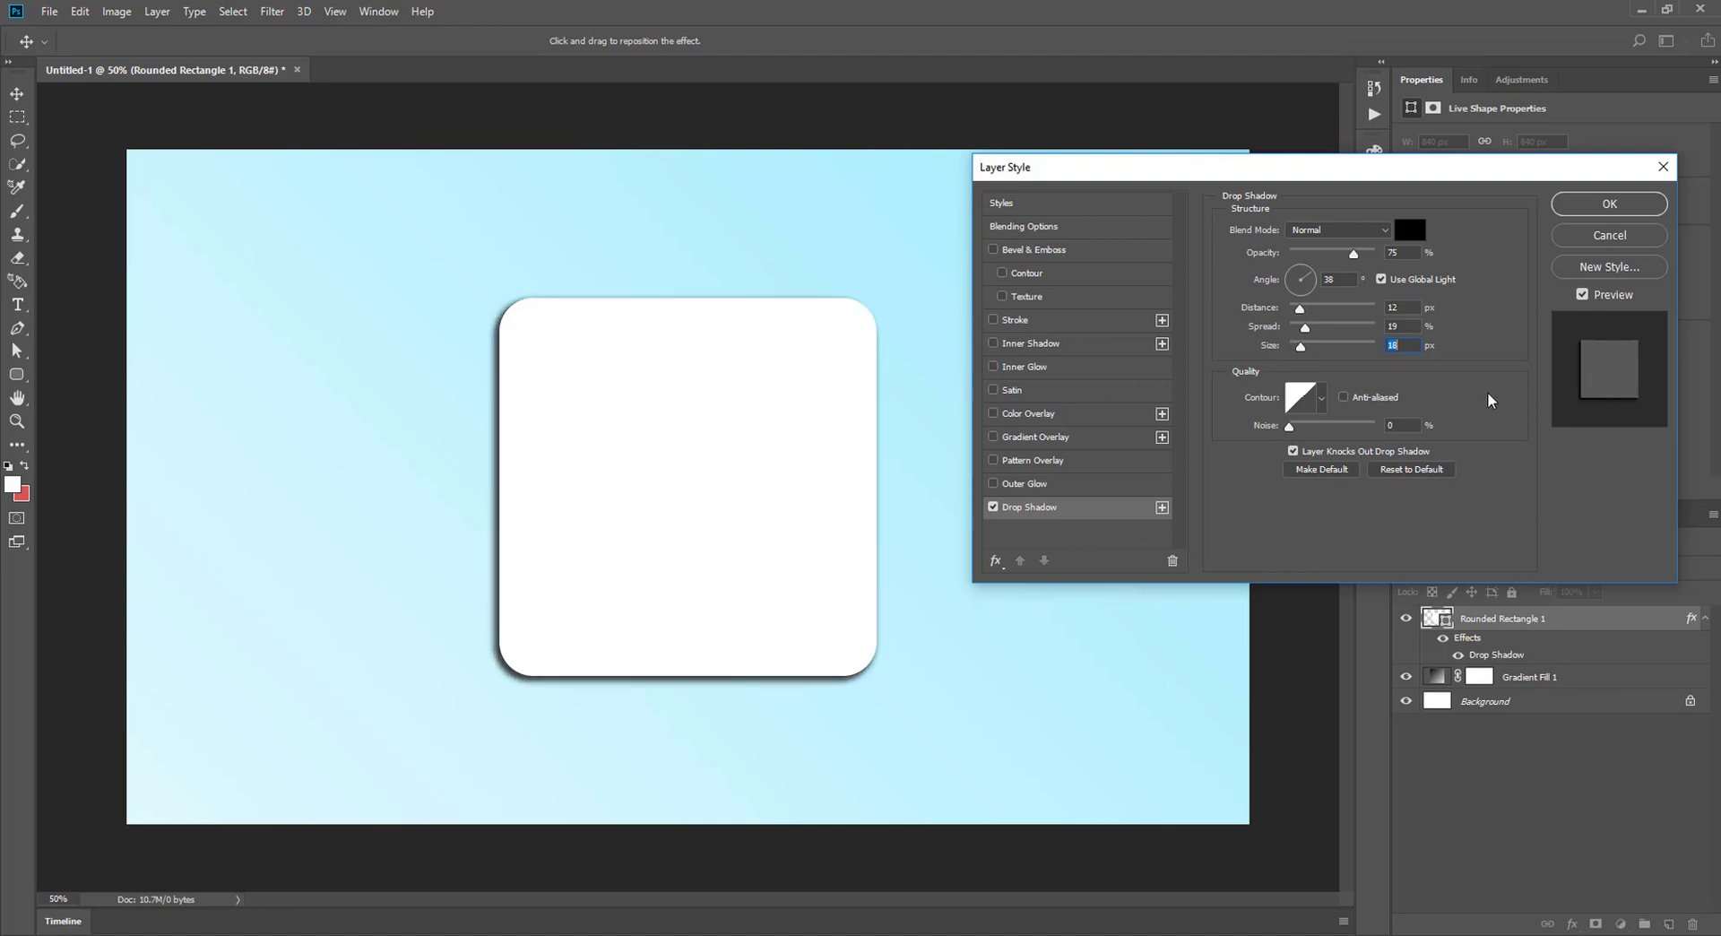
left_click_drag(1353, 256, 1340, 255)
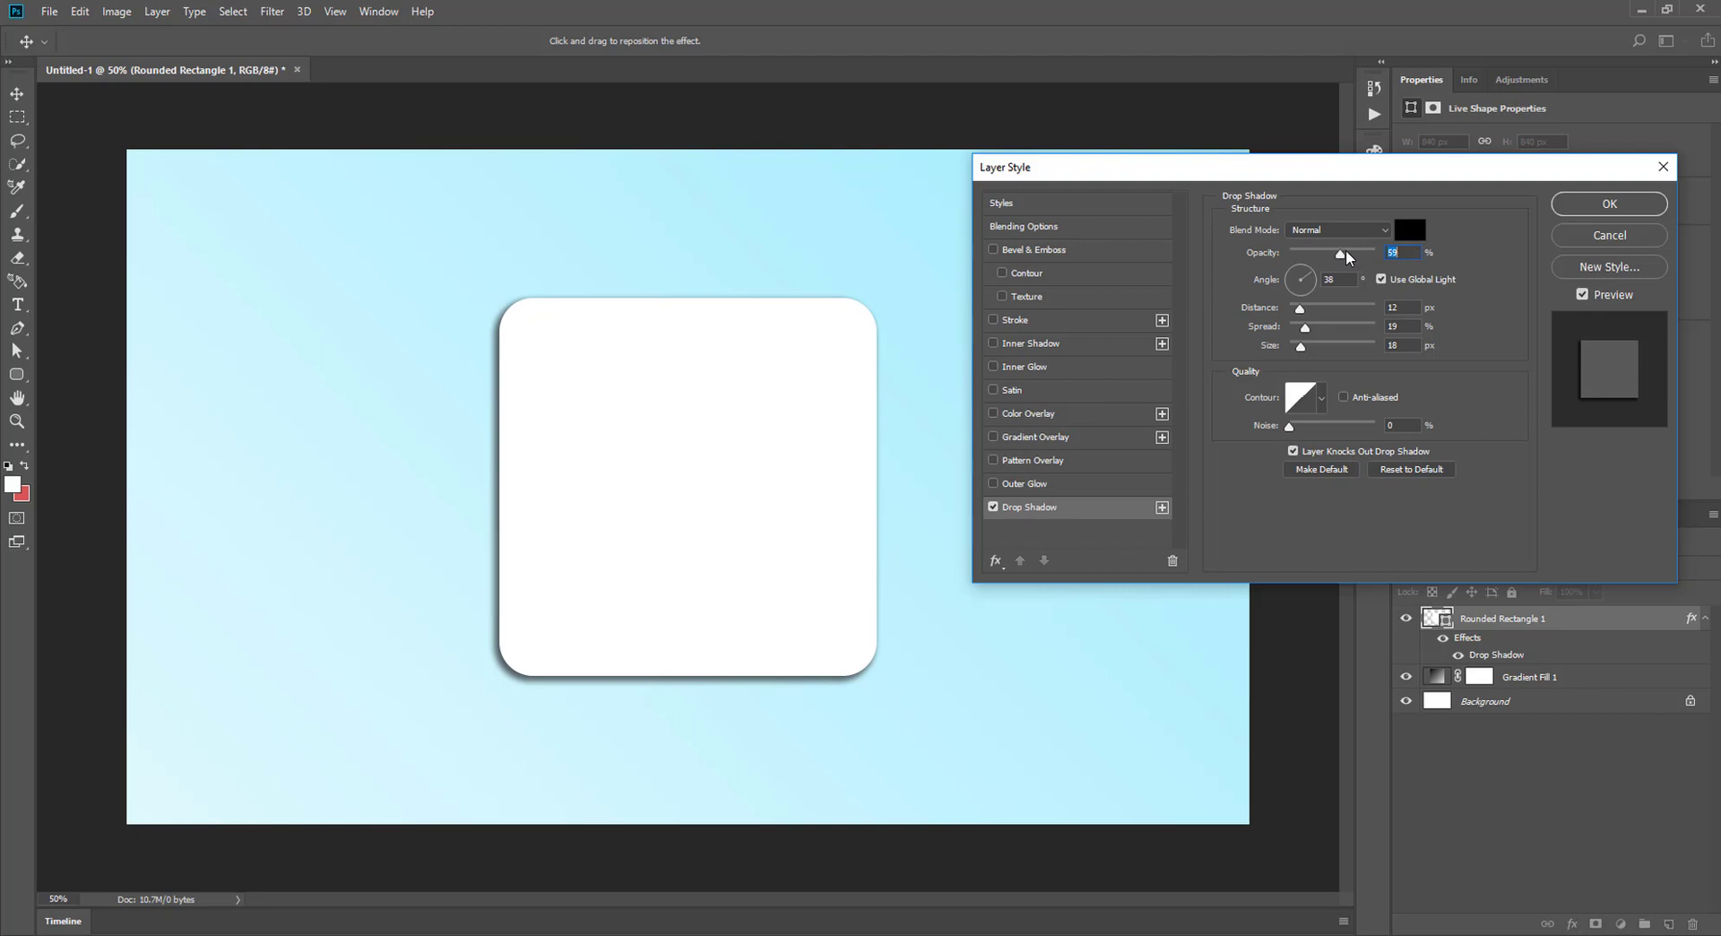
left_click(1602, 205)
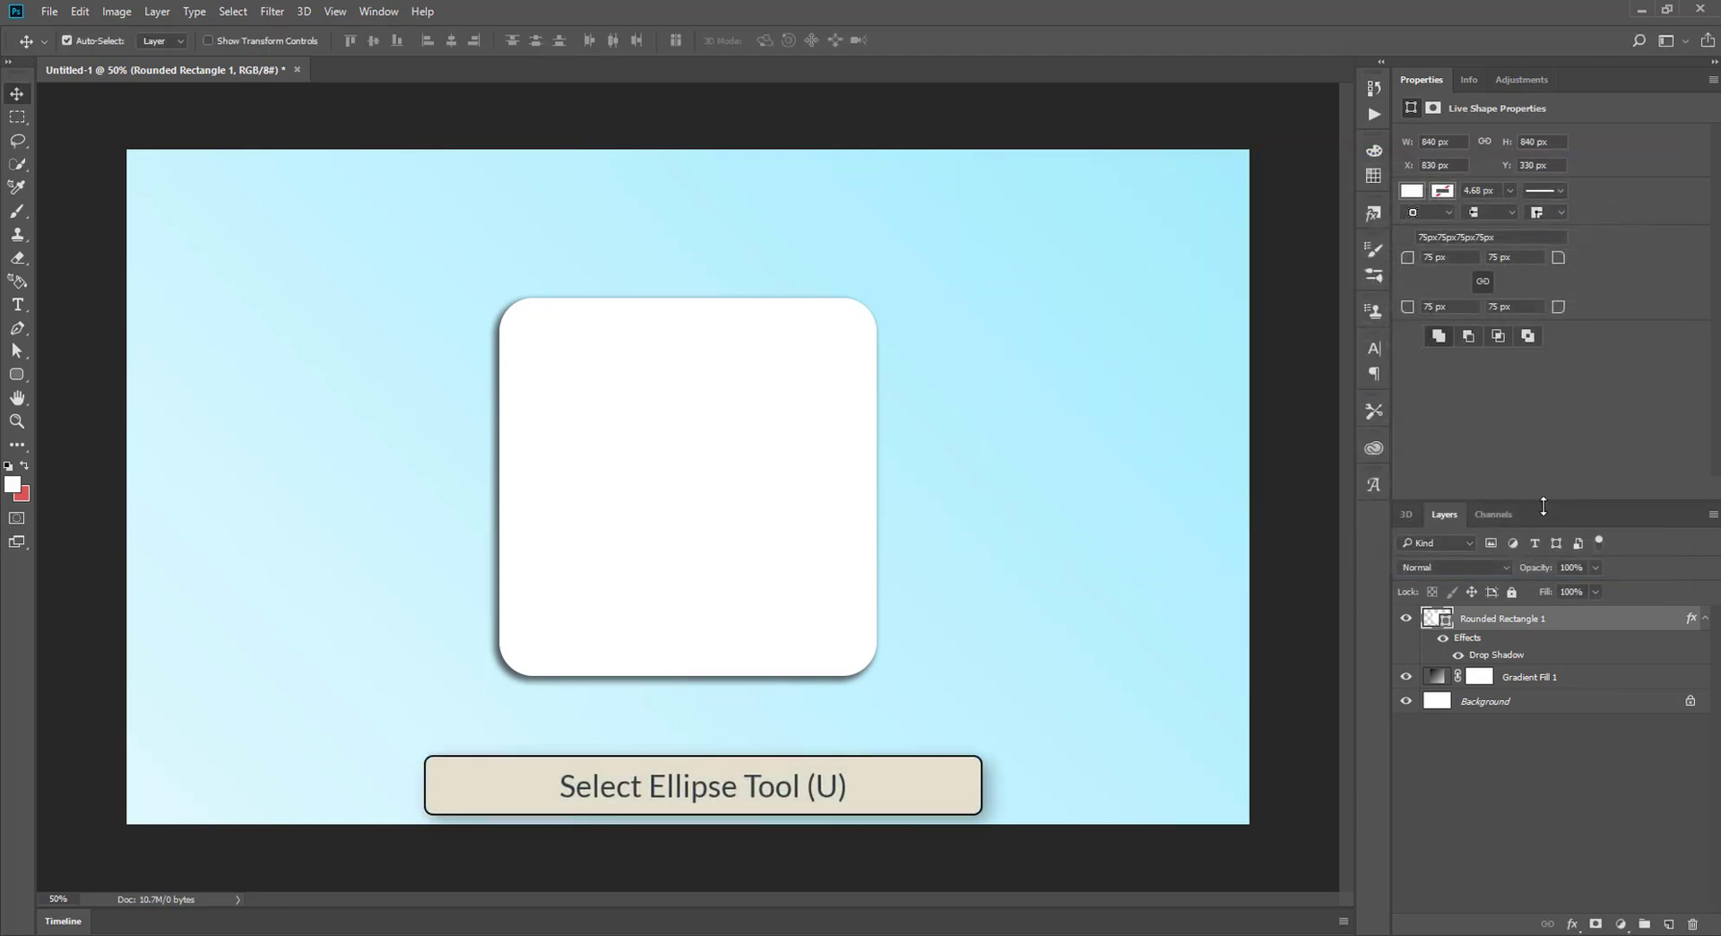
Step: Draw a circle to the left of the white card with the Ellipse tool
left_click(16, 374)
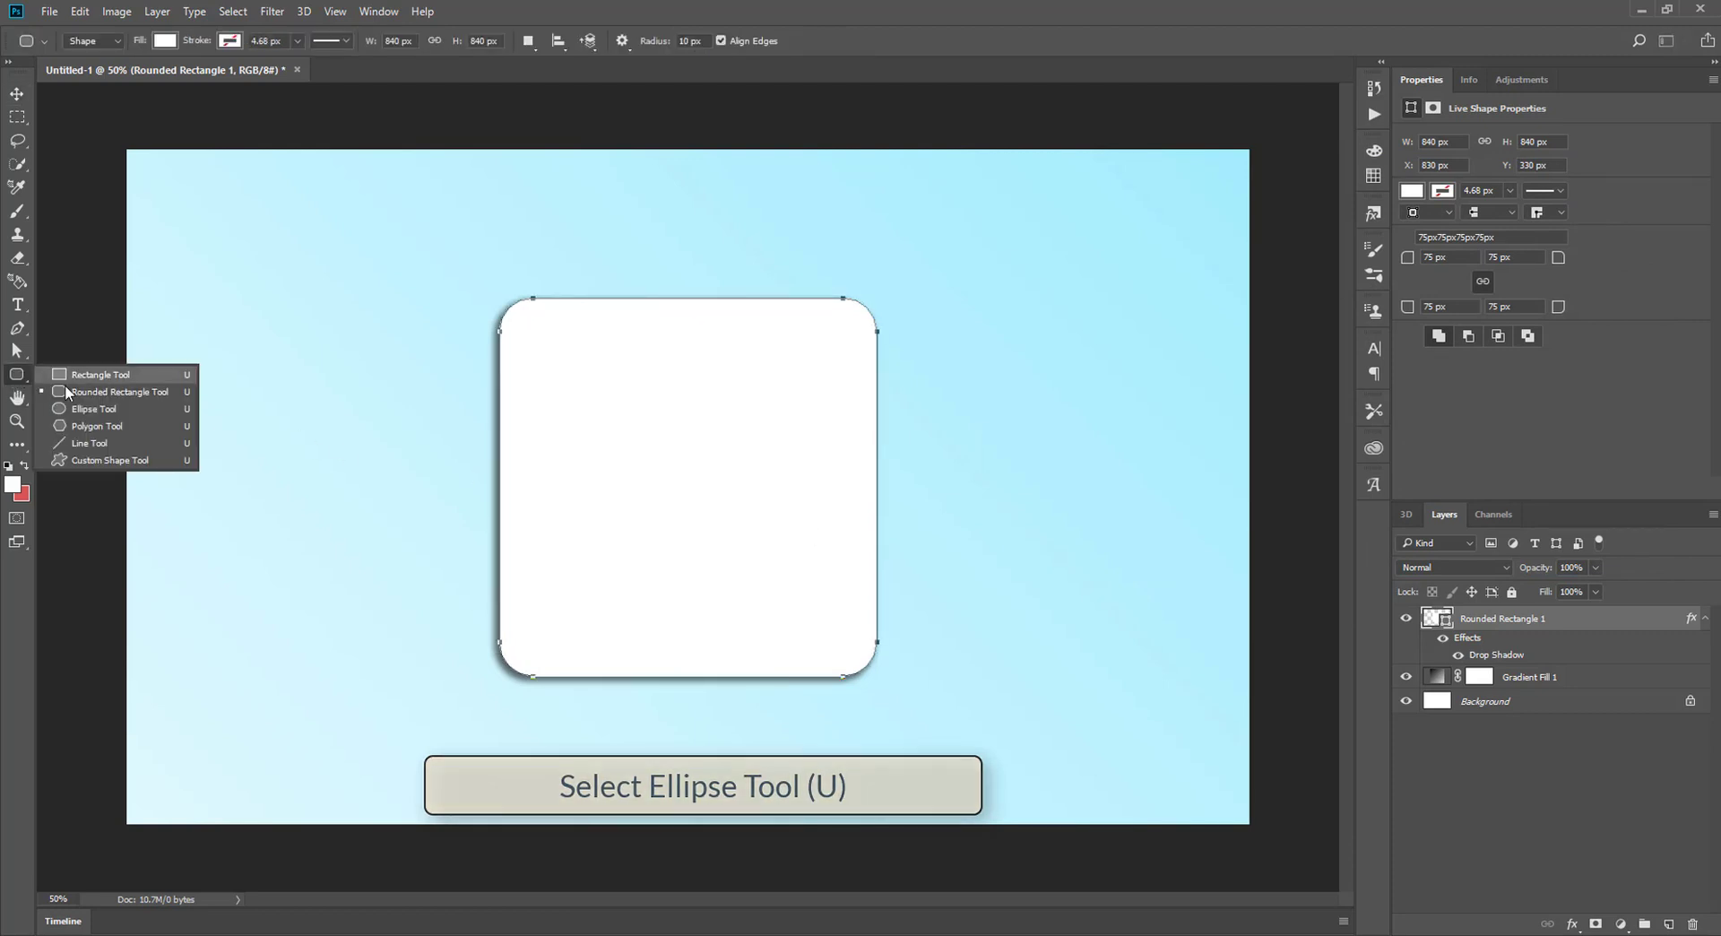
left_click(122, 410)
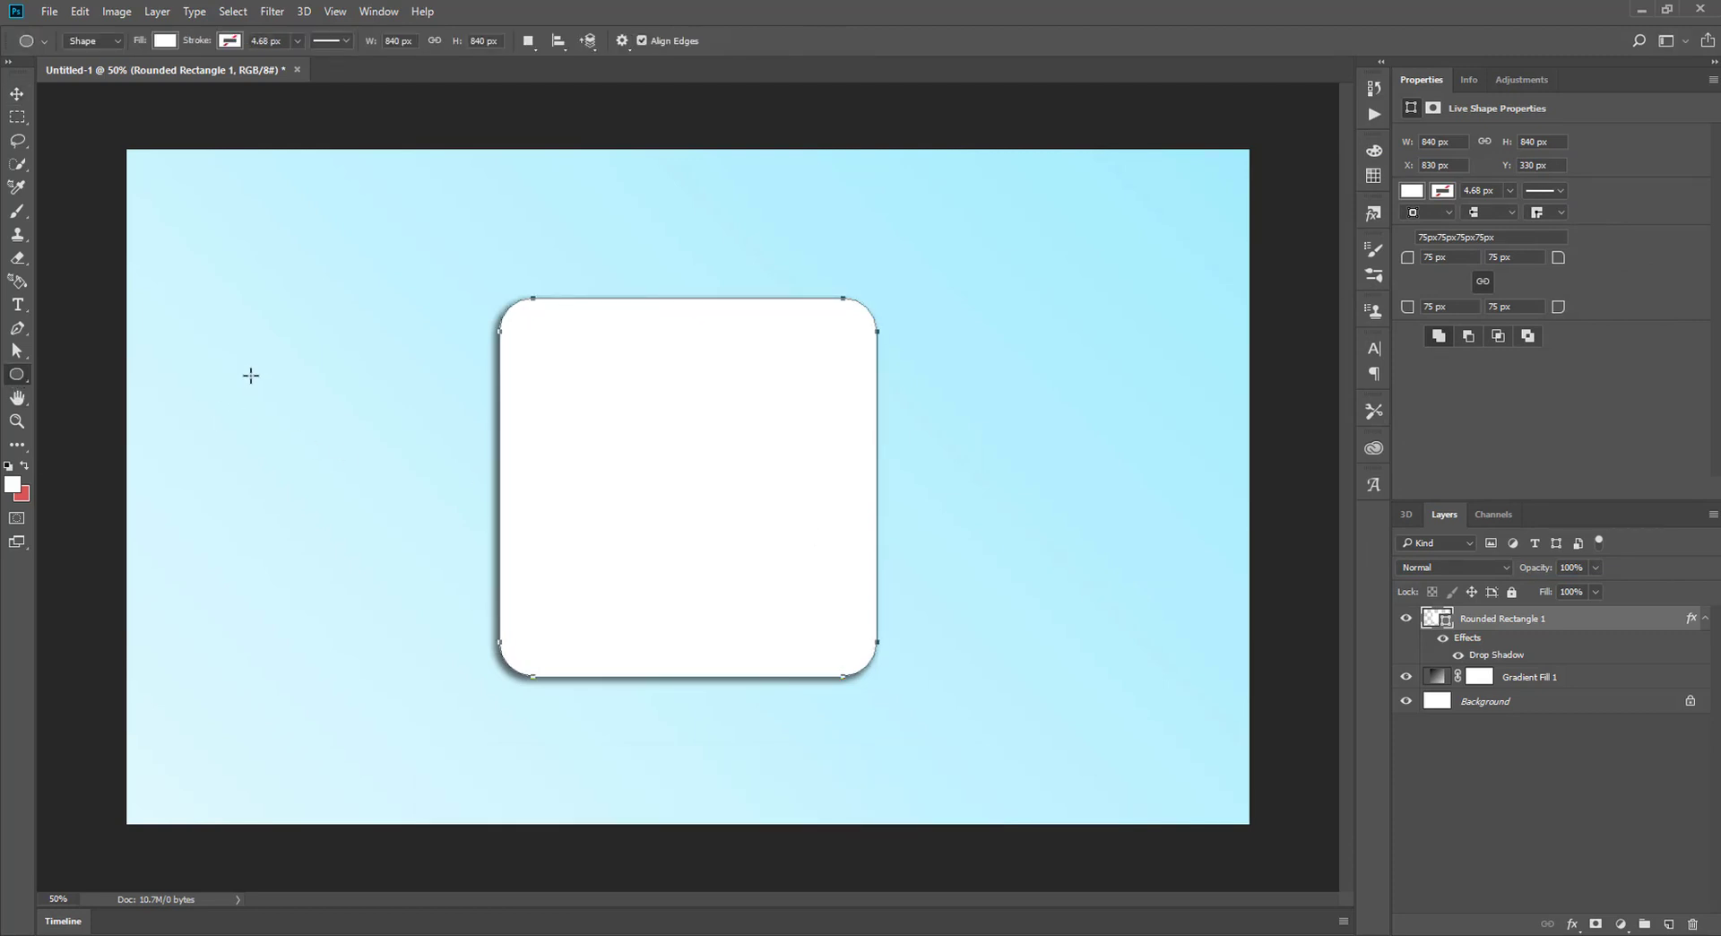
mouse_move(258, 379)
left_mouse_down()
mouse_move(346, 445)
mouse_move(316, 427)
left_mouse_up()
Step: Fill the circle with light pink #ff7aff
left_click(166, 42)
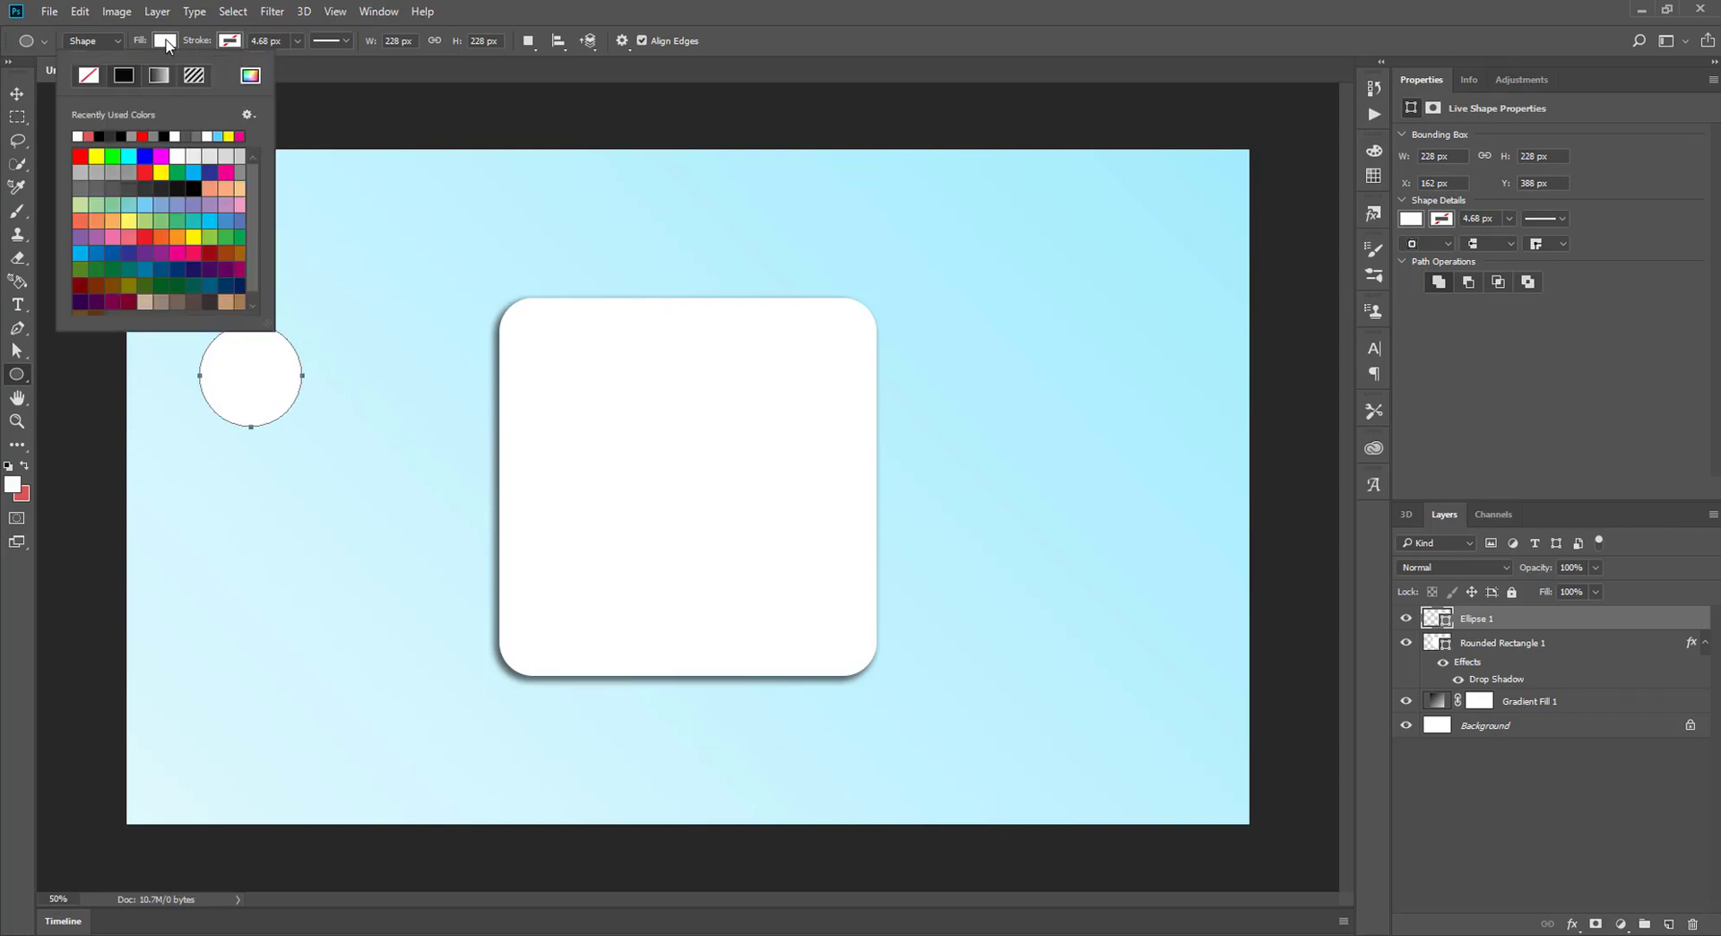
left_click(162, 156)
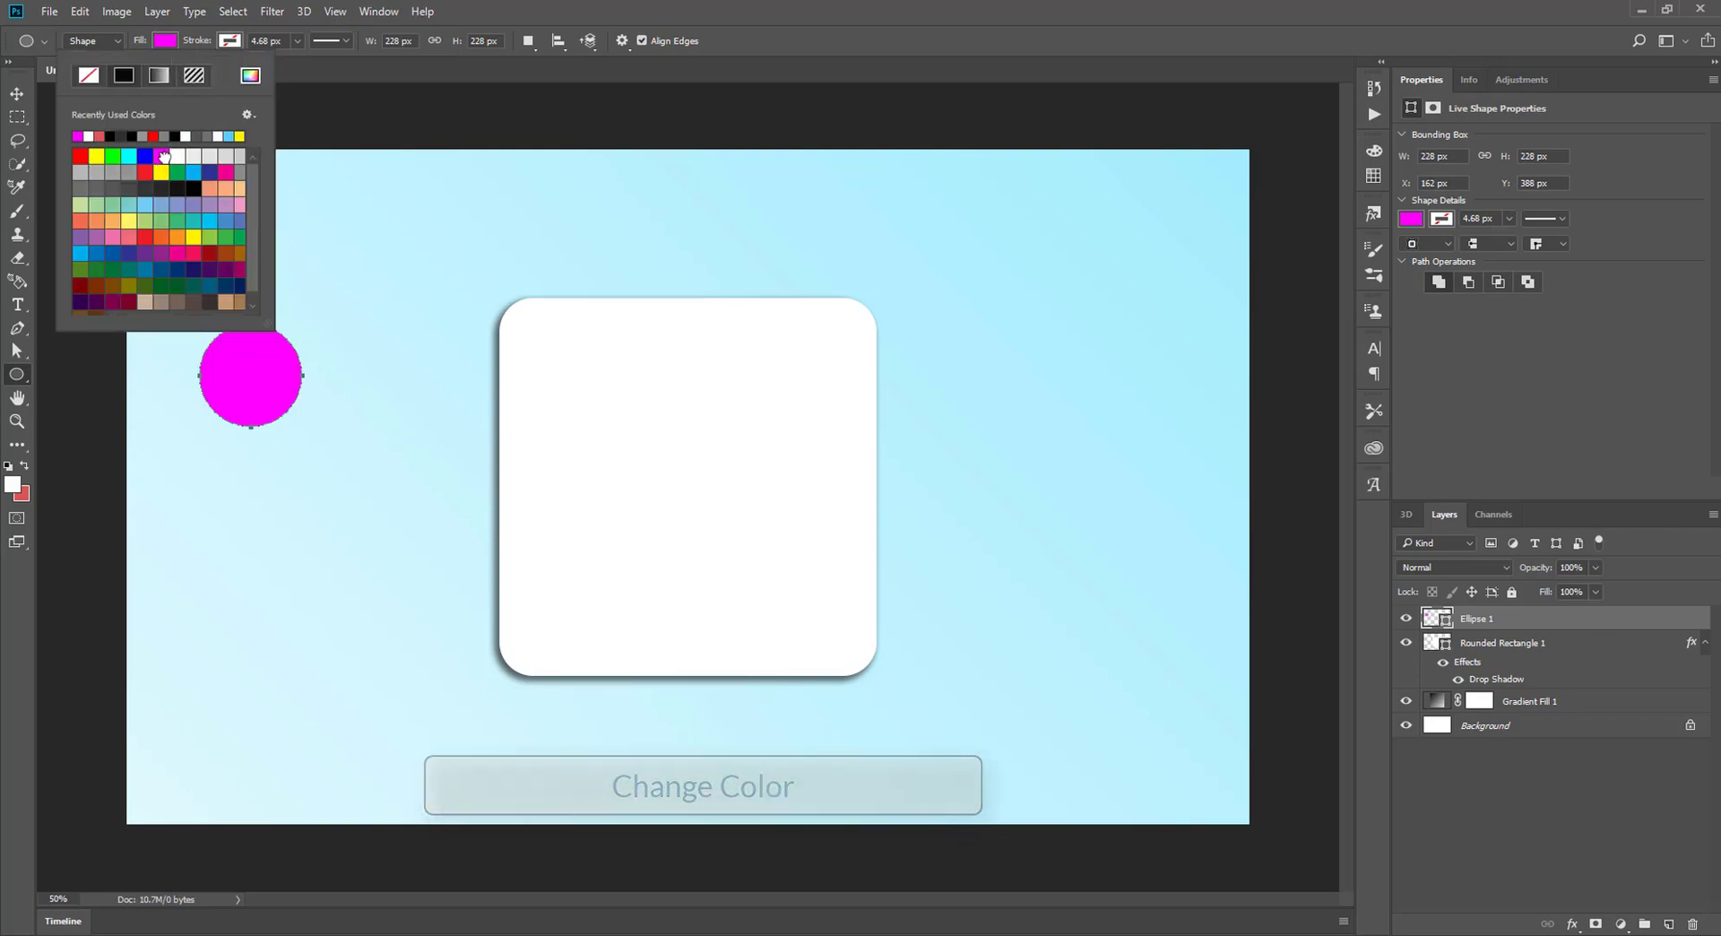
left_click(251, 77)
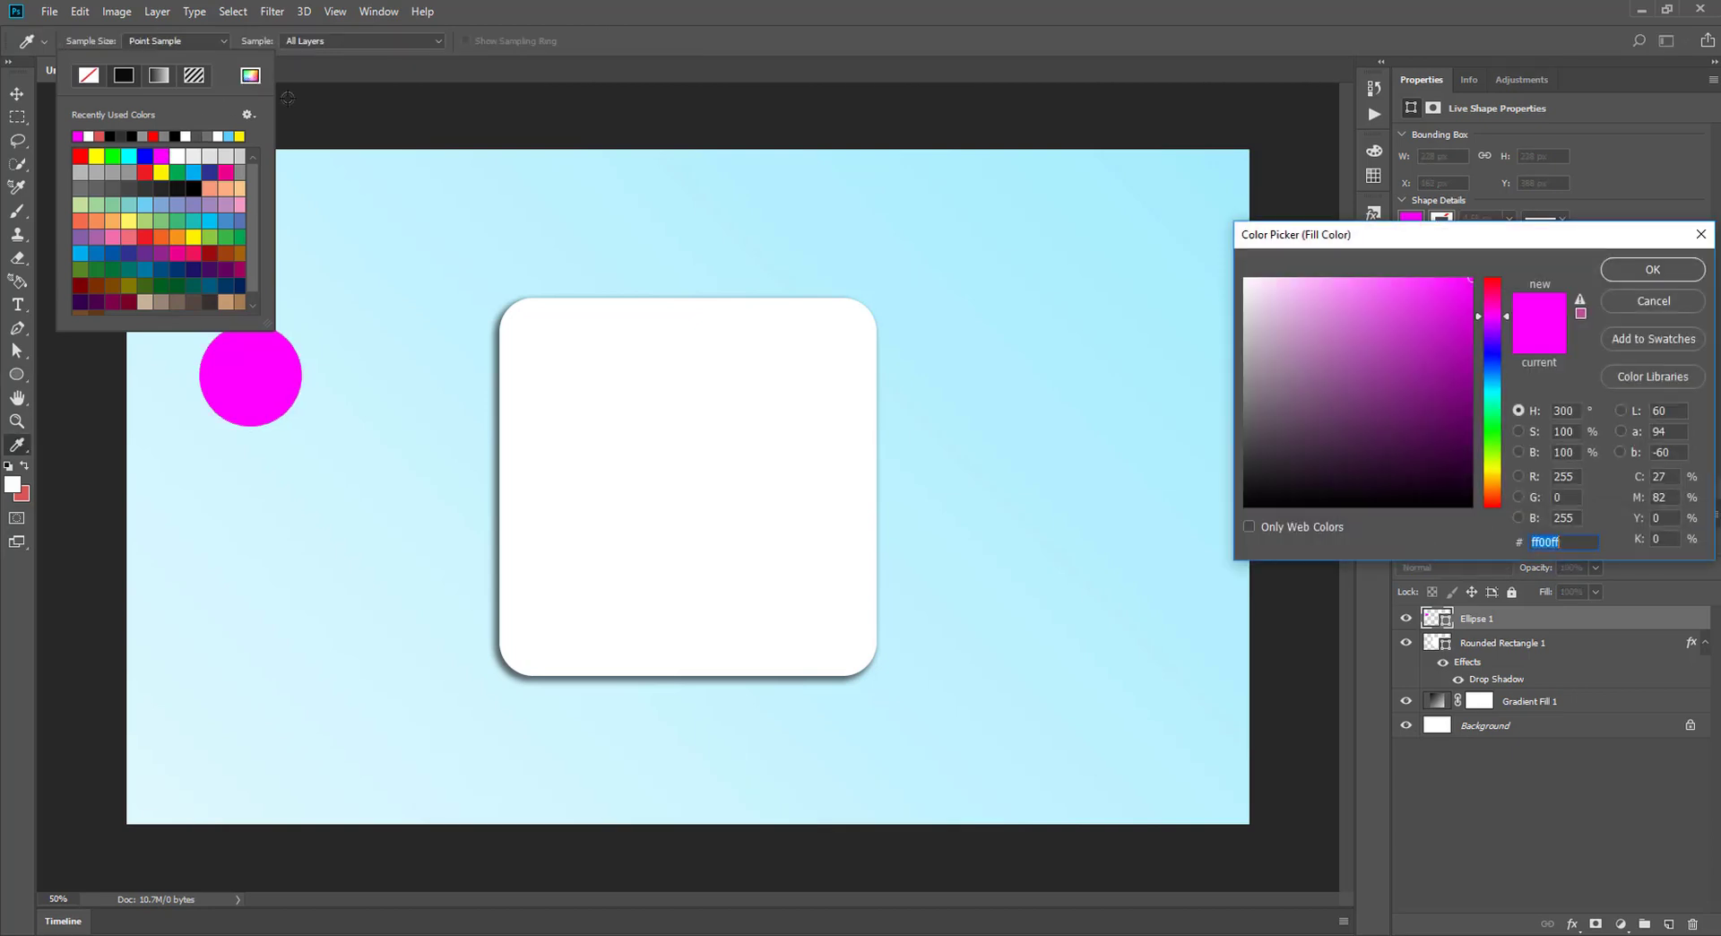
mouse_move(1443, 343)
left_mouse_down()
mouse_move(1401, 351)
mouse_move(1398, 283)
mouse_move(1364, 277)
left_mouse_up()
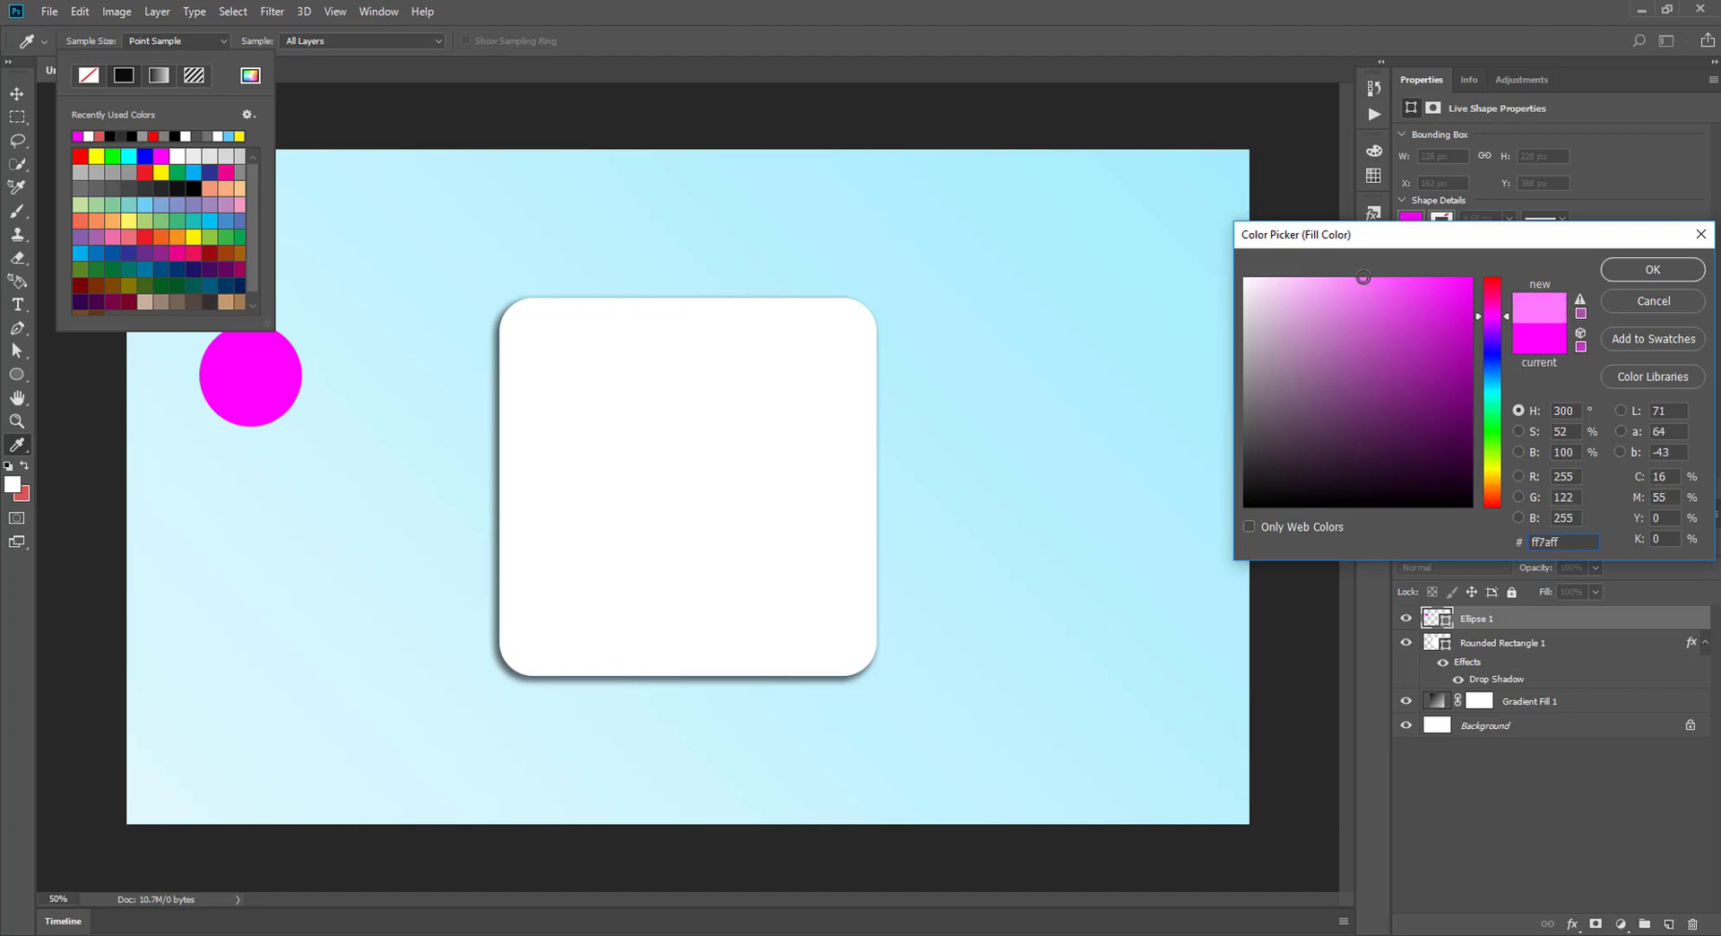
left_click(1642, 271)
left_click(815, 12)
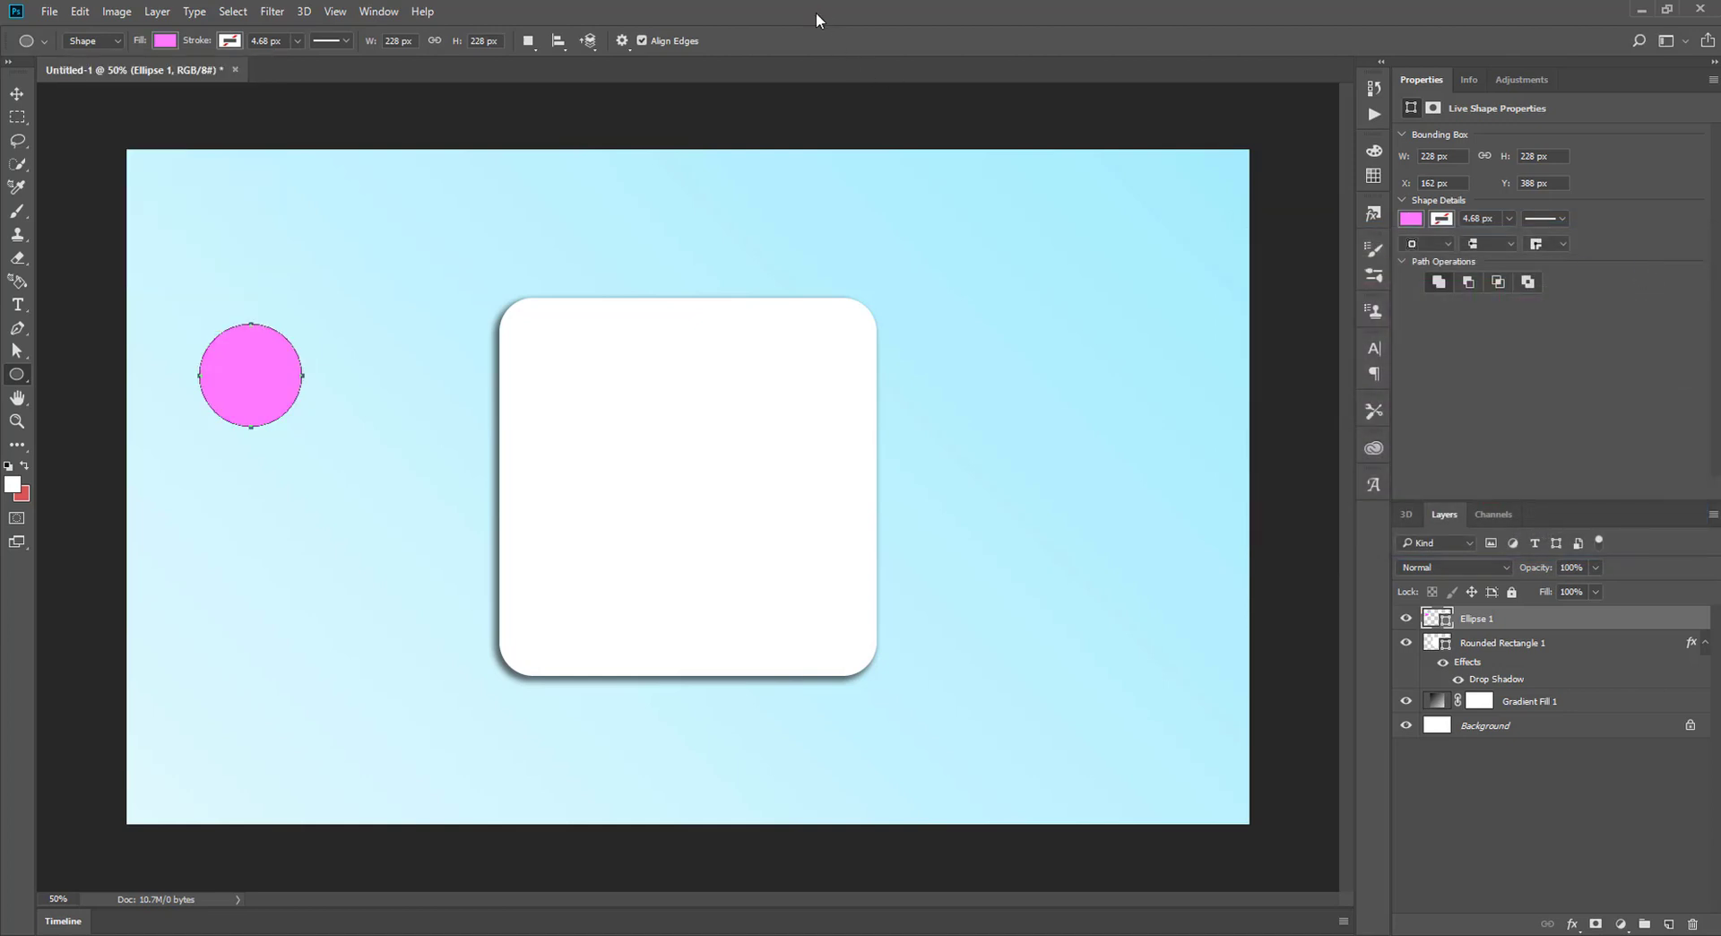
Step: Move the pink circle onto the card's upper left, zoom in, and duplicate it with Ctrl+J
left_click(16, 93)
left_click_drag(285, 394, 632, 420)
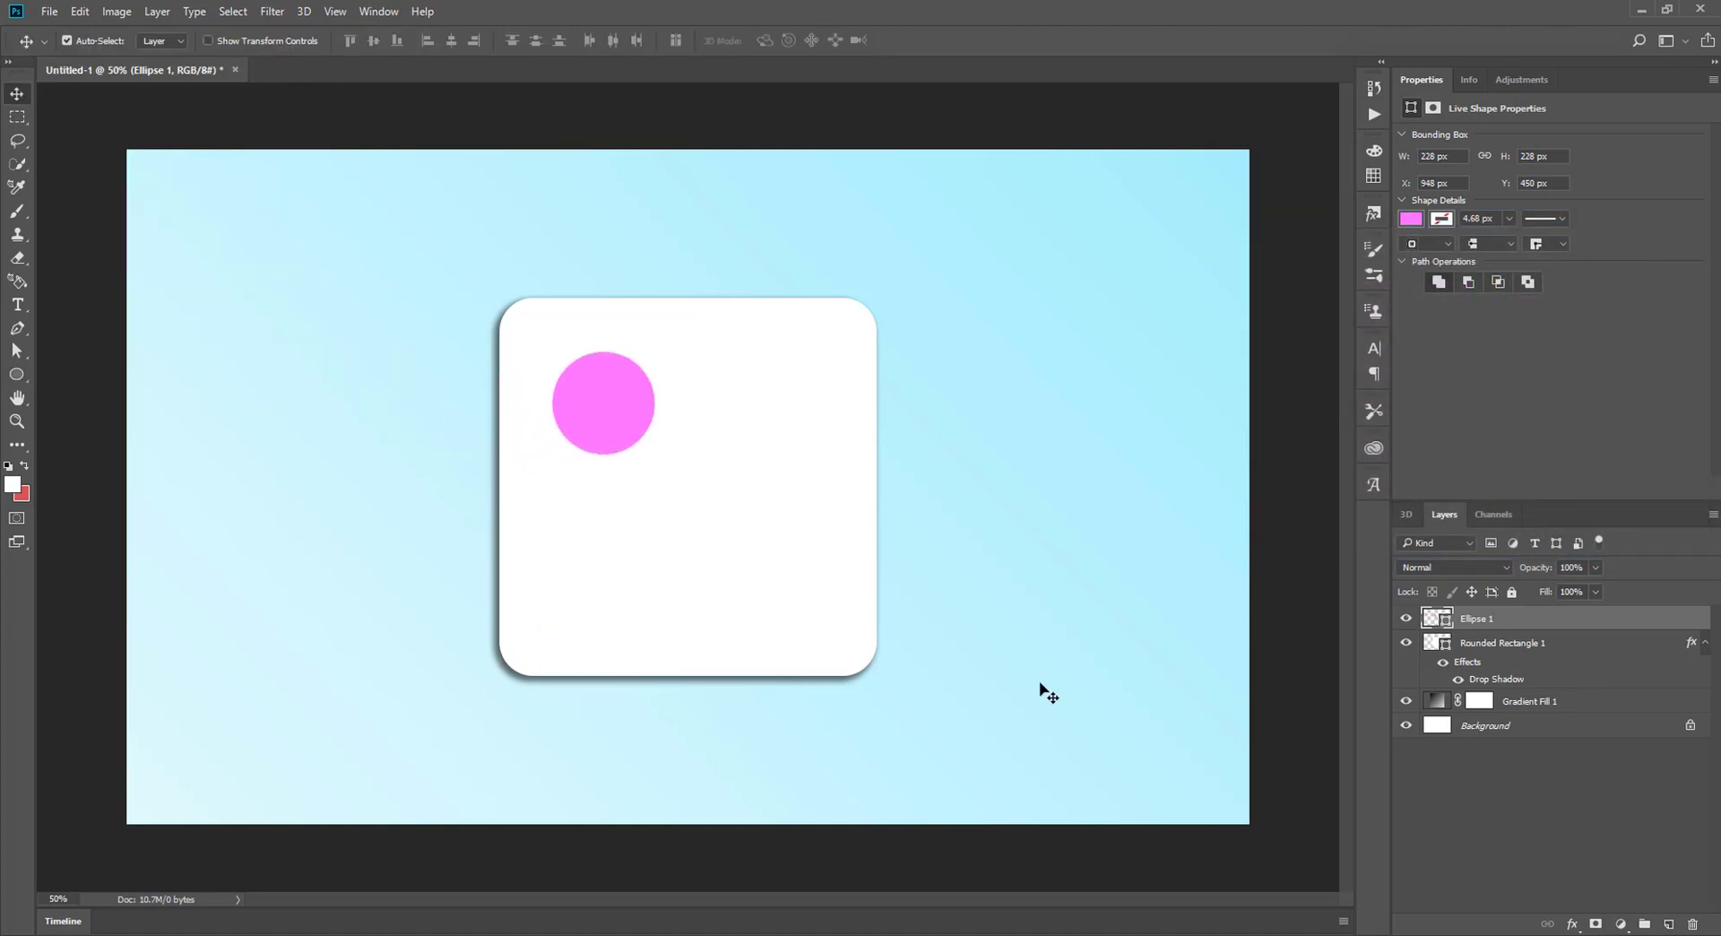
key("ctrl+plus")
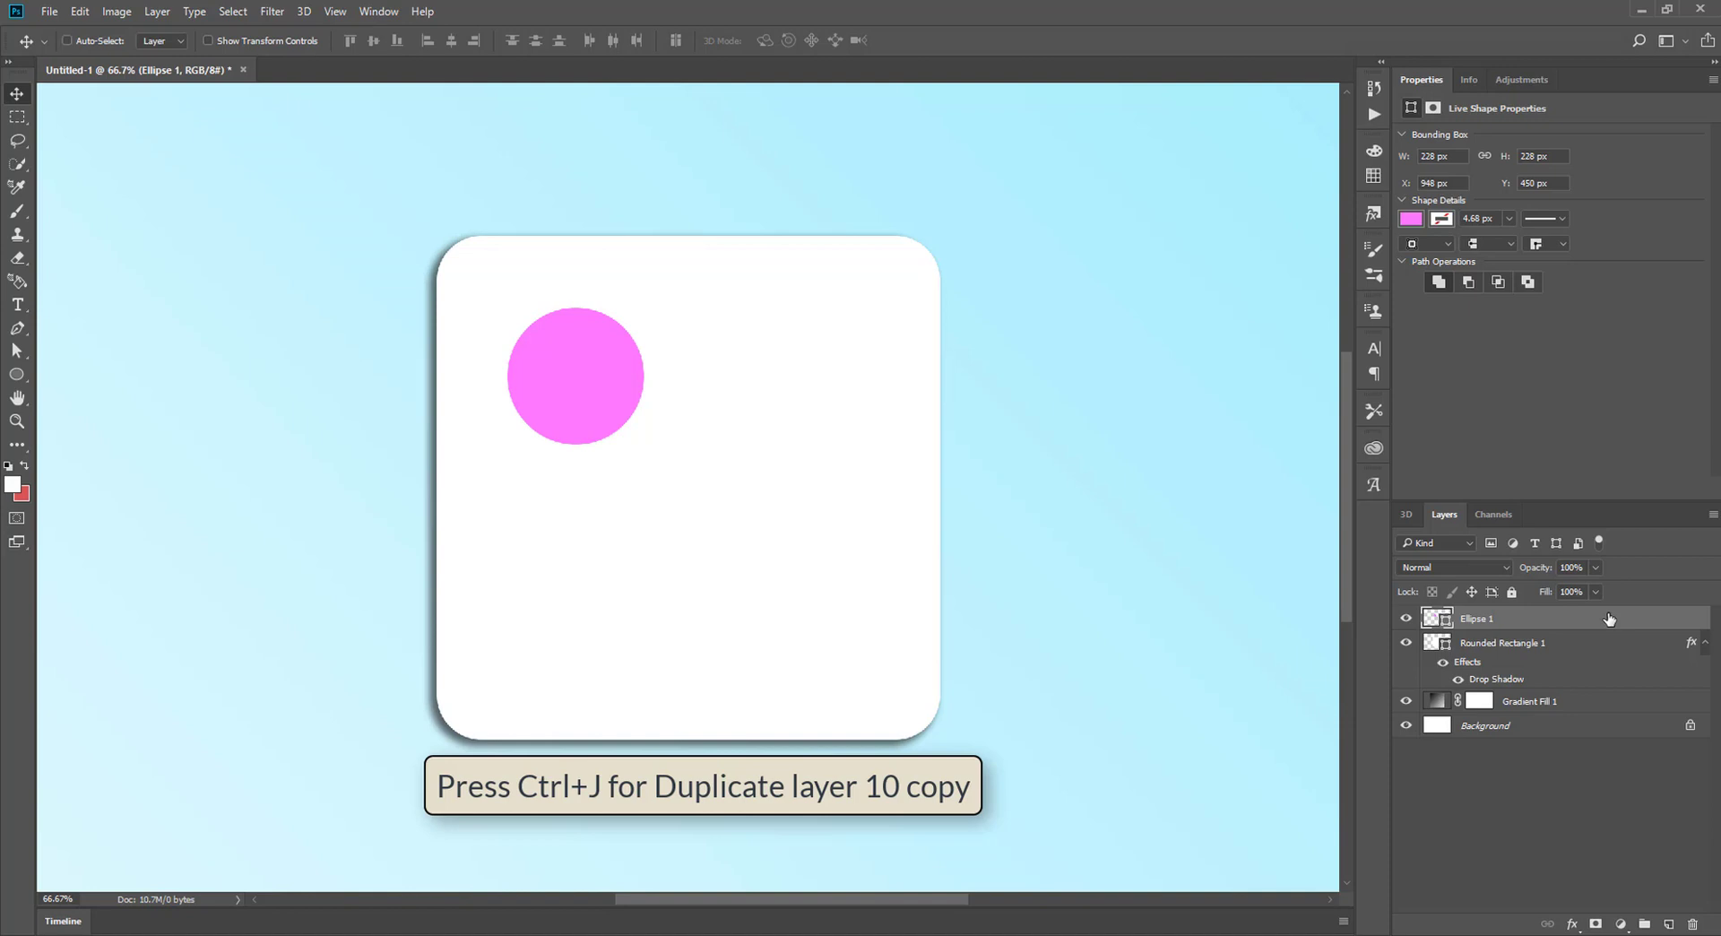
key("ctrl+j")
key("ctrl+j")
key("ctrl+j")
key("ctrl+j")
key("ctrl+j")
key("ctrl+j")
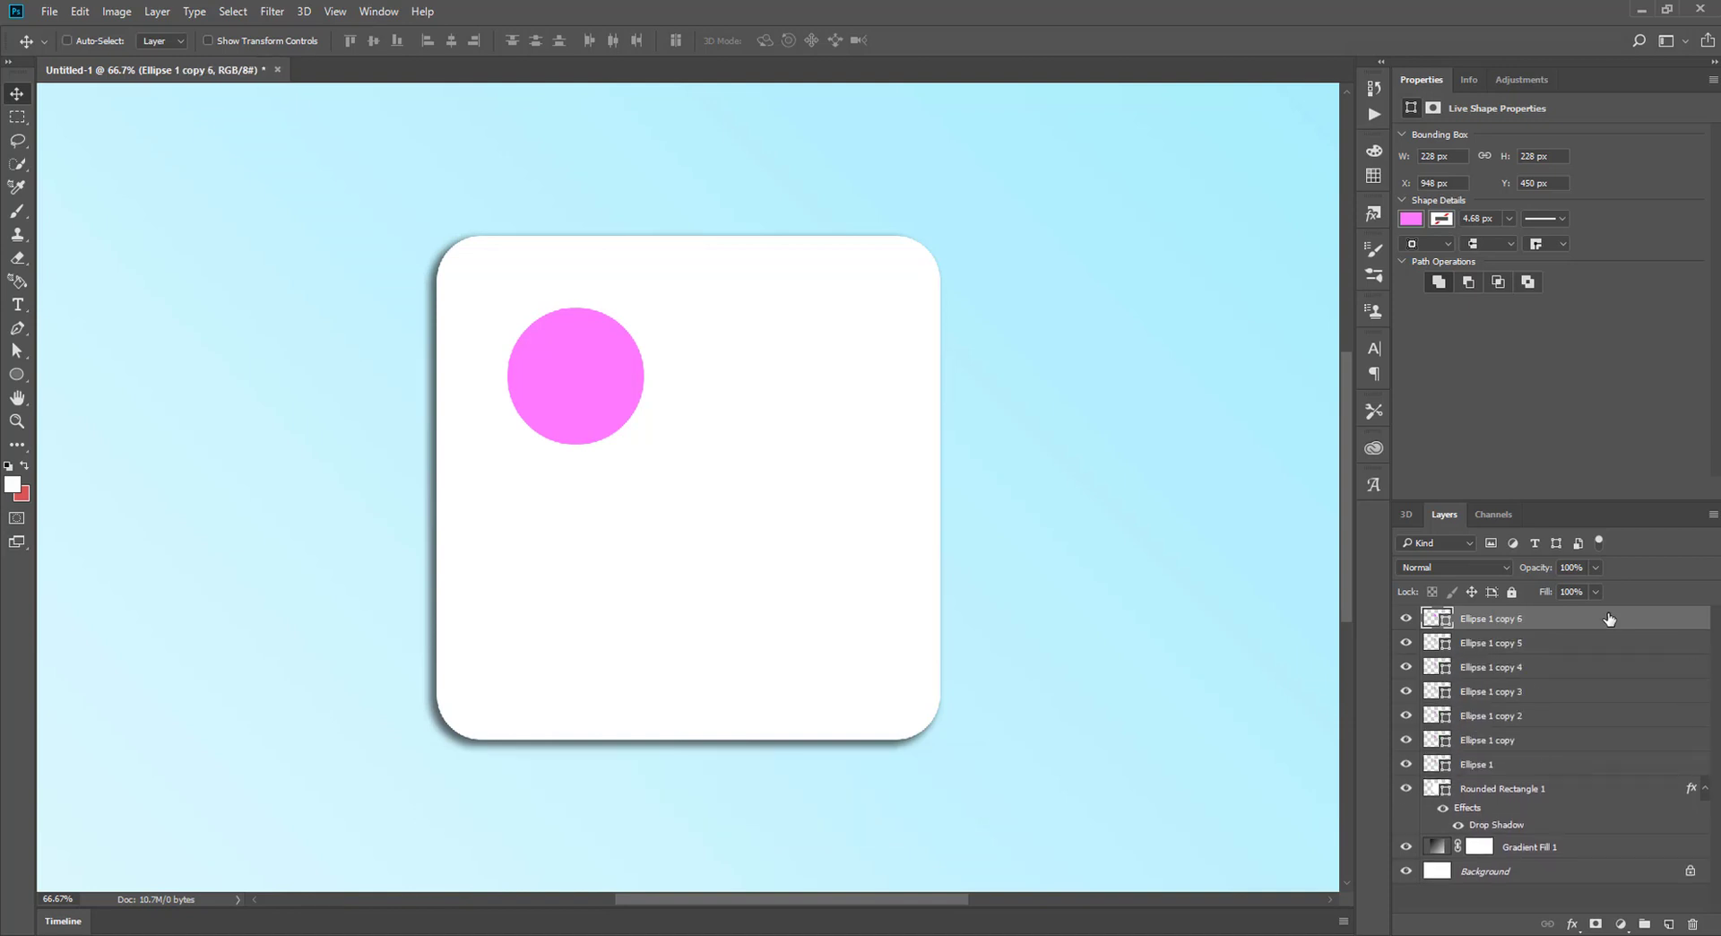
key("ctrl+j")
key("ctrl+j")
key("ctrl+j")
key("ctrl+j")
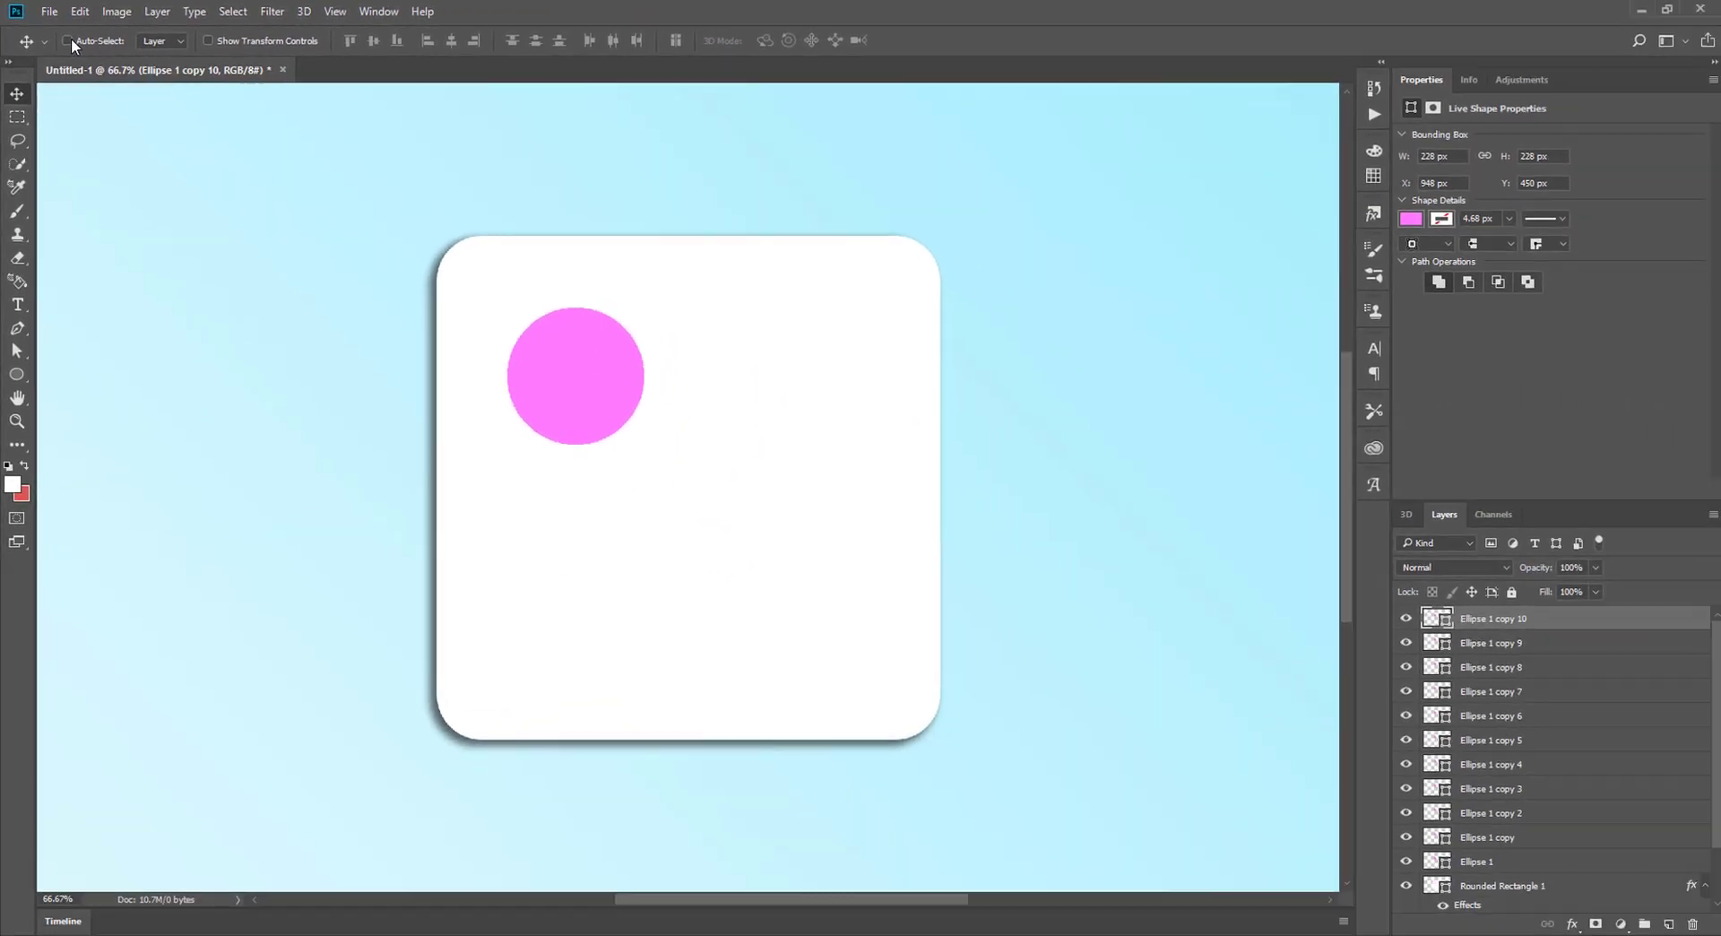
Step: With Auto-Select on, drag the first circle copies downward and resize the bottom circles
left_click(71, 39)
left_click_drag(574, 383, 553, 510)
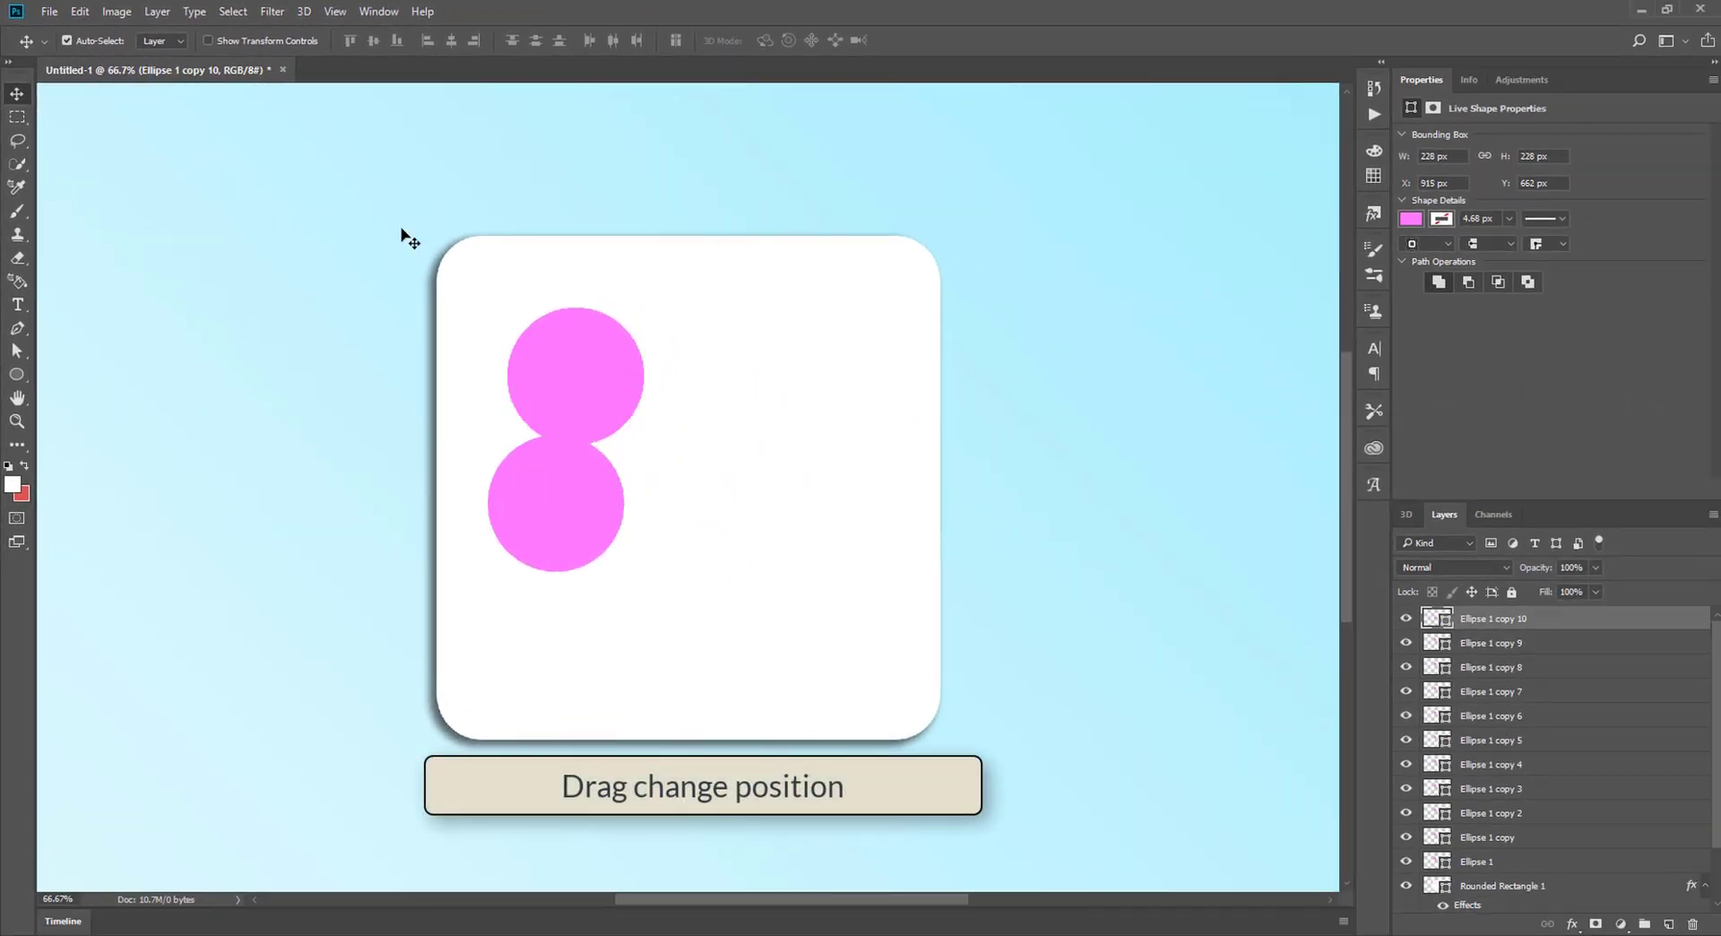
left_click_drag(559, 399, 672, 441)
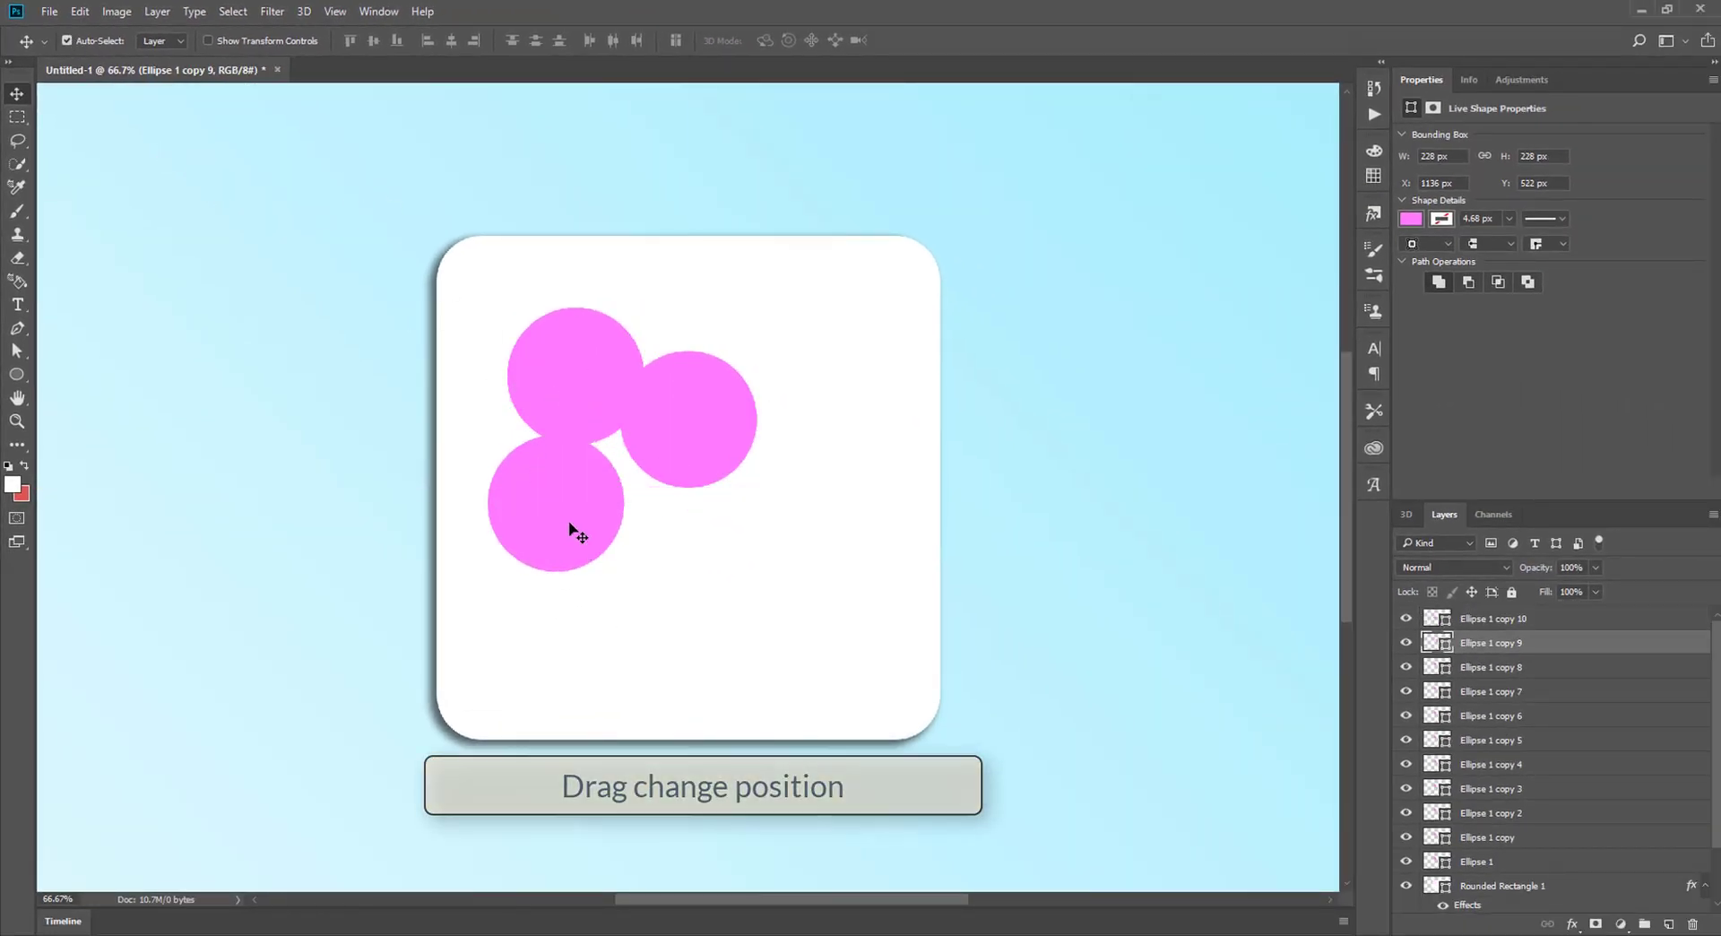
left_click_drag(570, 529, 575, 618)
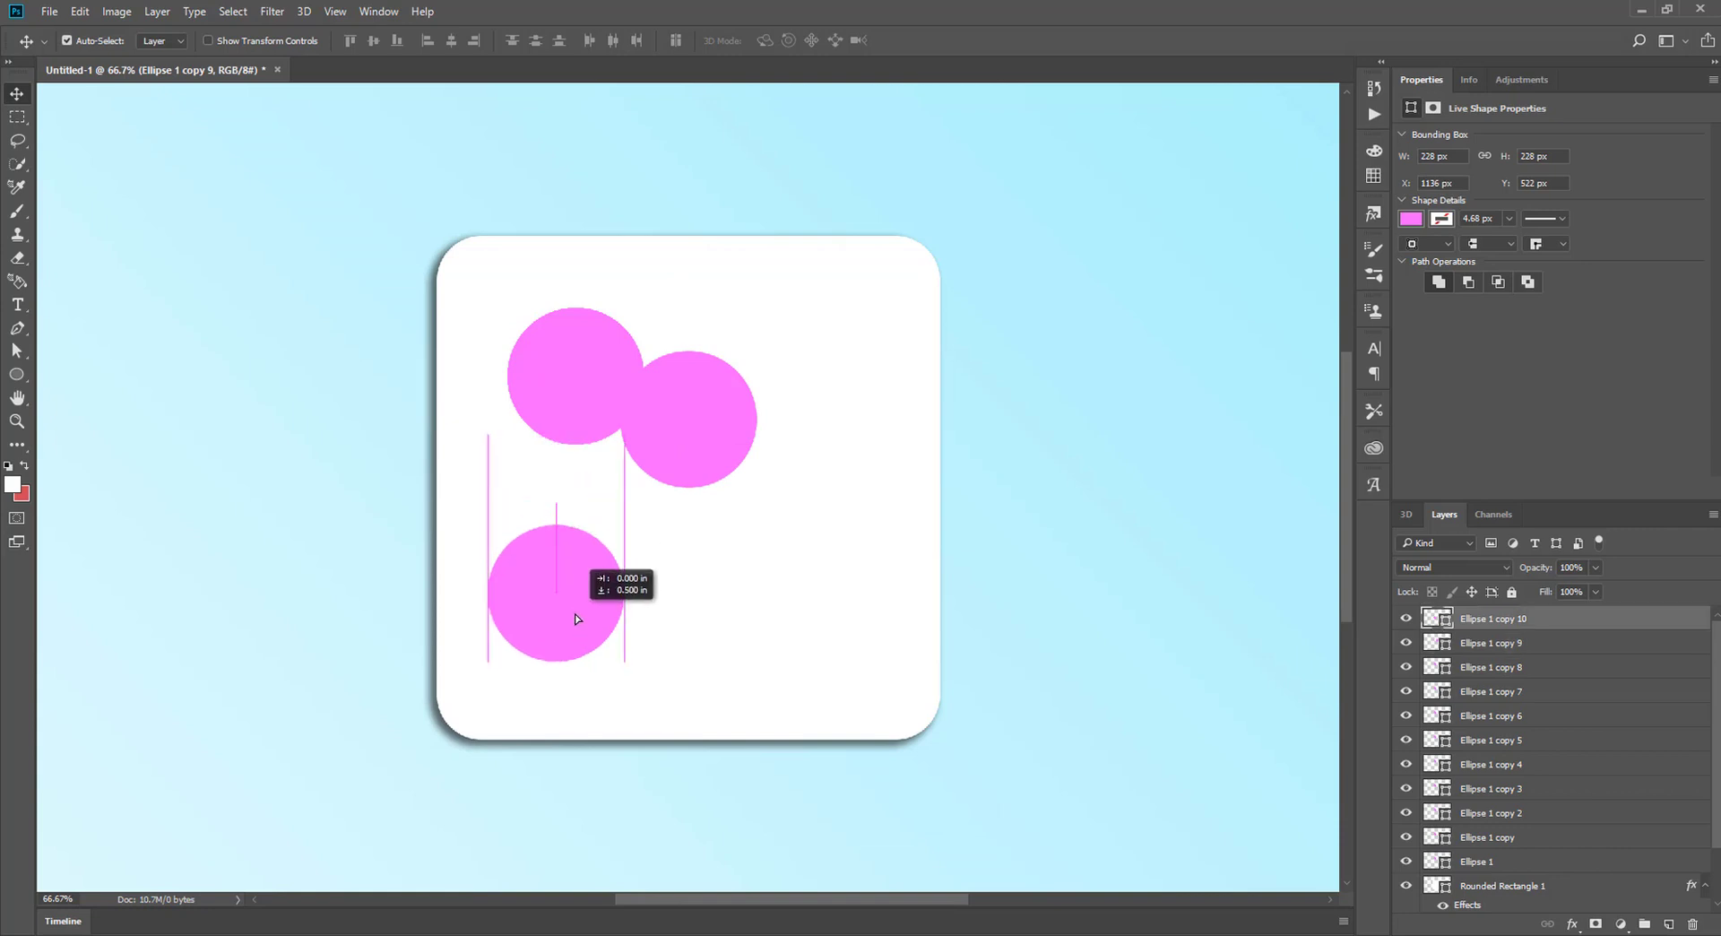
key("ctrl")
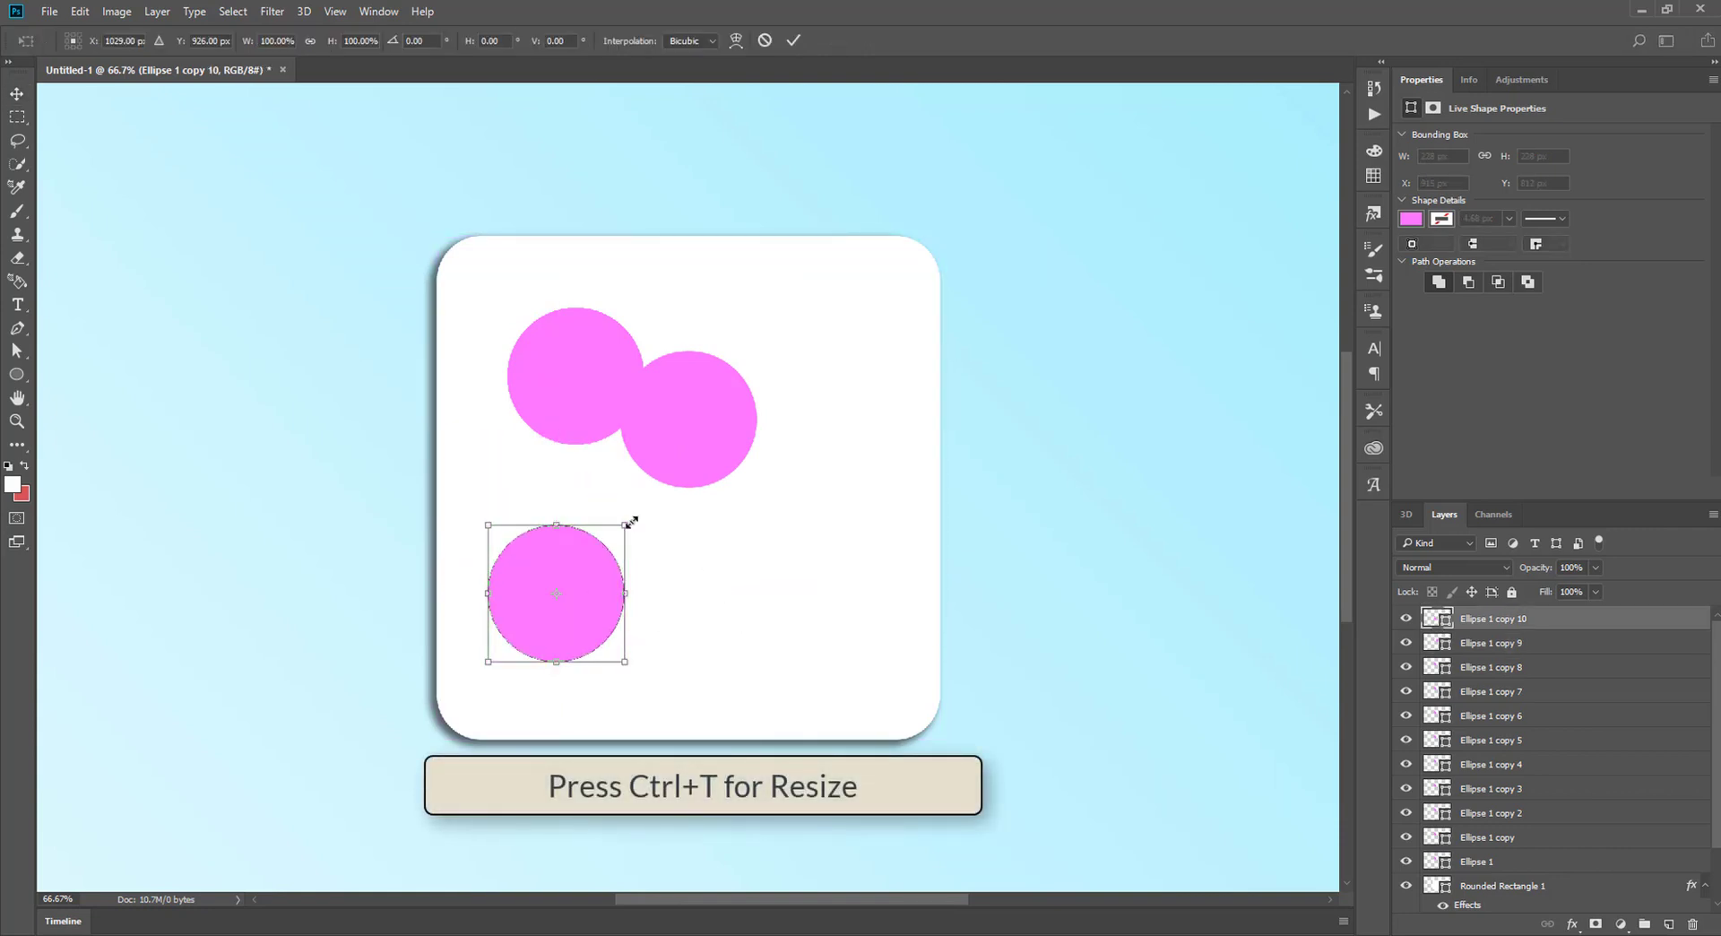
left_click_drag(624, 525, 599, 547)
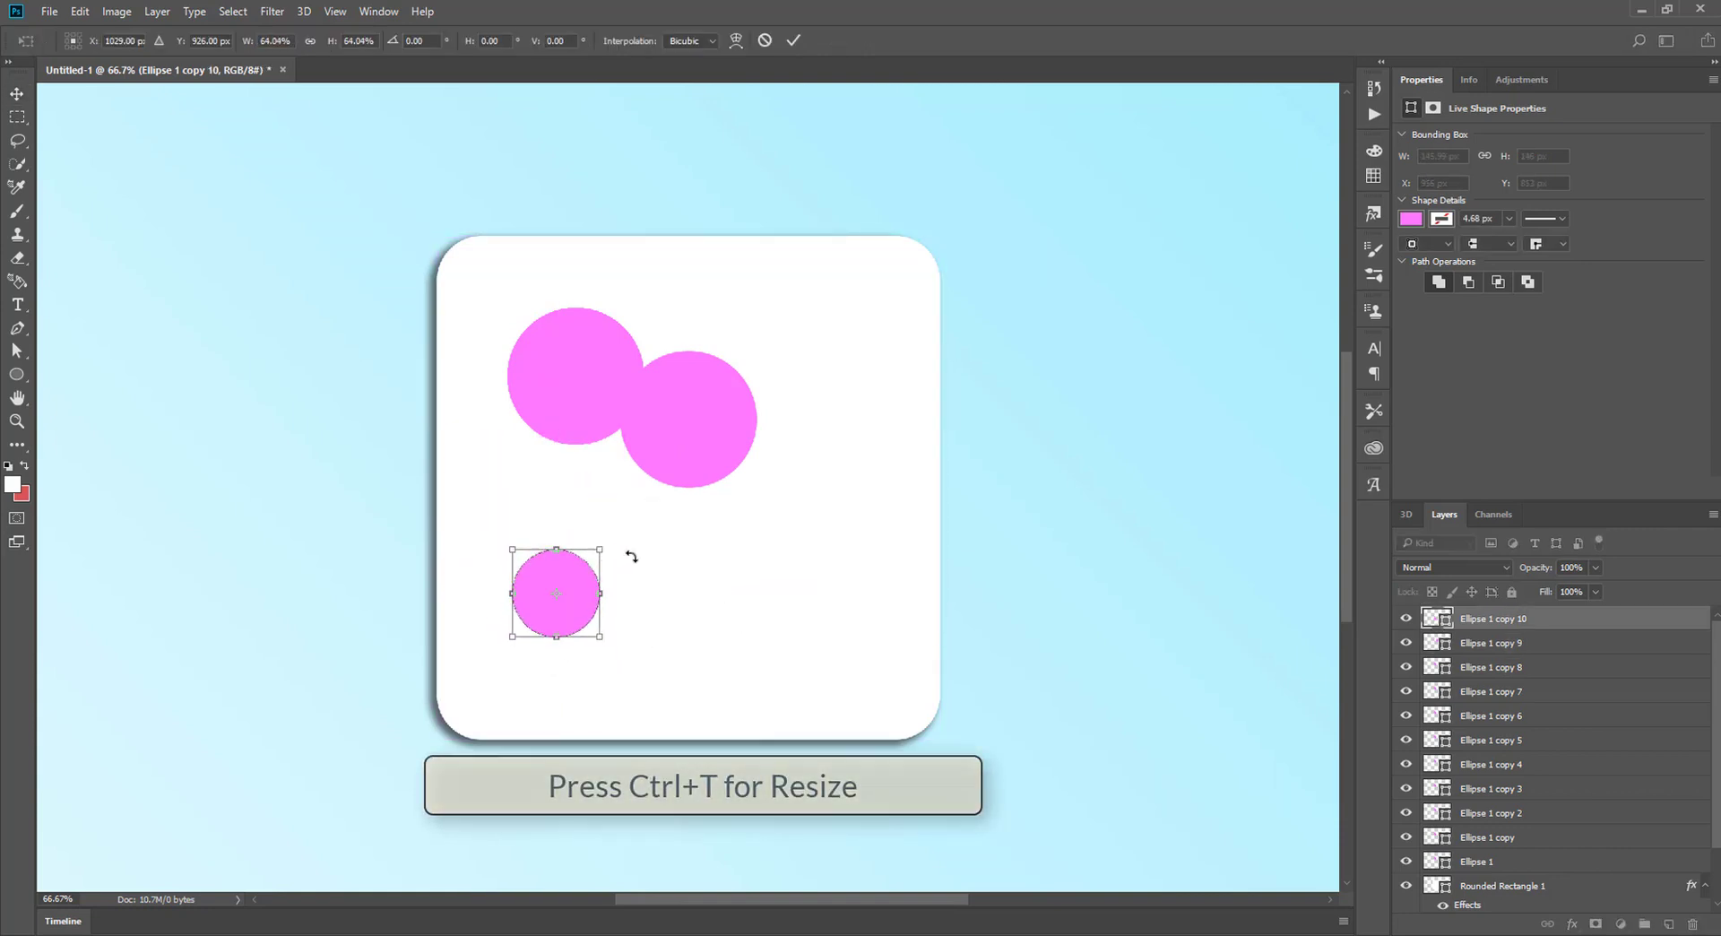
key("Return")
left_click_drag(707, 455, 672, 530)
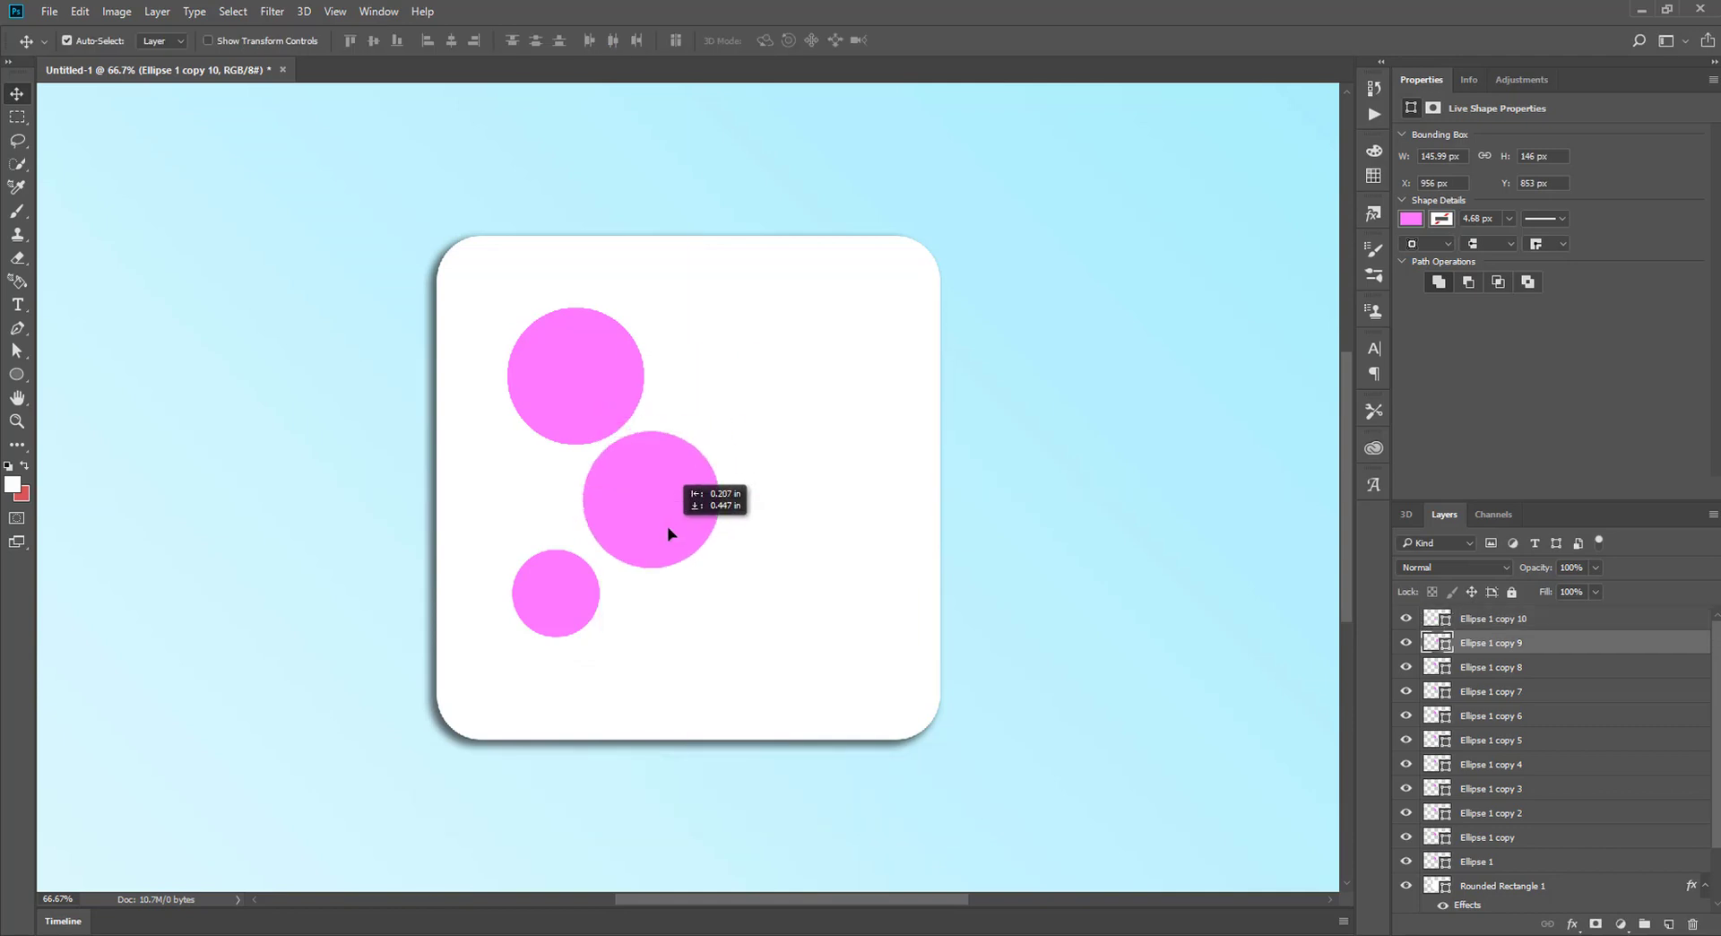
key("ctrl+t")
left_click_drag(543, 515, 611, 515)
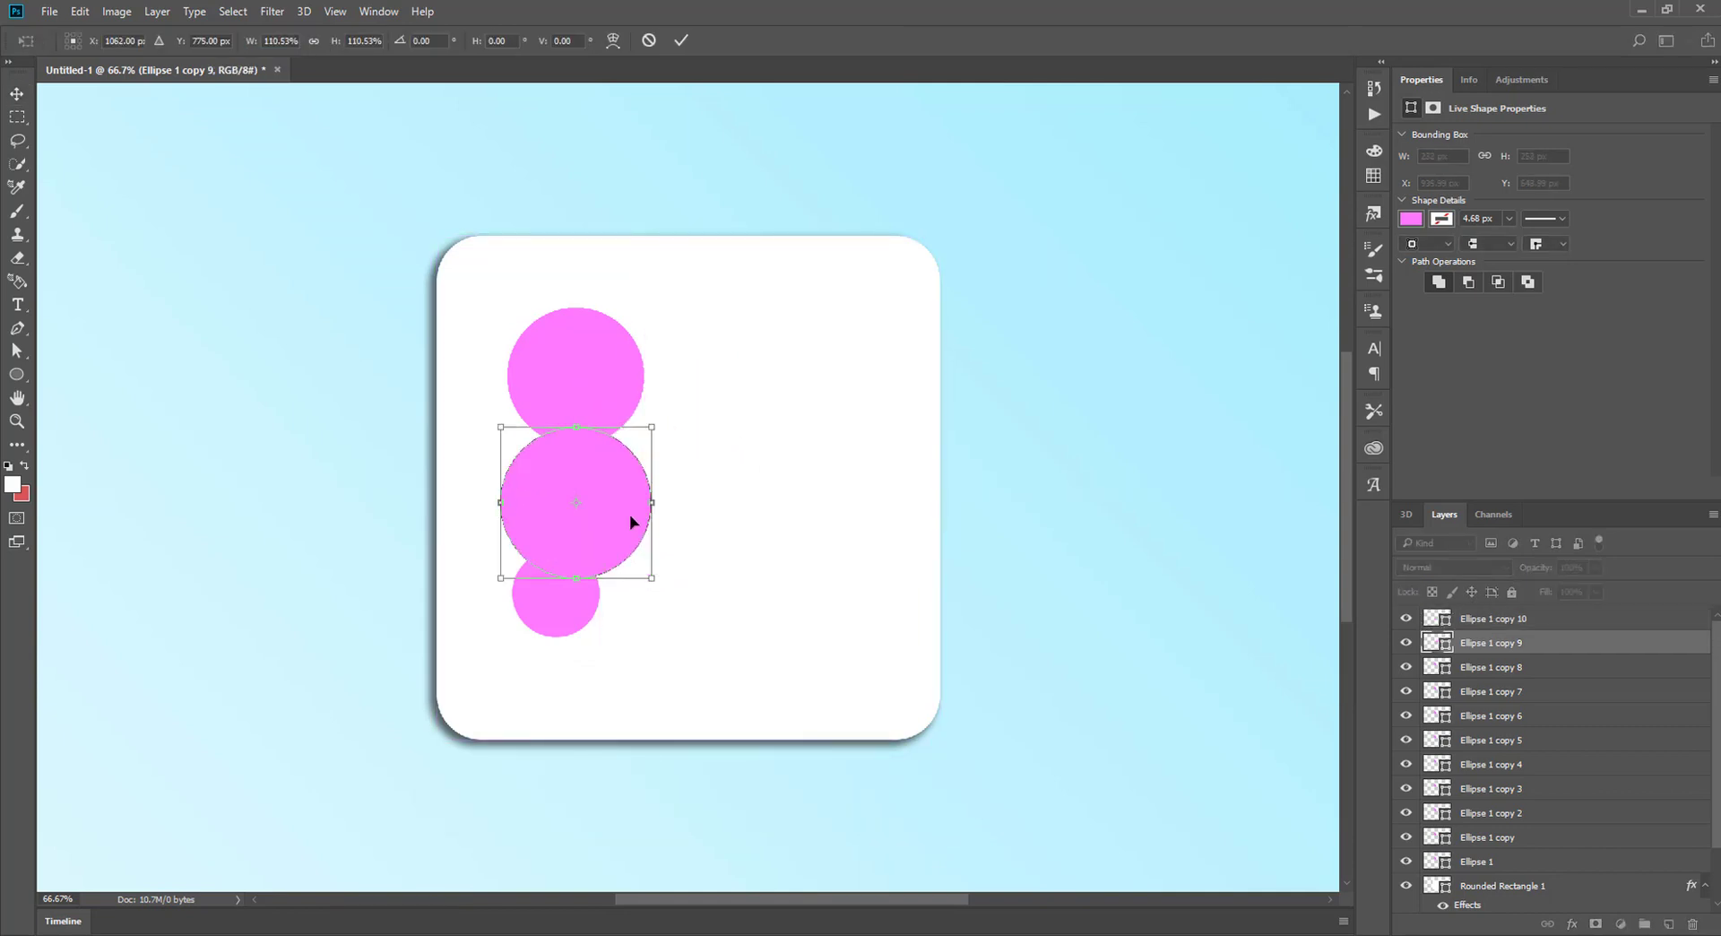
key("Return")
Step: Spread more copies along the bottom row, shrinking the bottom-right and end circles
left_click_drag(618, 403, 726, 614)
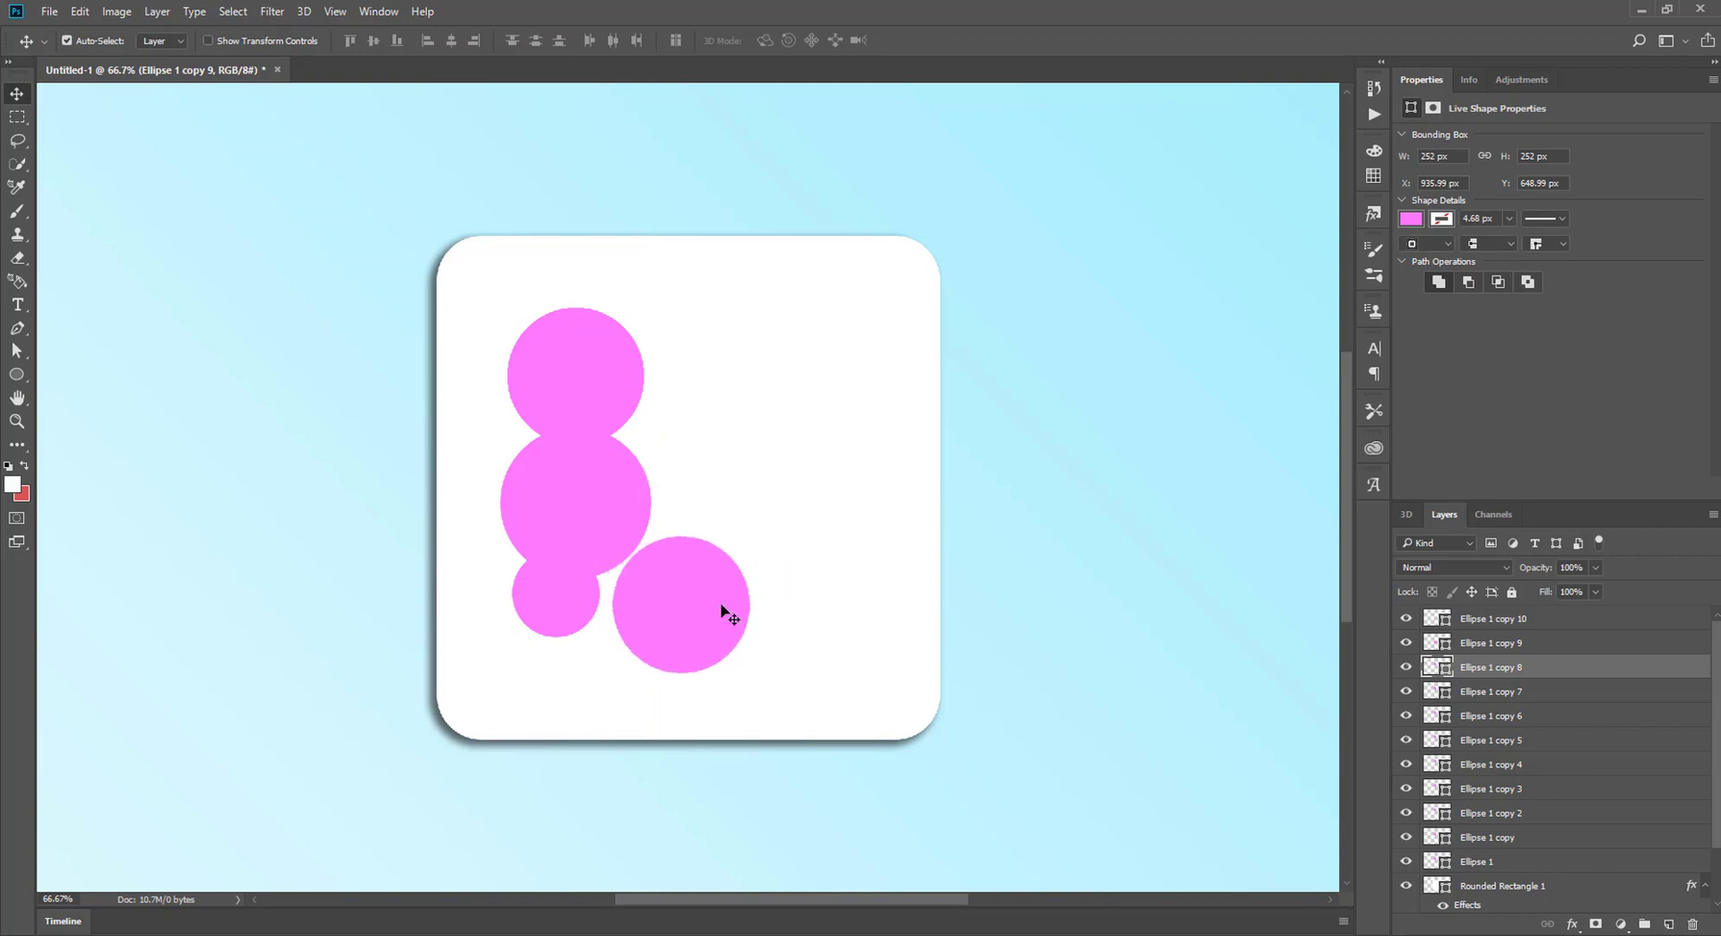
key("ctrl+t")
left_click_drag(749, 537, 674, 608)
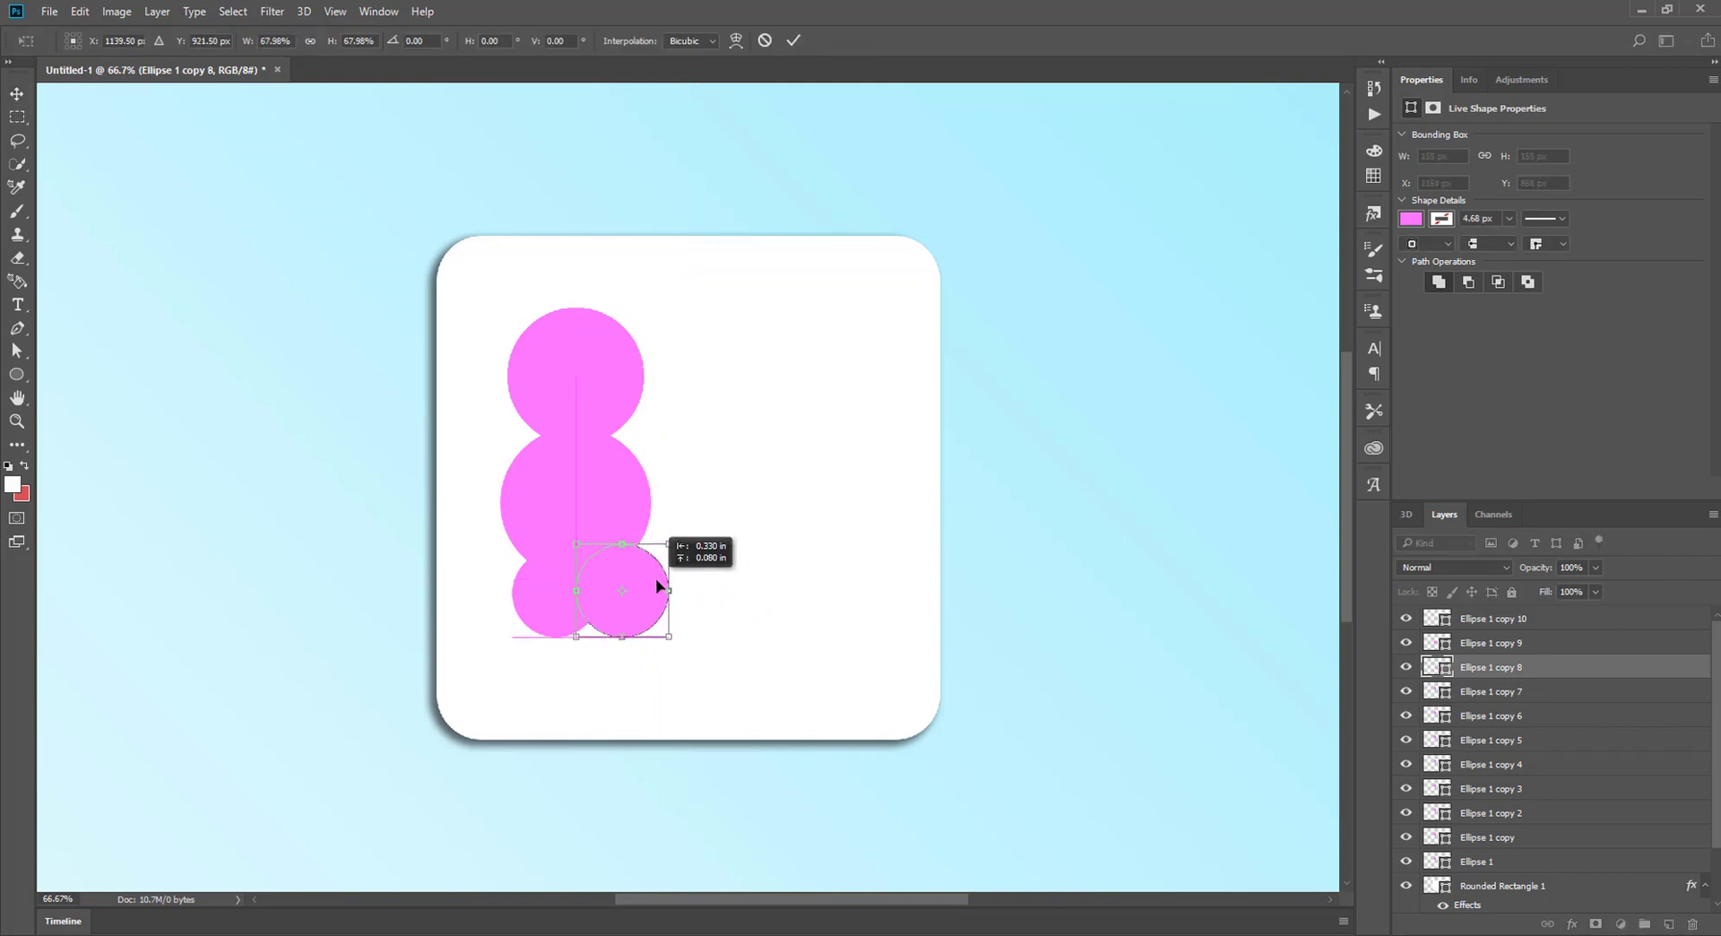
key("Return")
left_click_drag(618, 502, 733, 573)
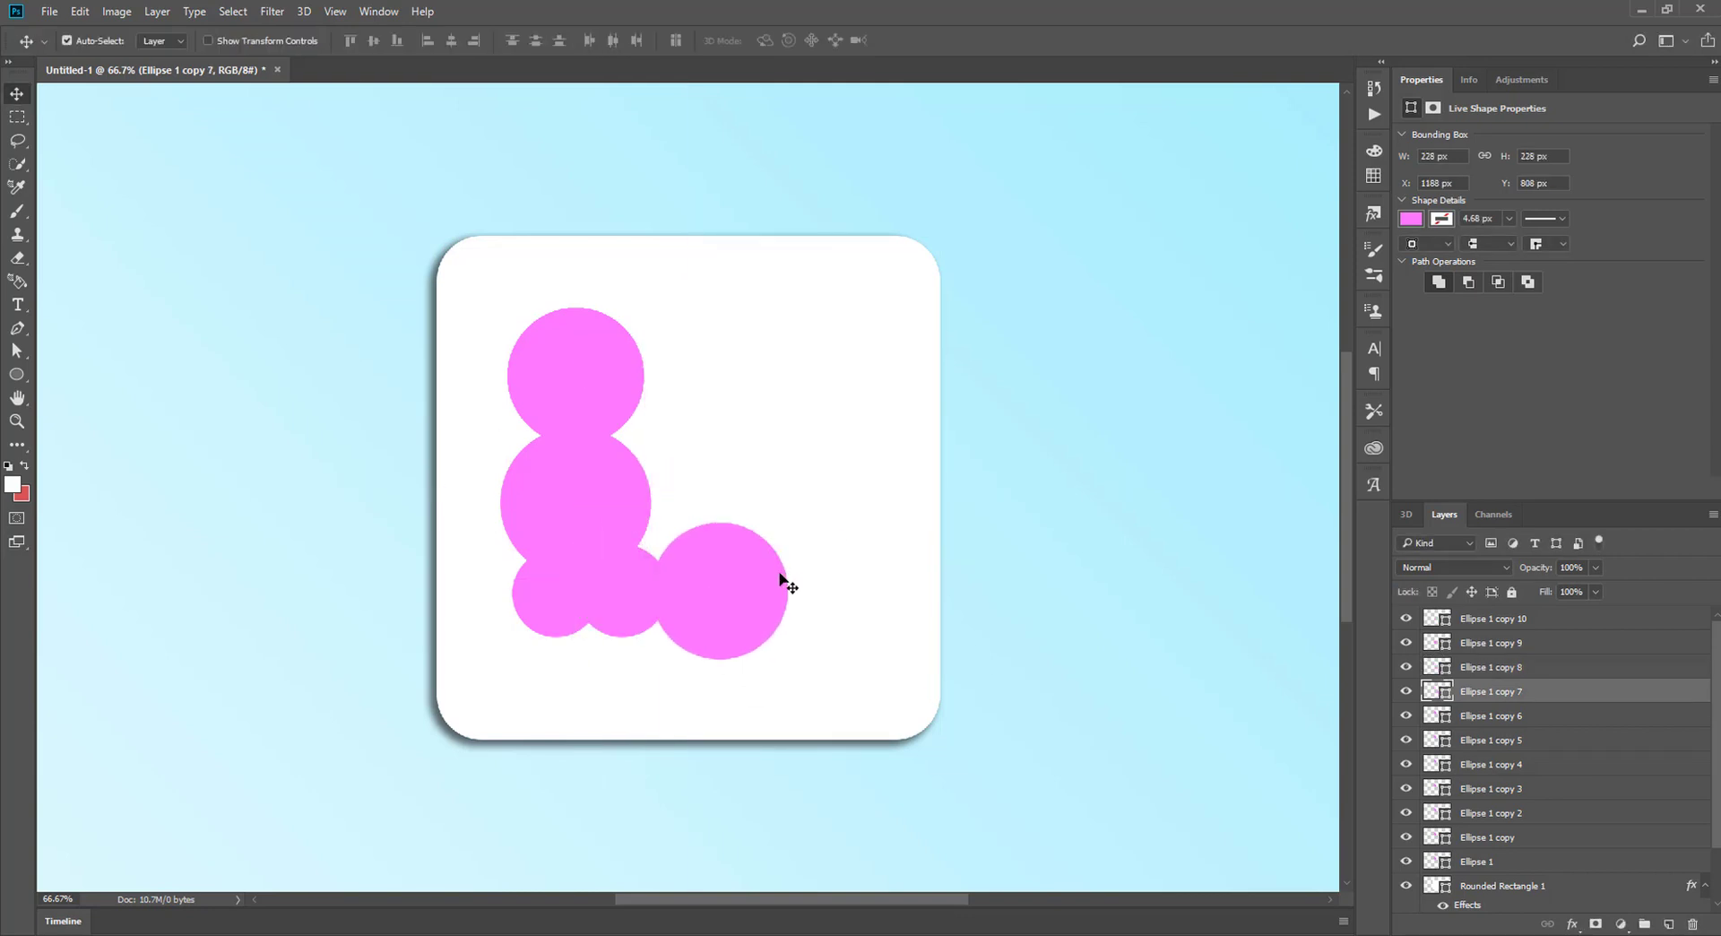
mouse_move(609, 359)
left_mouse_down()
mouse_move(865, 574)
mouse_move(887, 573)
mouse_move(866, 557)
left_mouse_up()
key("ctrl+t")
key("Return")
Step: Move copies up the right side and shrink the top-right circle into place
mouse_move(625, 380)
left_mouse_down()
mouse_move(841, 489)
mouse_move(857, 478)
left_mouse_up()
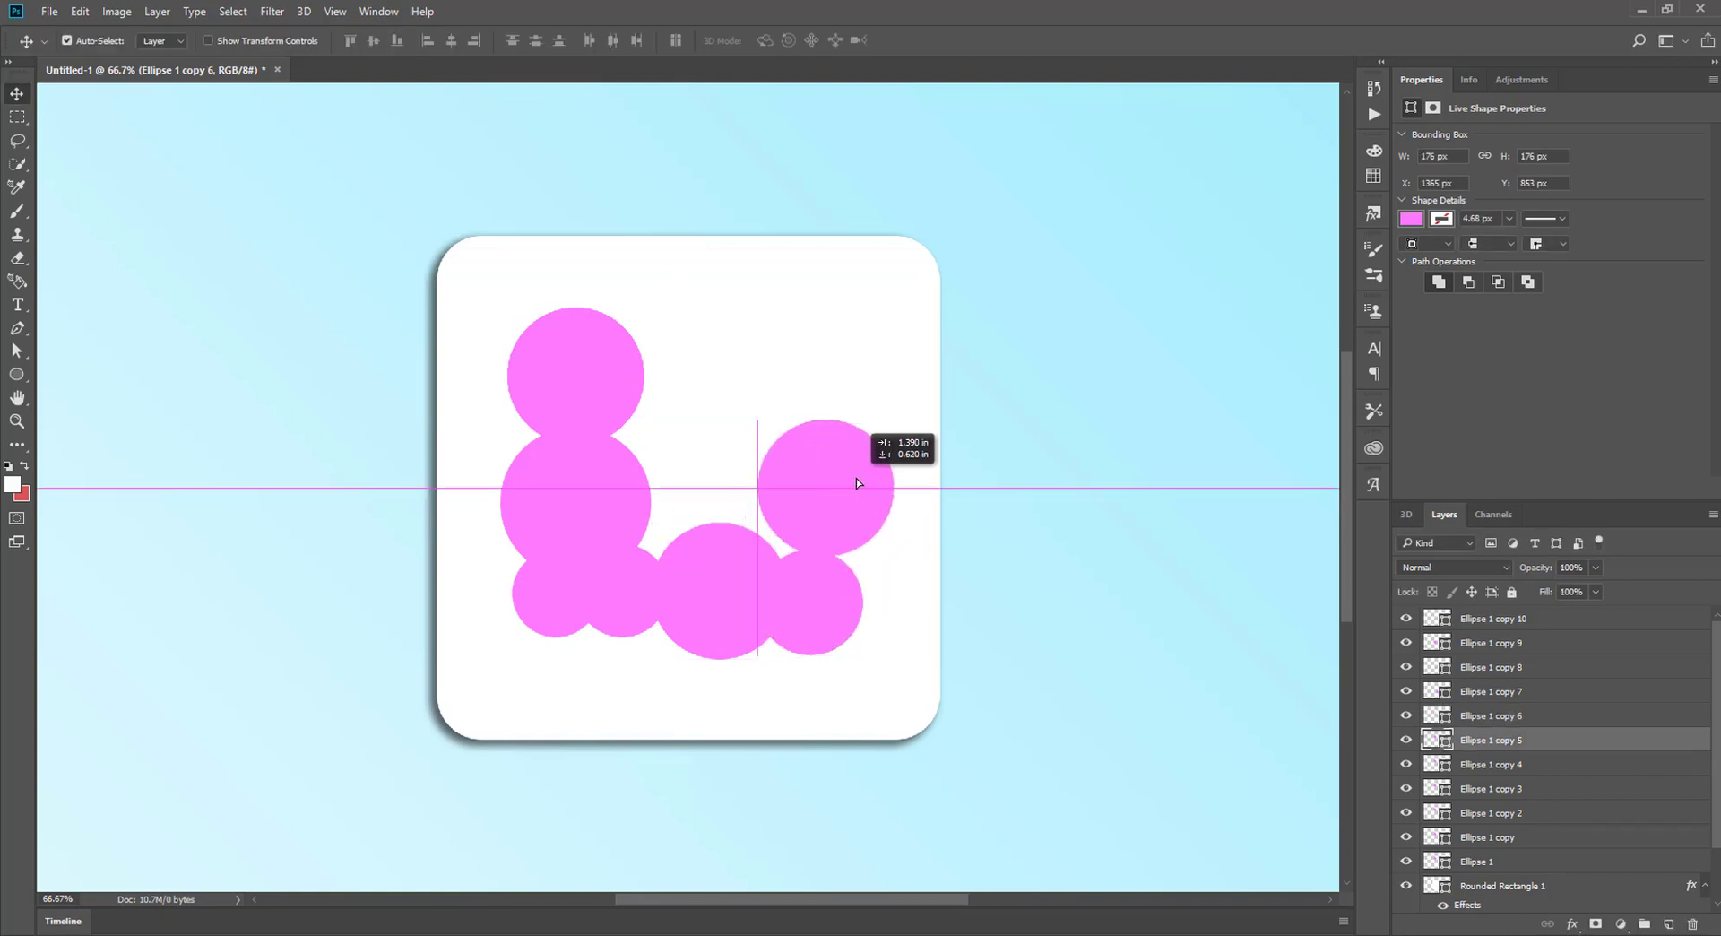
left_click_drag(619, 357, 840, 401)
key("ctrl+t")
left_click_drag(862, 315, 842, 333)
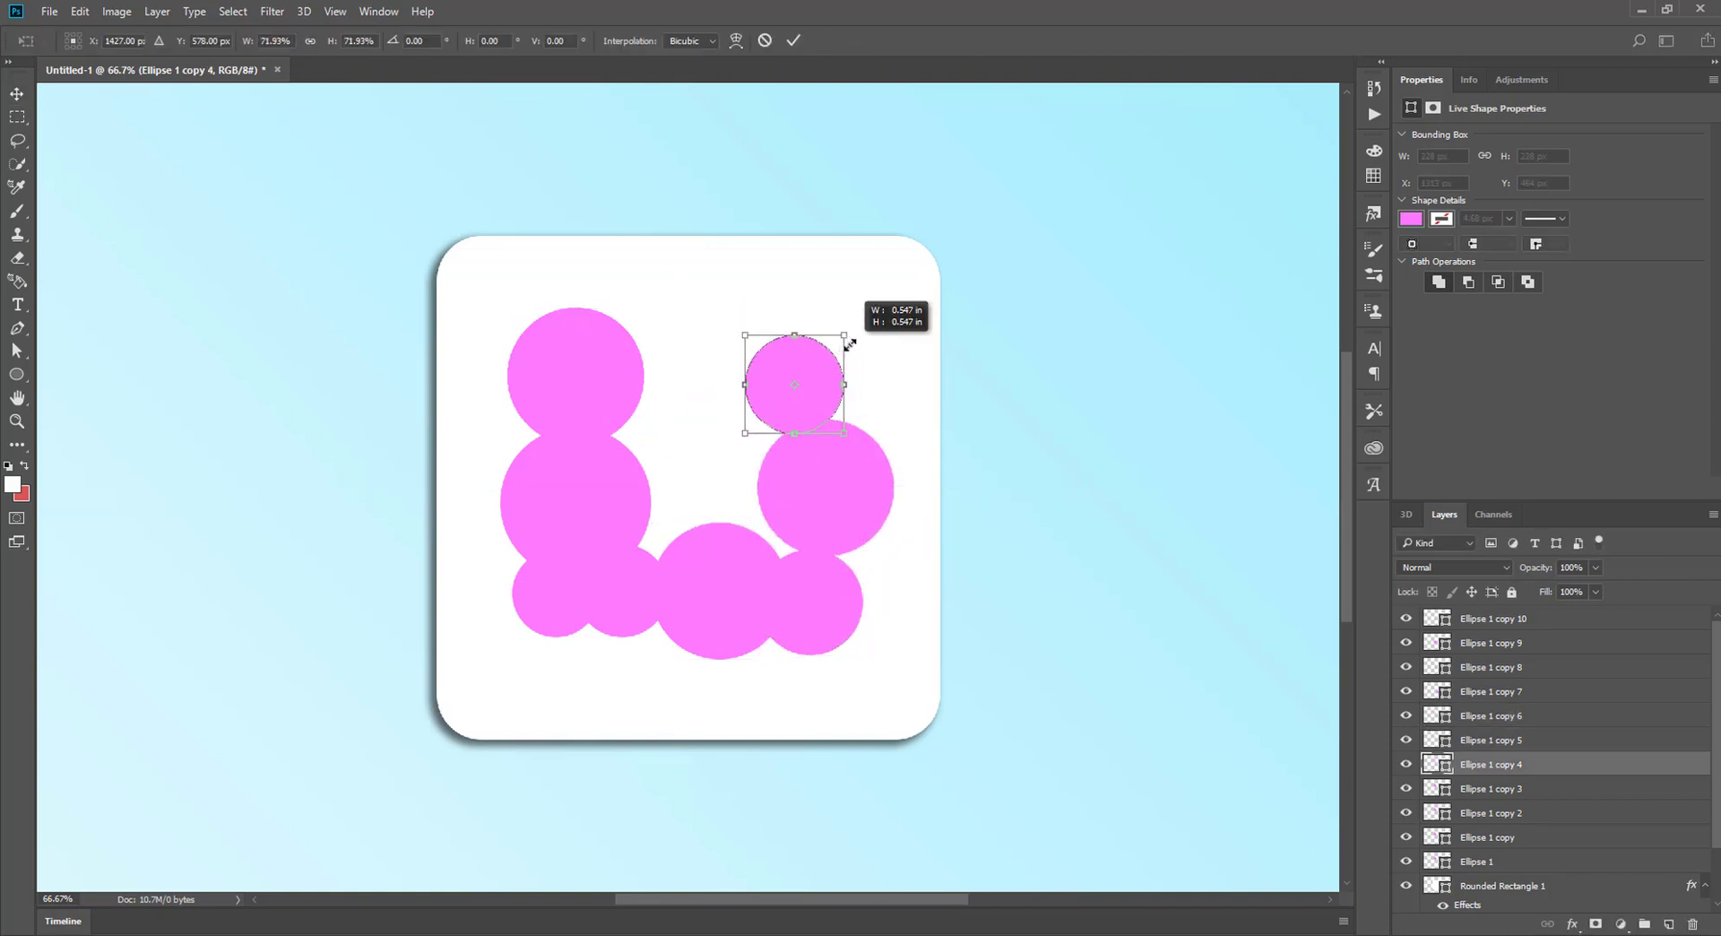
left_click_drag(840, 418, 868, 422)
key("Return")
Step: Place copies at the top centre and left side to close the ring, halving the left circle
left_click_drag(618, 358, 735, 377)
key("ctrl+t")
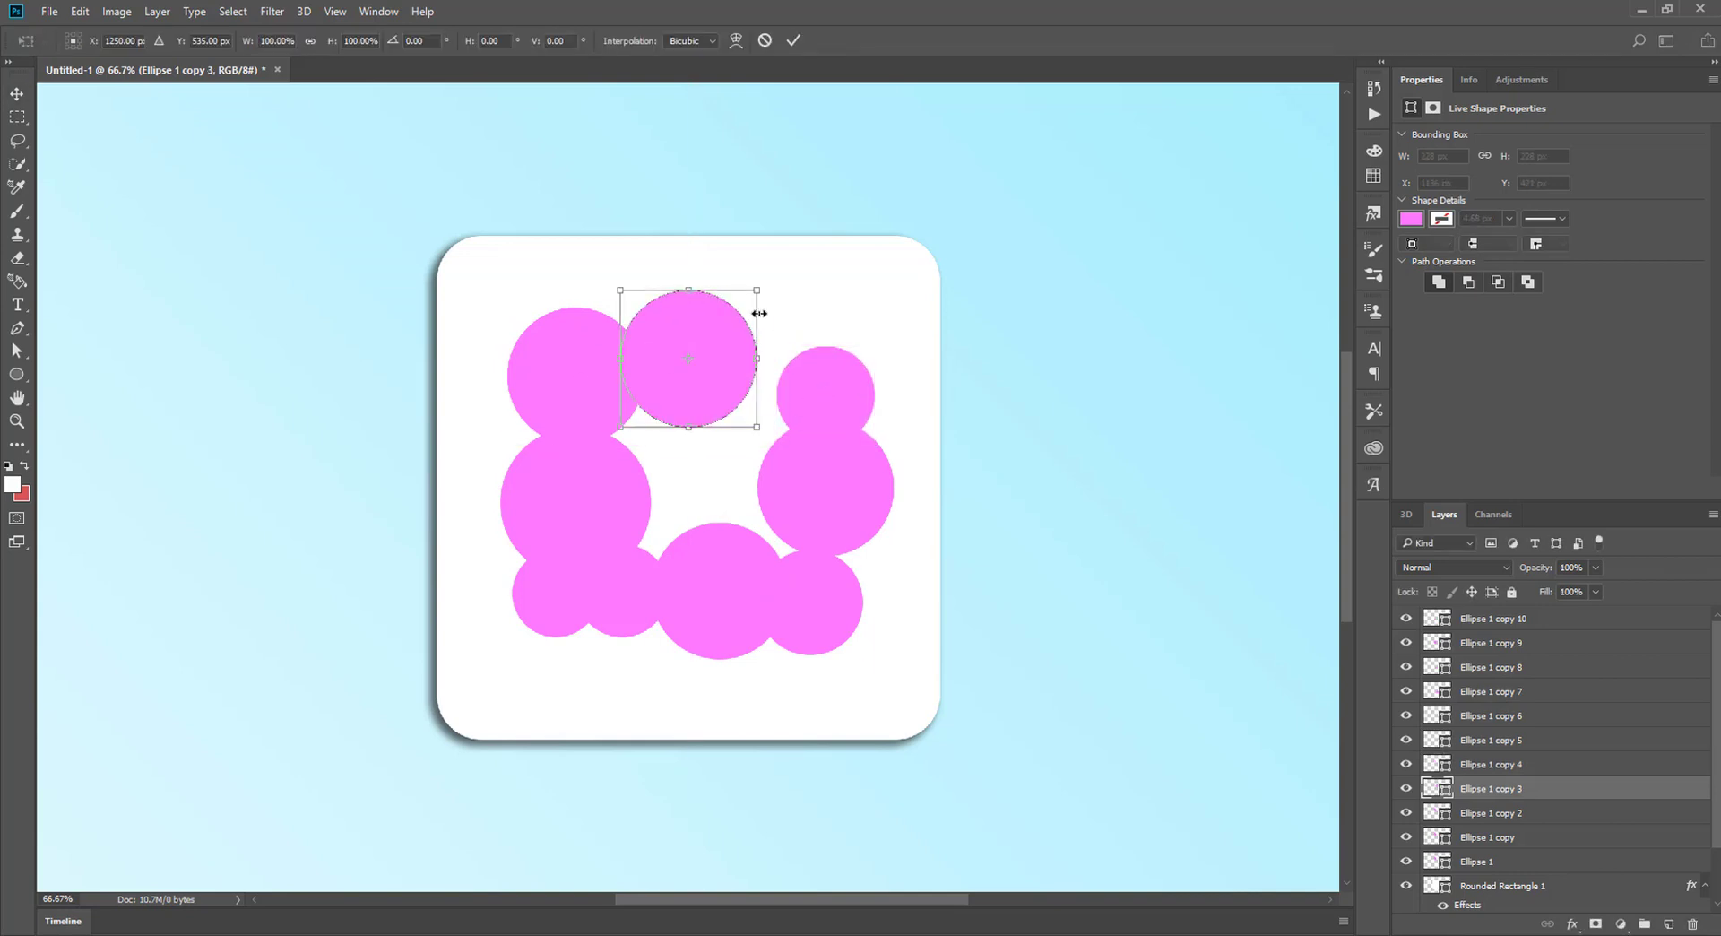
mouse_move(756, 290)
left_mouse_down()
mouse_move(737, 309)
mouse_move(813, 341)
left_mouse_up()
key("Return")
left_click_drag(619, 368, 711, 352)
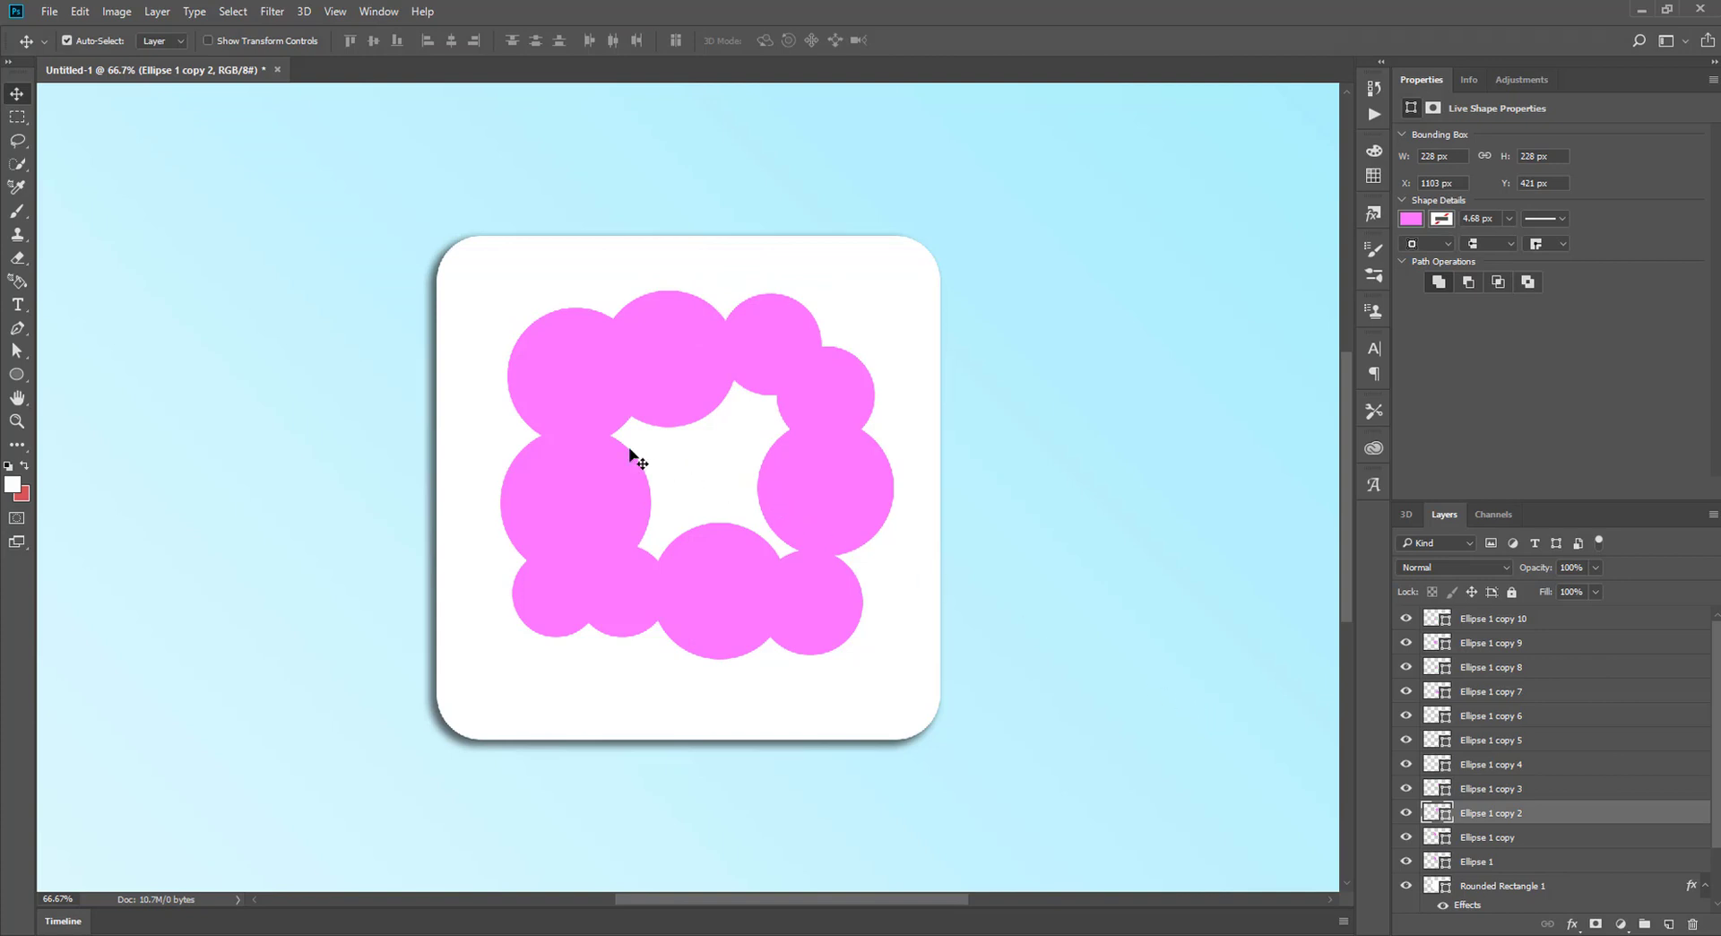
left_click_drag(545, 419, 528, 480)
key("ctrl+t")
left_click_drag(578, 380, 551, 419)
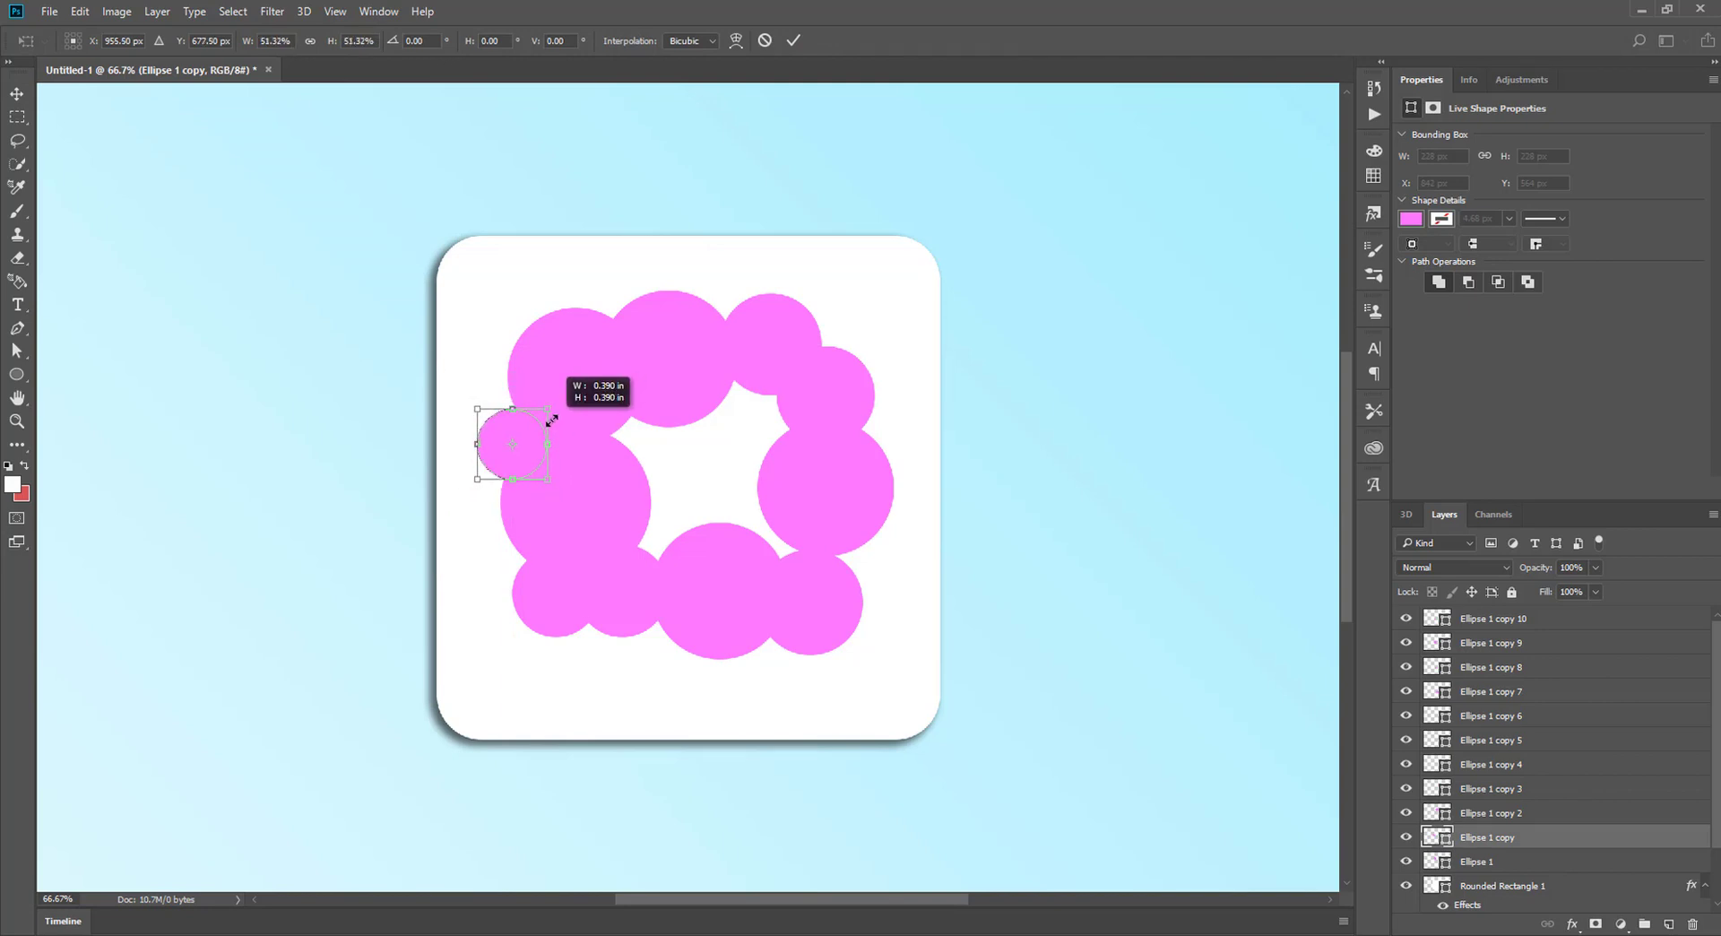
key("Return")
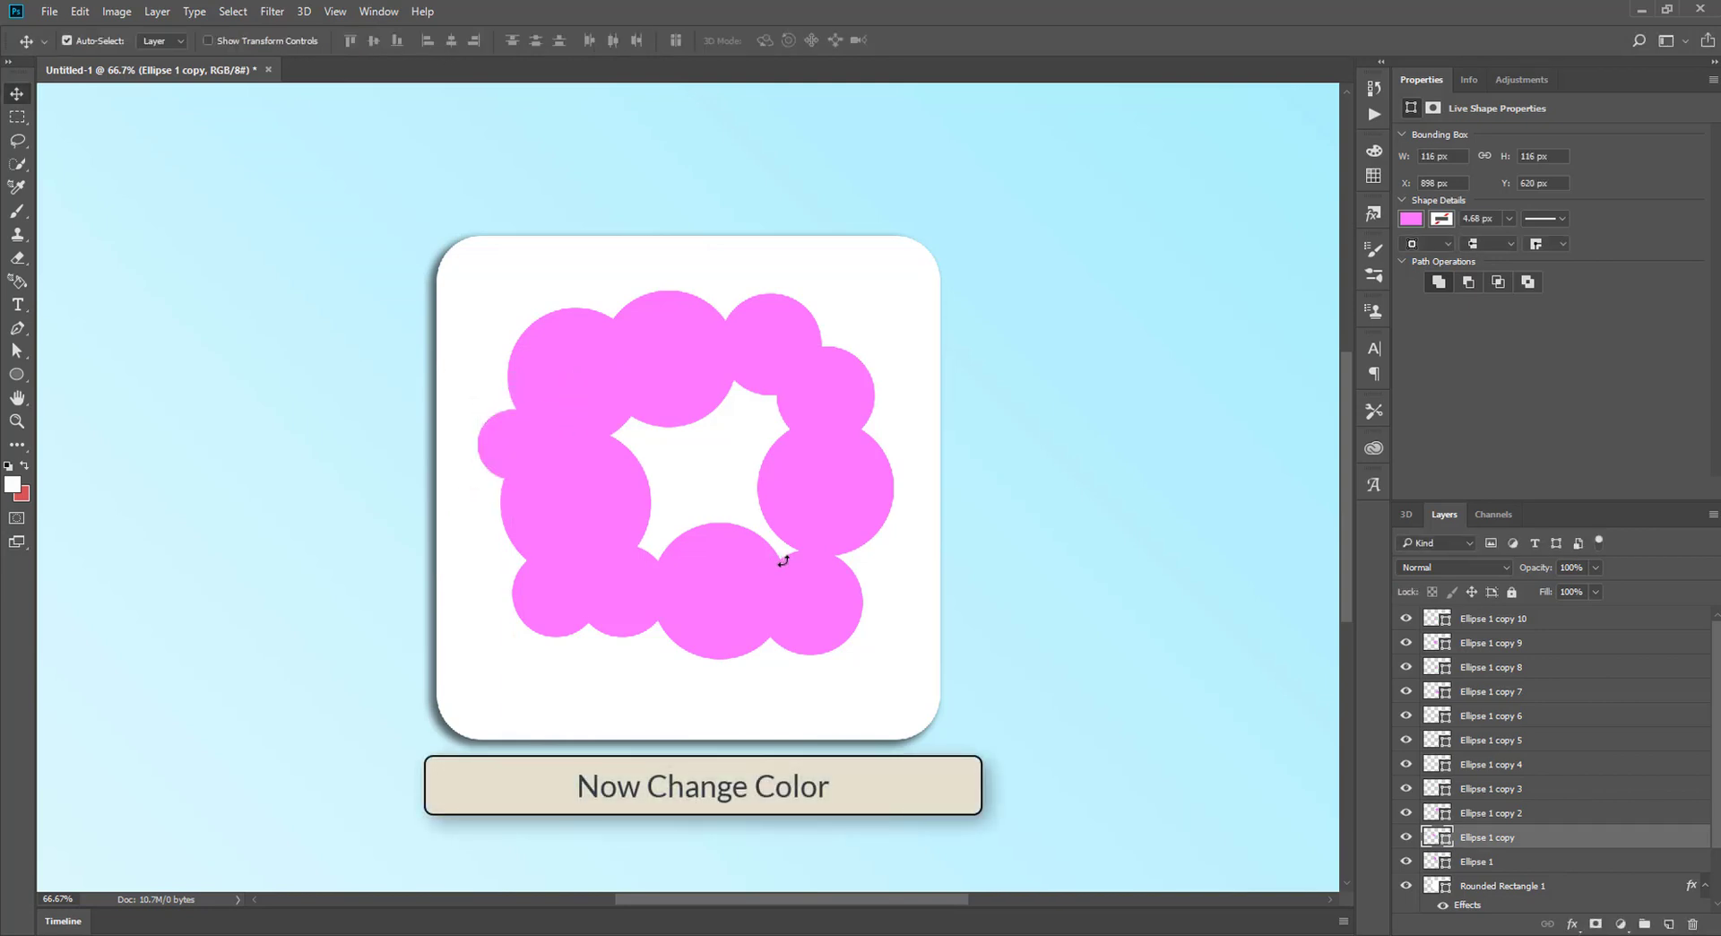
Step: Recolour the small left circle olive
double_click(1437, 837)
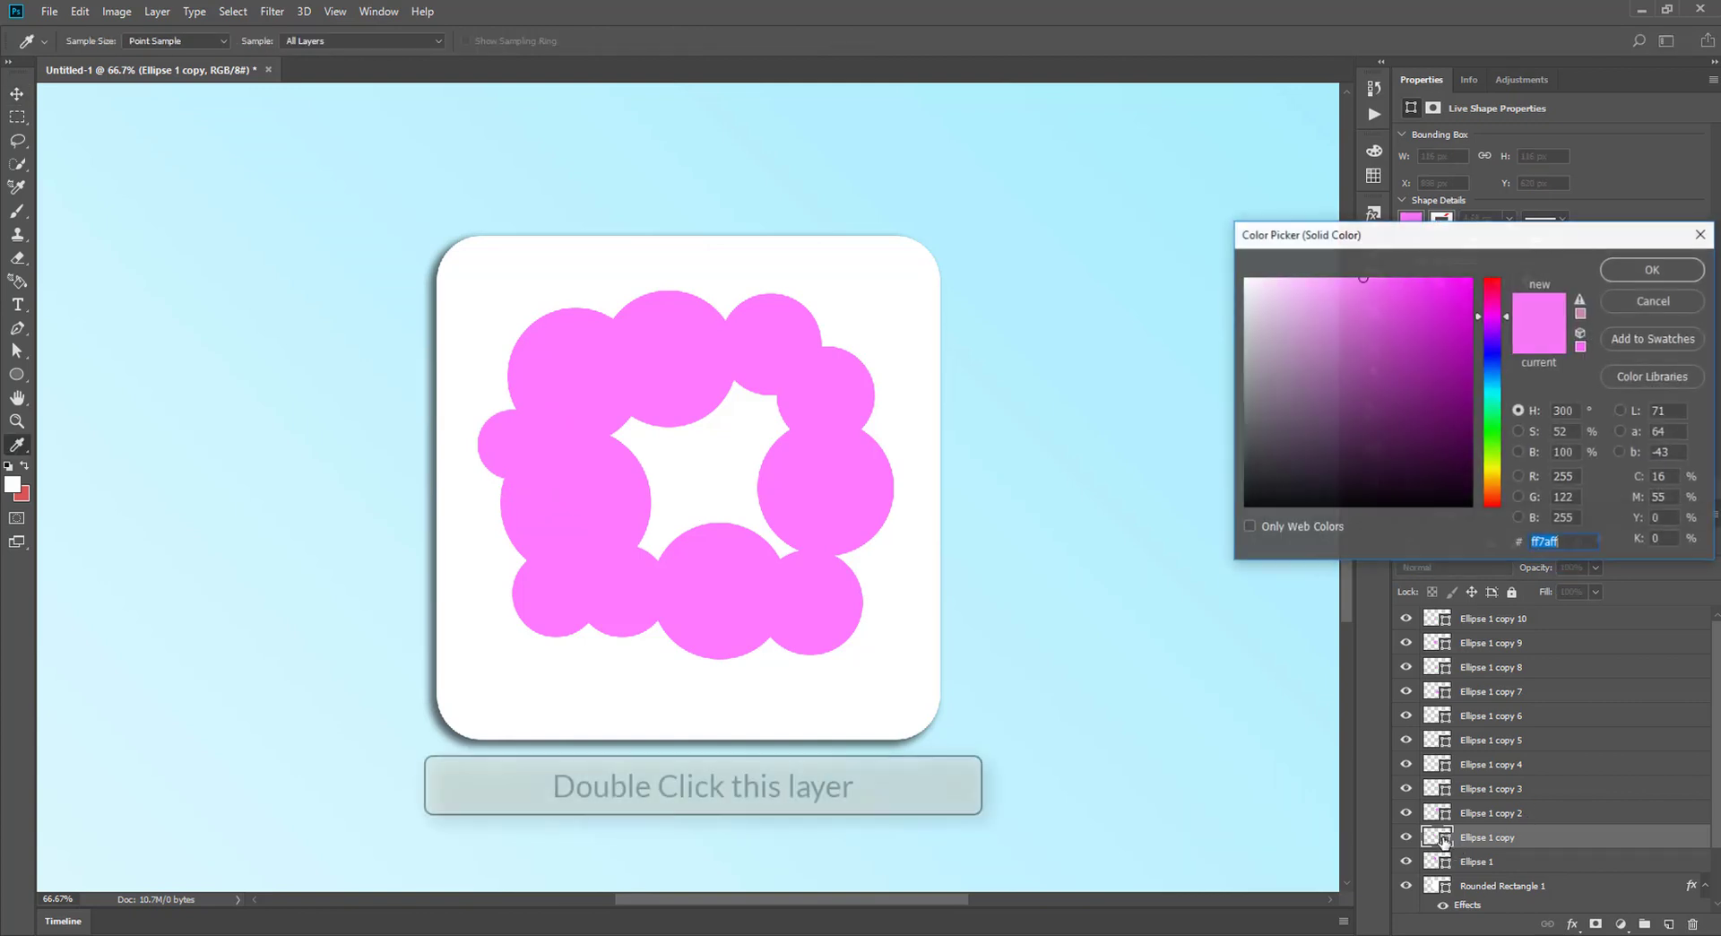
left_click(1491, 466)
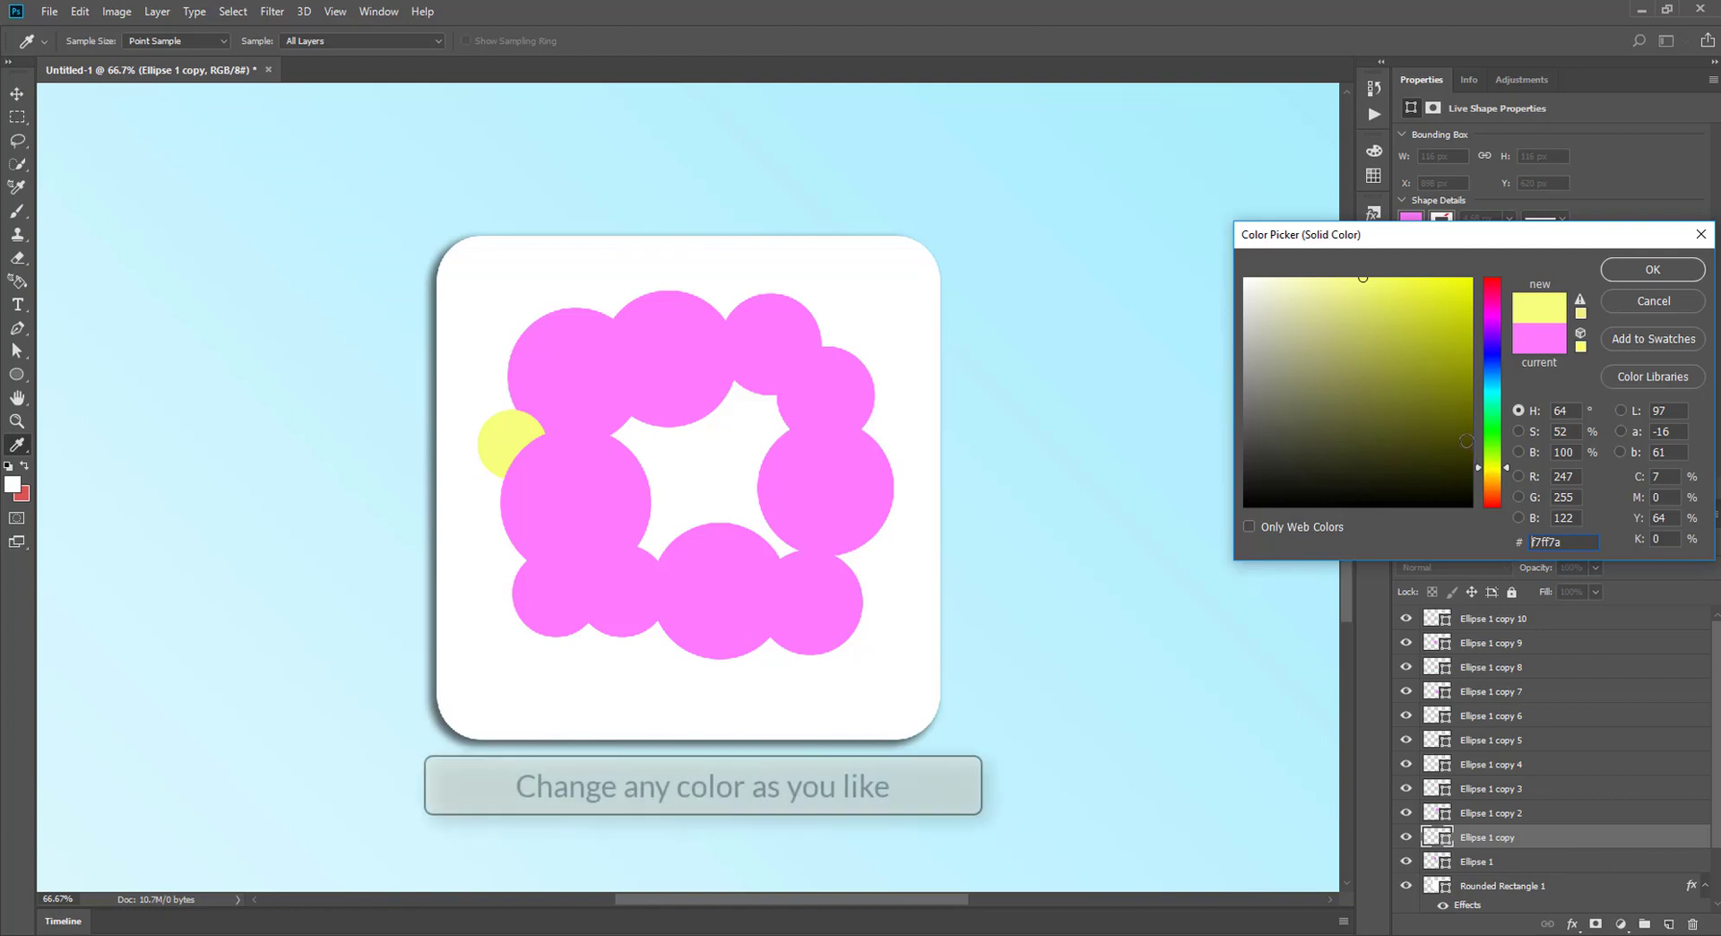
left_click_drag(1466, 441, 1443, 374)
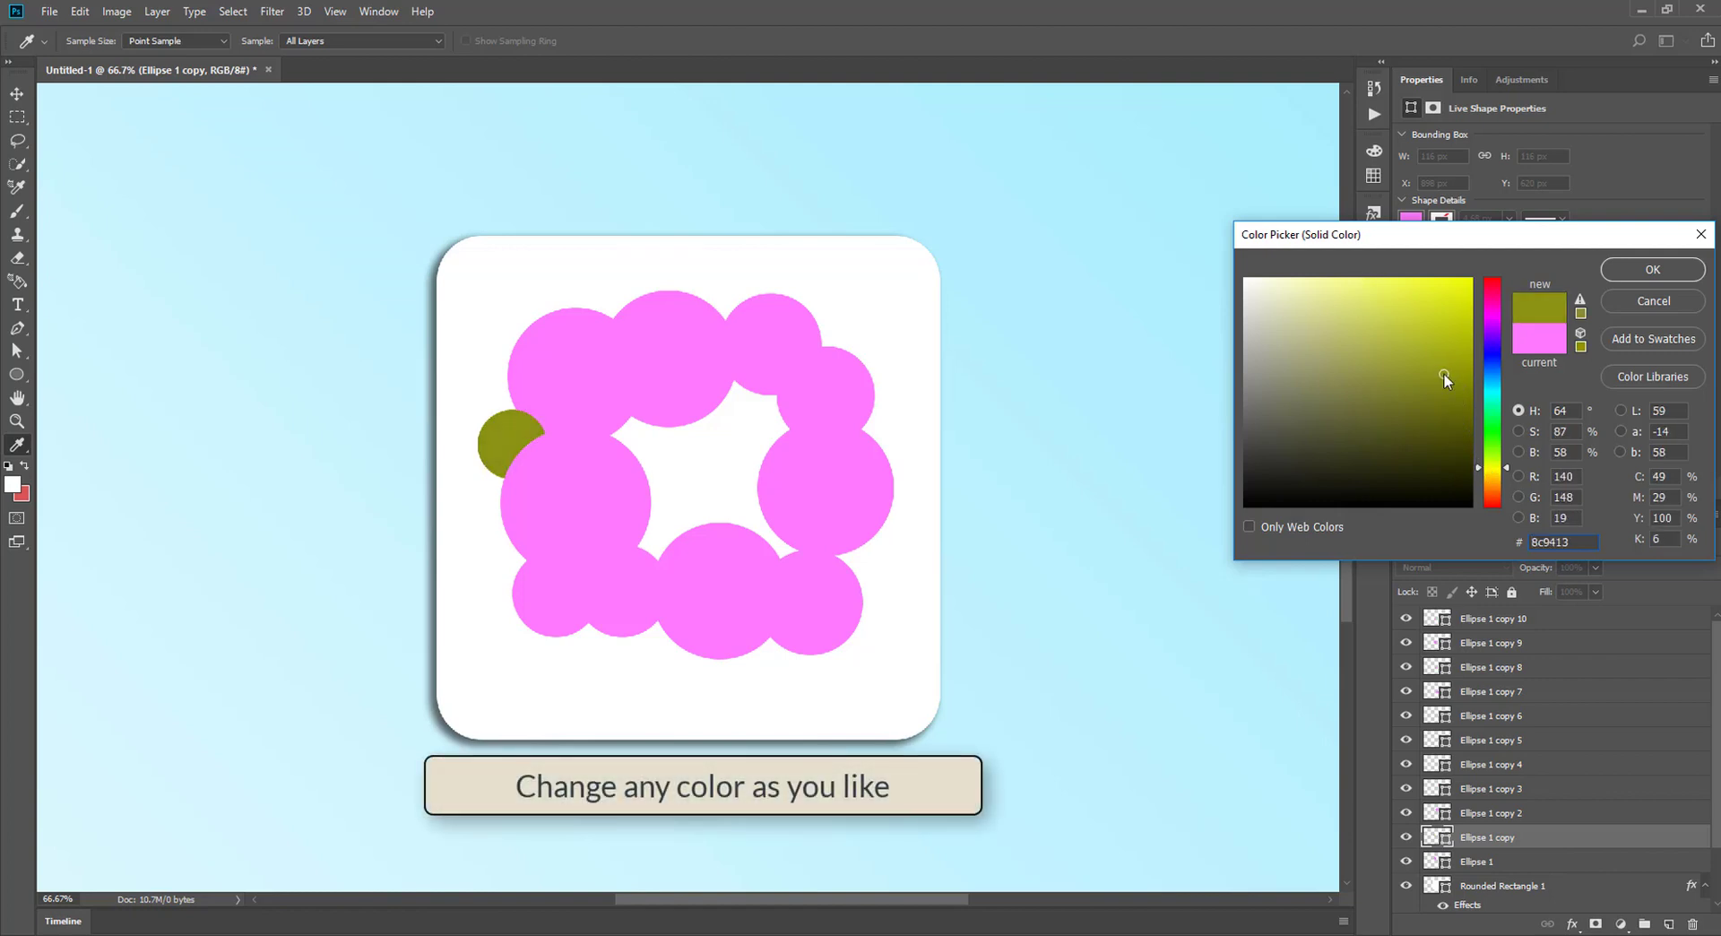
left_click(1628, 267)
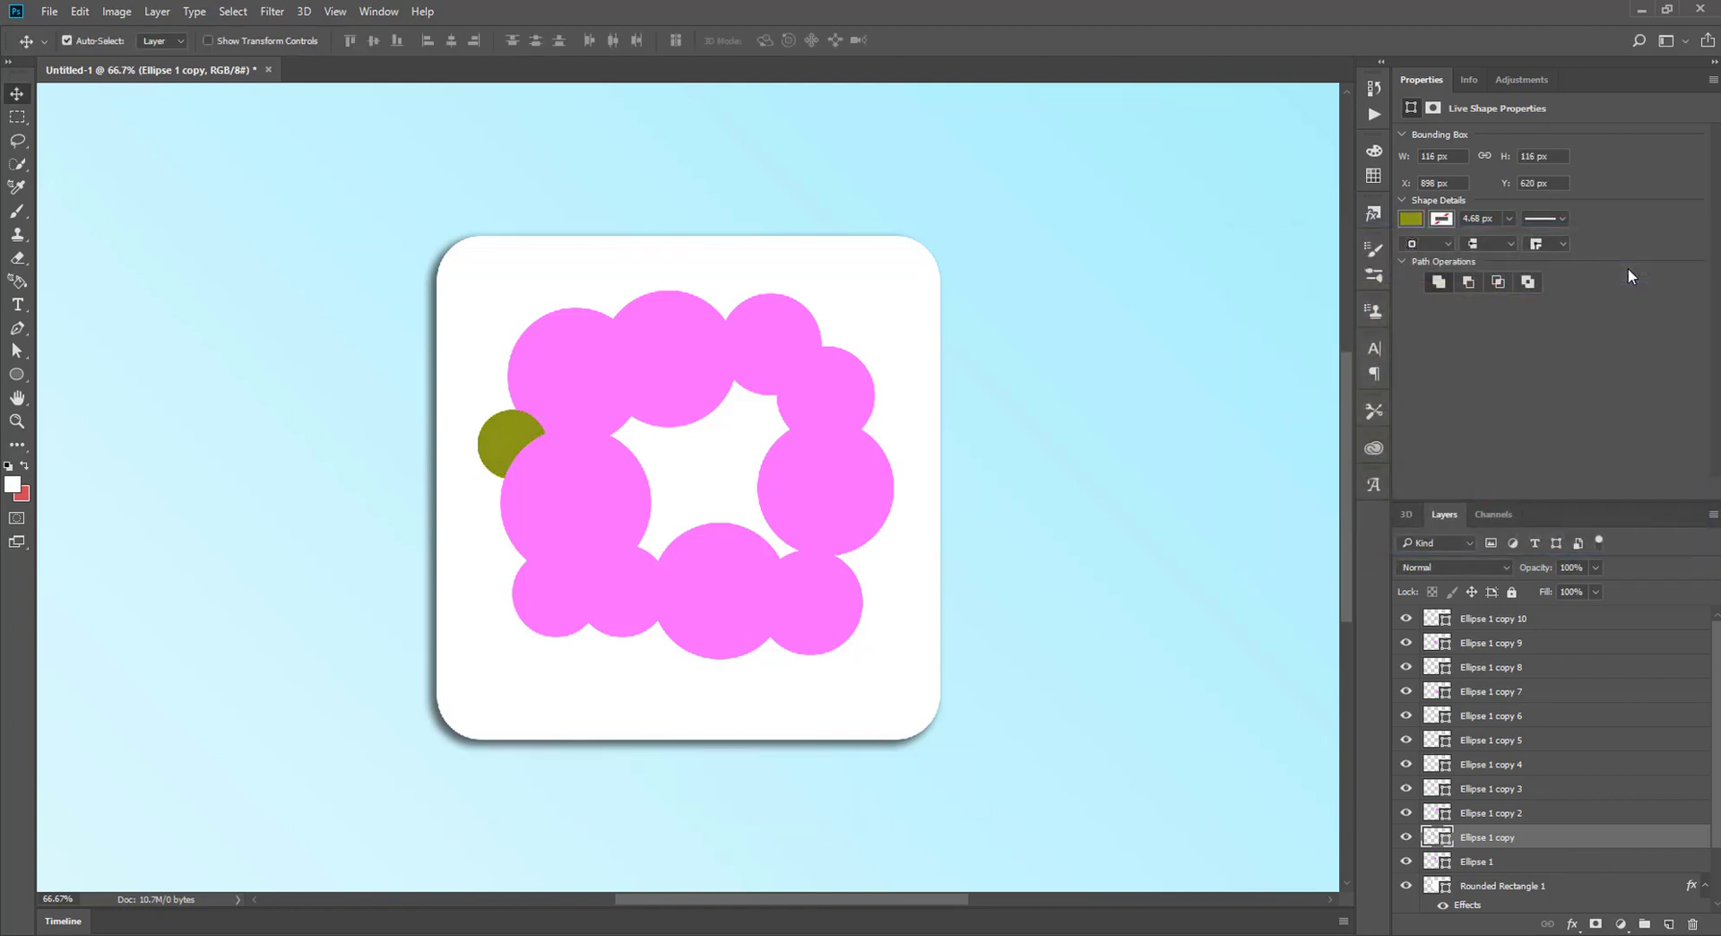
Step: Fill Ellipse 1 copy 2 with dark teal #01aaa8 and lower its opacity to about 84%
left_click(1443, 813)
key("i")
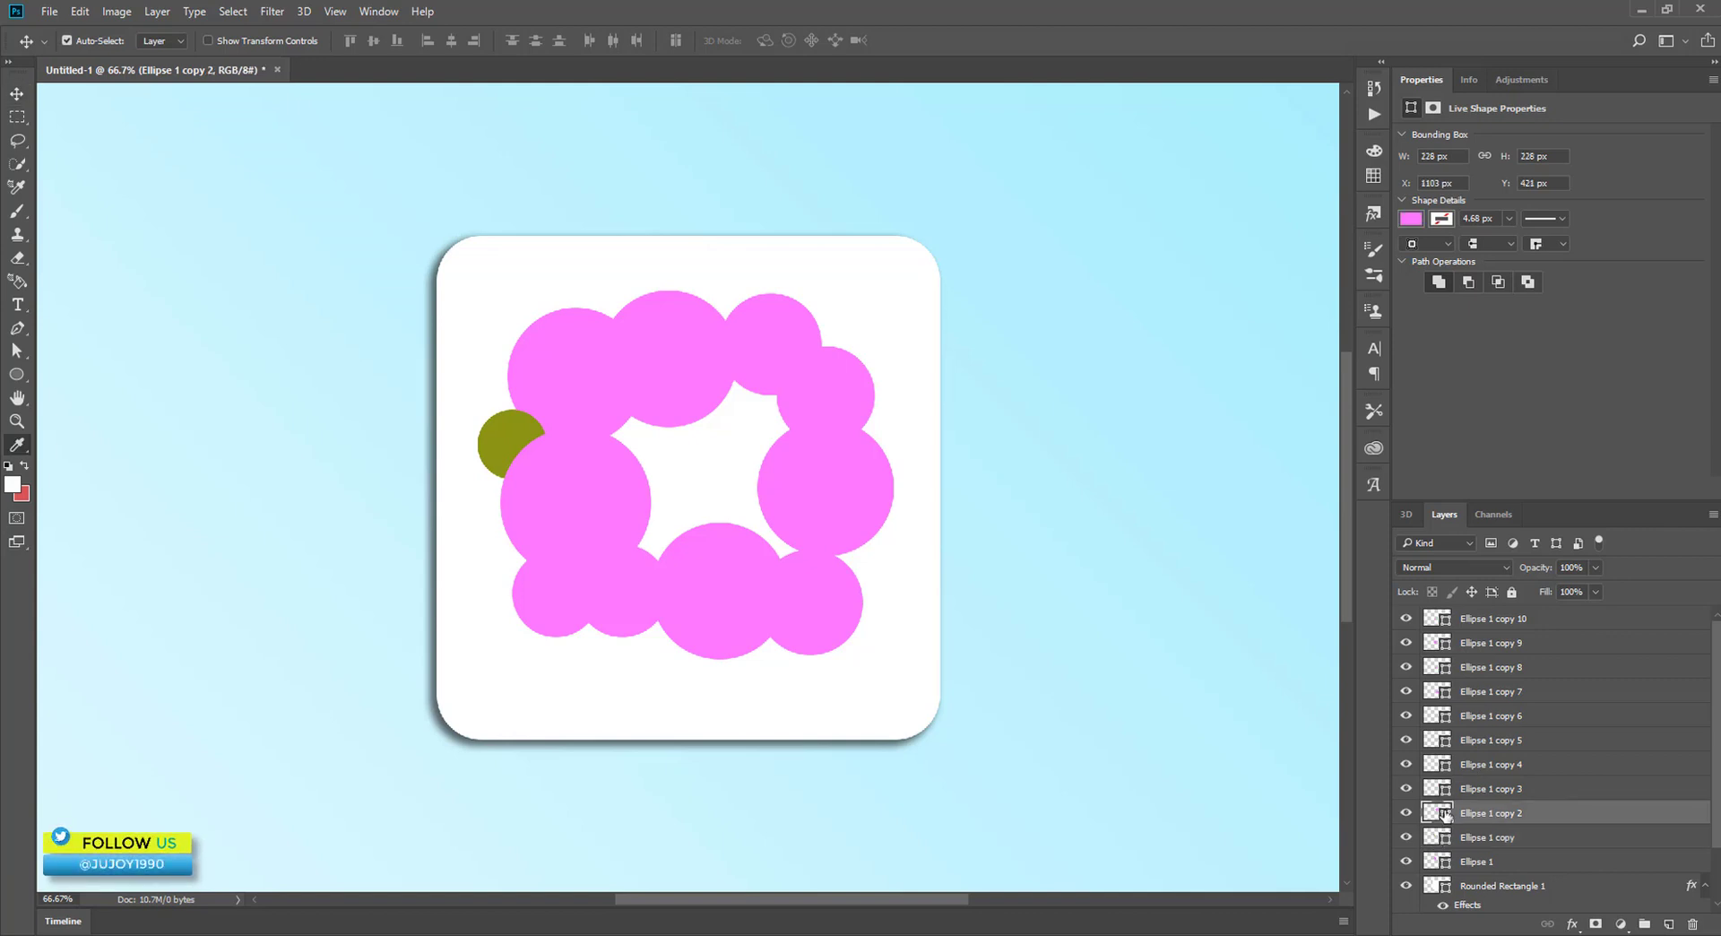
double_click(1444, 814)
left_click(1491, 394)
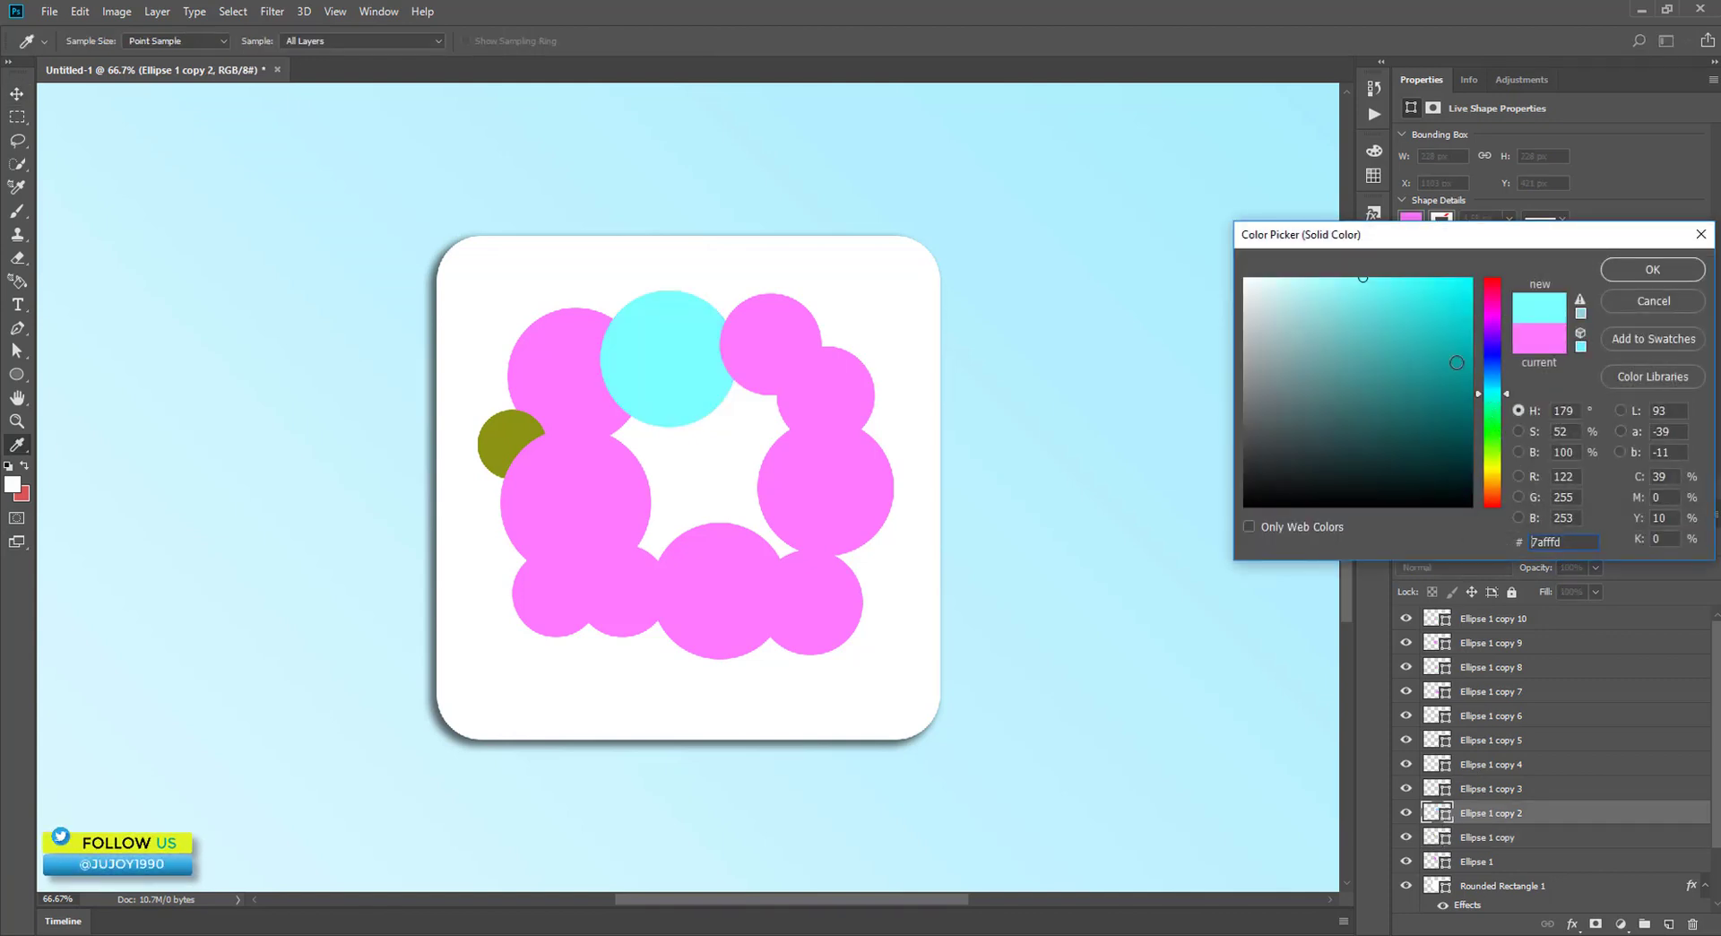
left_click(1471, 354)
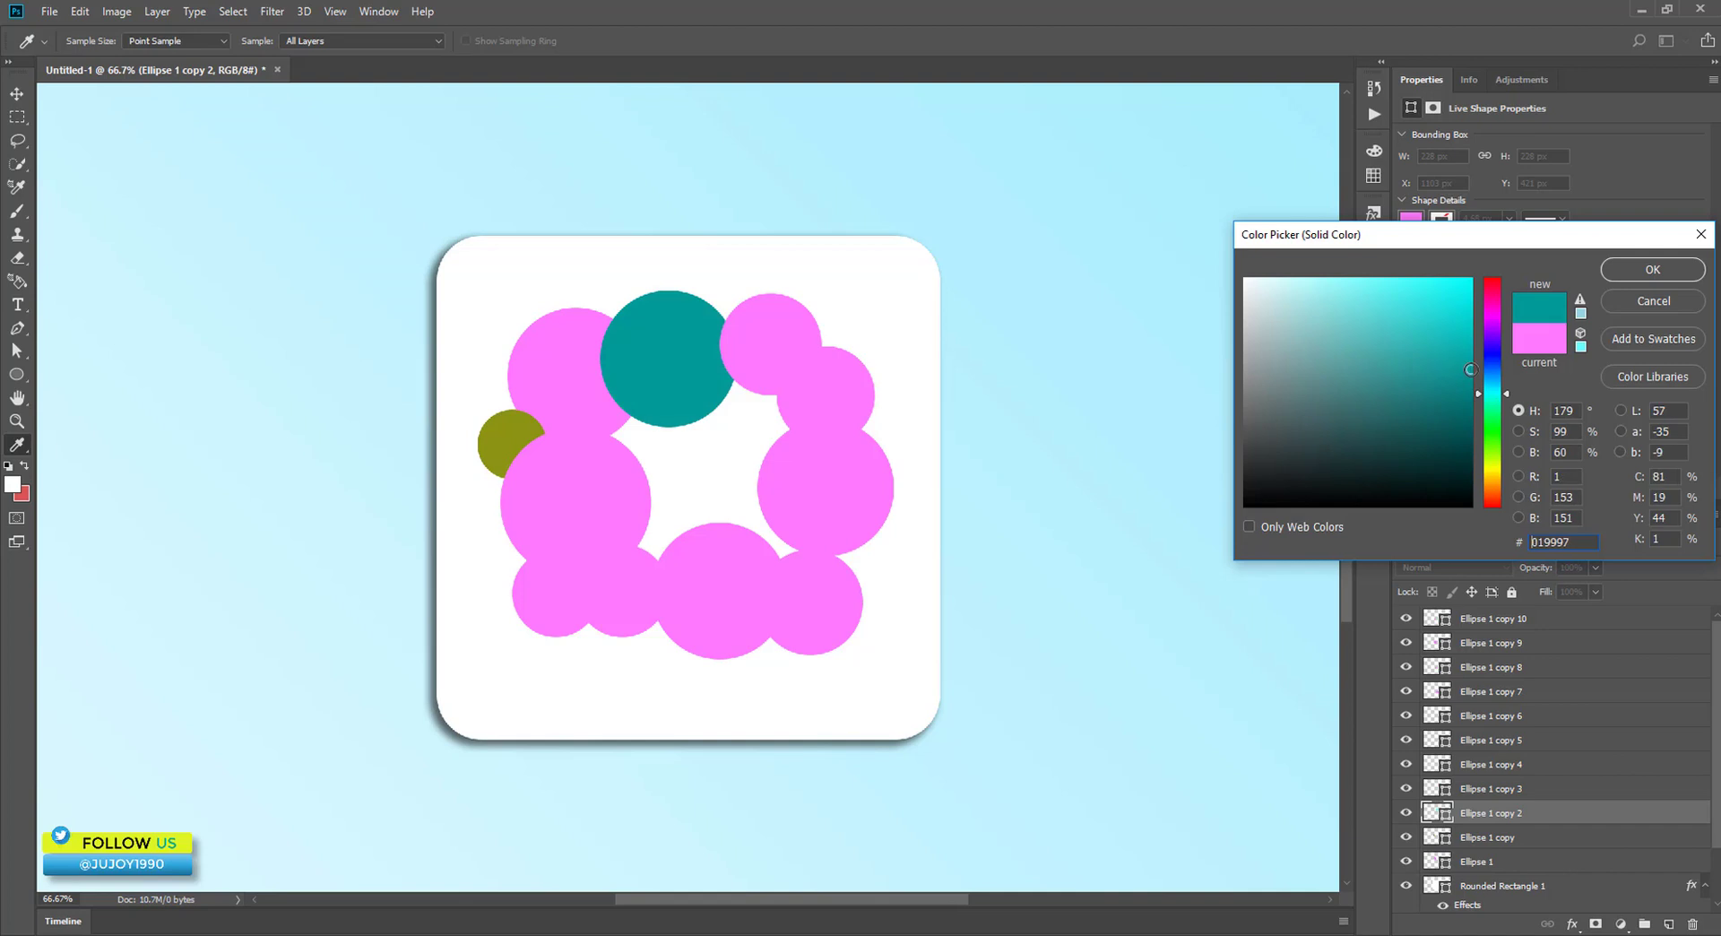
left_click(1613, 275)
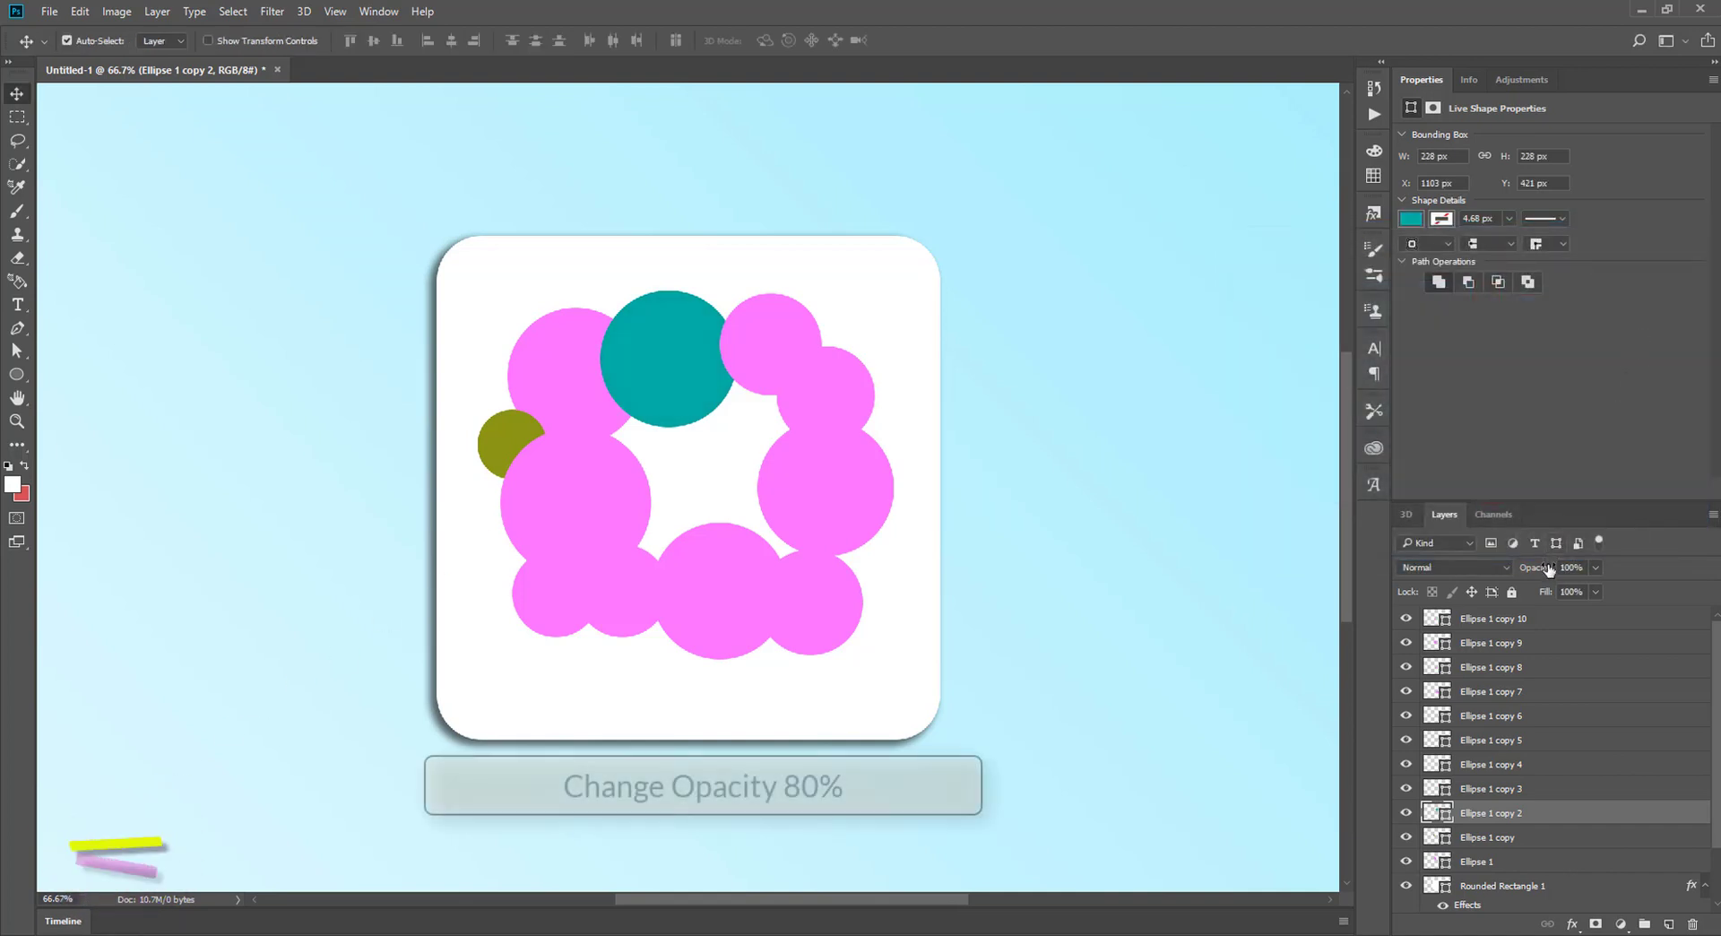
left_click_drag(1545, 564, 1536, 574)
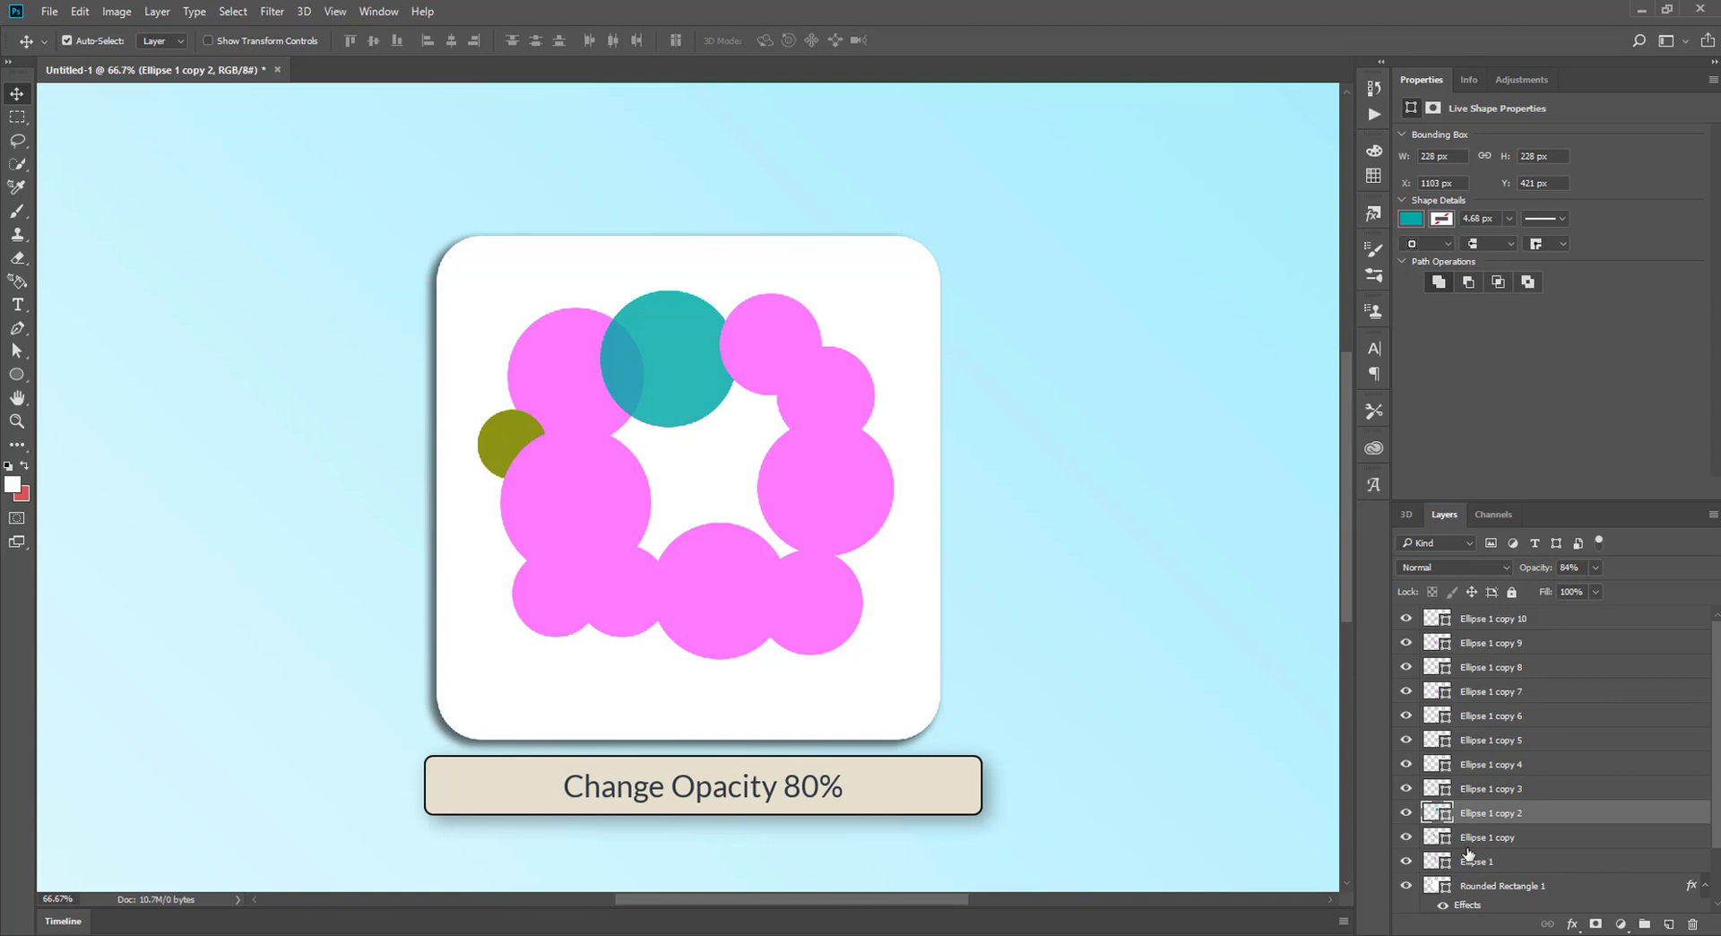
Step: Turn Ellipse 1 copy 3 a saturated yellow
double_click(1437, 788)
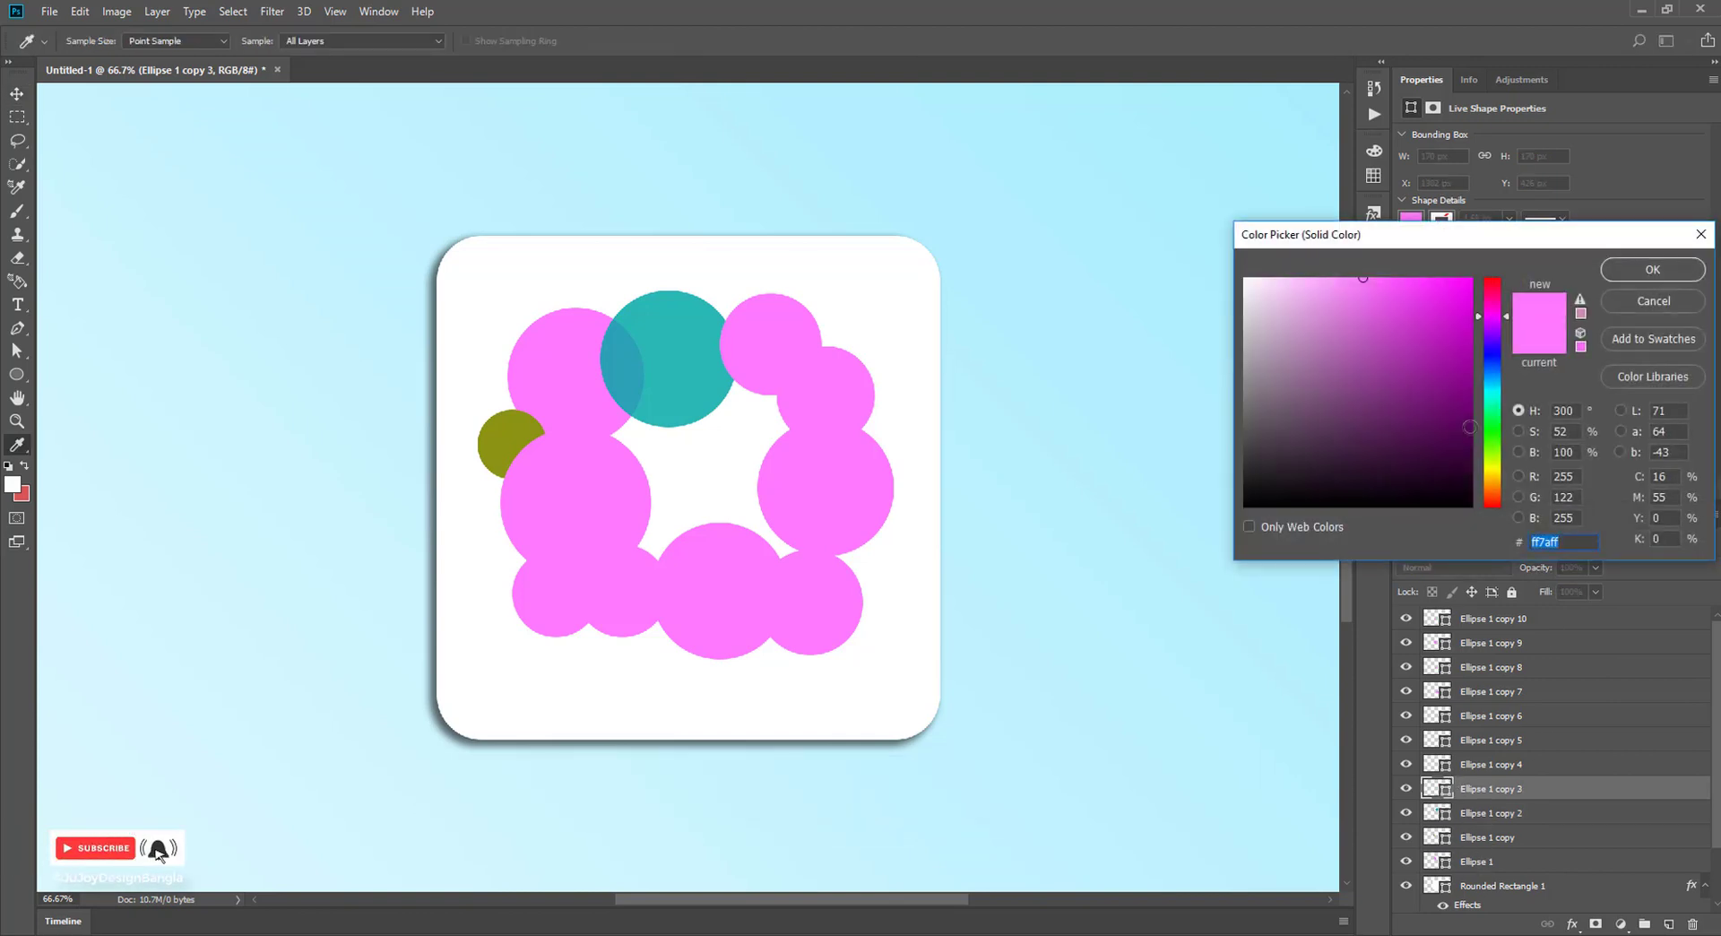
left_click(1492, 475)
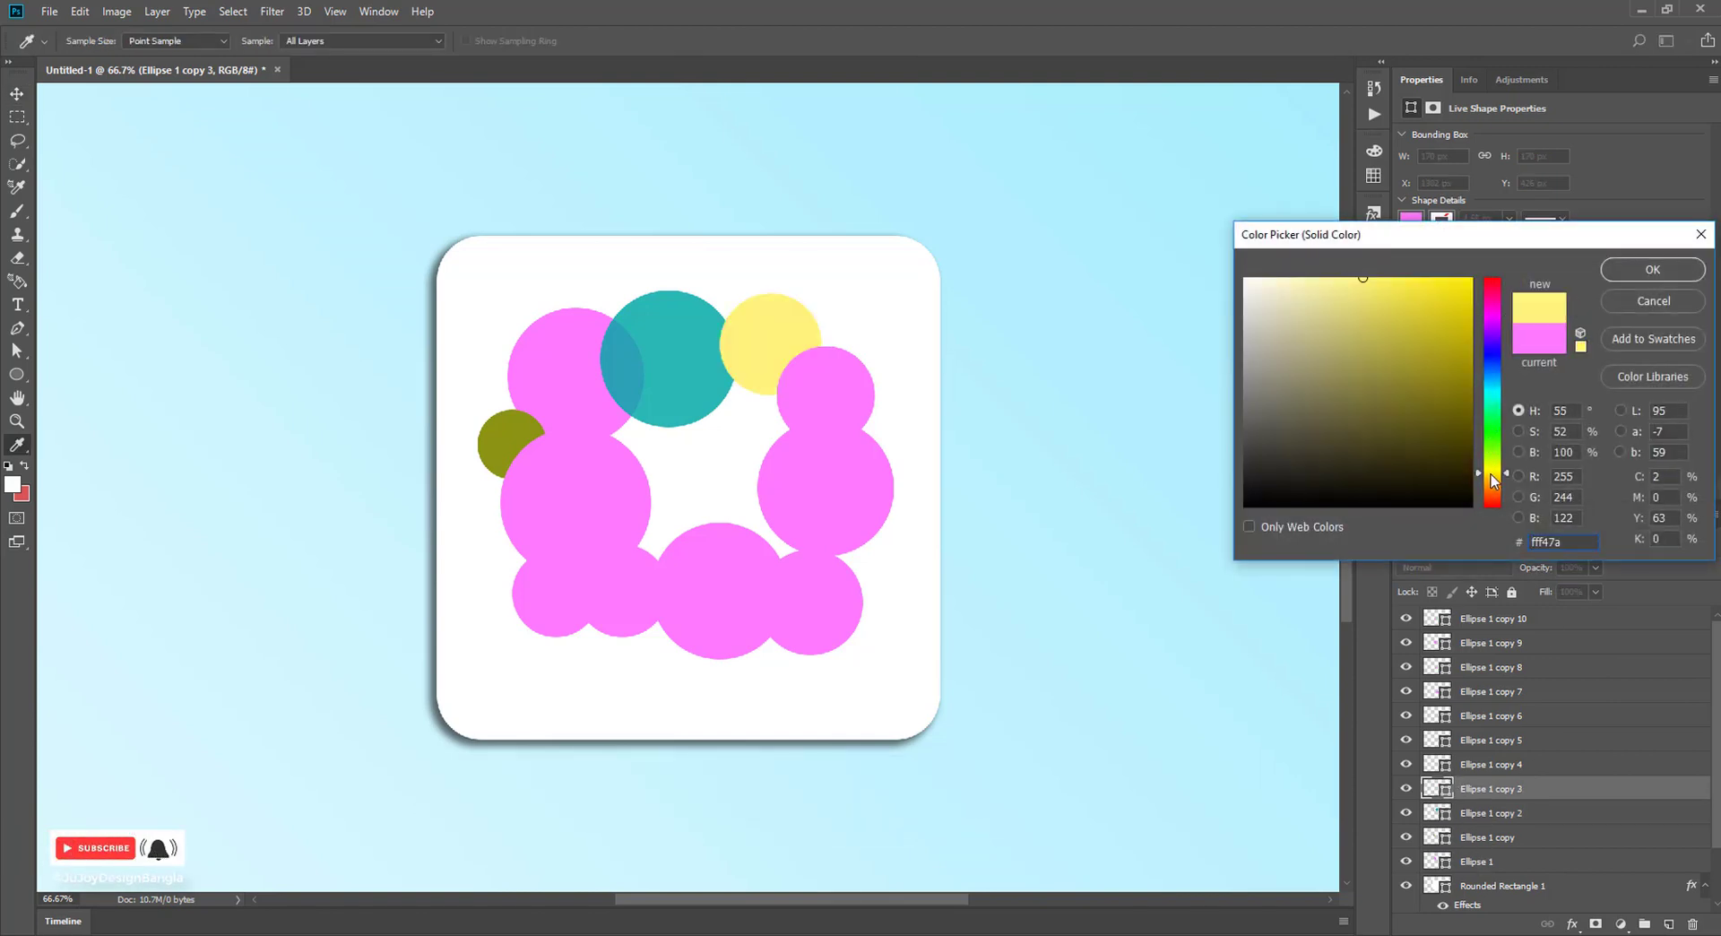
left_click(1438, 291)
left_click(1652, 269)
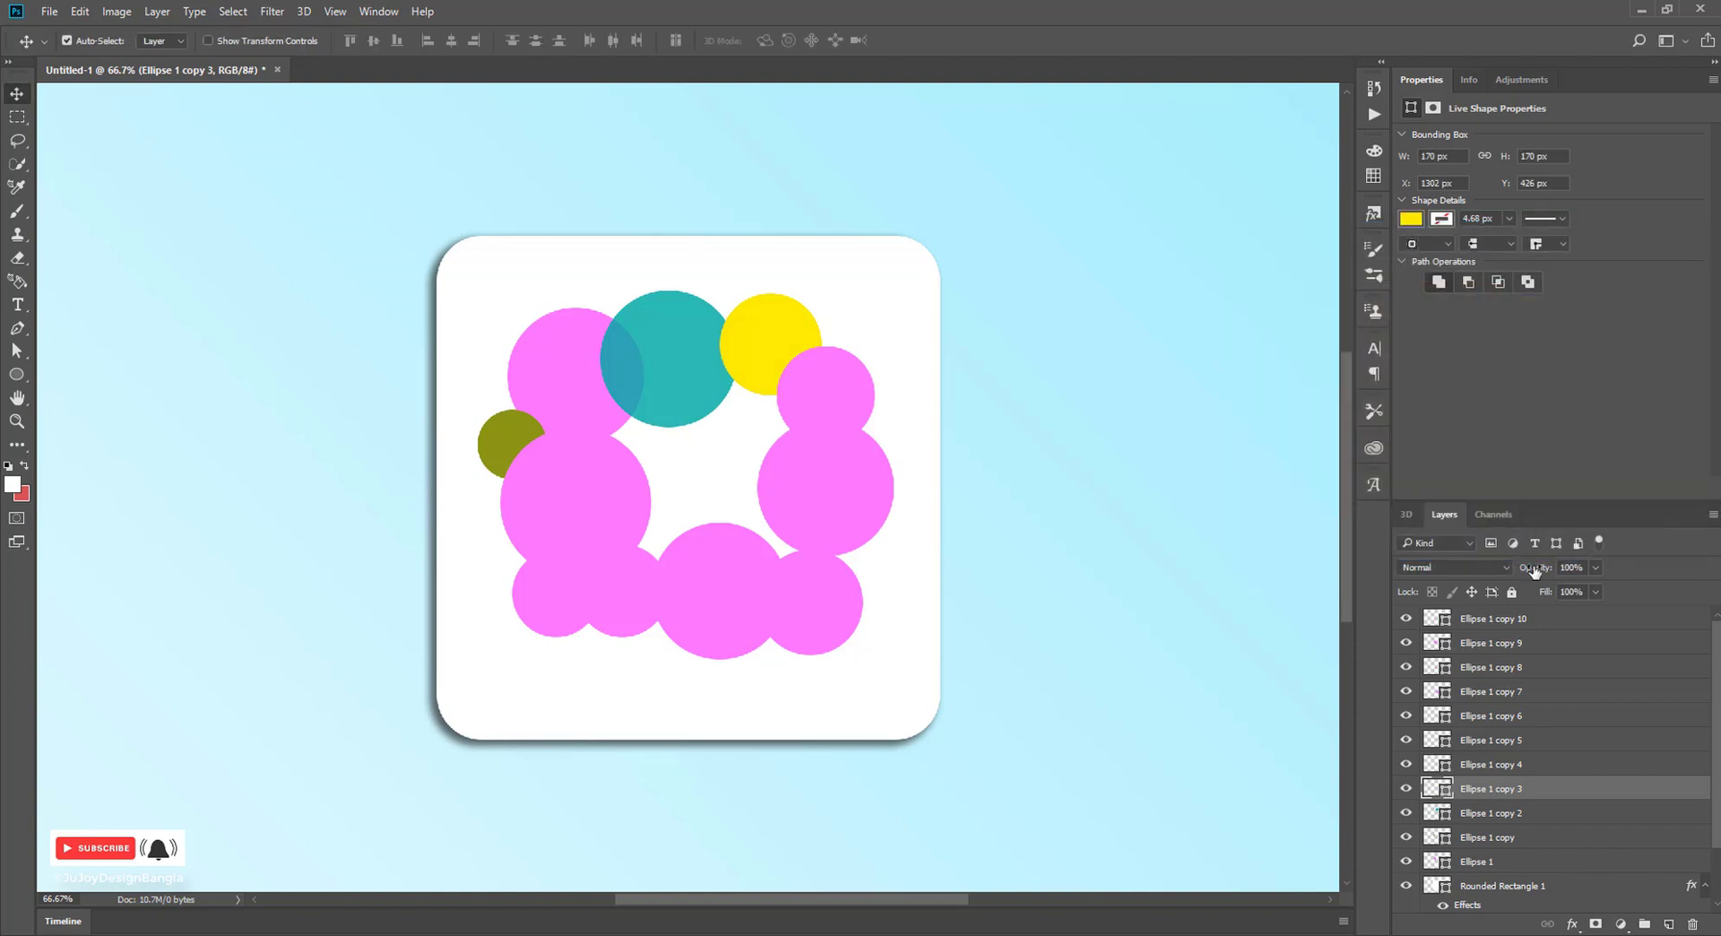
Step: Make the yellow circle slightly transparent and the upper-right circle a semi-transparent deep blue
left_click_drag(1534, 570, 1521, 570)
double_click(1436, 764)
left_click(1492, 364)
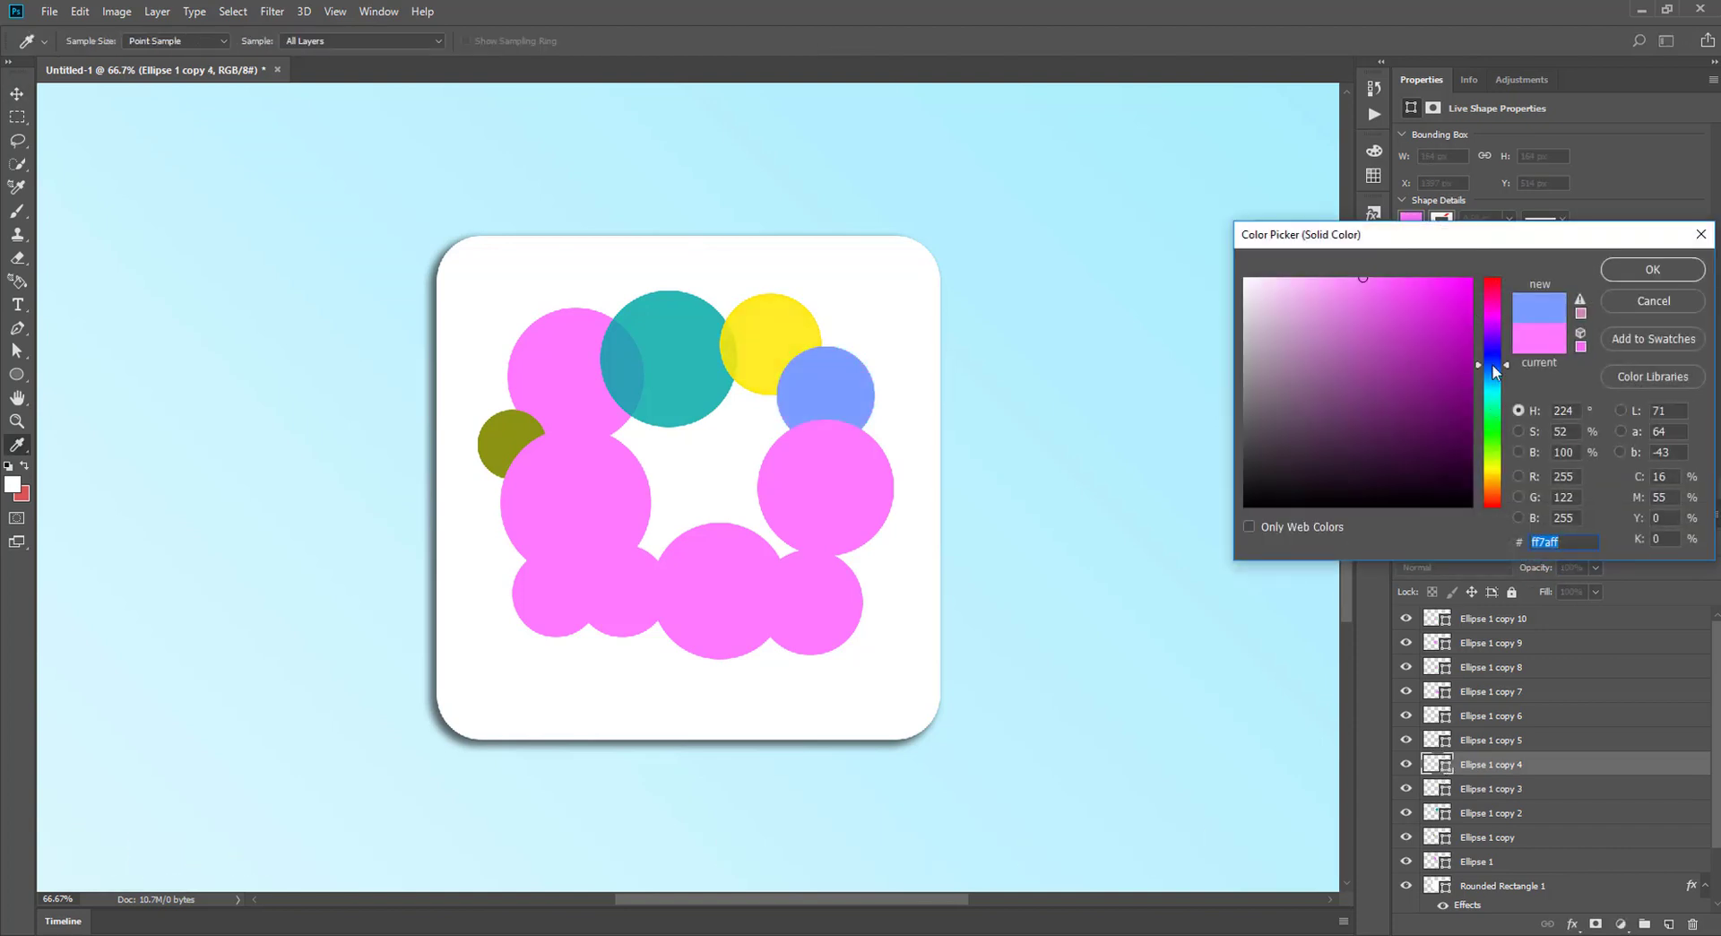
left_click(1419, 293)
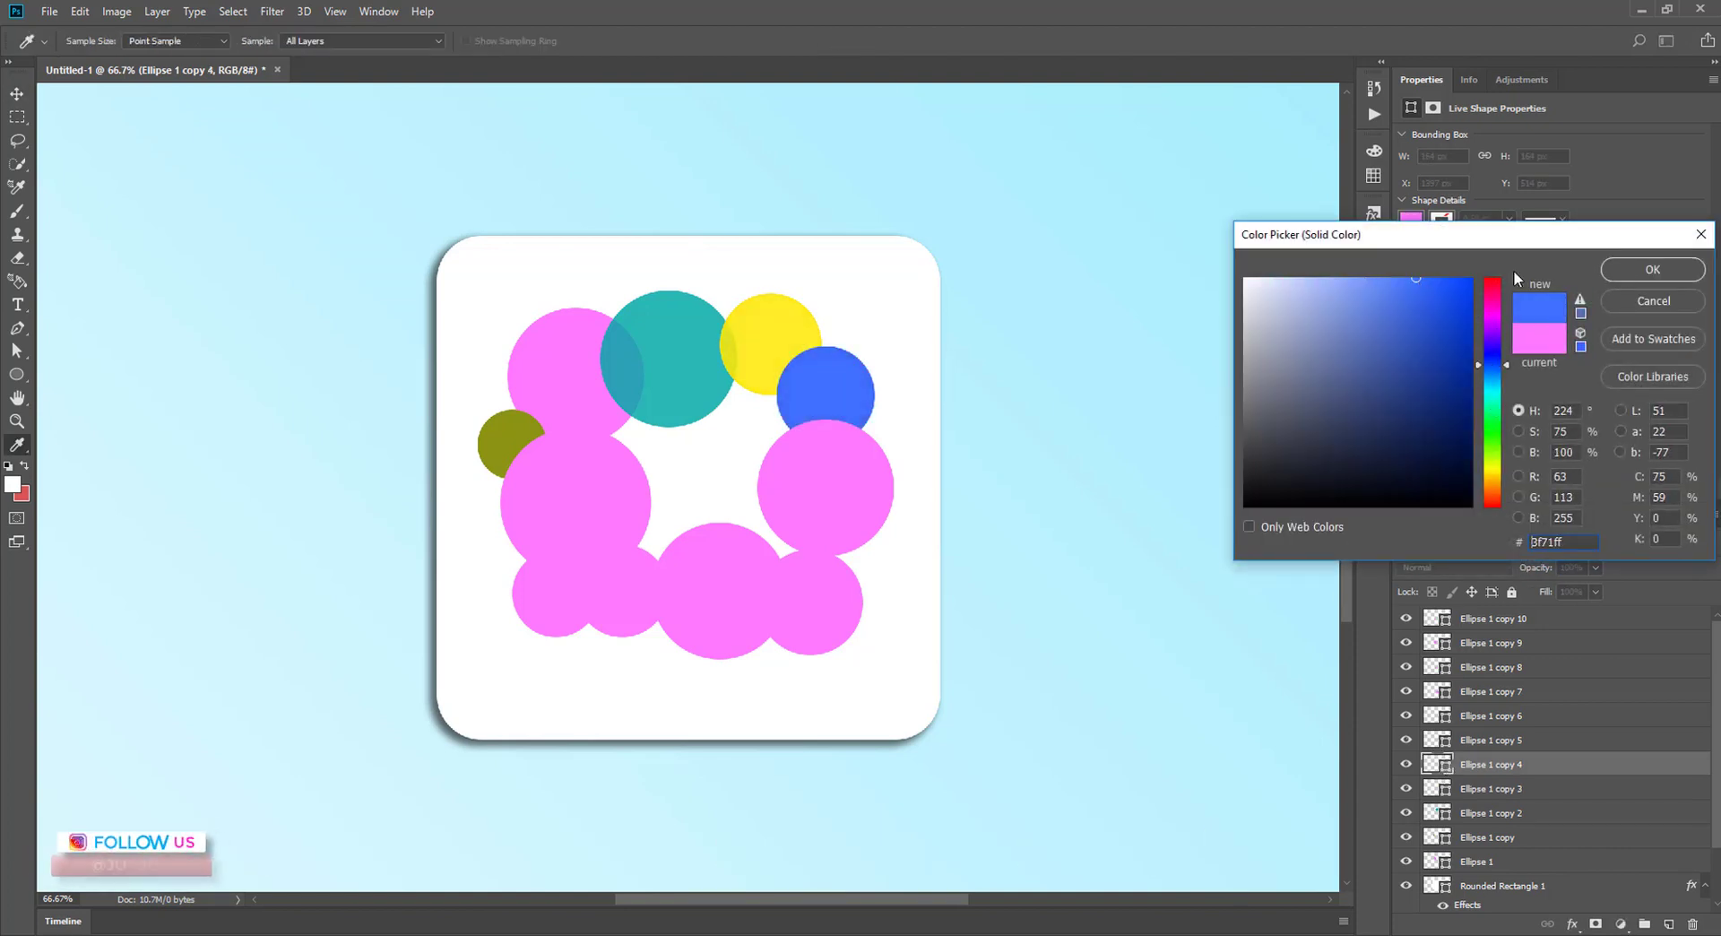
left_click(1651, 269)
left_click_drag(1541, 570, 1529, 570)
Step: Recolour the large right circle cyan after briefly trying a deeper pink
double_click(1437, 740)
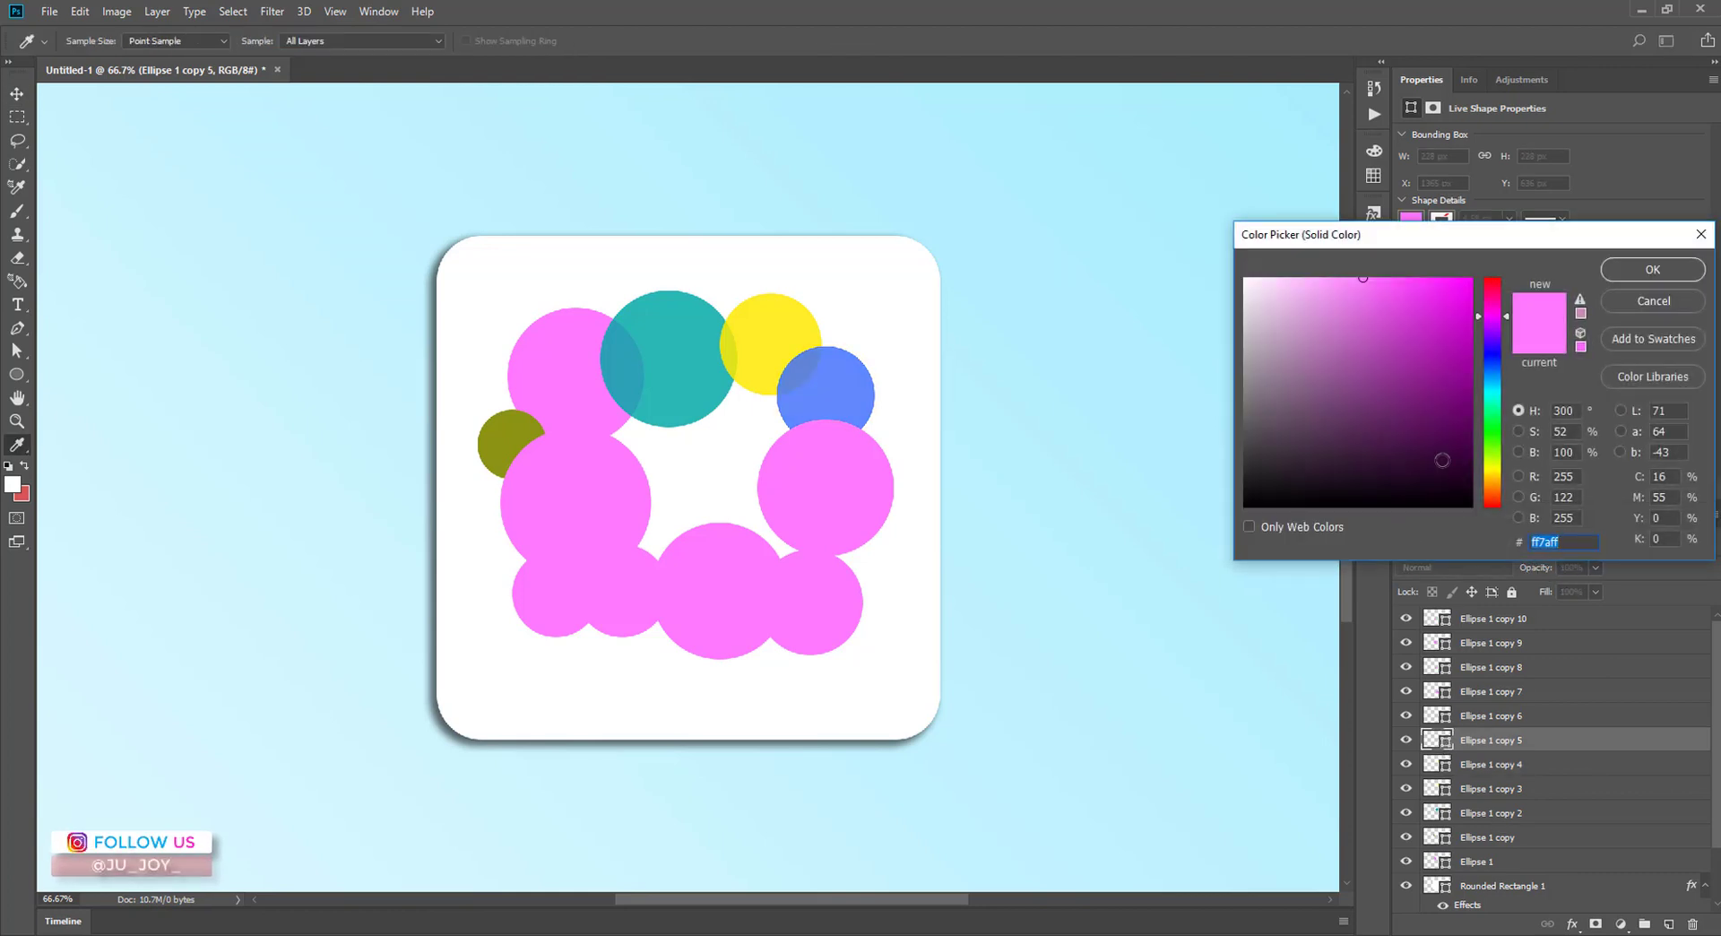
left_click(1489, 294)
left_click(1461, 282)
left_click(1651, 268)
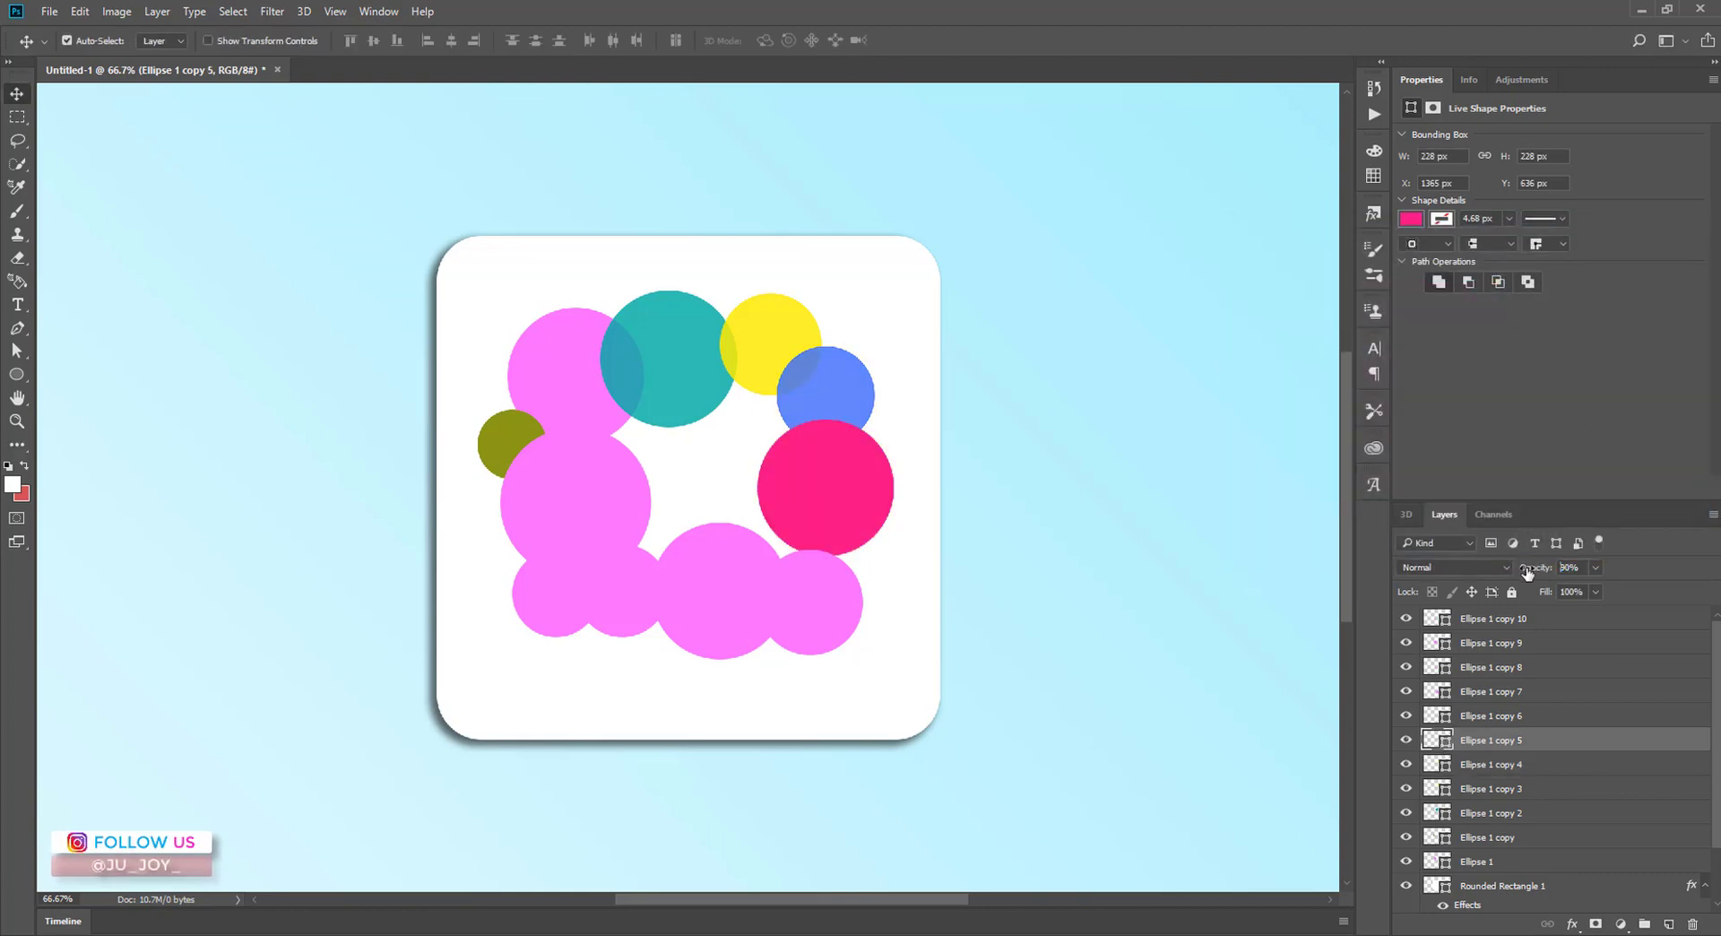
left_click(829, 624)
left_click(882, 517)
double_click(1436, 740)
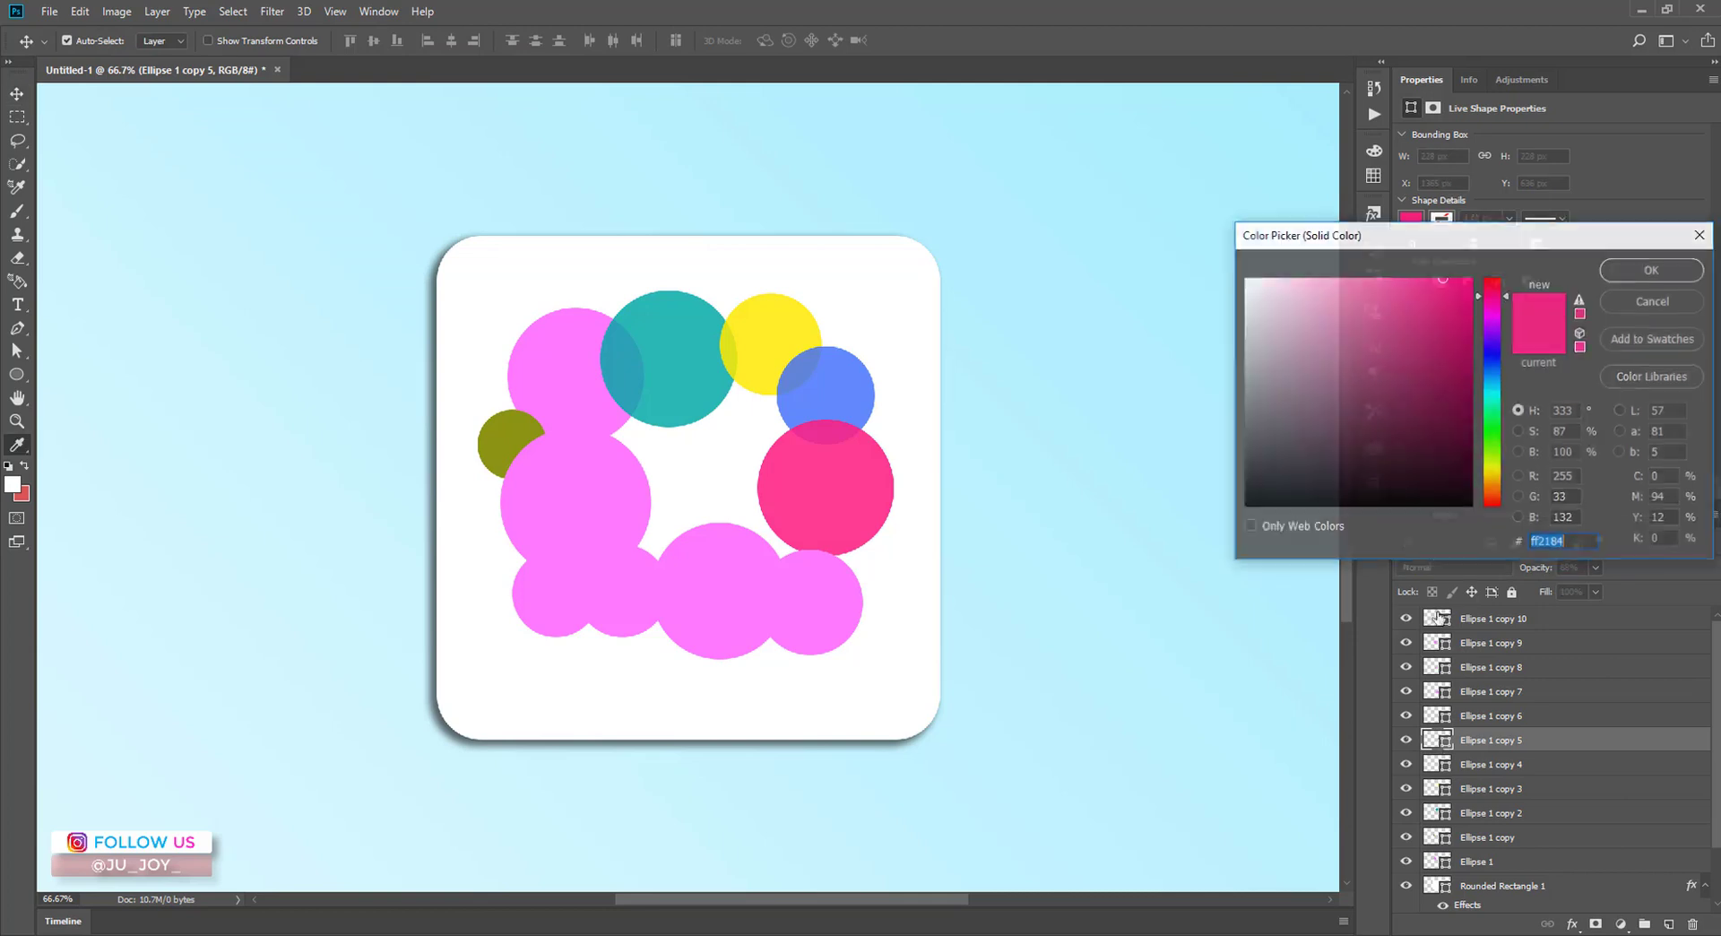
left_click_drag(1492, 294, 1492, 390)
left_click(1652, 269)
Step: Make the bottom-right circle semi-transparent crimson and the bottom-centre circle deep magenta #d000d0
double_click(1436, 715)
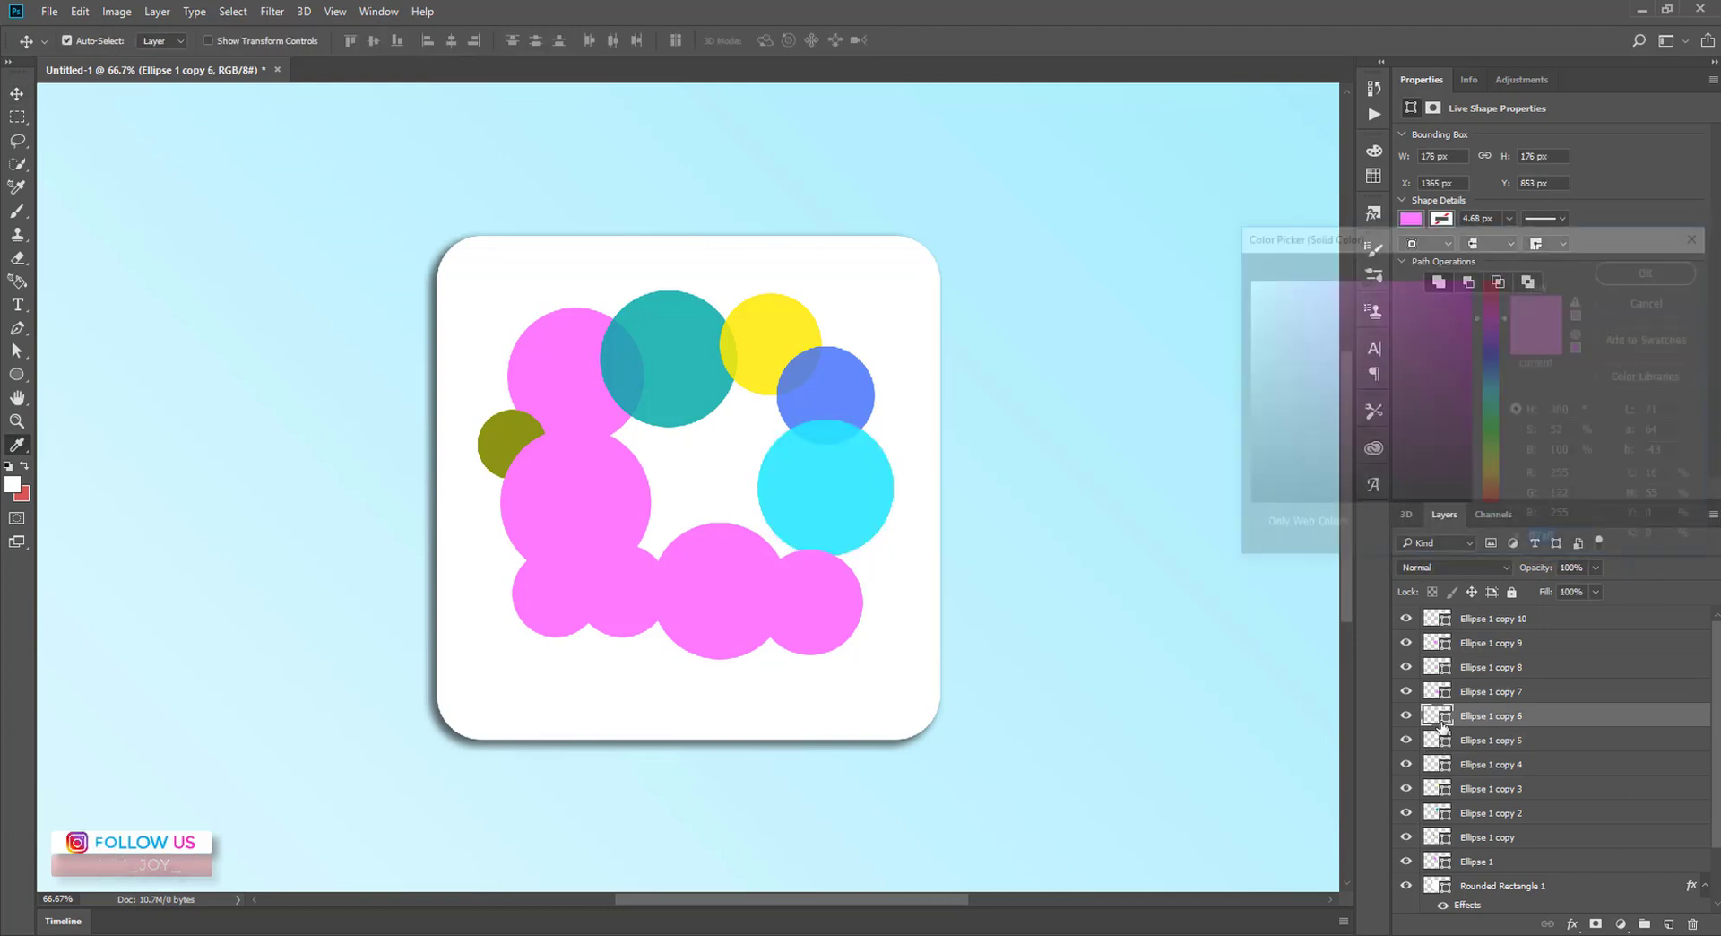
left_click(1504, 290)
left_click(1651, 269)
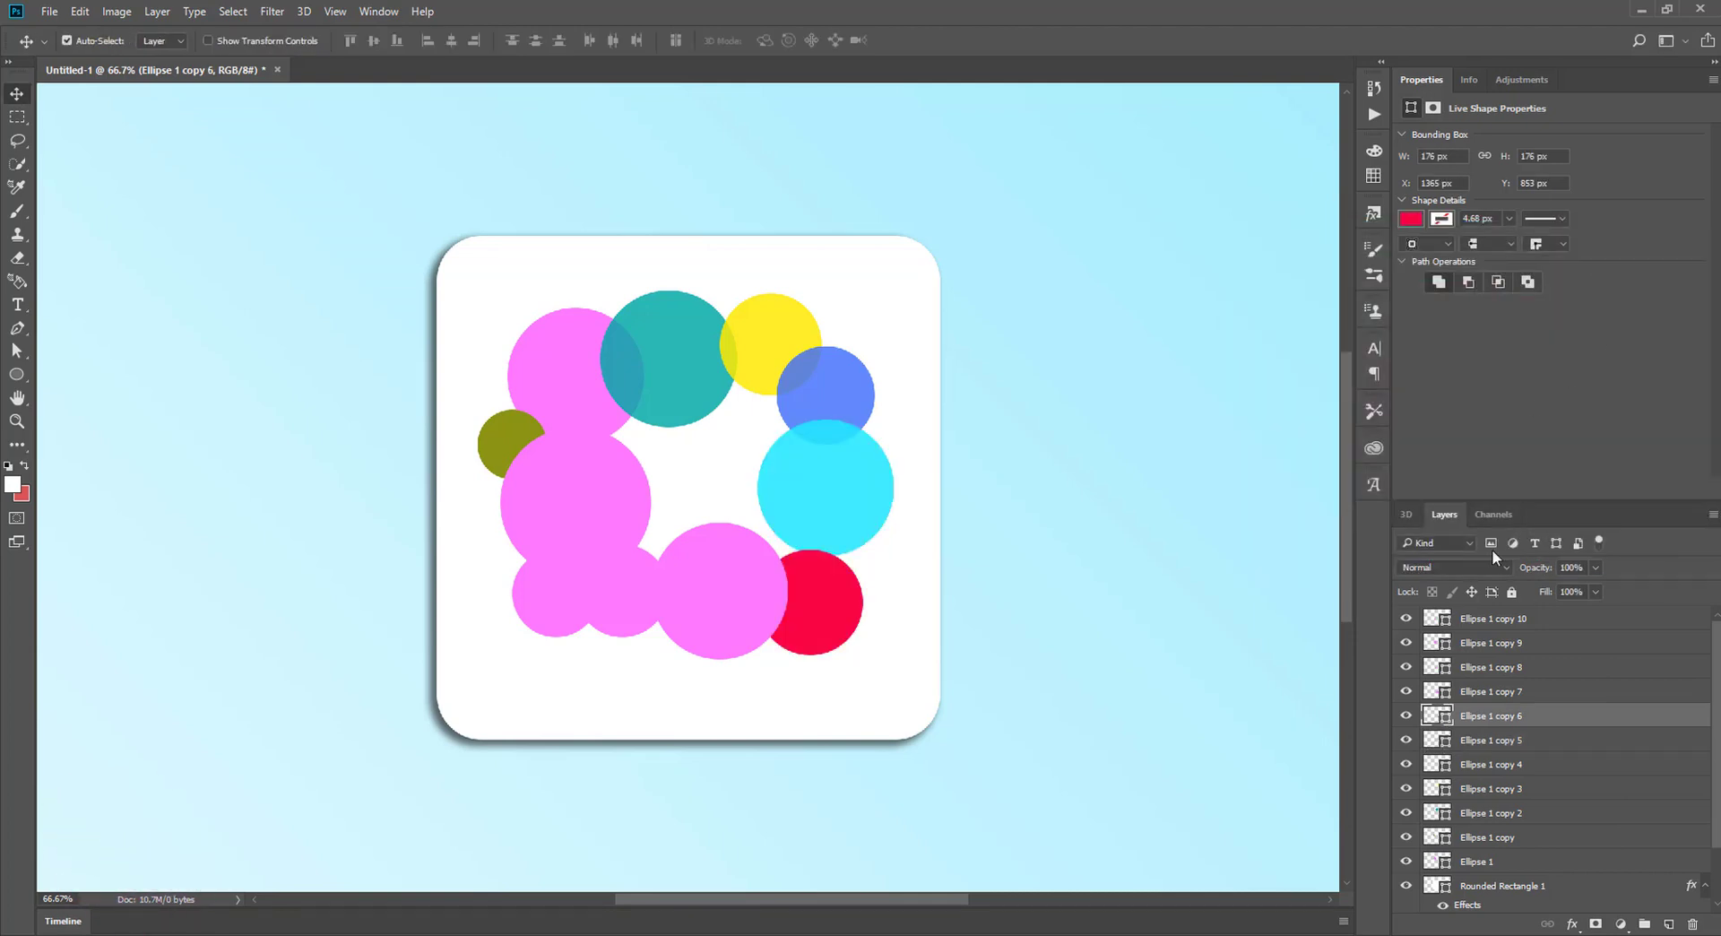
left_click_drag(1539, 567, 1513, 567)
left_click(765, 621)
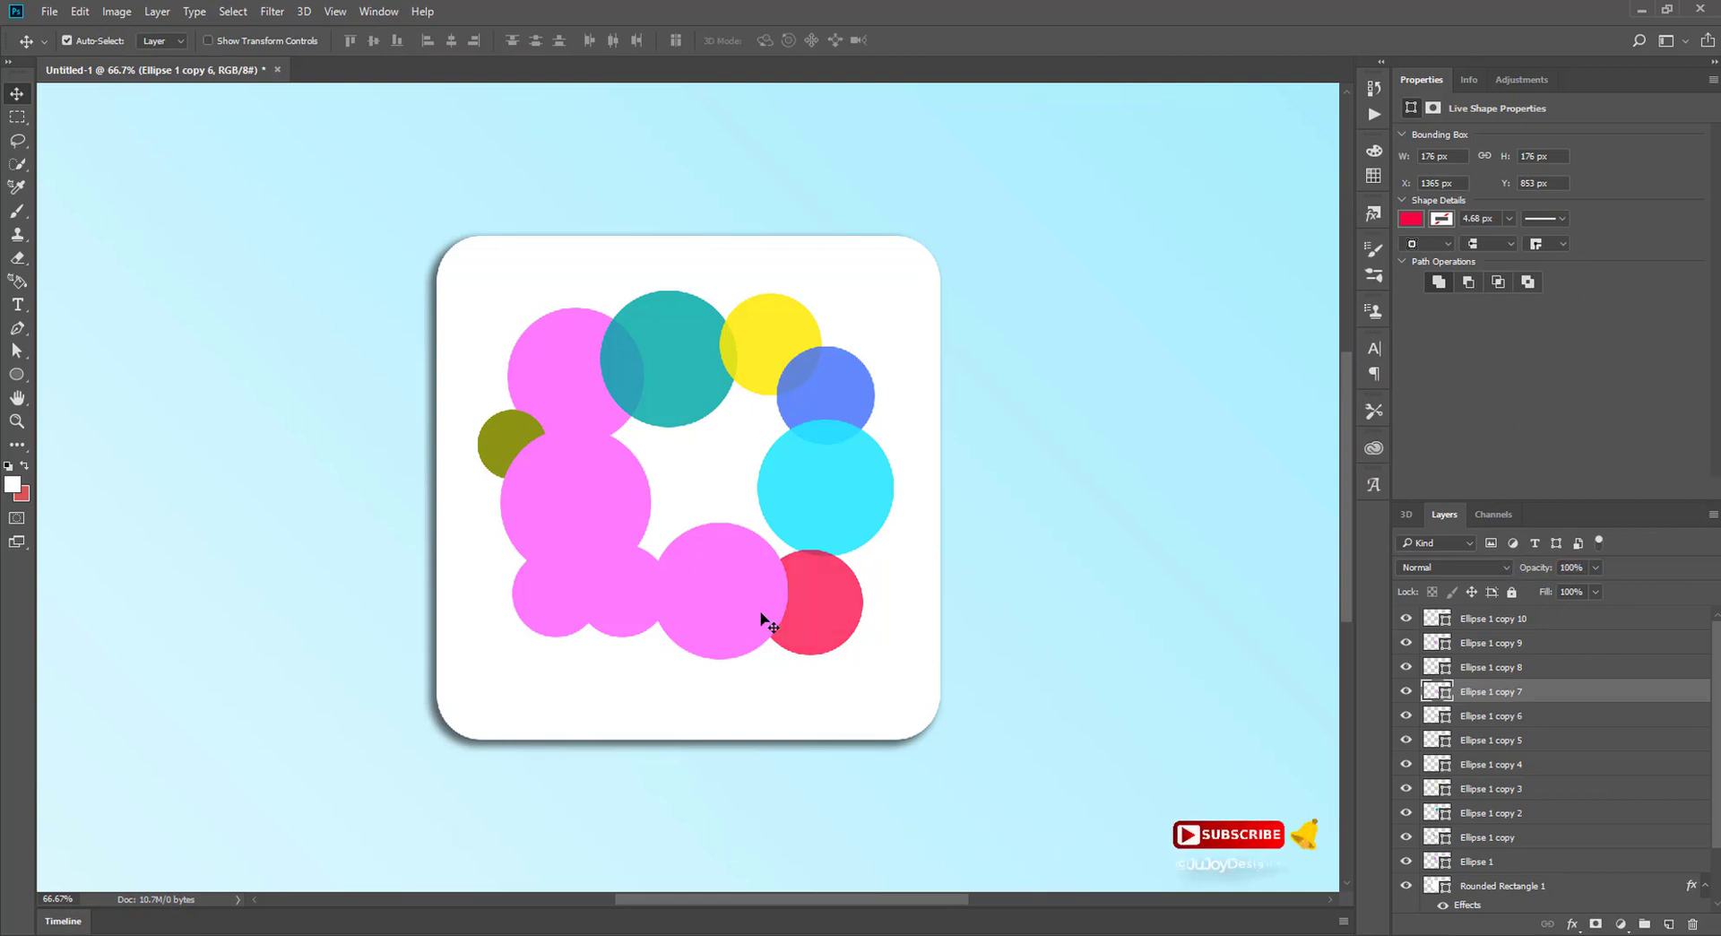
double_click(1437, 691)
left_click(1474, 303)
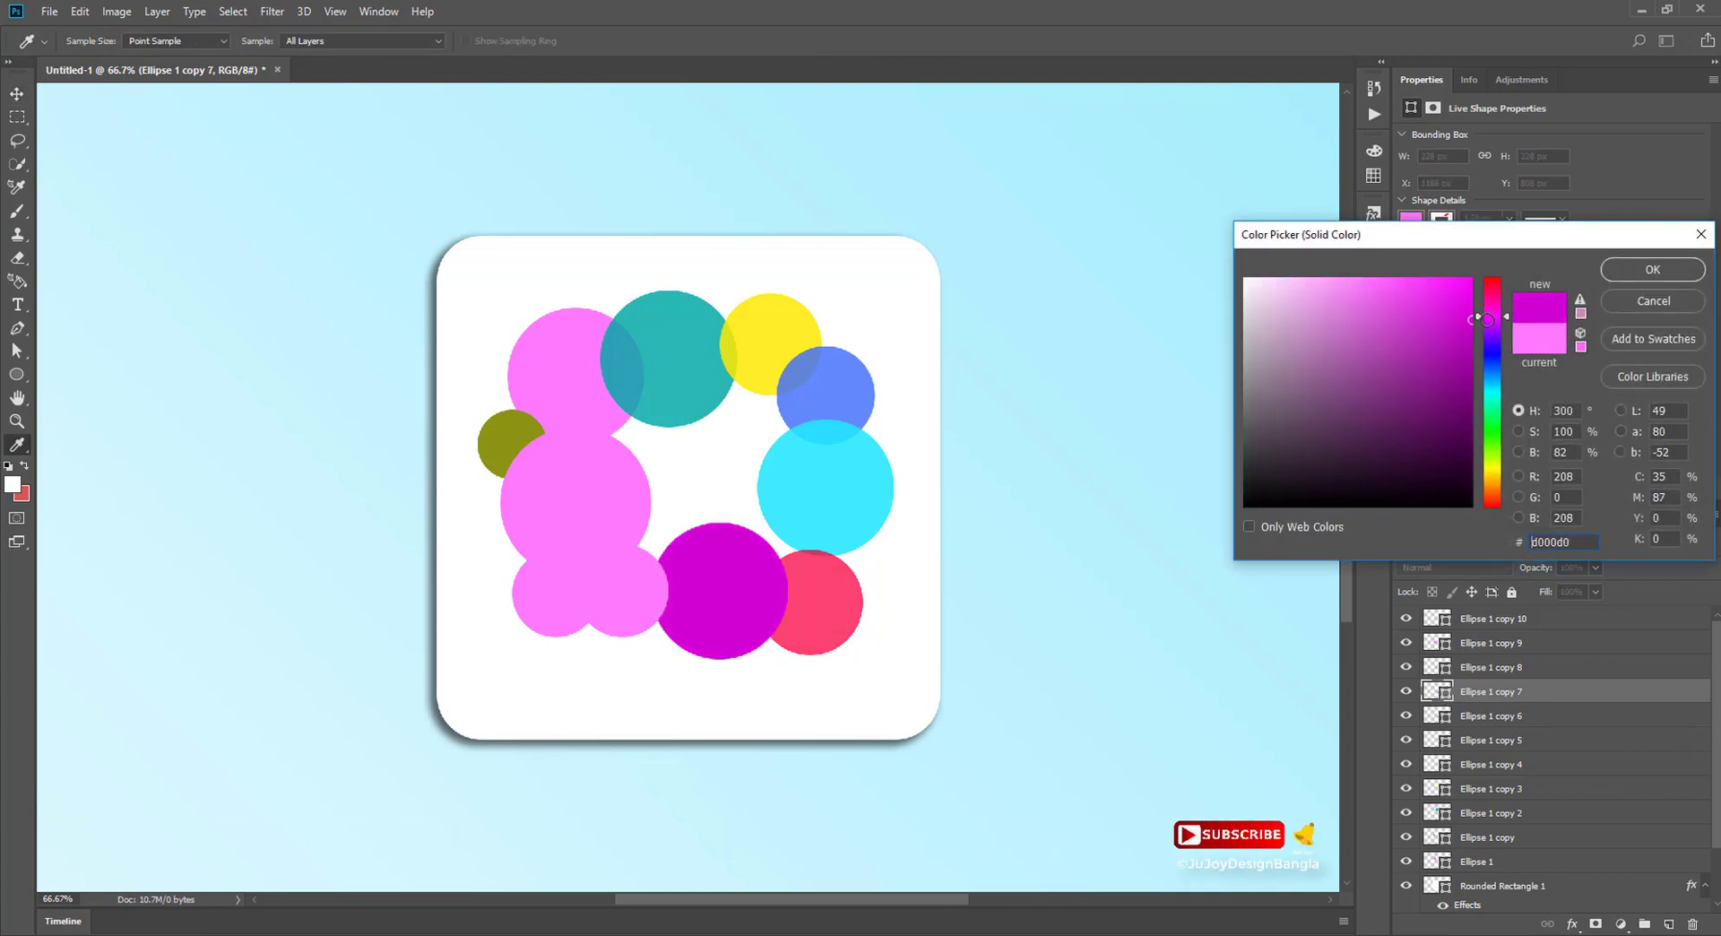
left_click(1652, 269)
Step: Make the magenta circle translucent, then recolour the small bottom circle green and the big left circle dark teal
key("v")
left_click(1444, 667)
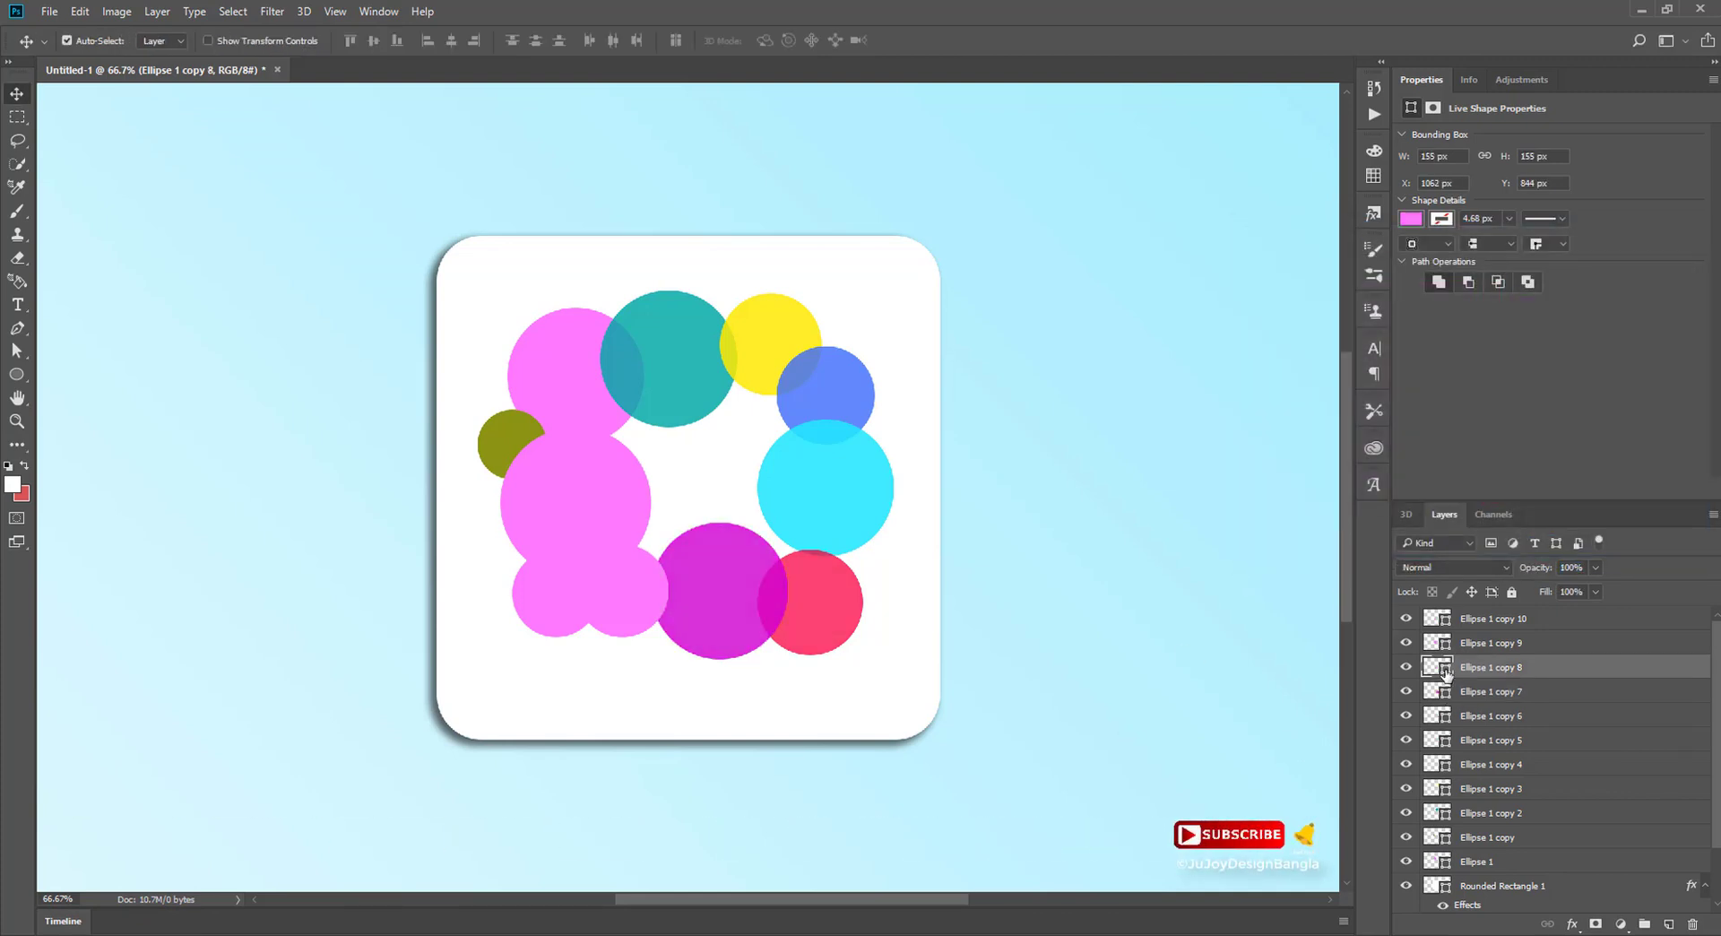
double_click(1445, 668)
left_click(1491, 436)
left_click(1649, 270)
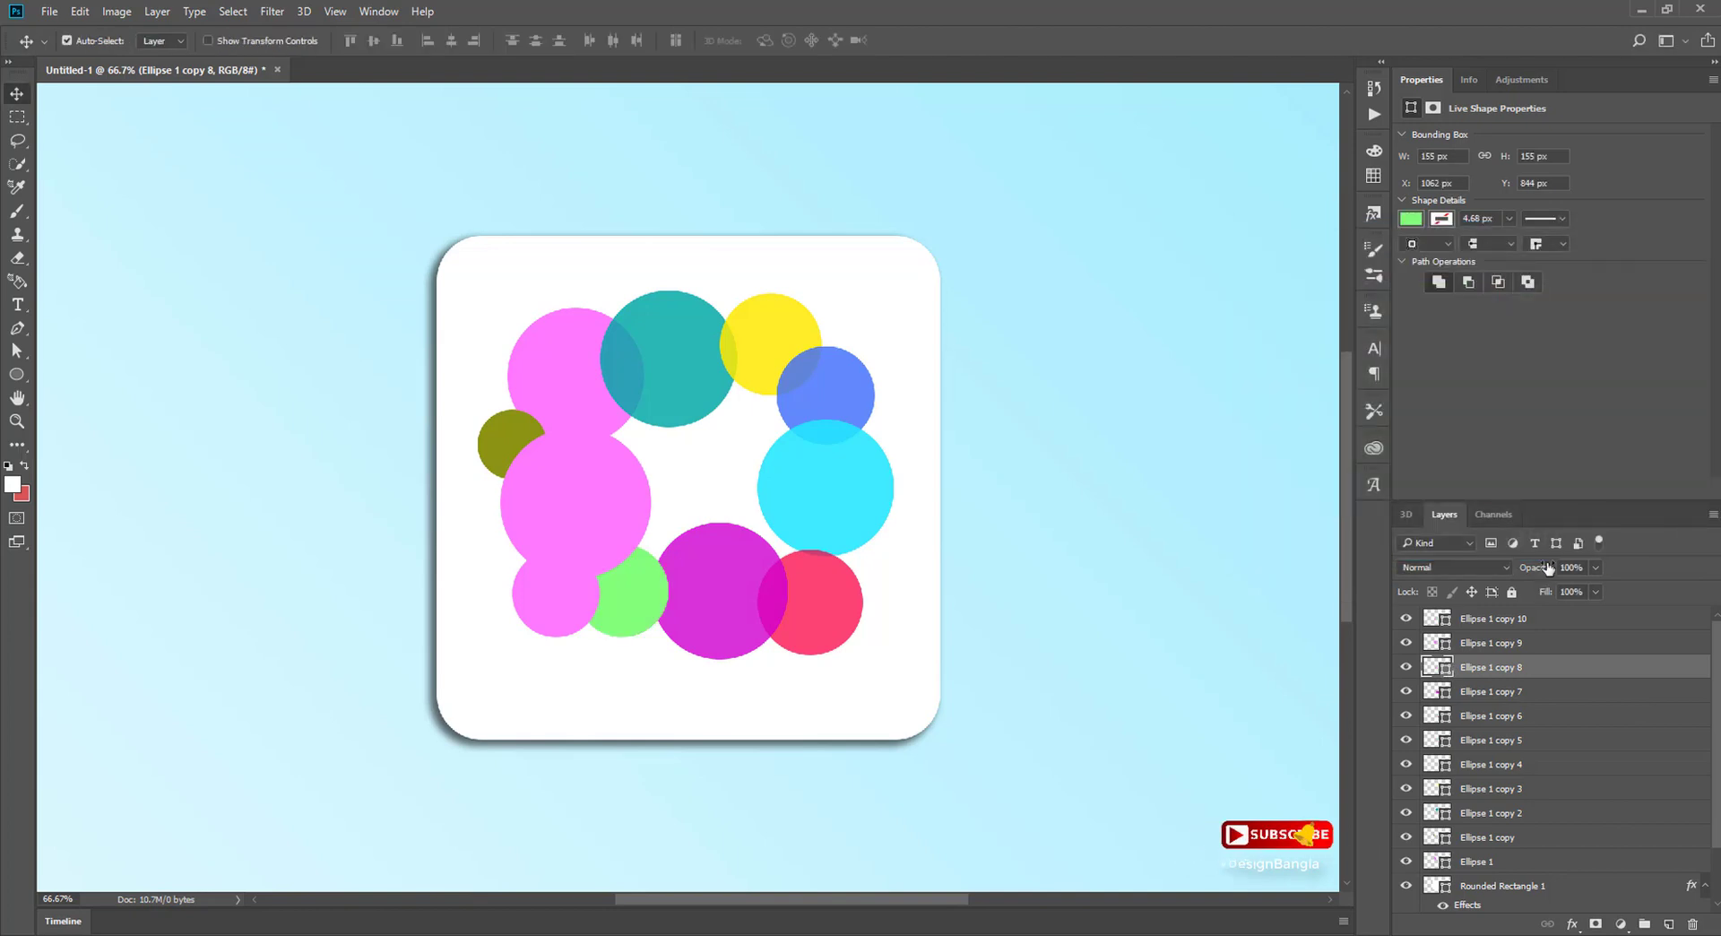
key("7")
key("7")
double_click(1445, 643)
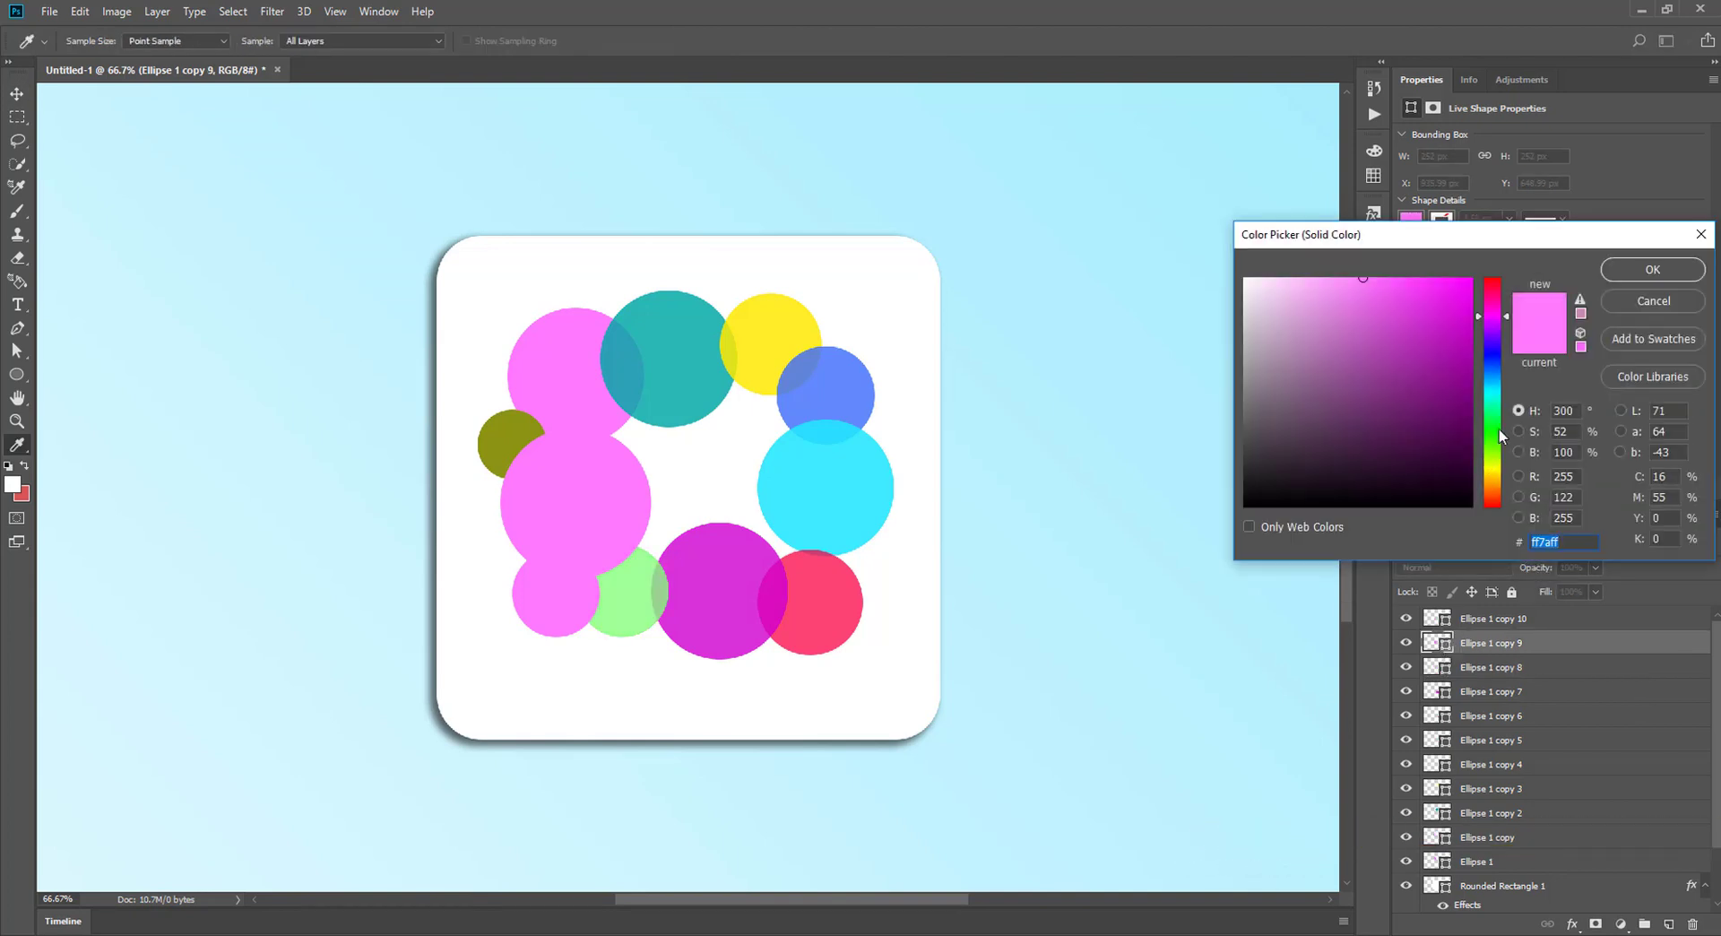
left_click(1492, 395)
left_click(1455, 409)
left_click(1652, 269)
Step: Set the dark teal circle's opacity to 69%
key("v")
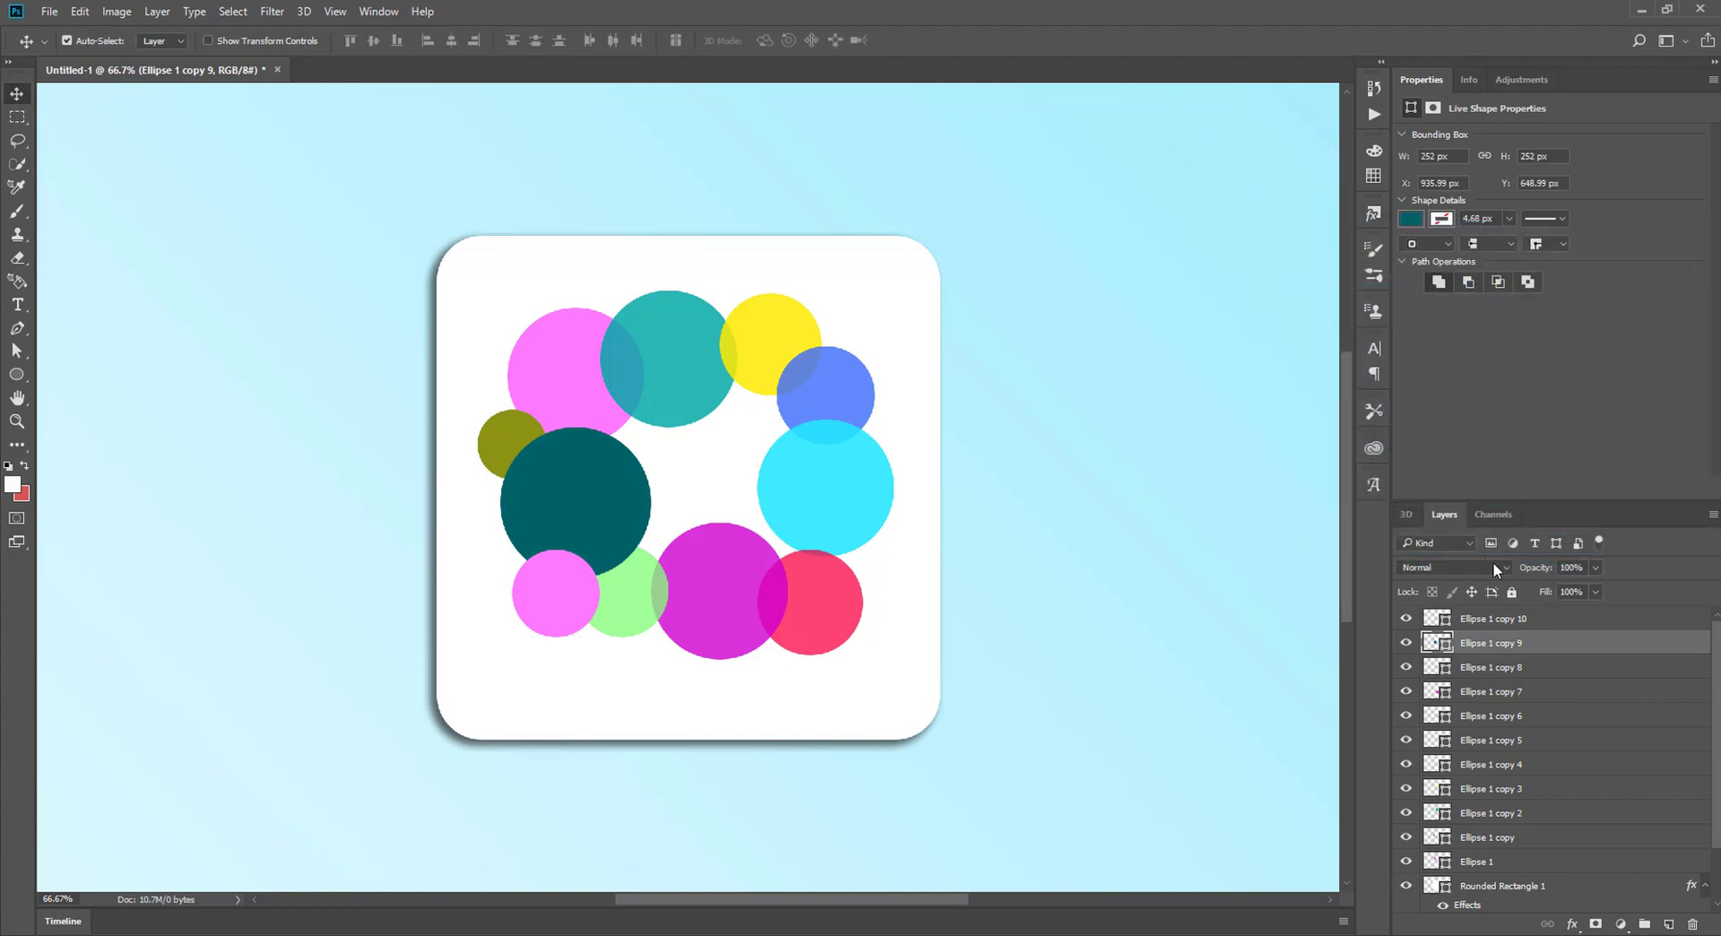
key("6")
key("9")
Step: Recolour the small bottom-left circle bright orange #fb9605
double_click(1437, 618)
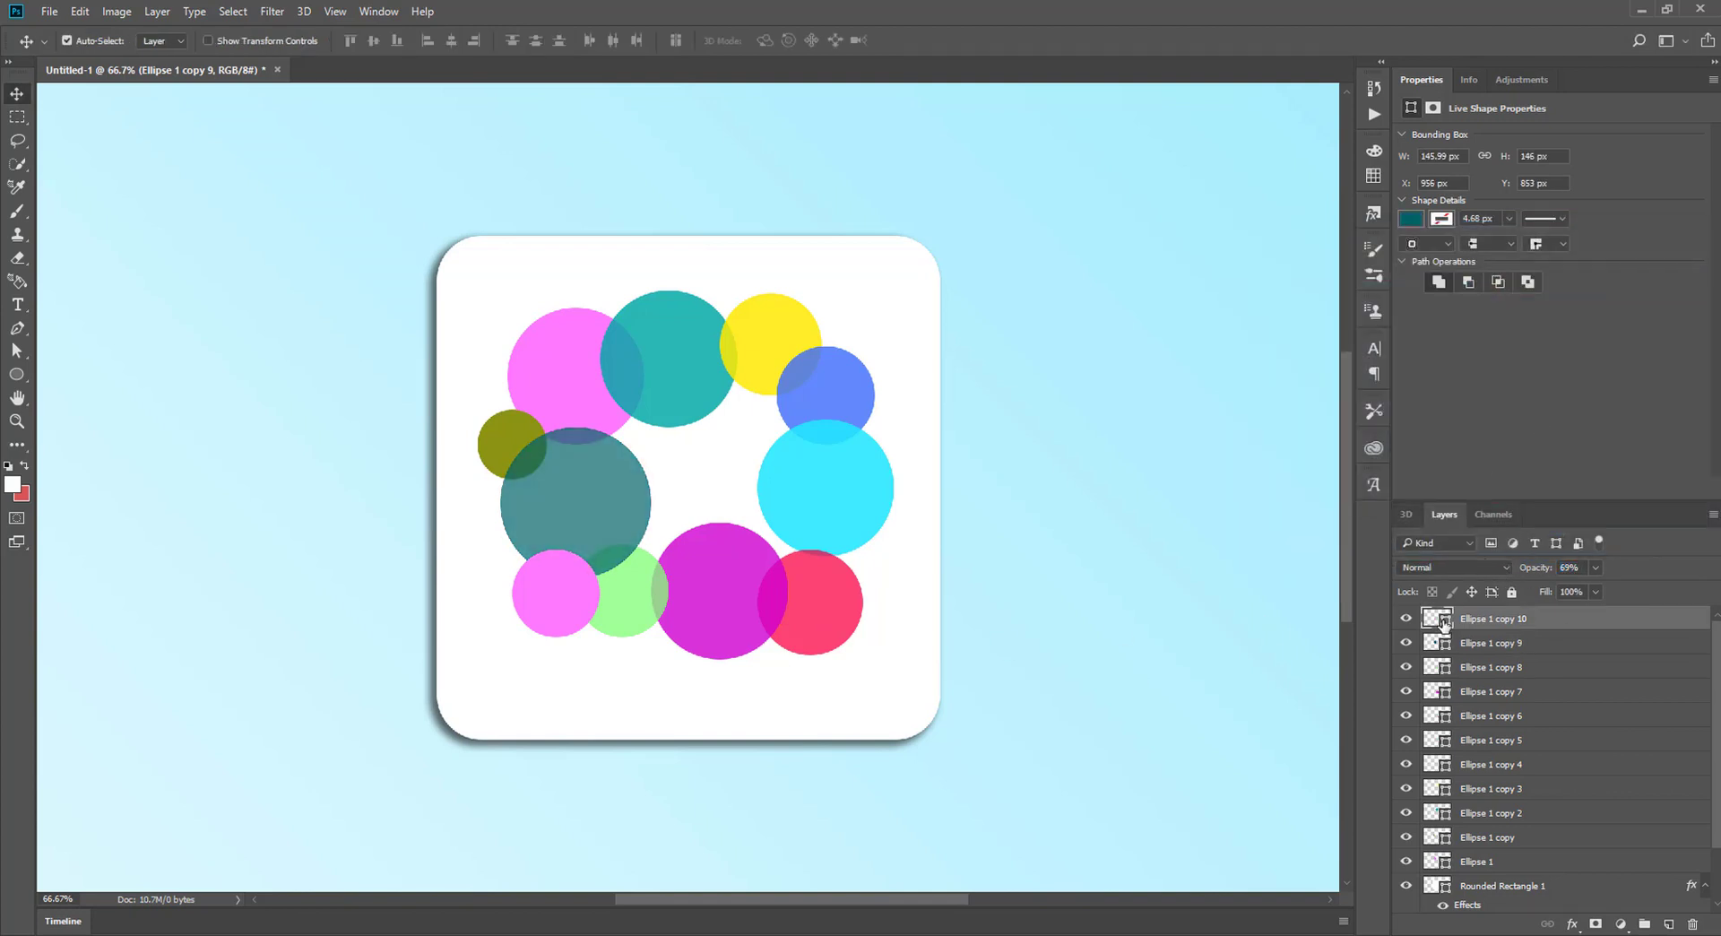
left_click(1496, 469)
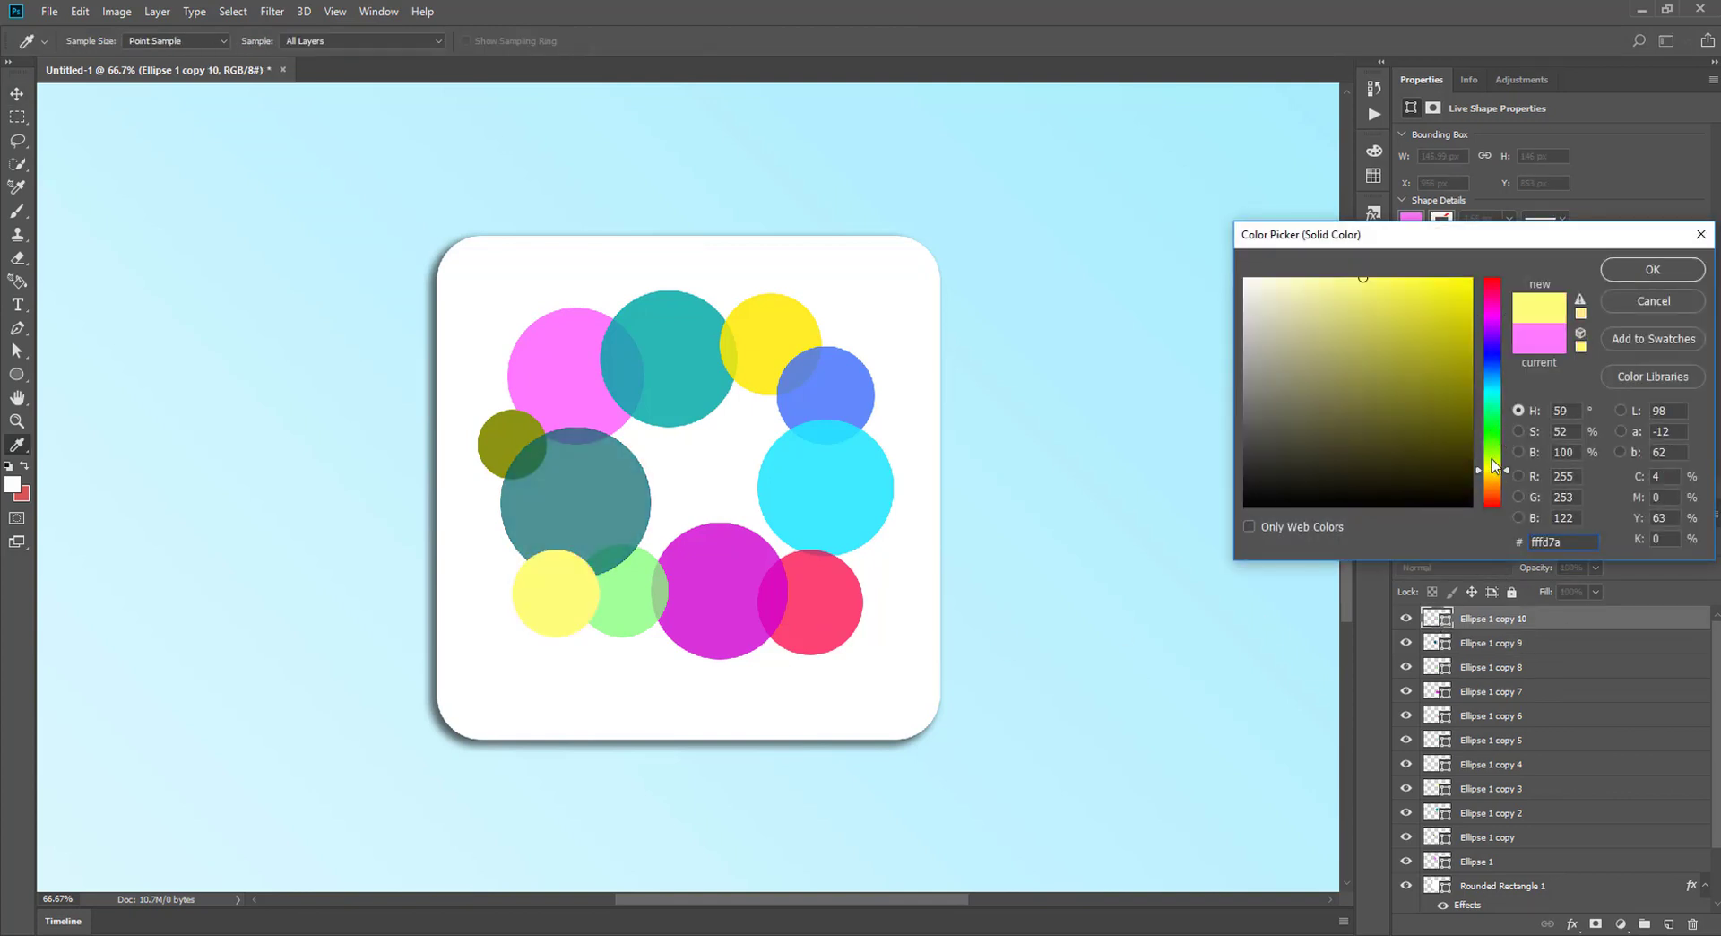
left_click_drag(1468, 365, 1488, 309)
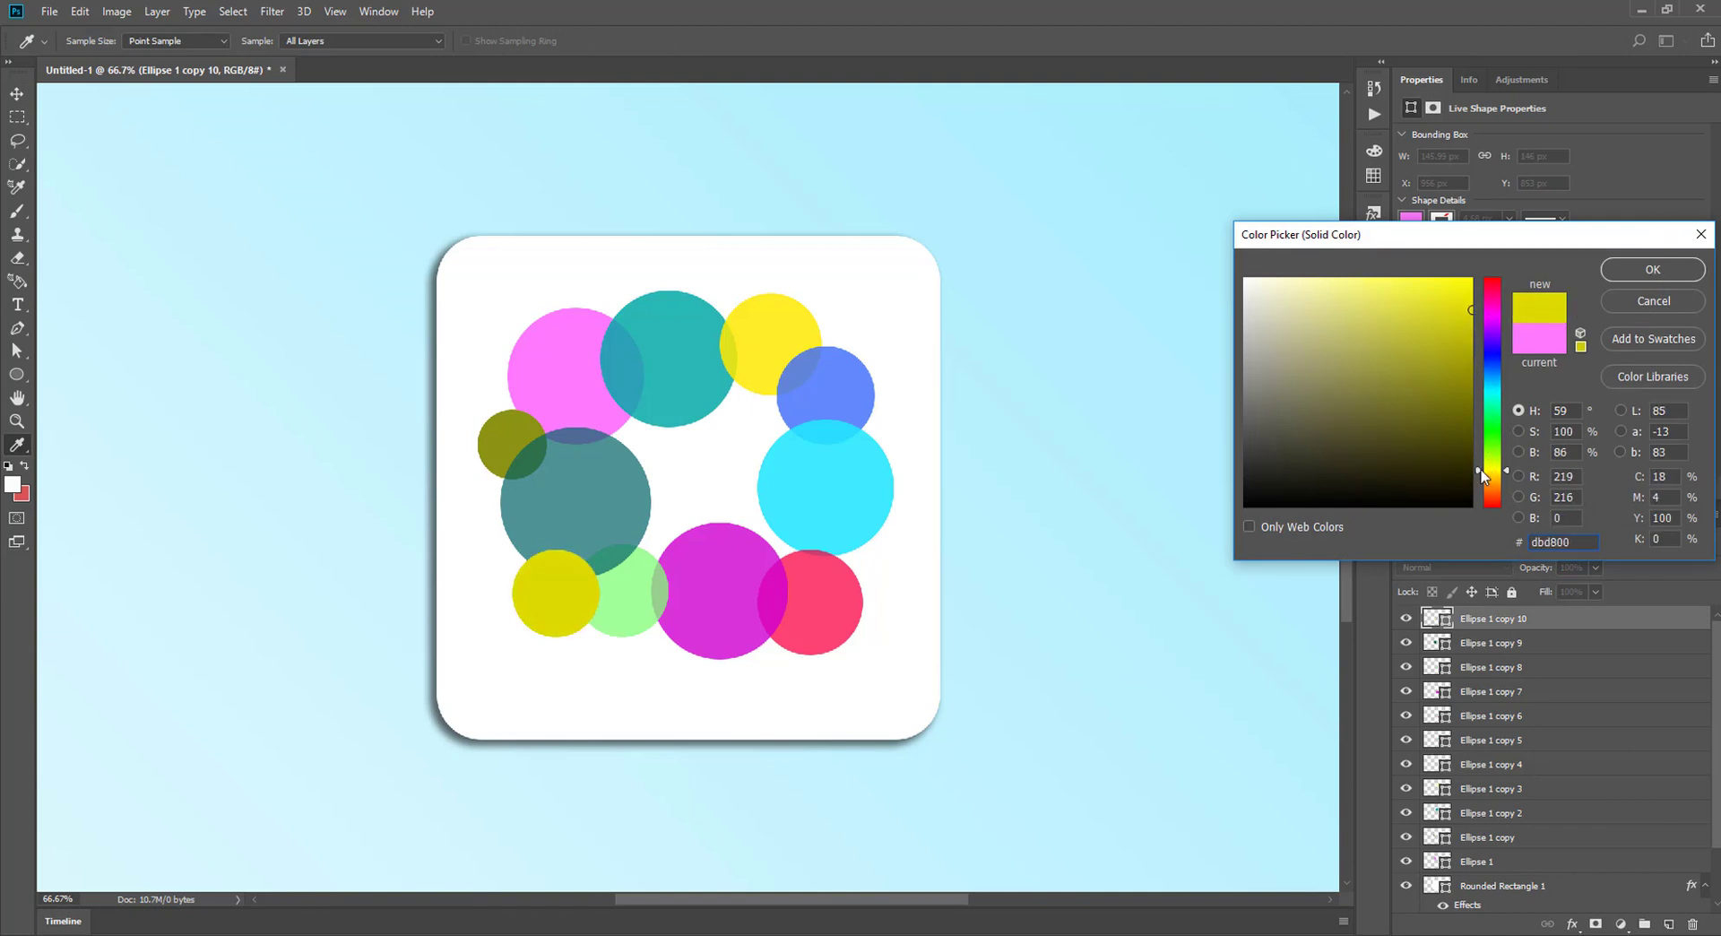
left_click_drag(1479, 469, 1480, 484)
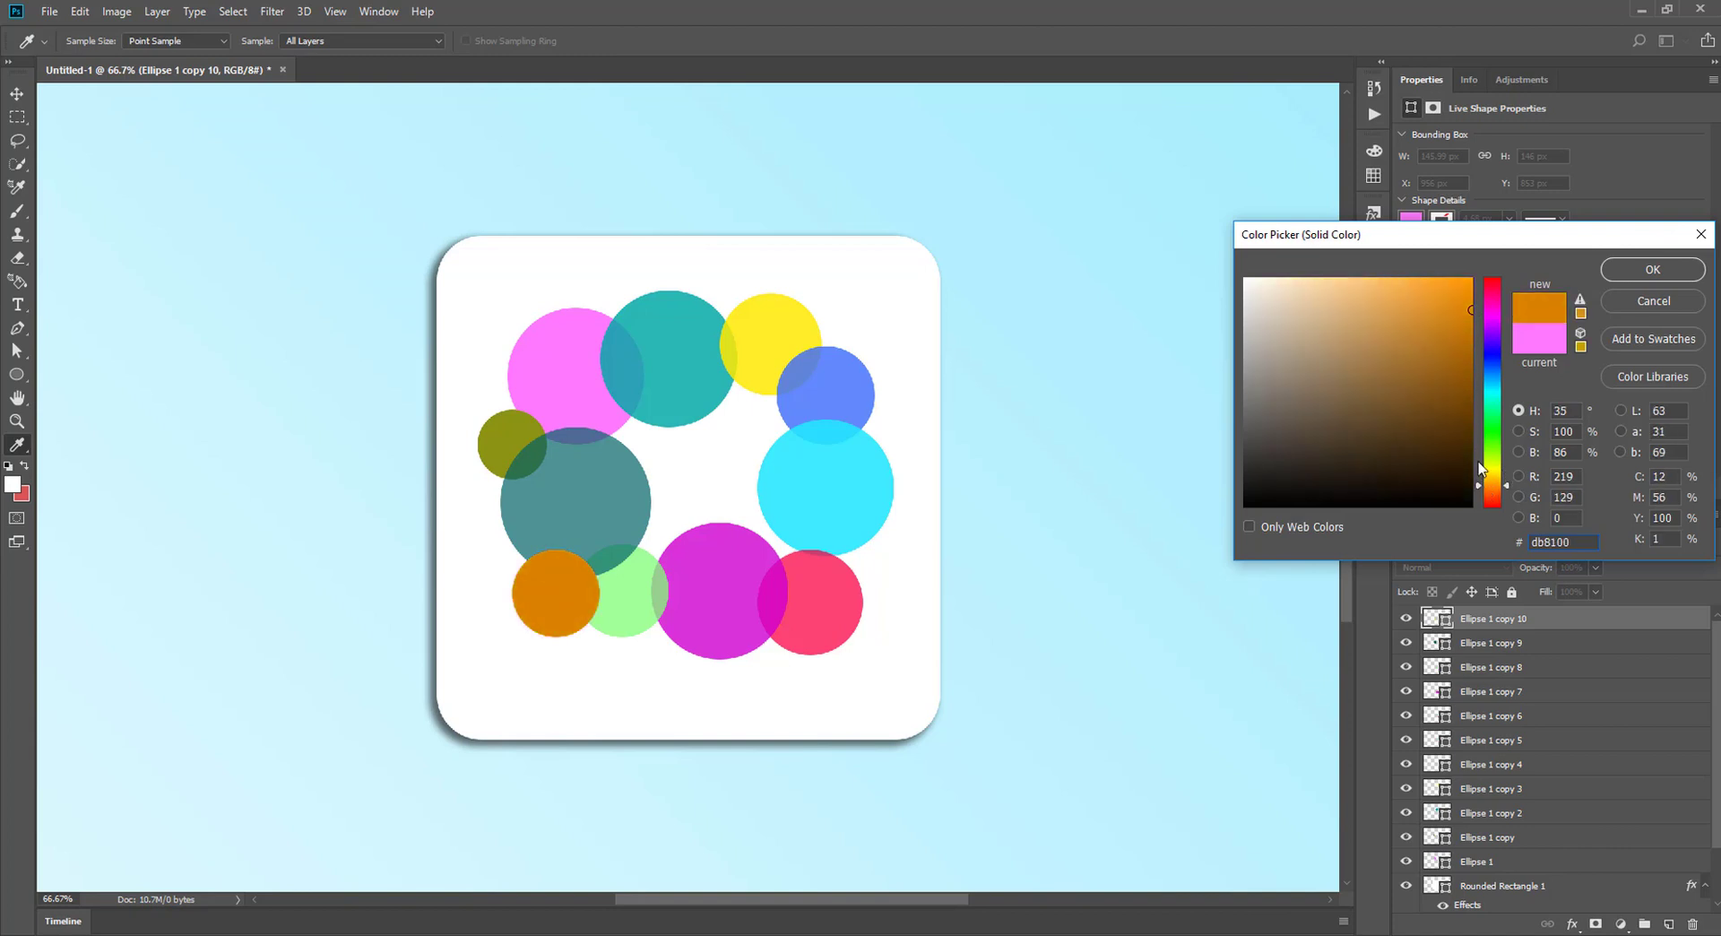
left_click_drag(1467, 291, 1467, 281)
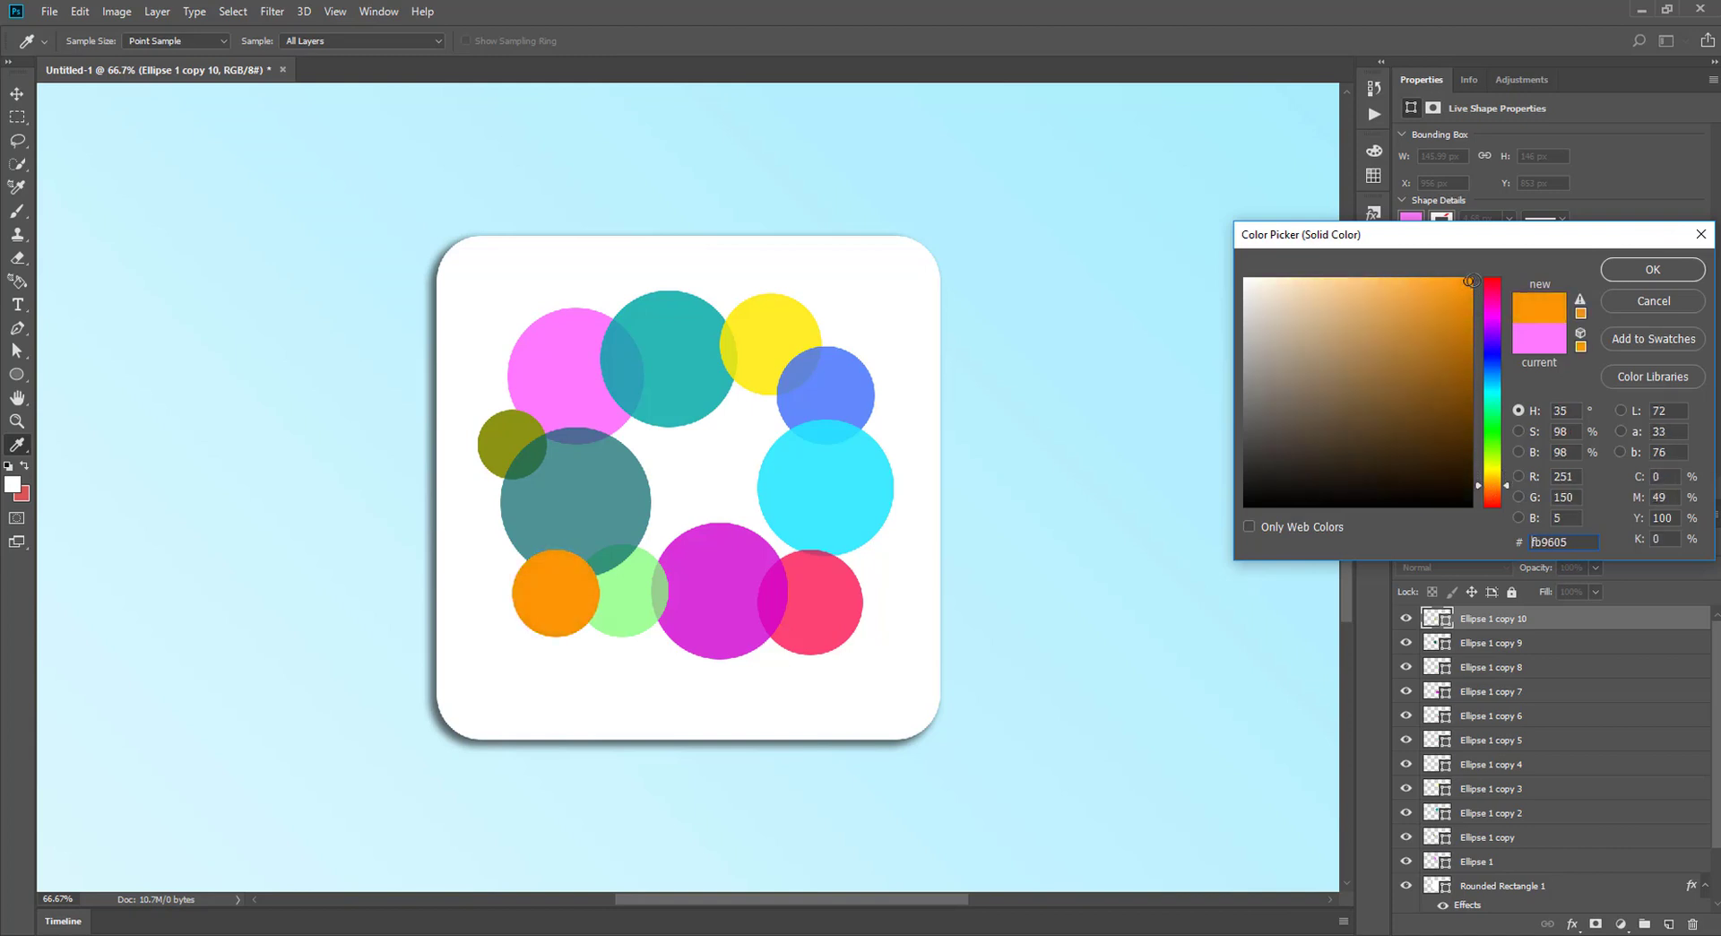
left_click(1633, 271)
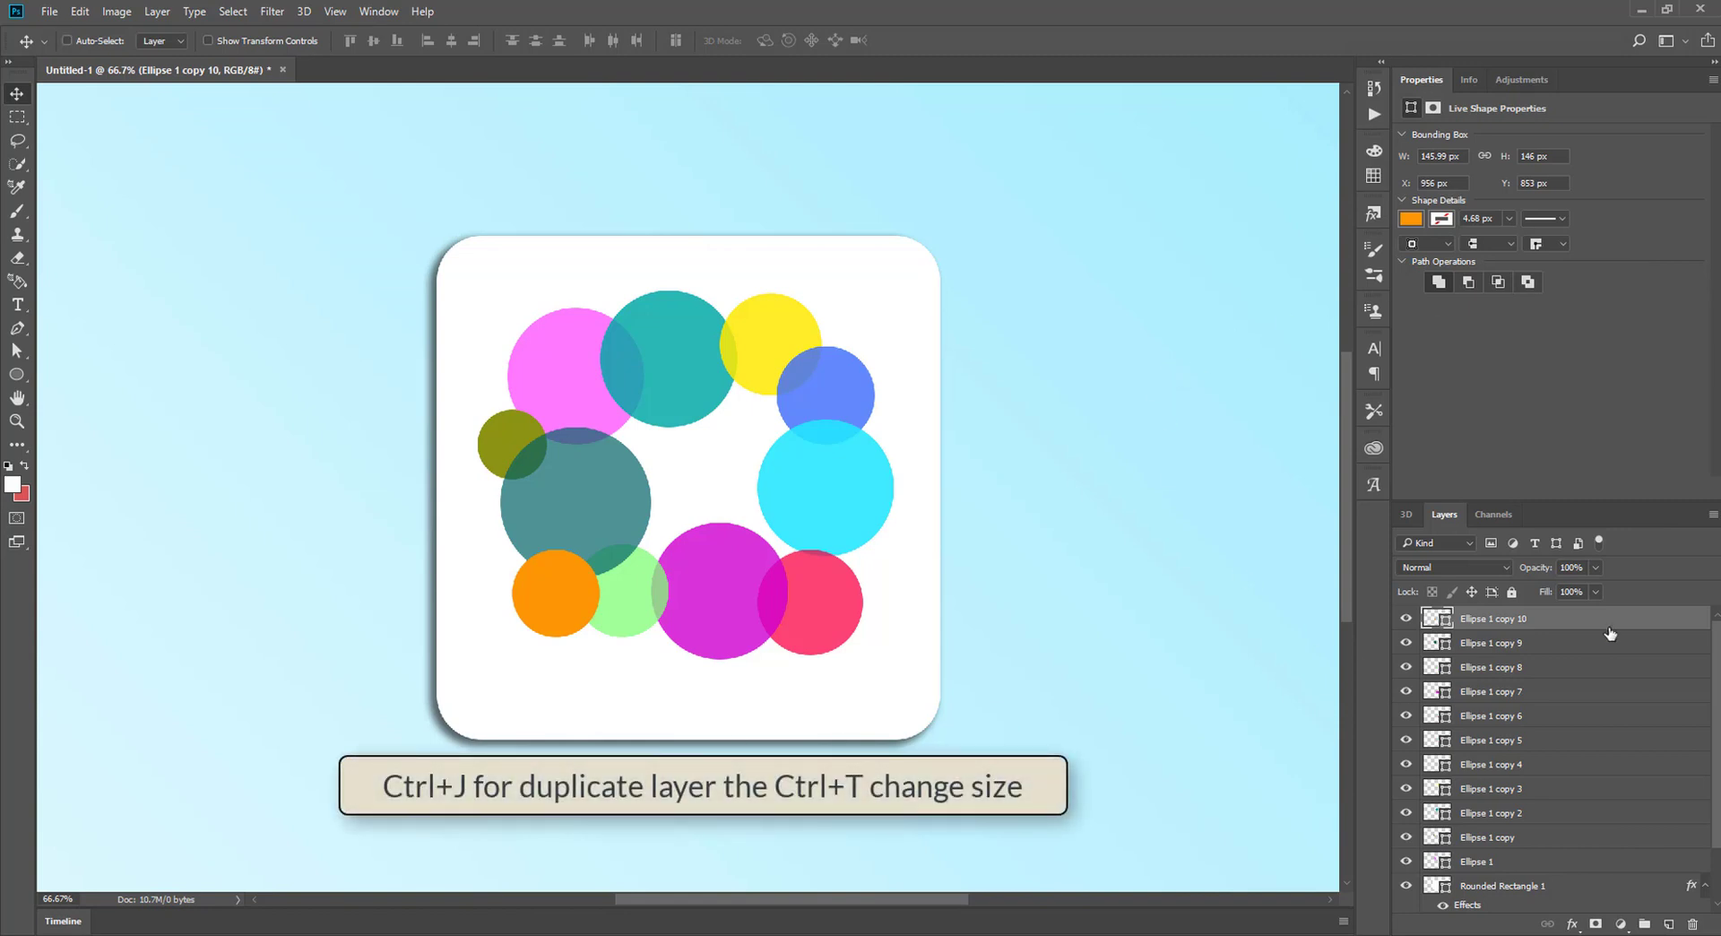
Step: Turn a copy of the orange circle into an oval tilted about 40°, placed up-left beside the blue circle
key("ctrl+j")
mouse_move(567, 610)
left_mouse_down()
mouse_move(799, 425)
mouse_move(788, 635)
left_mouse_up()
key("ctrl+t")
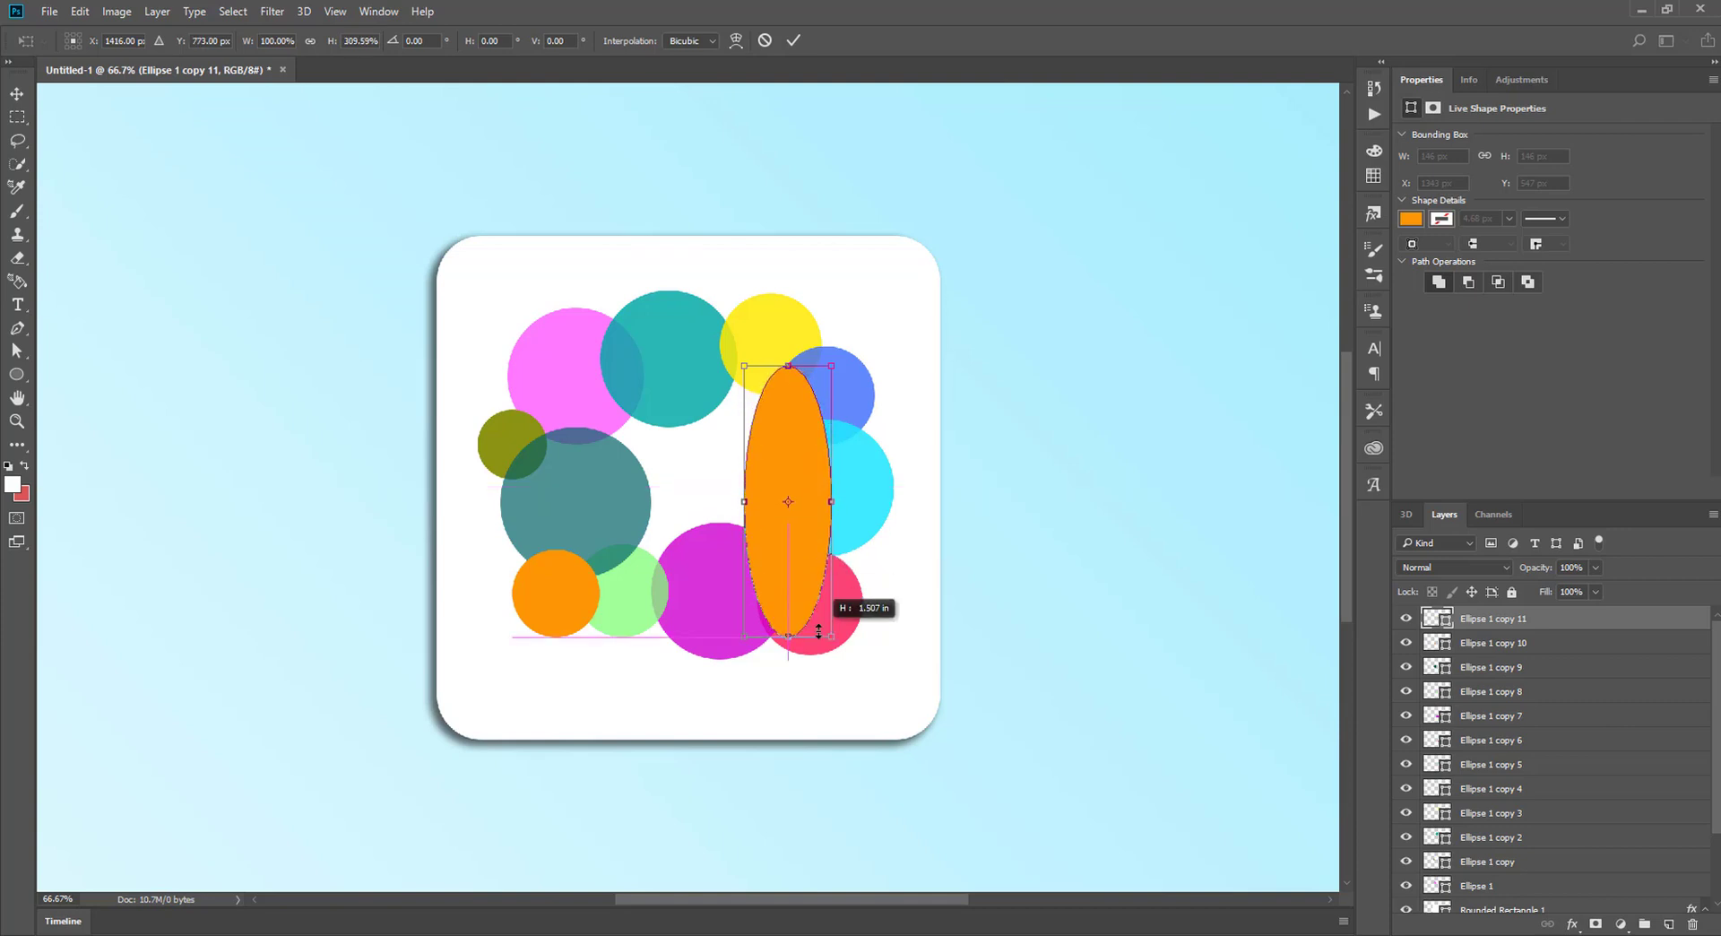
left_click_drag(915, 504, 894, 587)
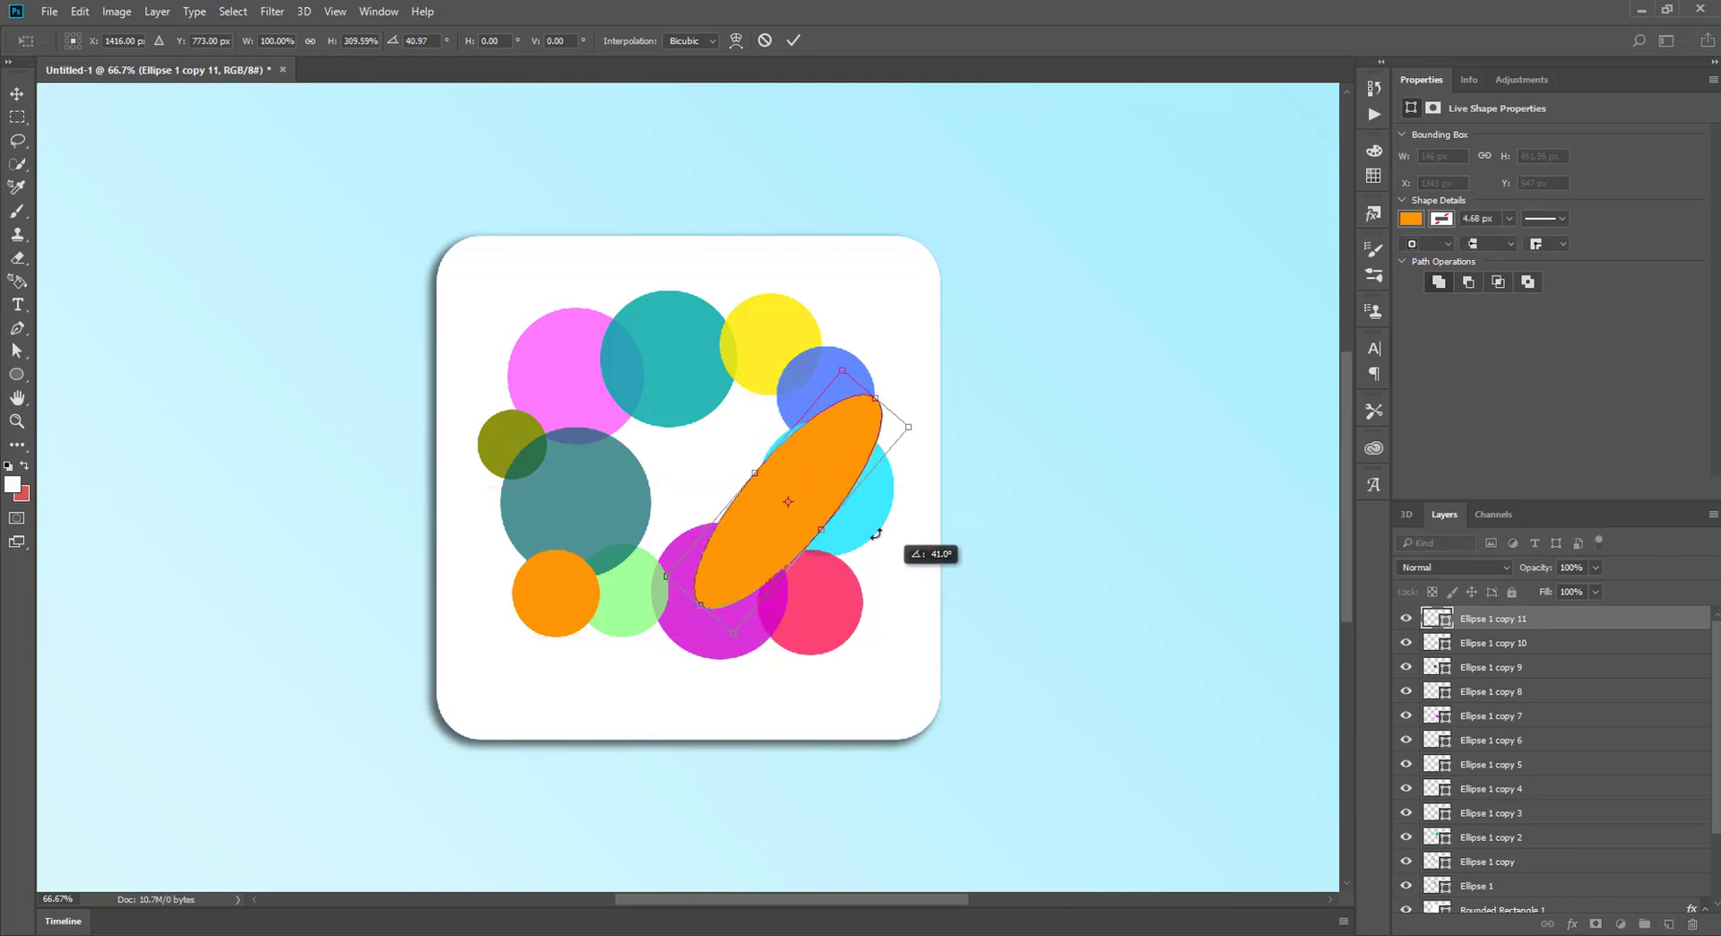
left_click_drag(851, 491, 818, 410)
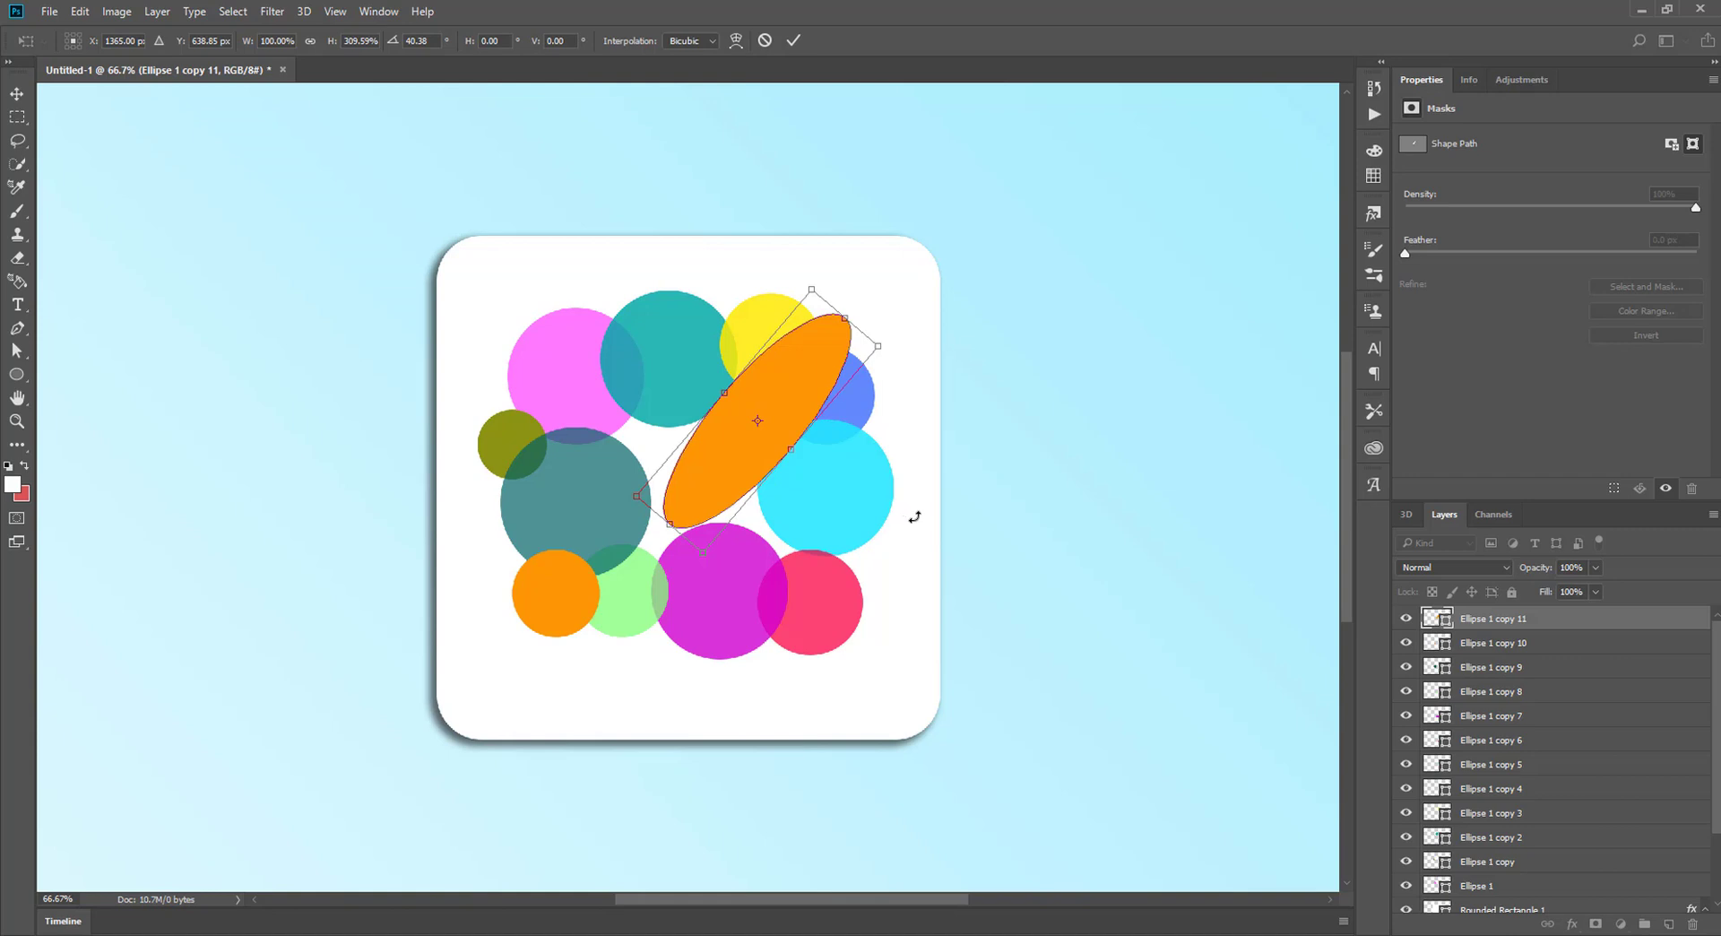
key("Return")
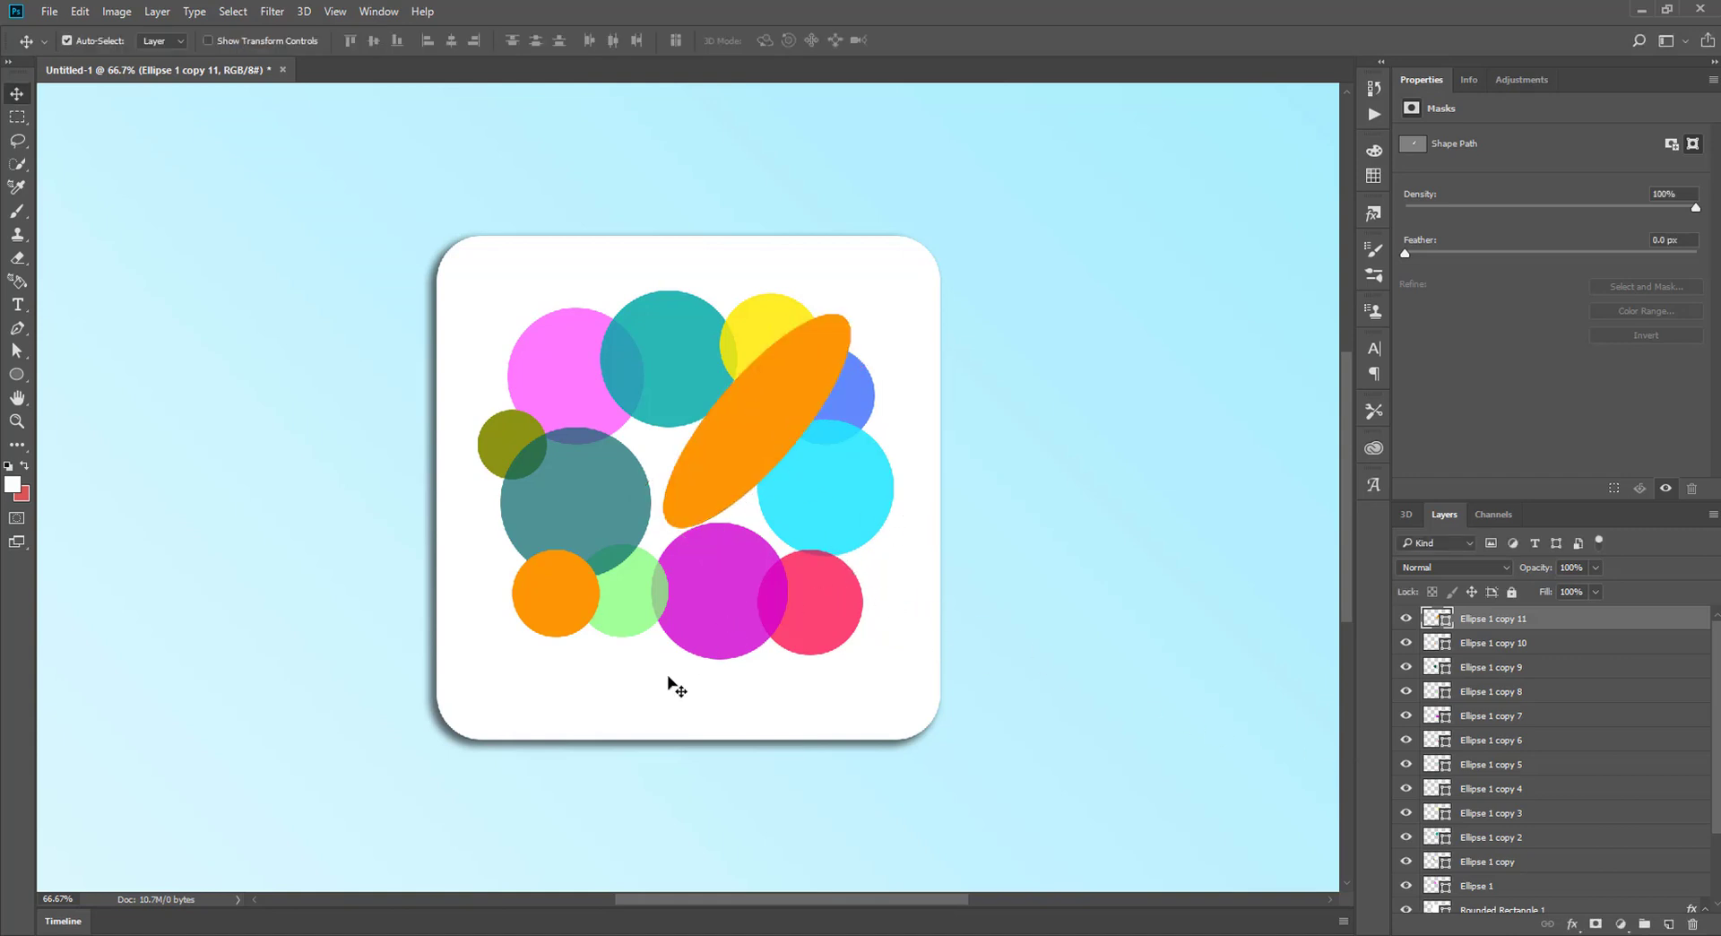
Step: Enlarge another orange-circle copy nearly fourfold and centre it on the card above all circles
left_click(592, 605)
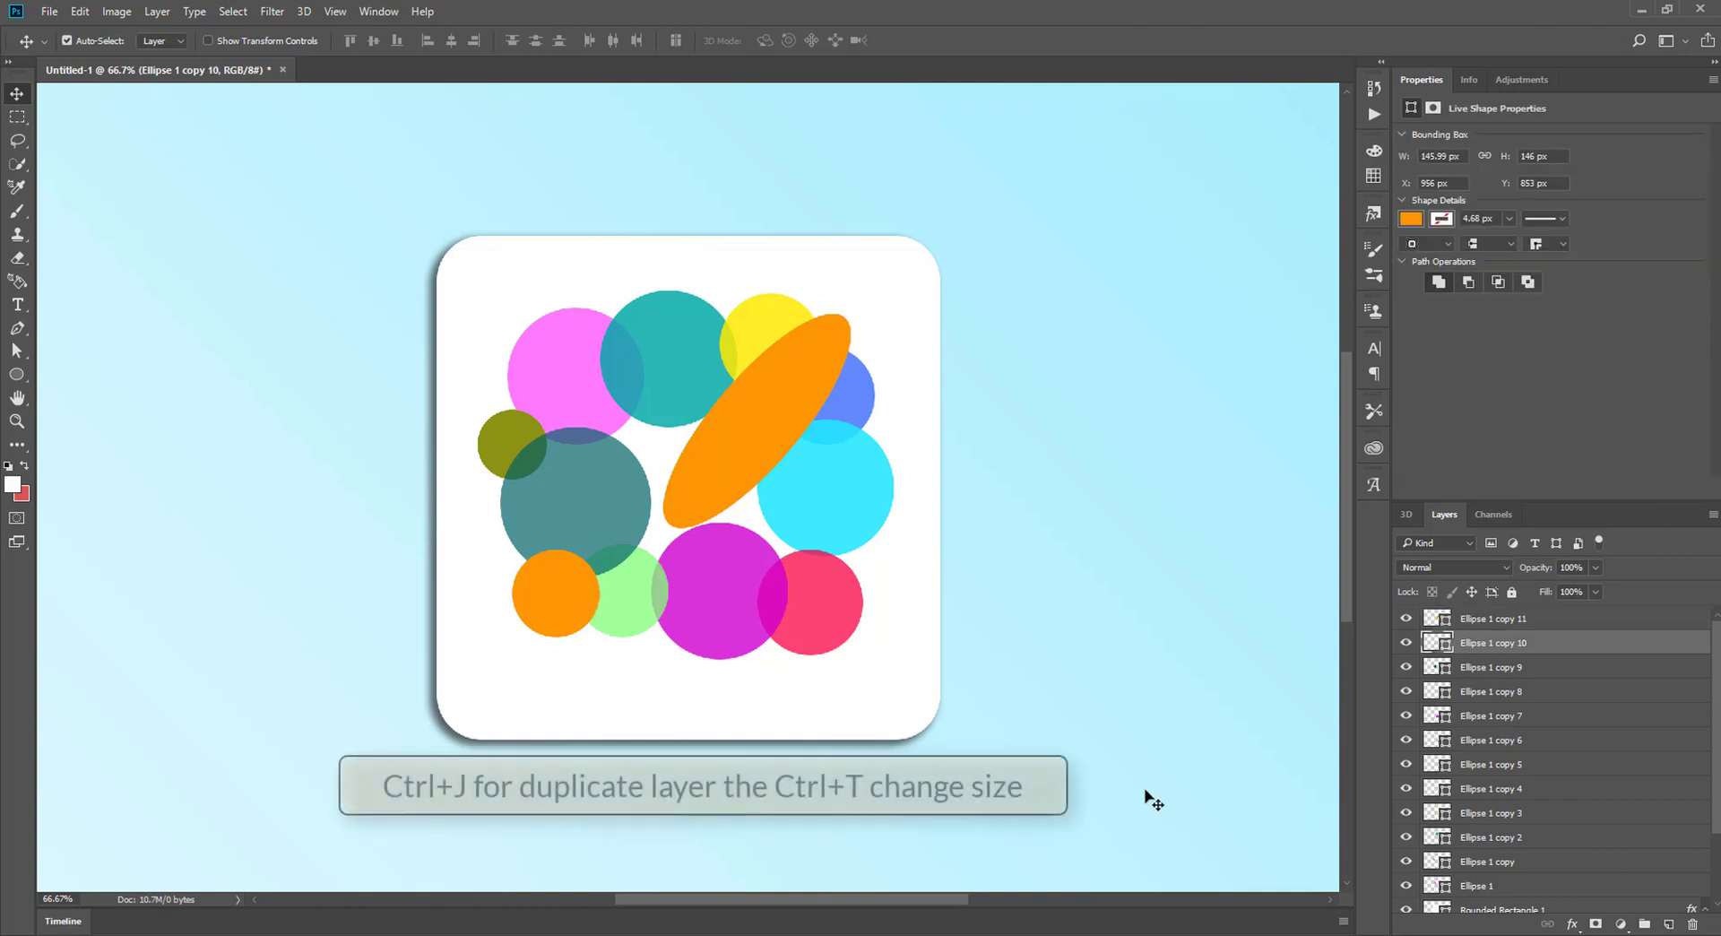
key("ctrl+j")
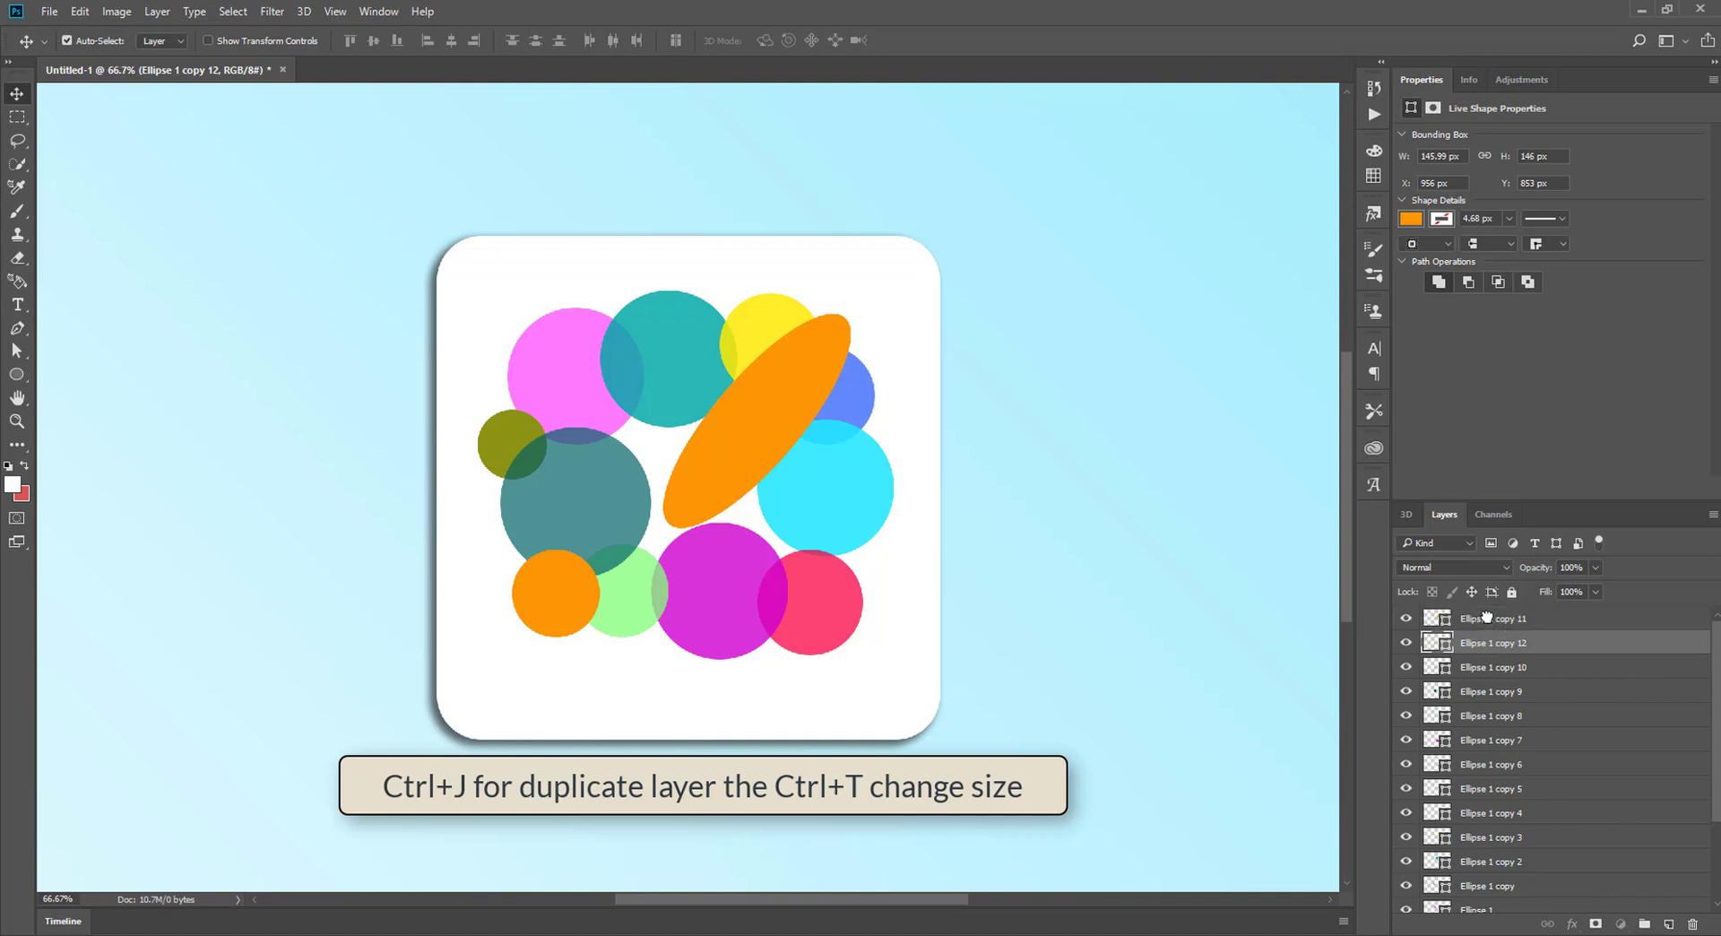
left_click_drag(1489, 643, 1523, 613)
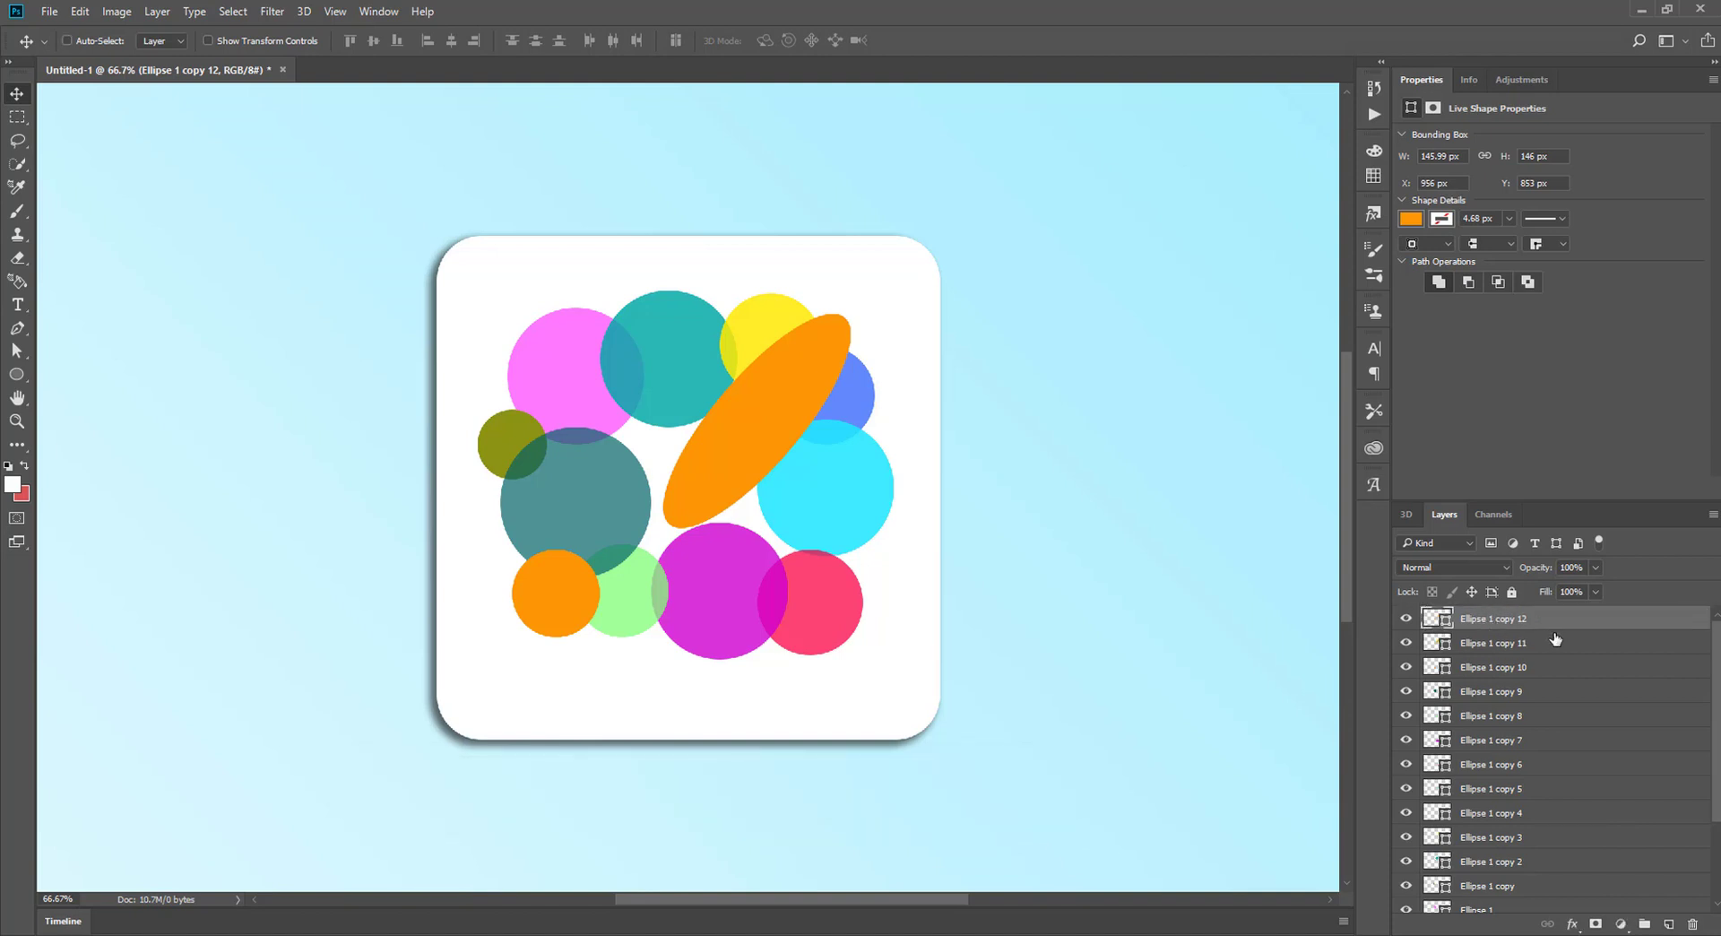
key("ctrl+t")
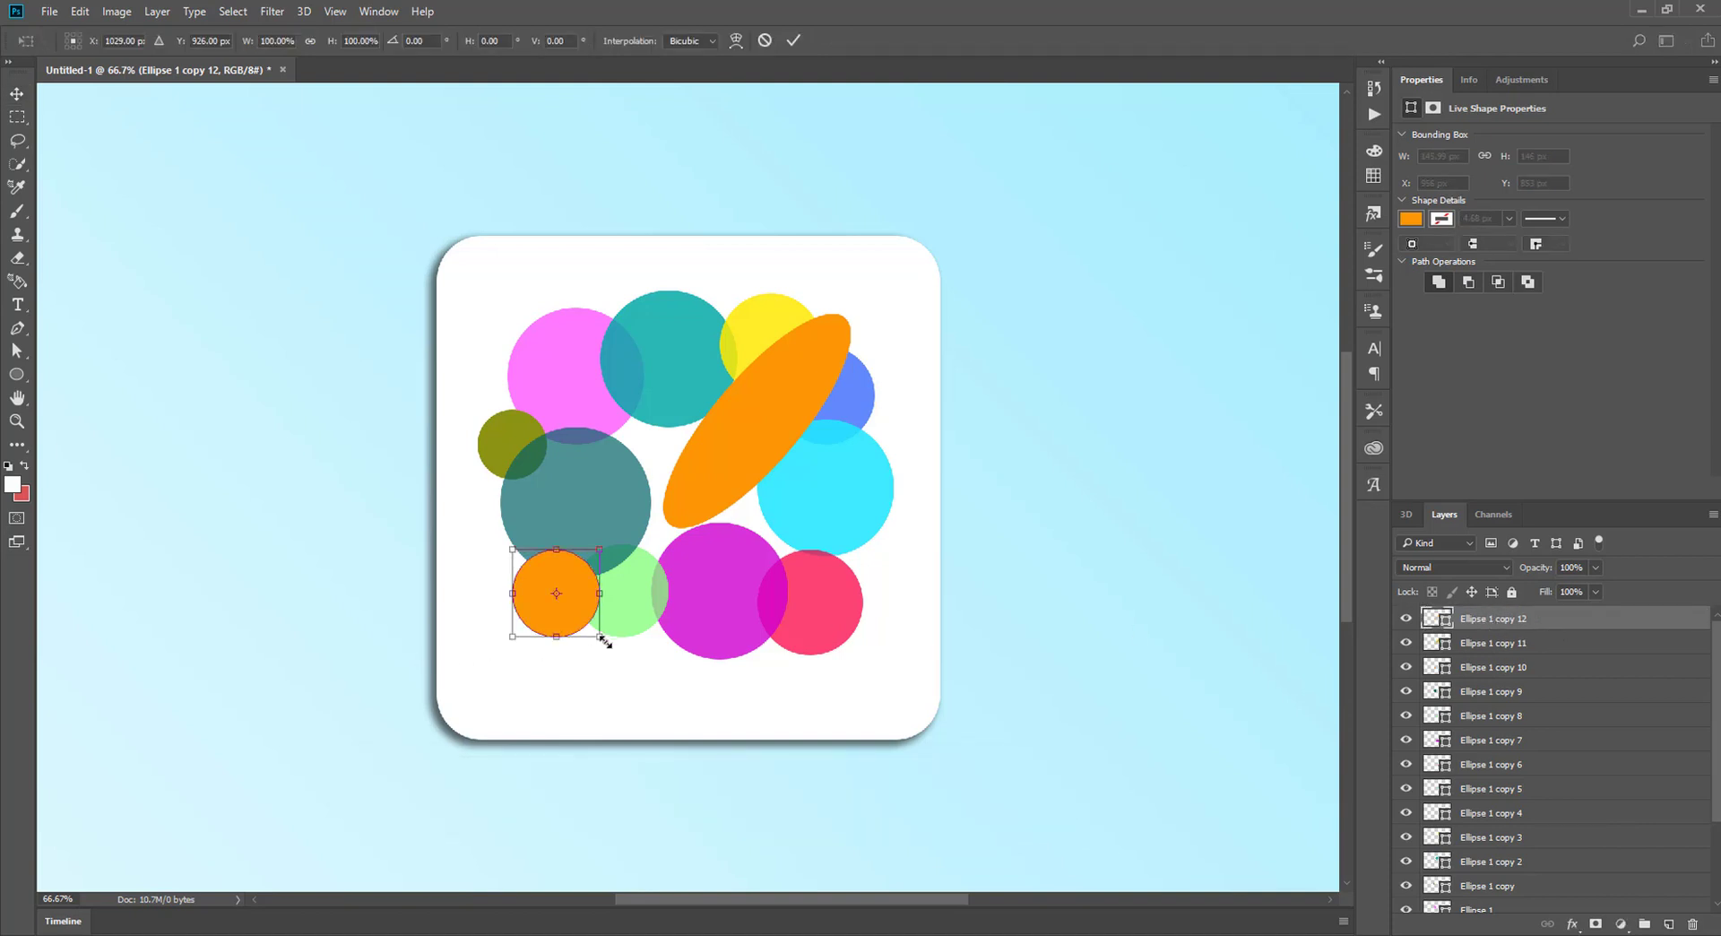
left_click_drag(600, 637, 721, 758)
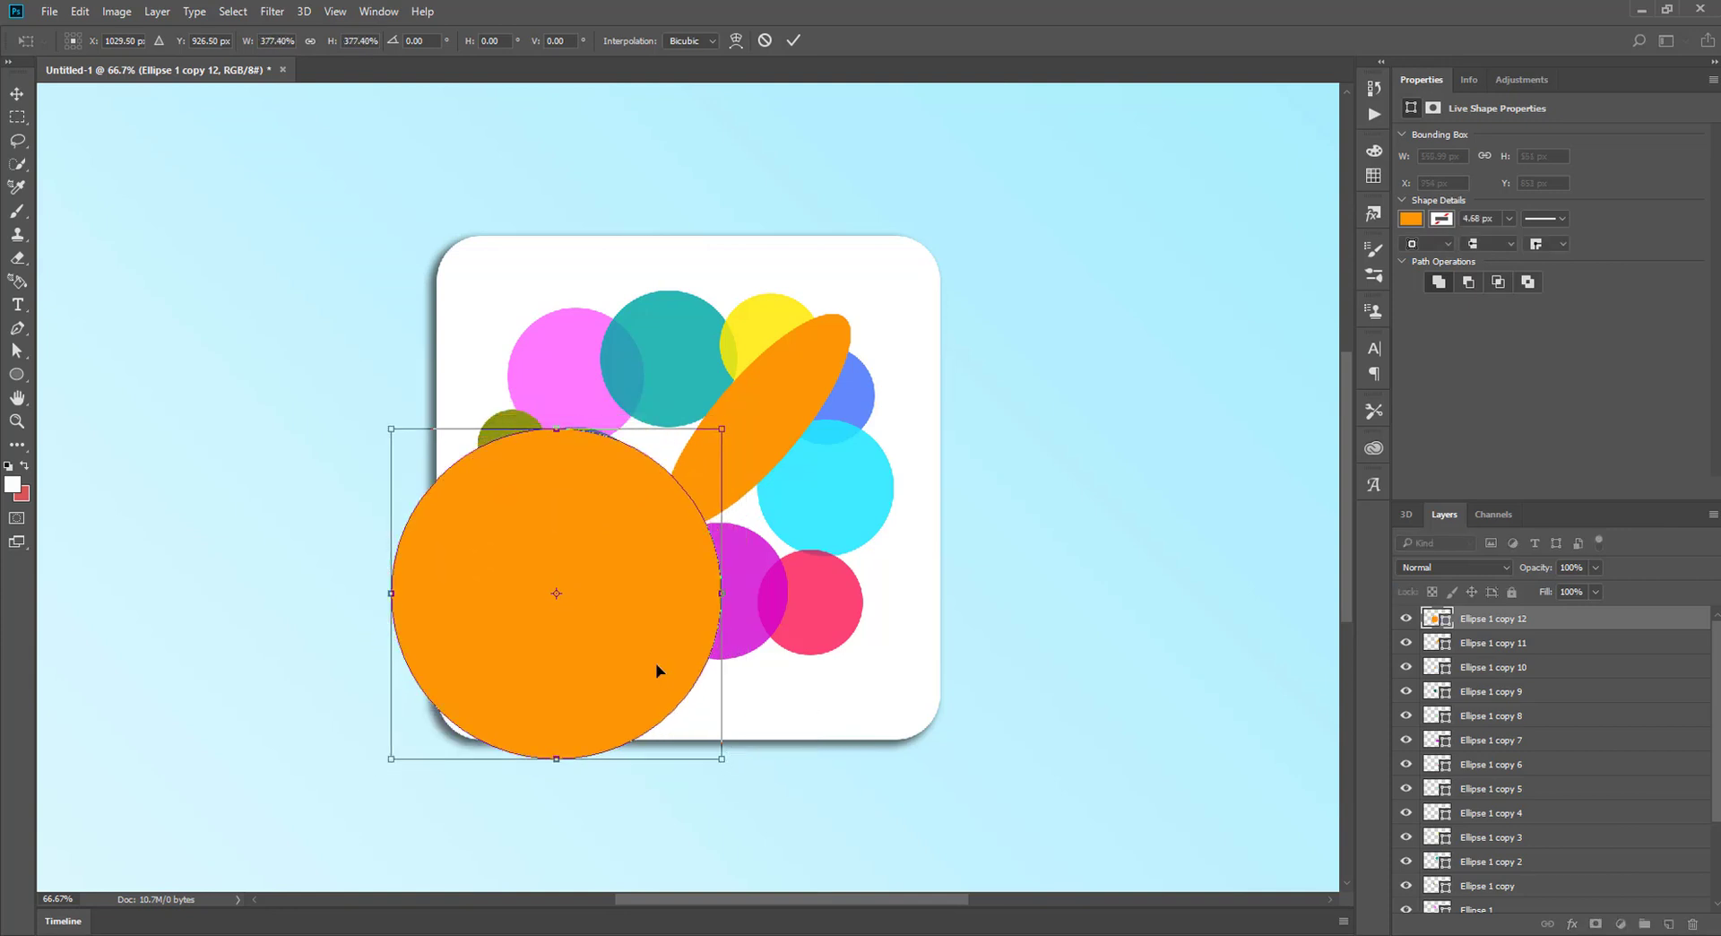
left_click_drag(656, 670, 792, 545)
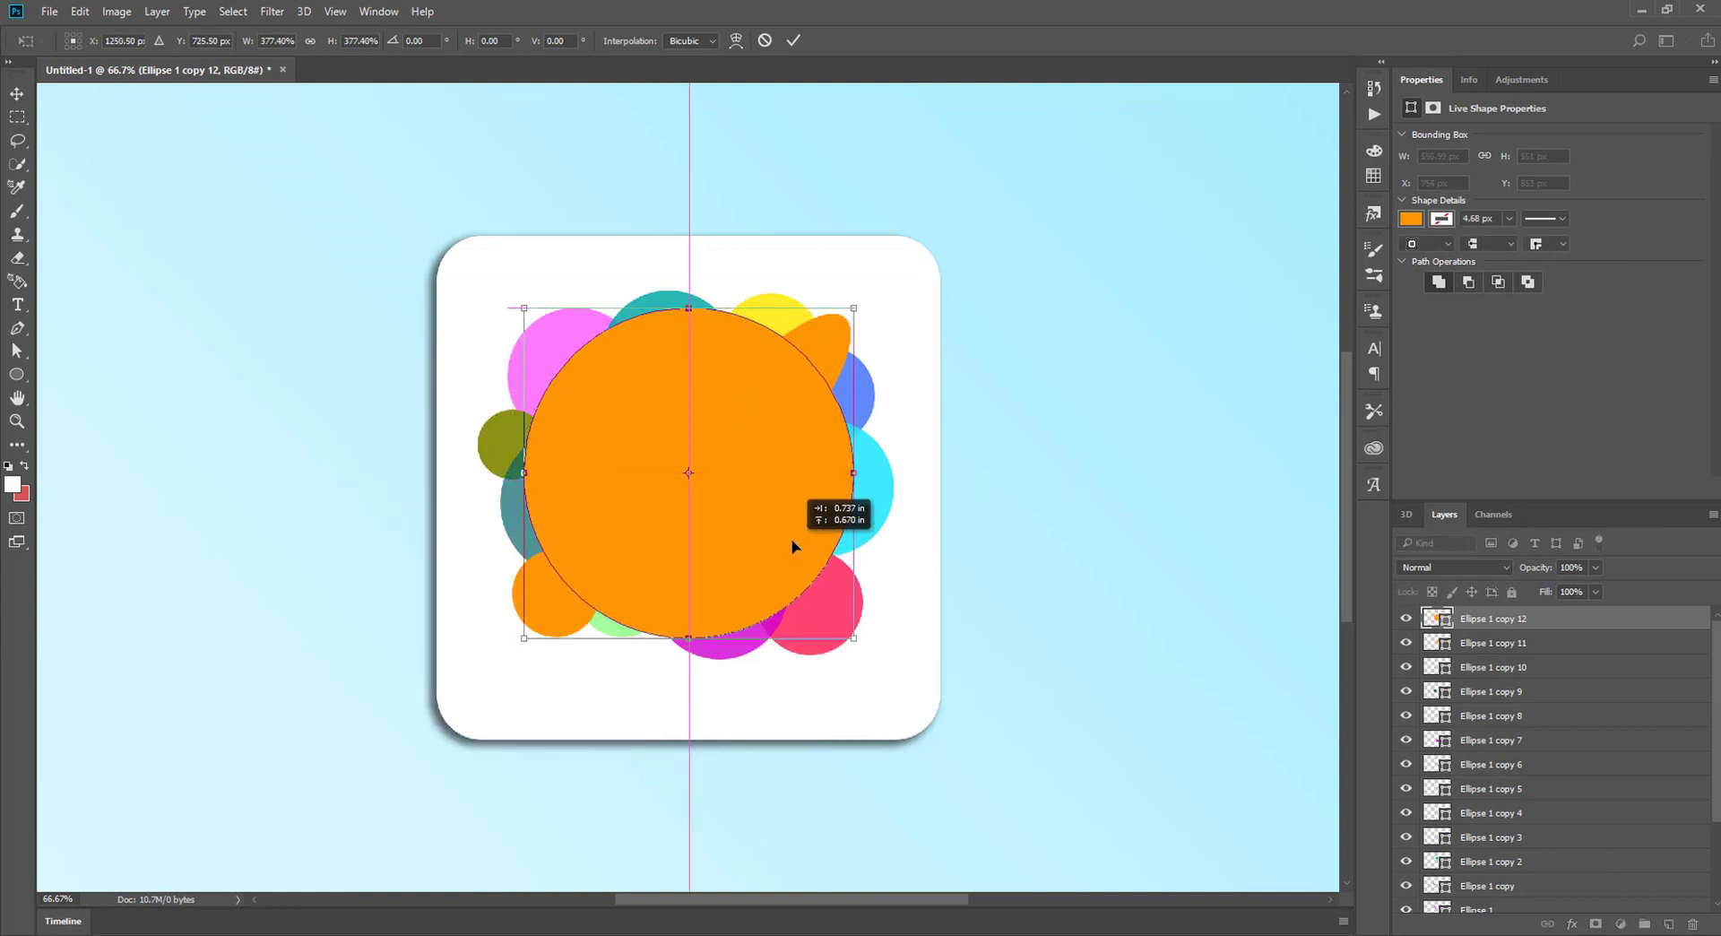
left_click_drag(849, 634, 842, 629)
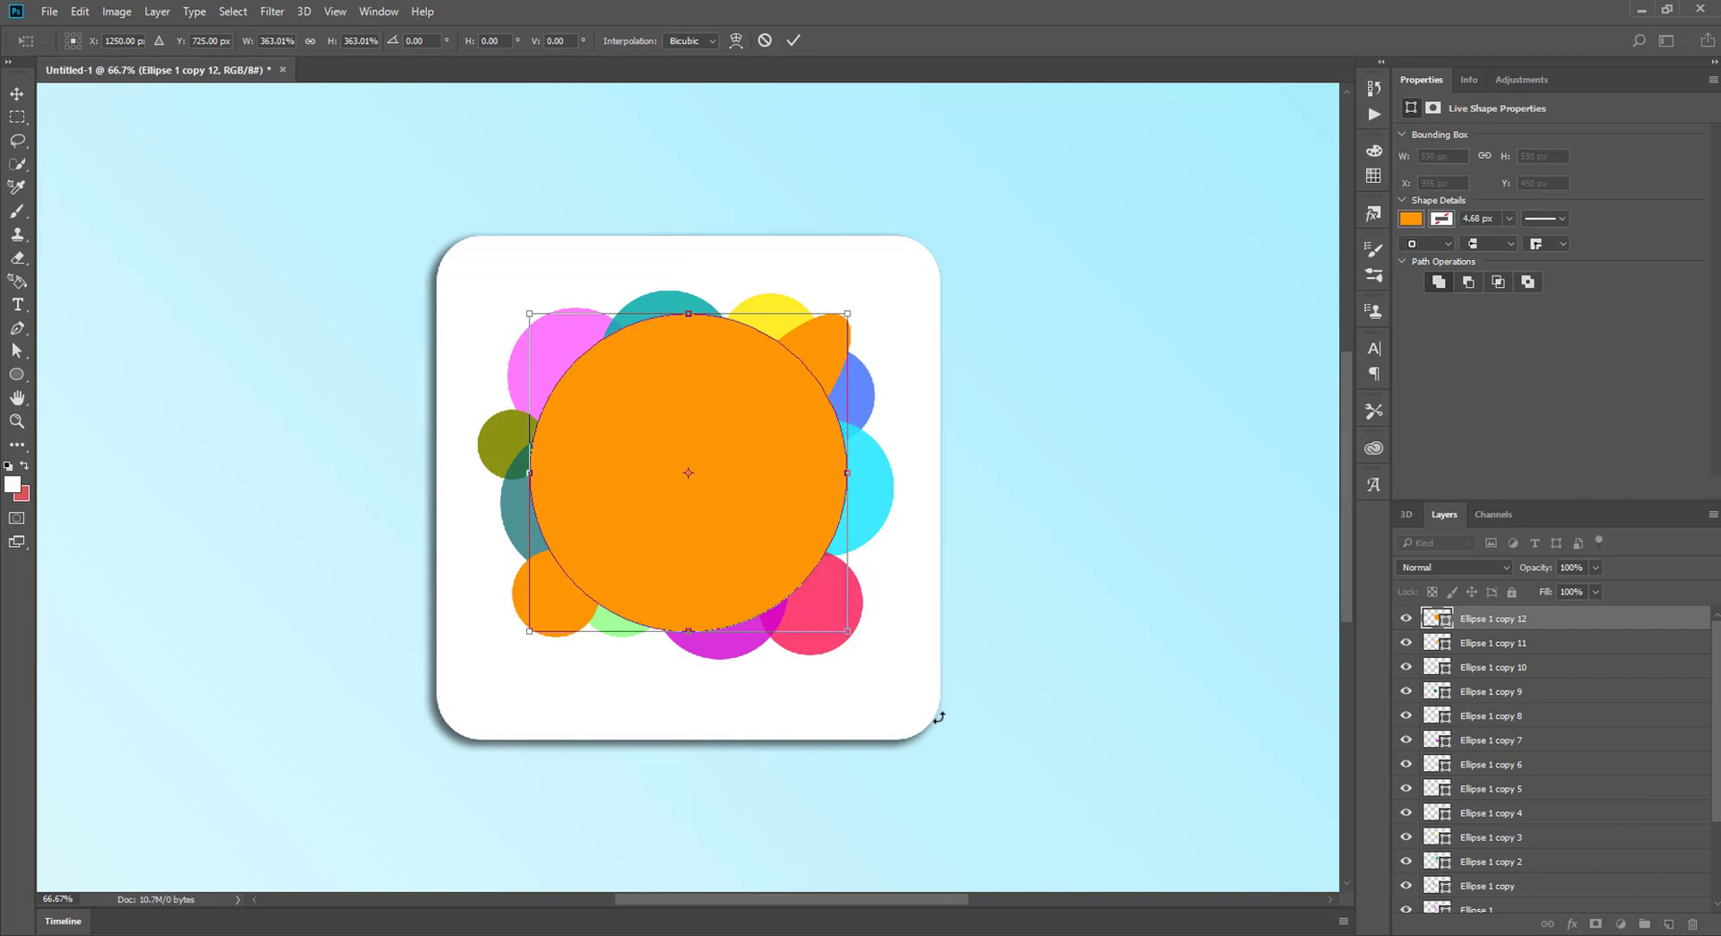
key("Return")
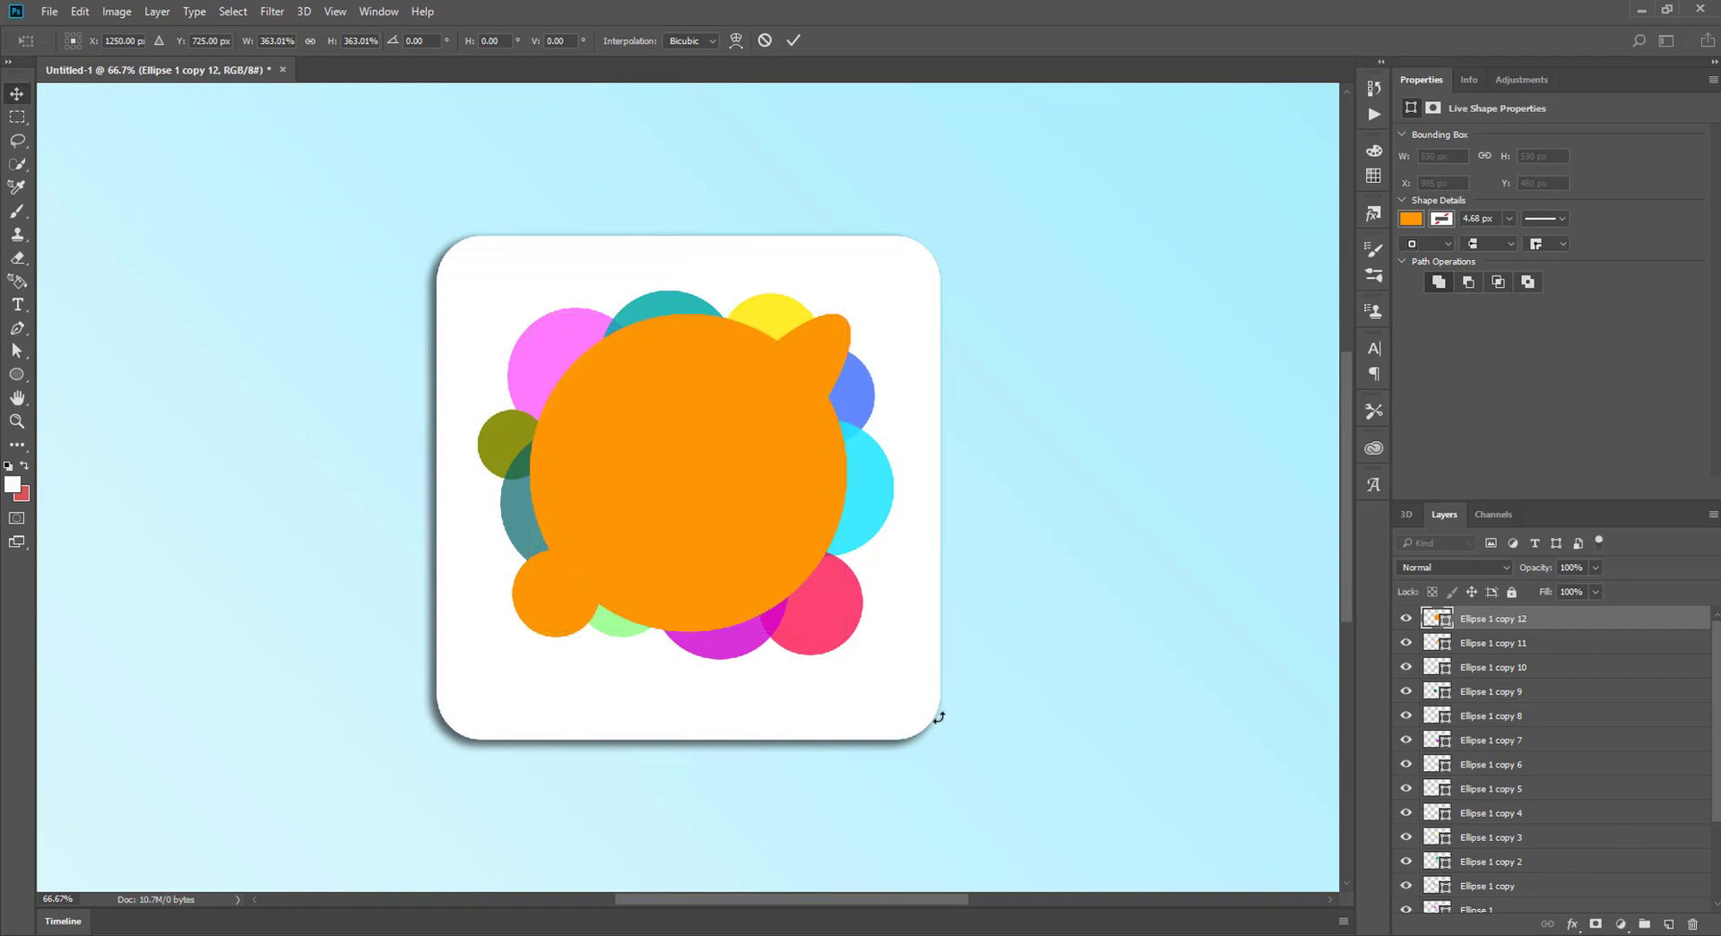
left_click(618, 637)
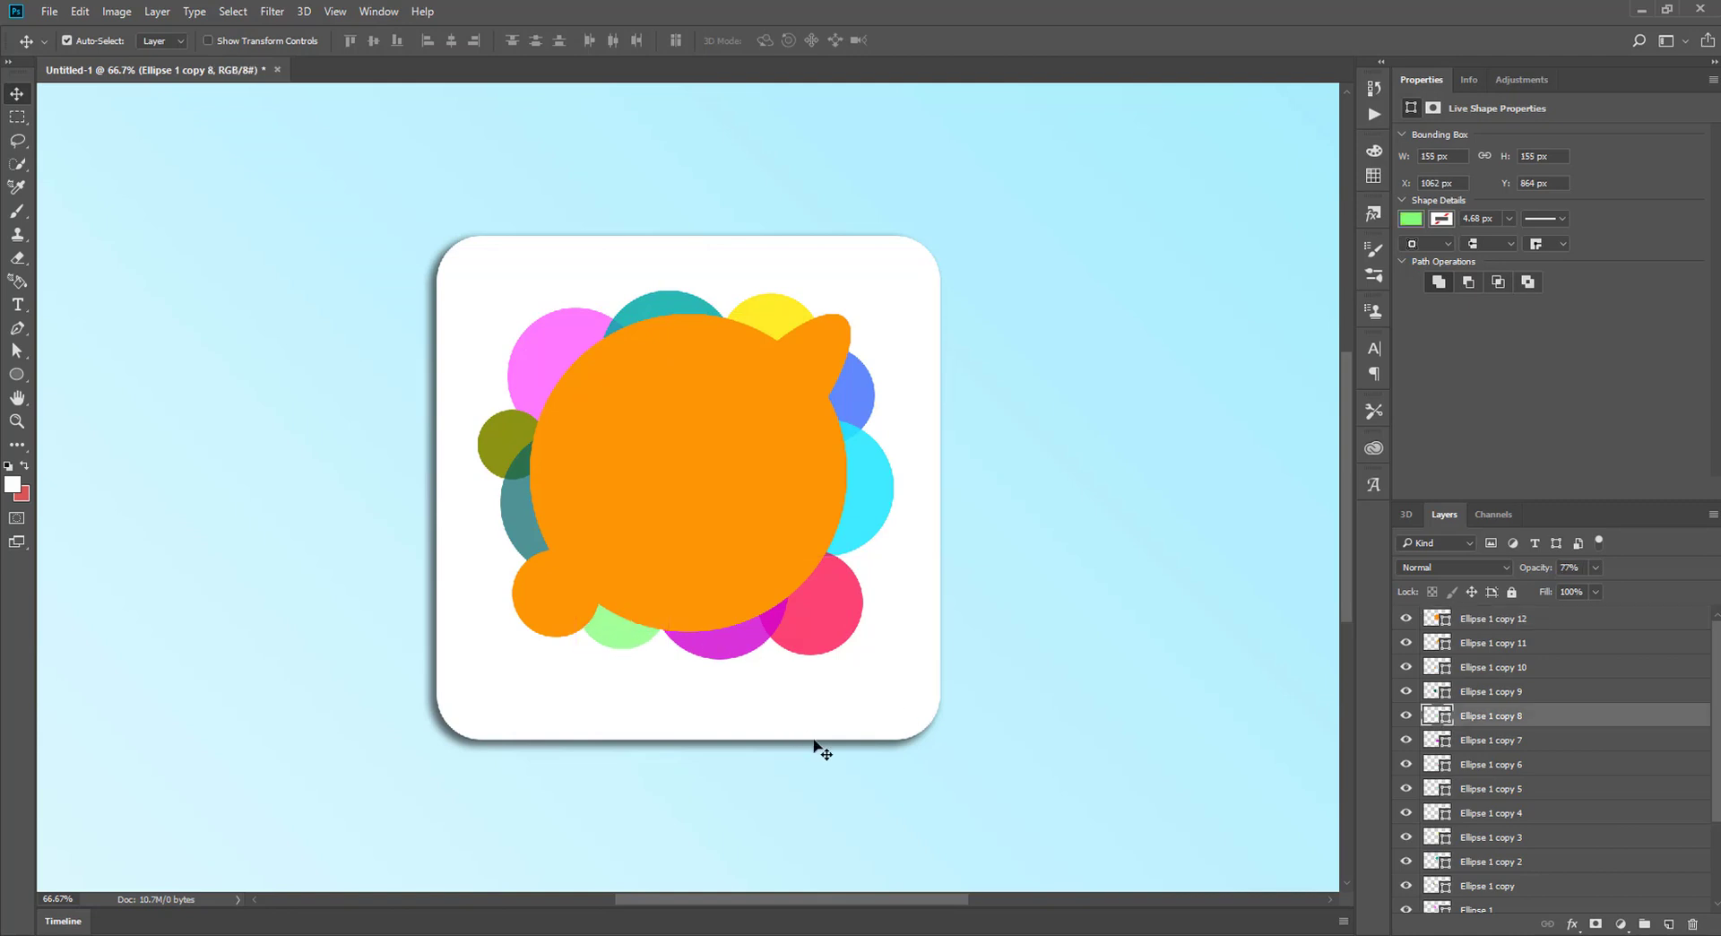
Step: Recolour the big central disc Ellipse 1 copy 12 to pale peach #ffecd2
double_click(1453, 621)
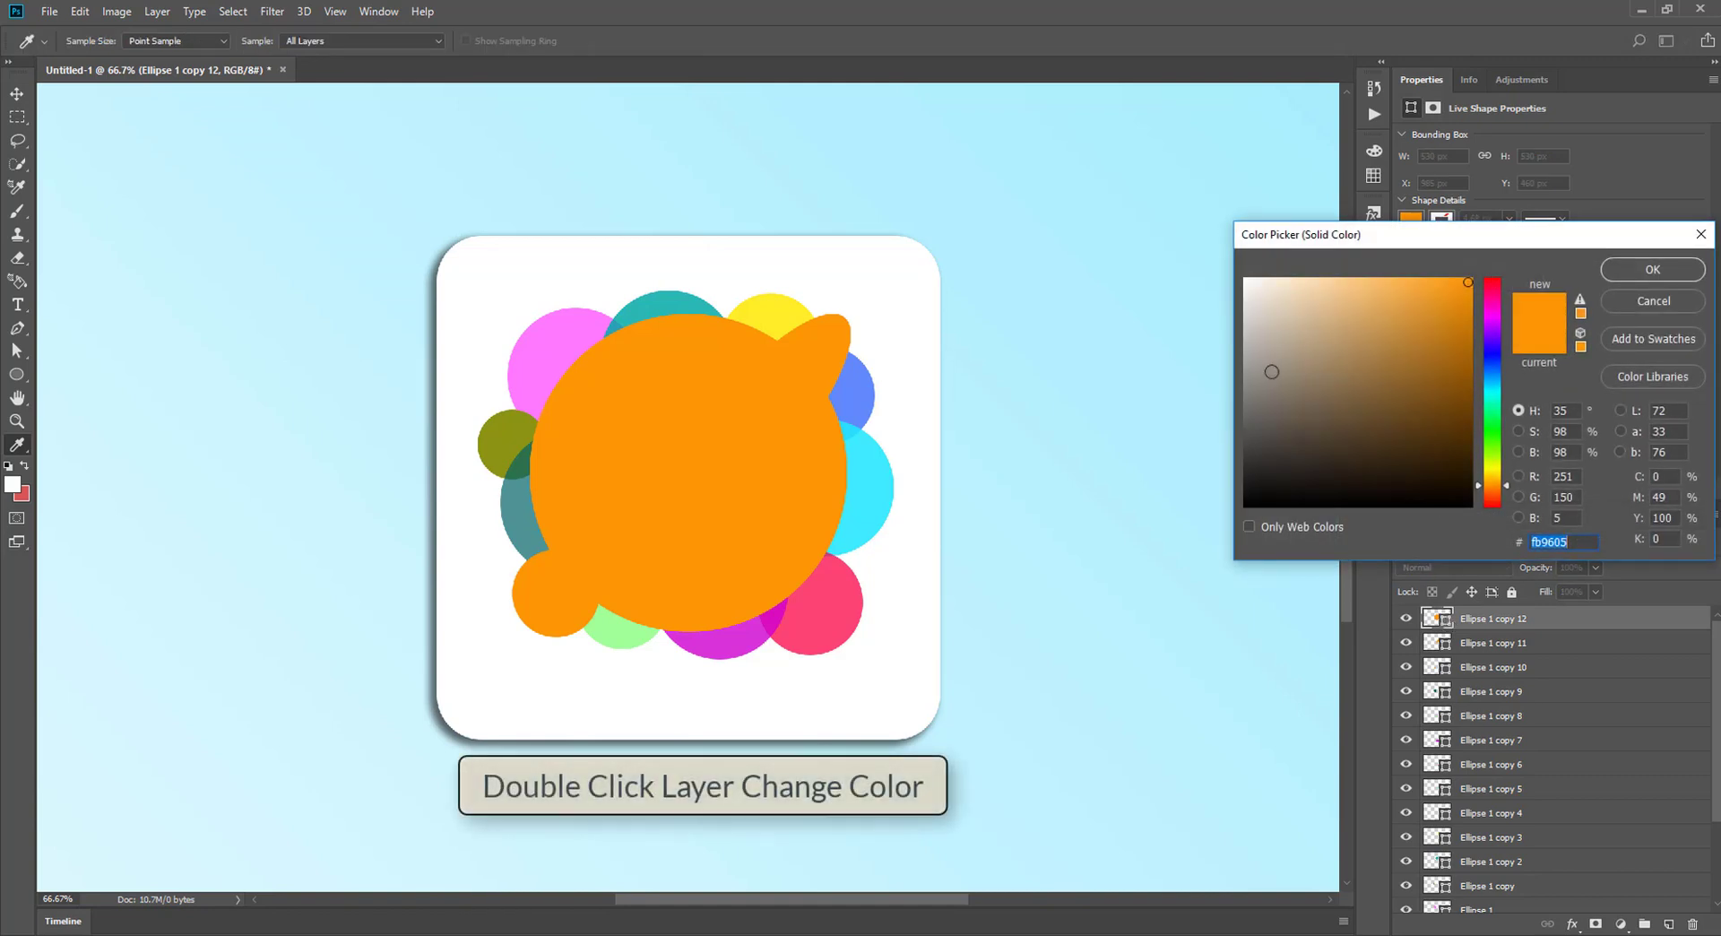
left_click_drag(1287, 298, 1283, 277)
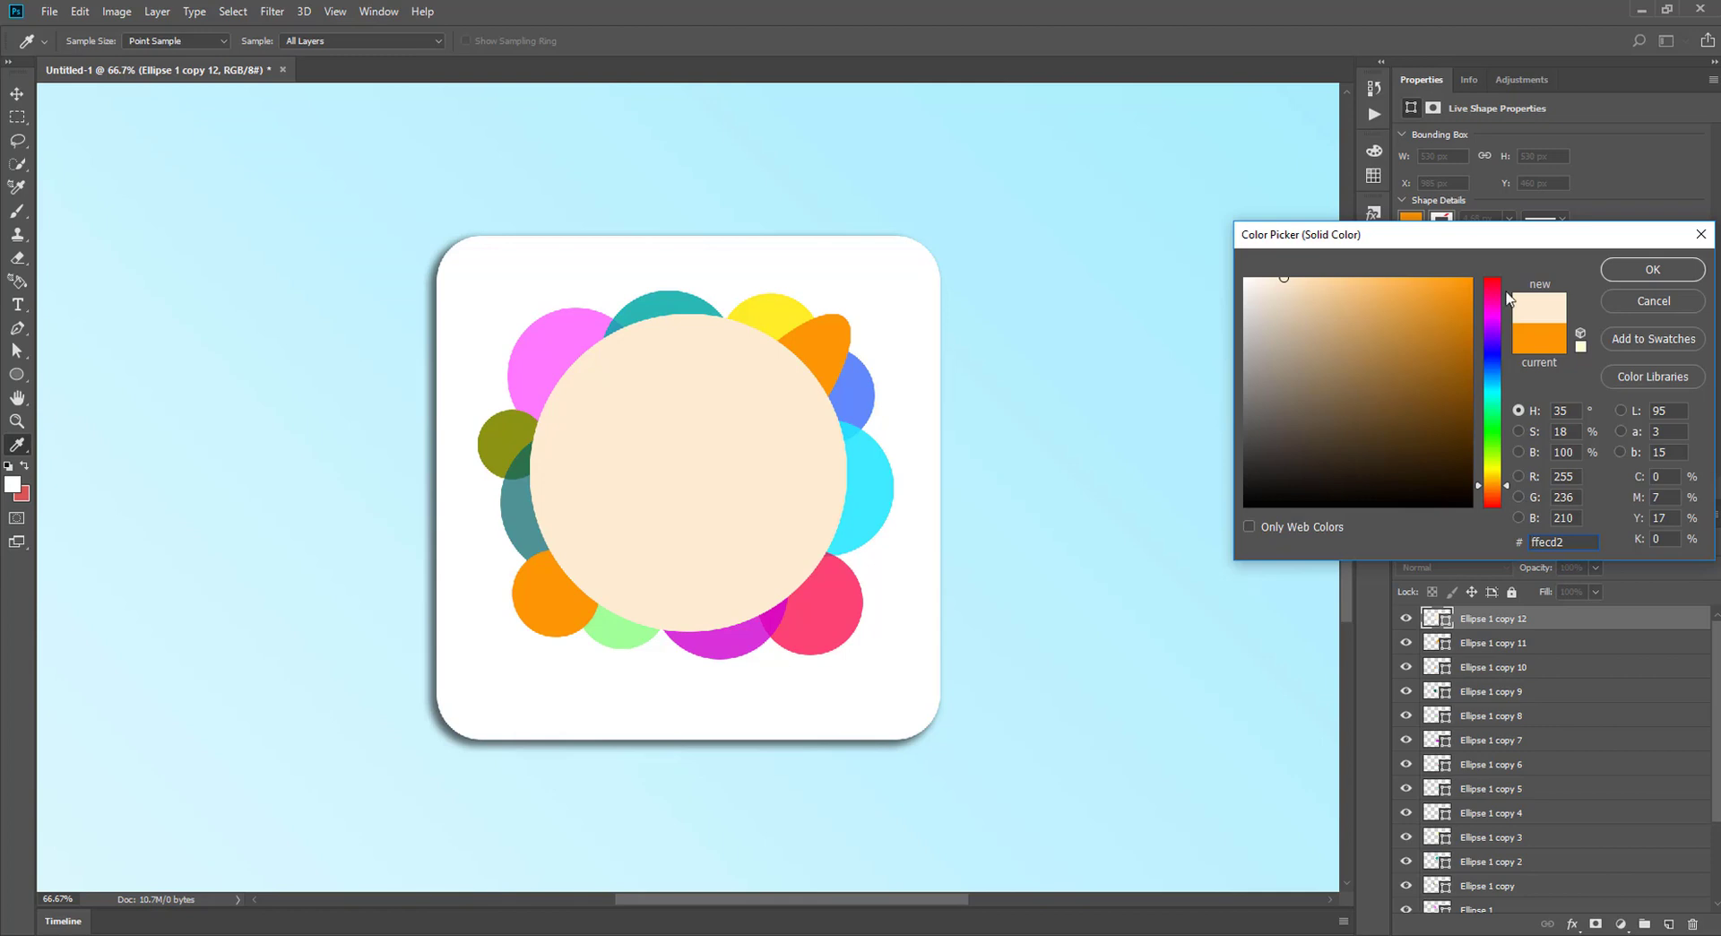
left_click(1631, 271)
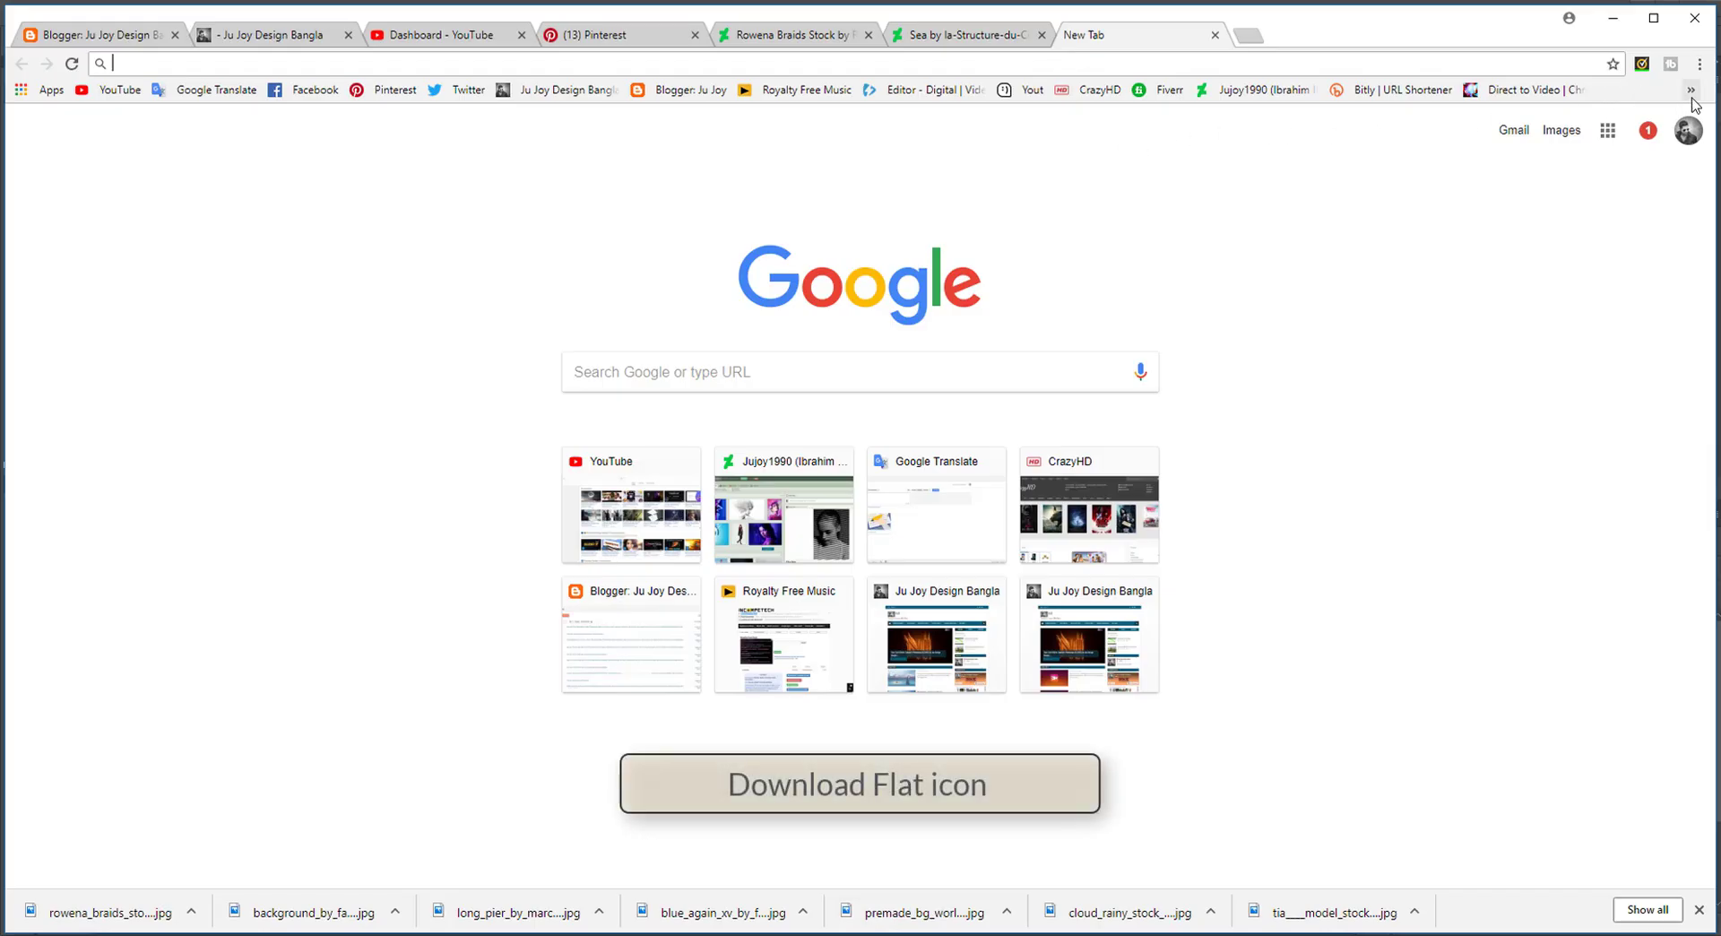
Step: Open Flaticon from the bookmarks and search for MUSIC icons
left_click(1690, 89)
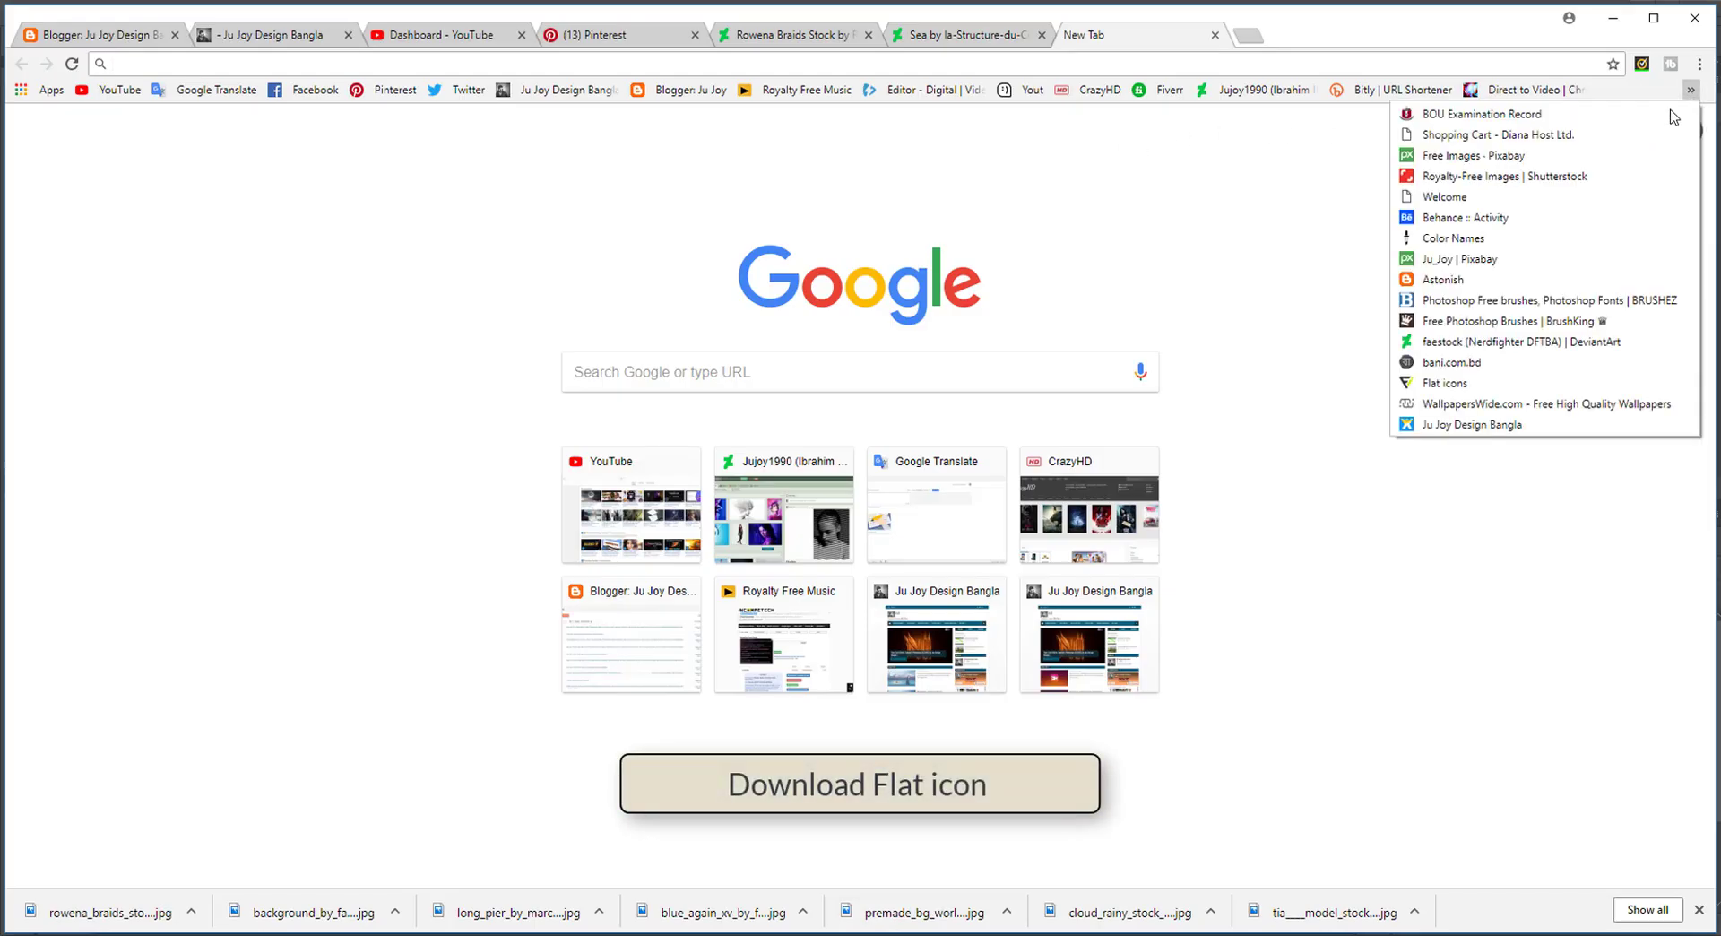
left_click(1469, 383)
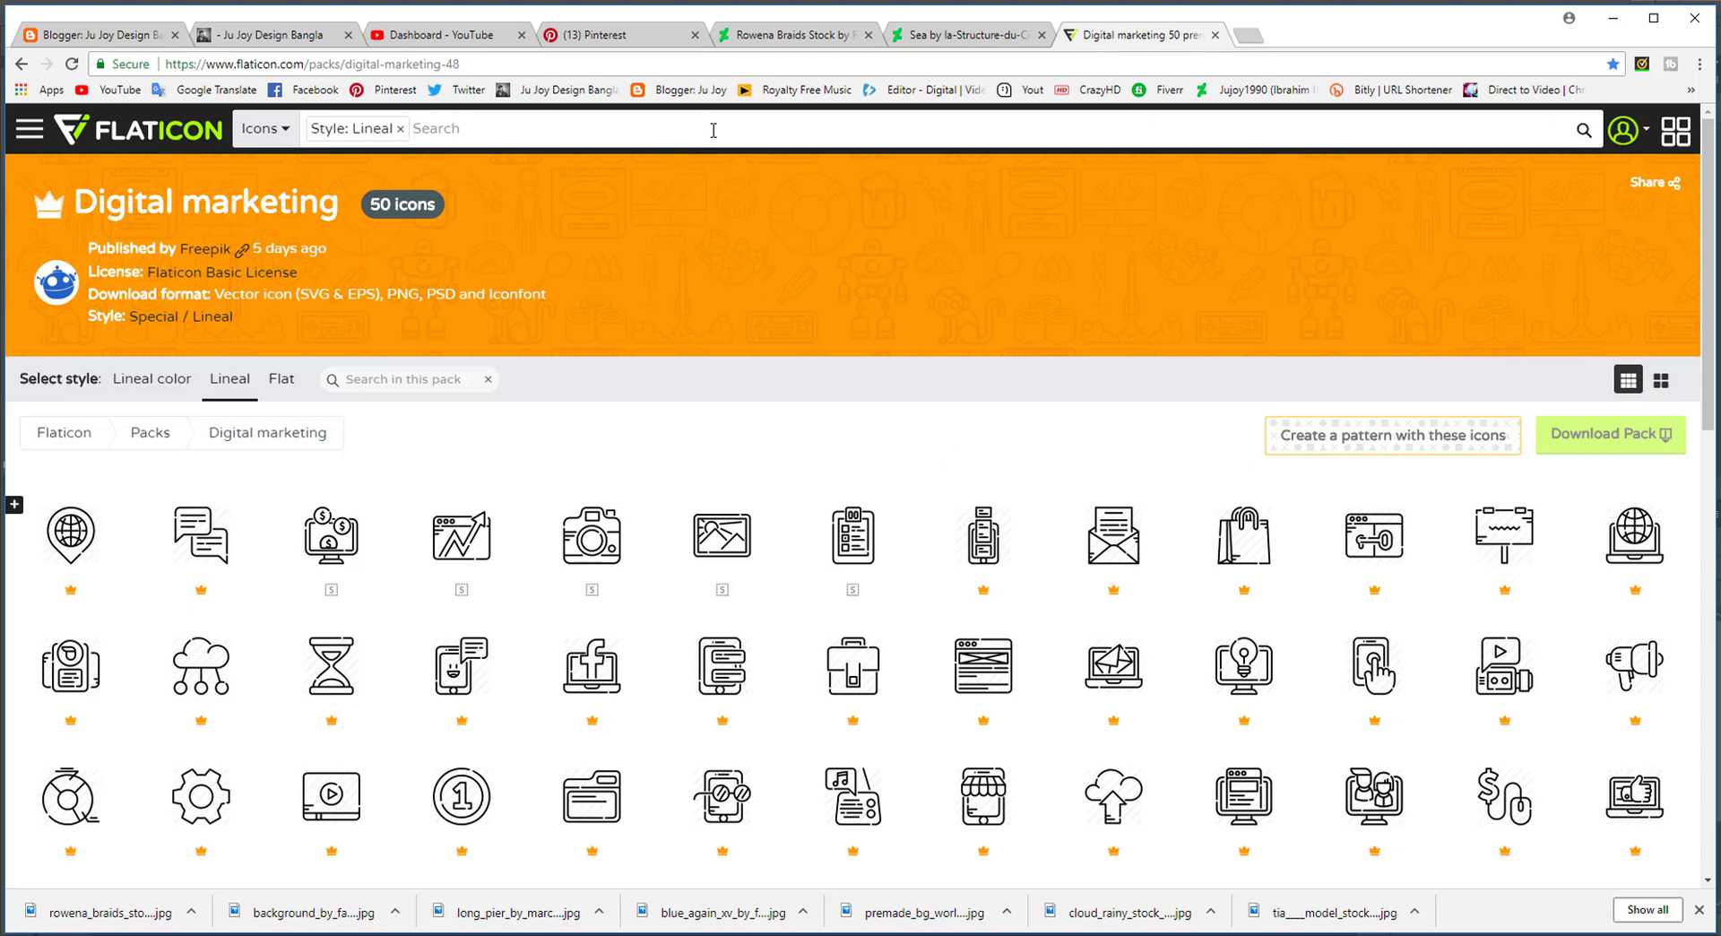
type("MU")
type("SIC")
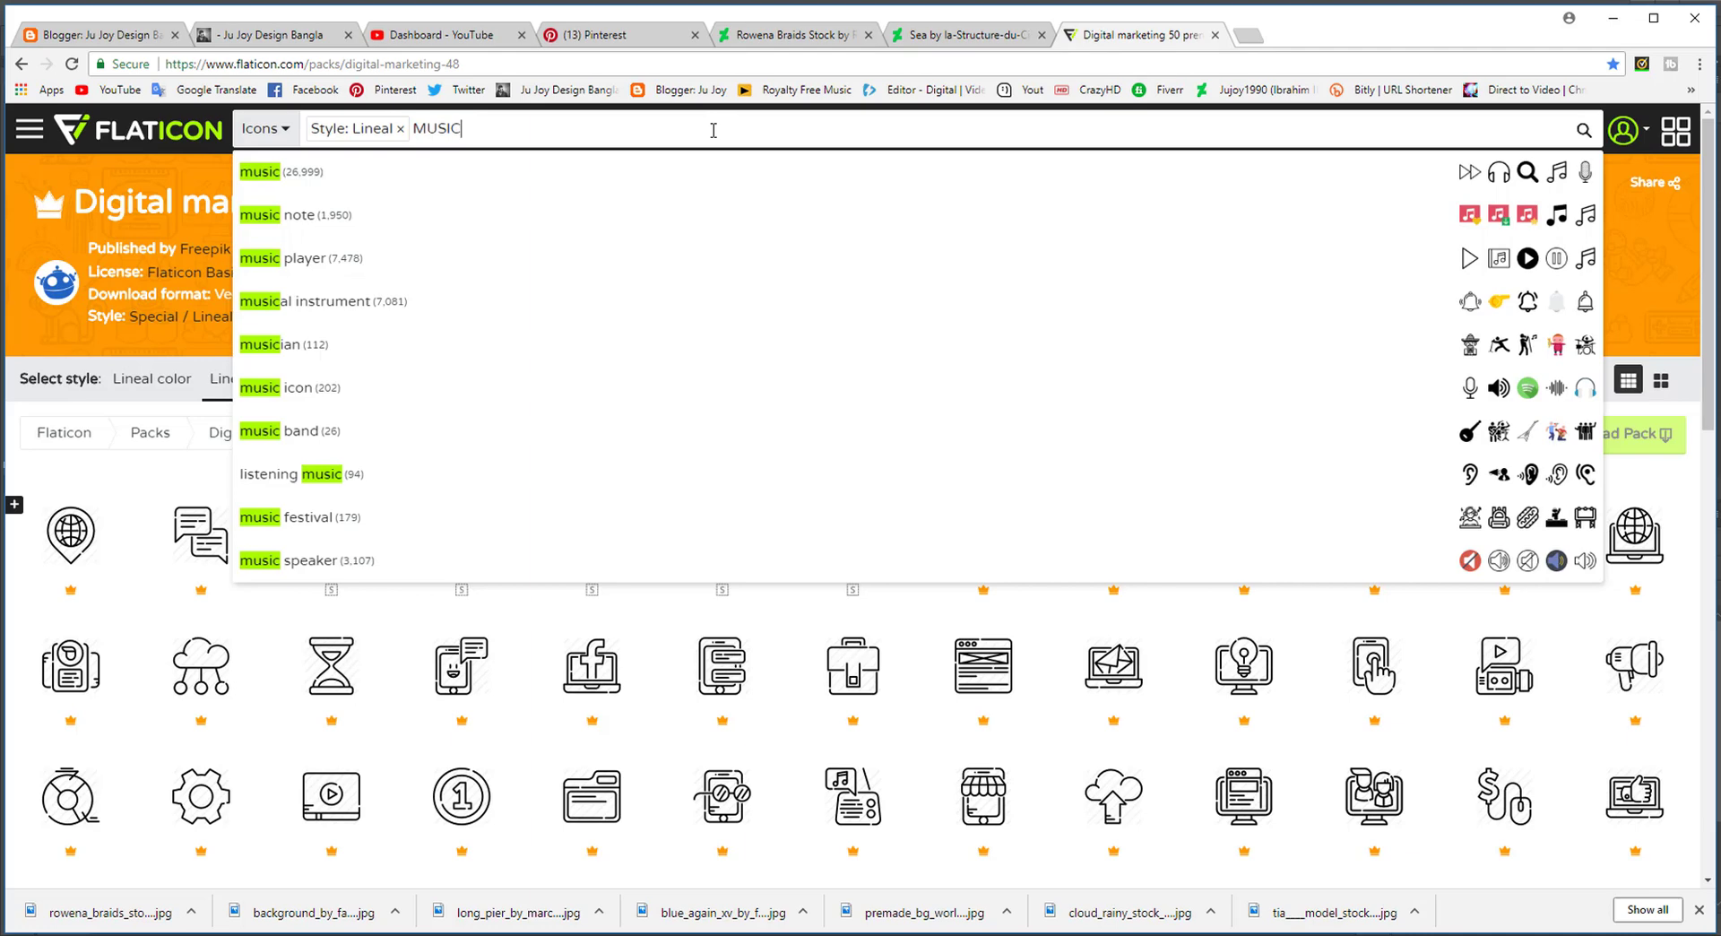
key("Return")
Step: Download the music-notes icon's Lineal Color version as a free PSD
scroll(457, 573, "down", 2)
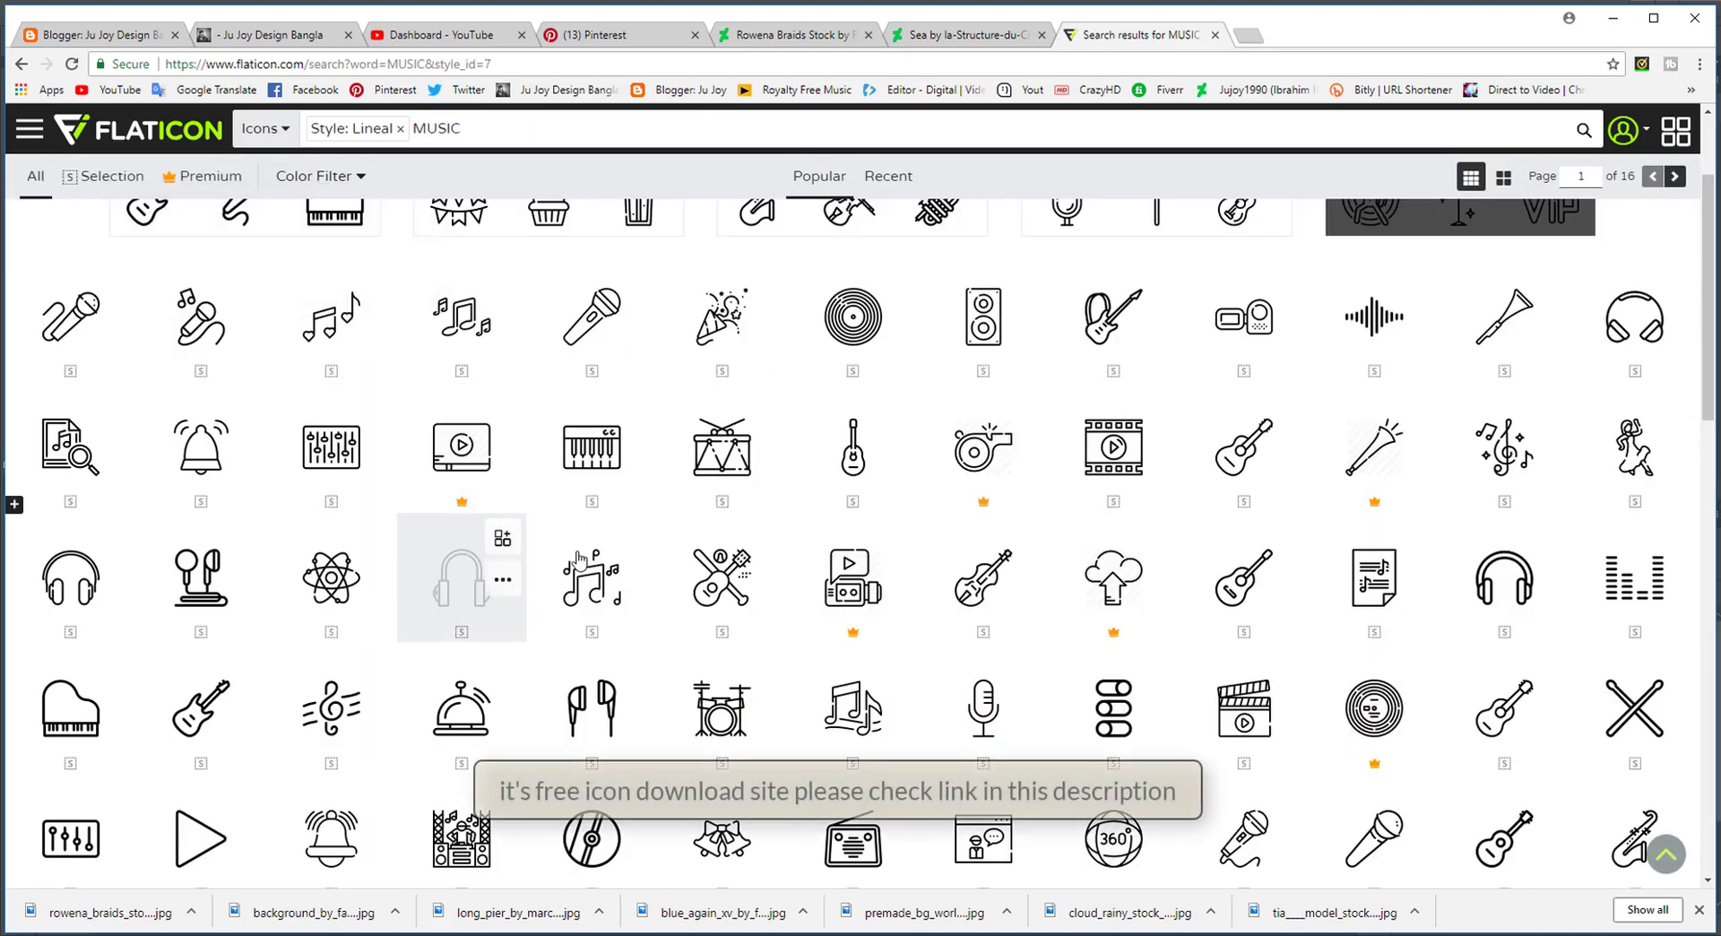
left_click(588, 592)
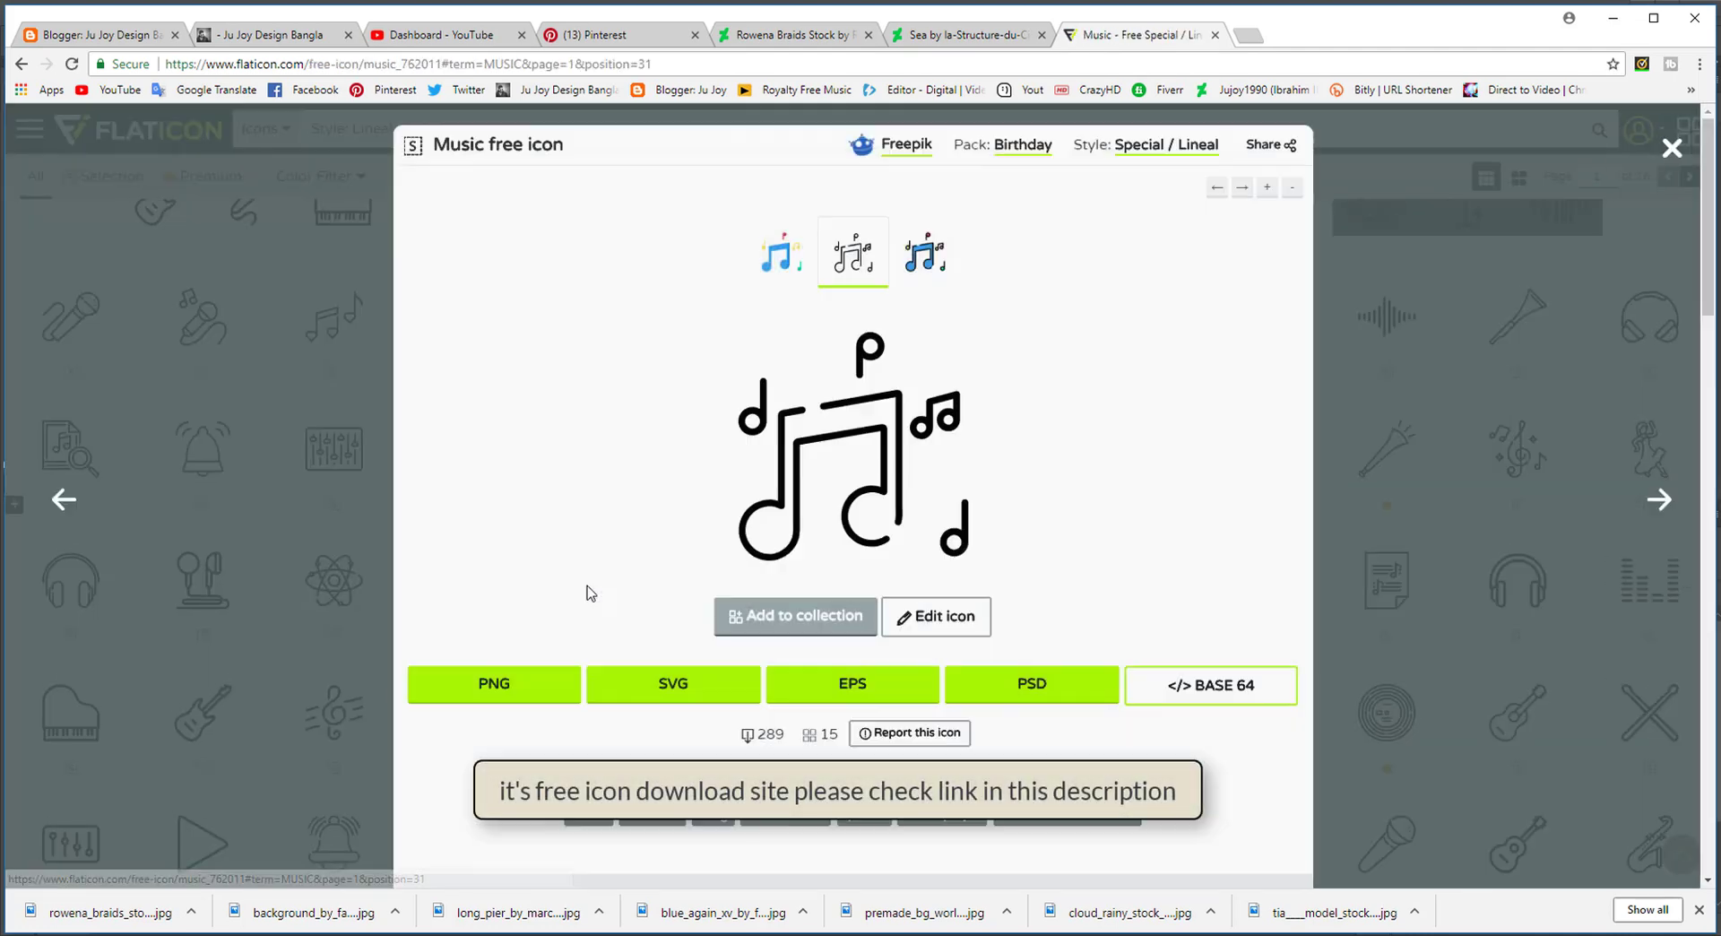
left_click(777, 260)
left_click(913, 264)
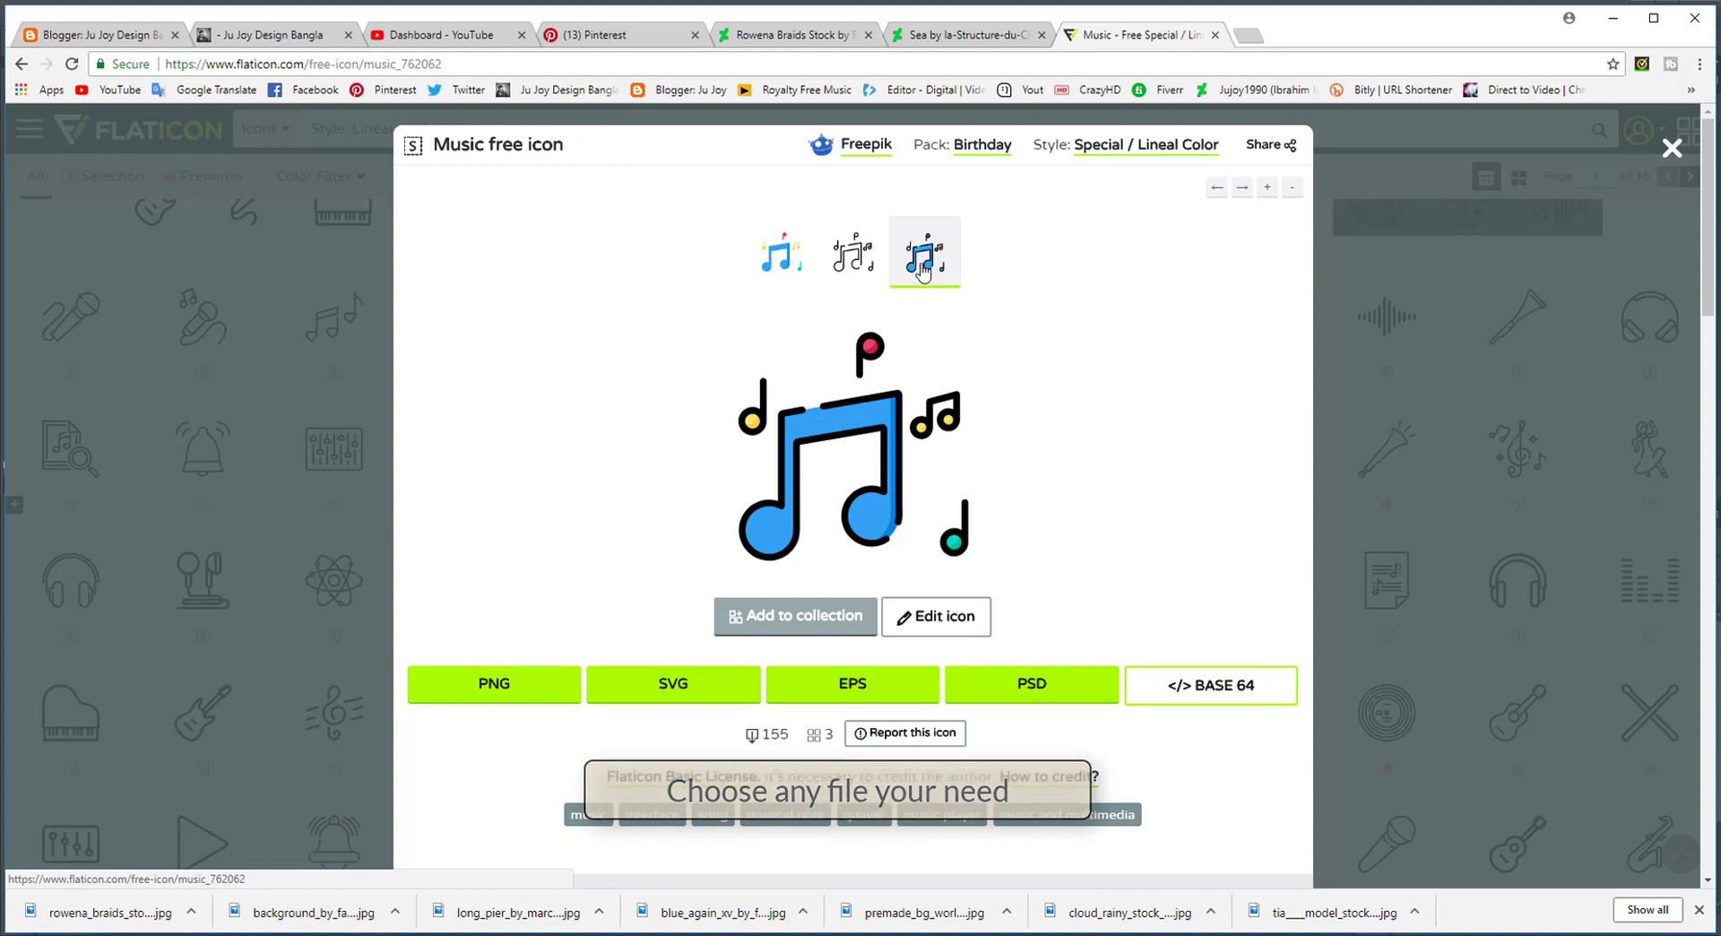
left_click(1031, 684)
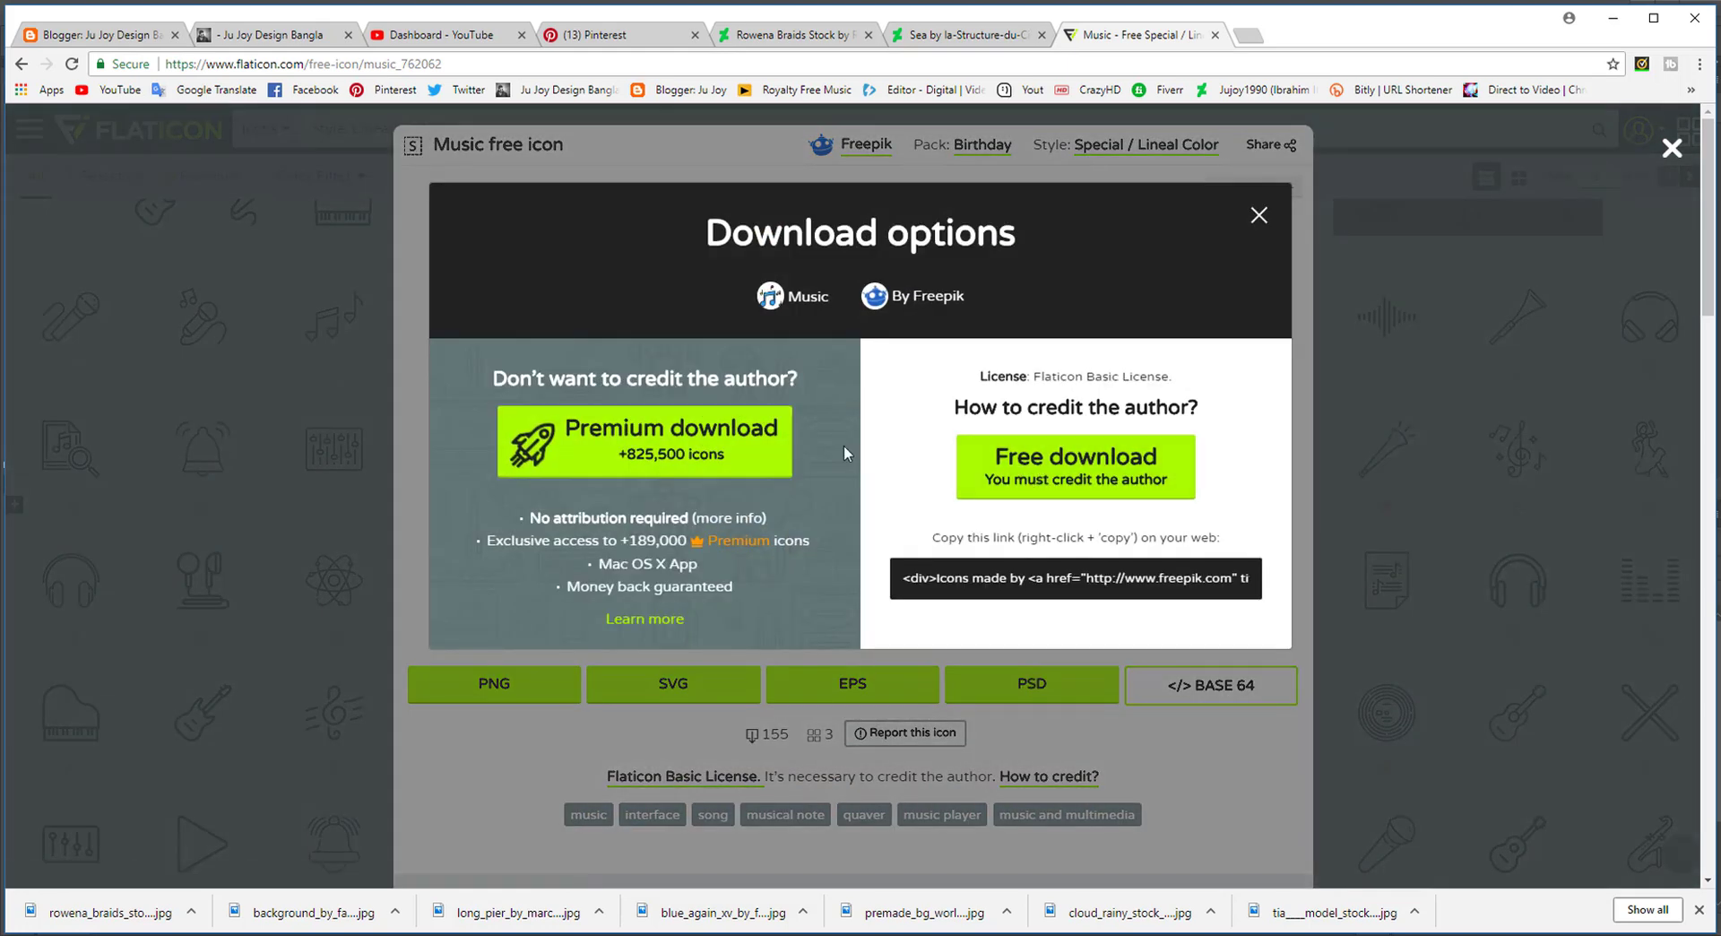
left_click(1120, 467)
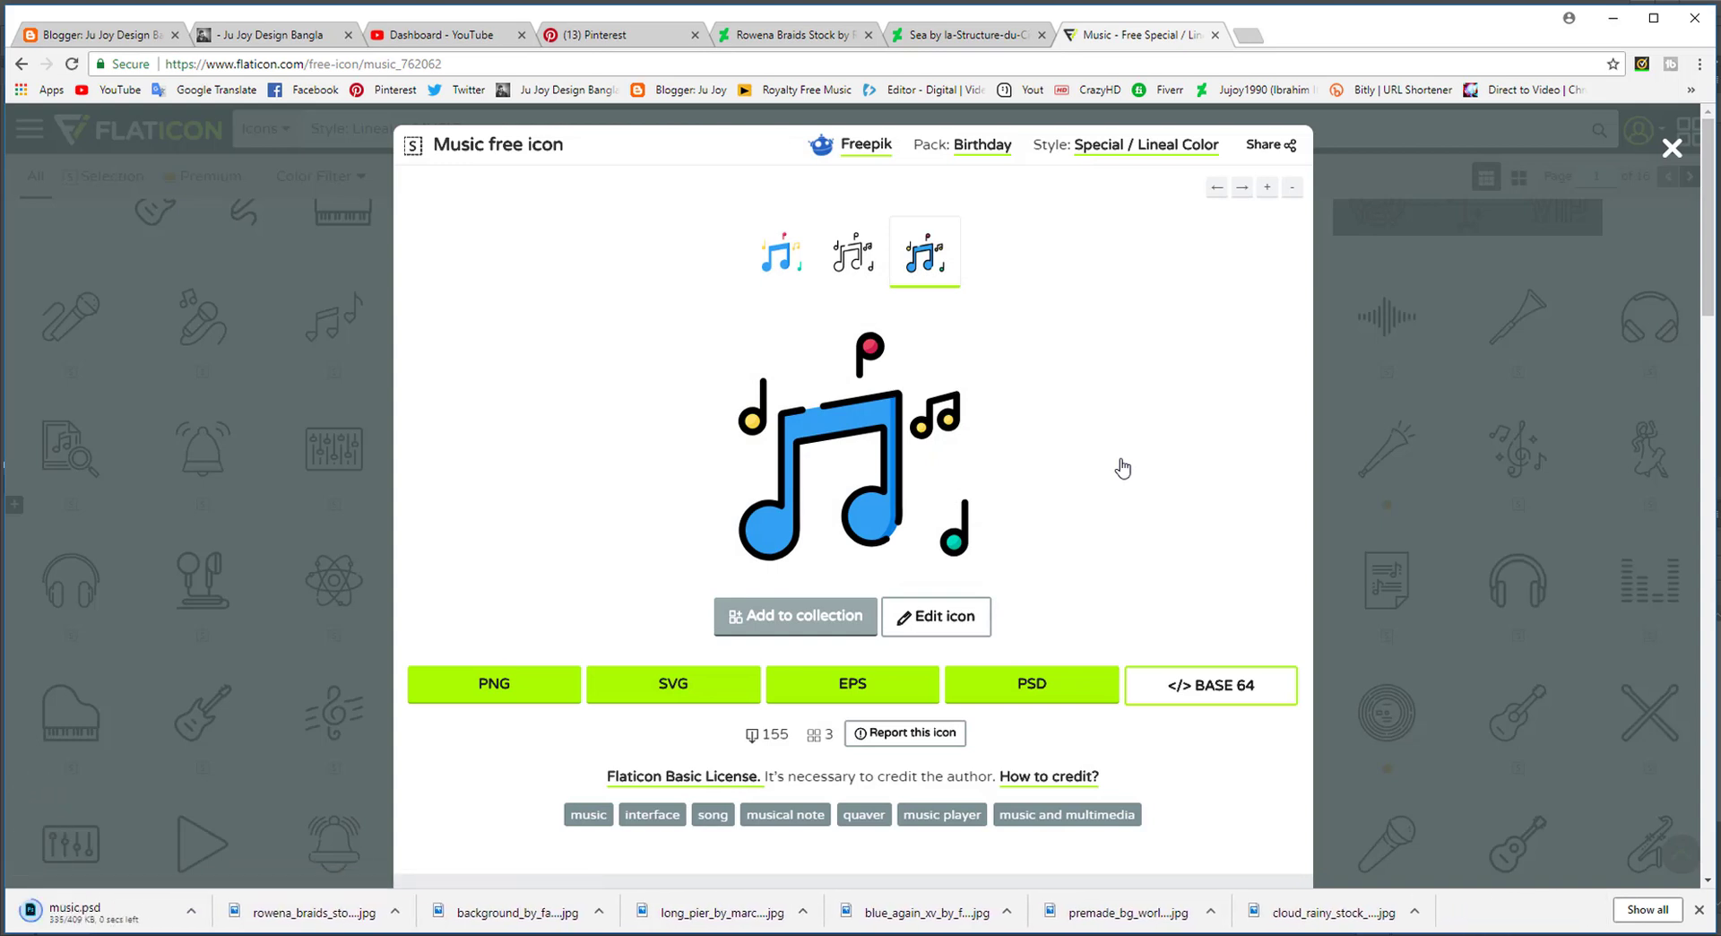
Step: Download the Flat version as PSD too, and open music.psd in Photoshop
left_click(789, 261)
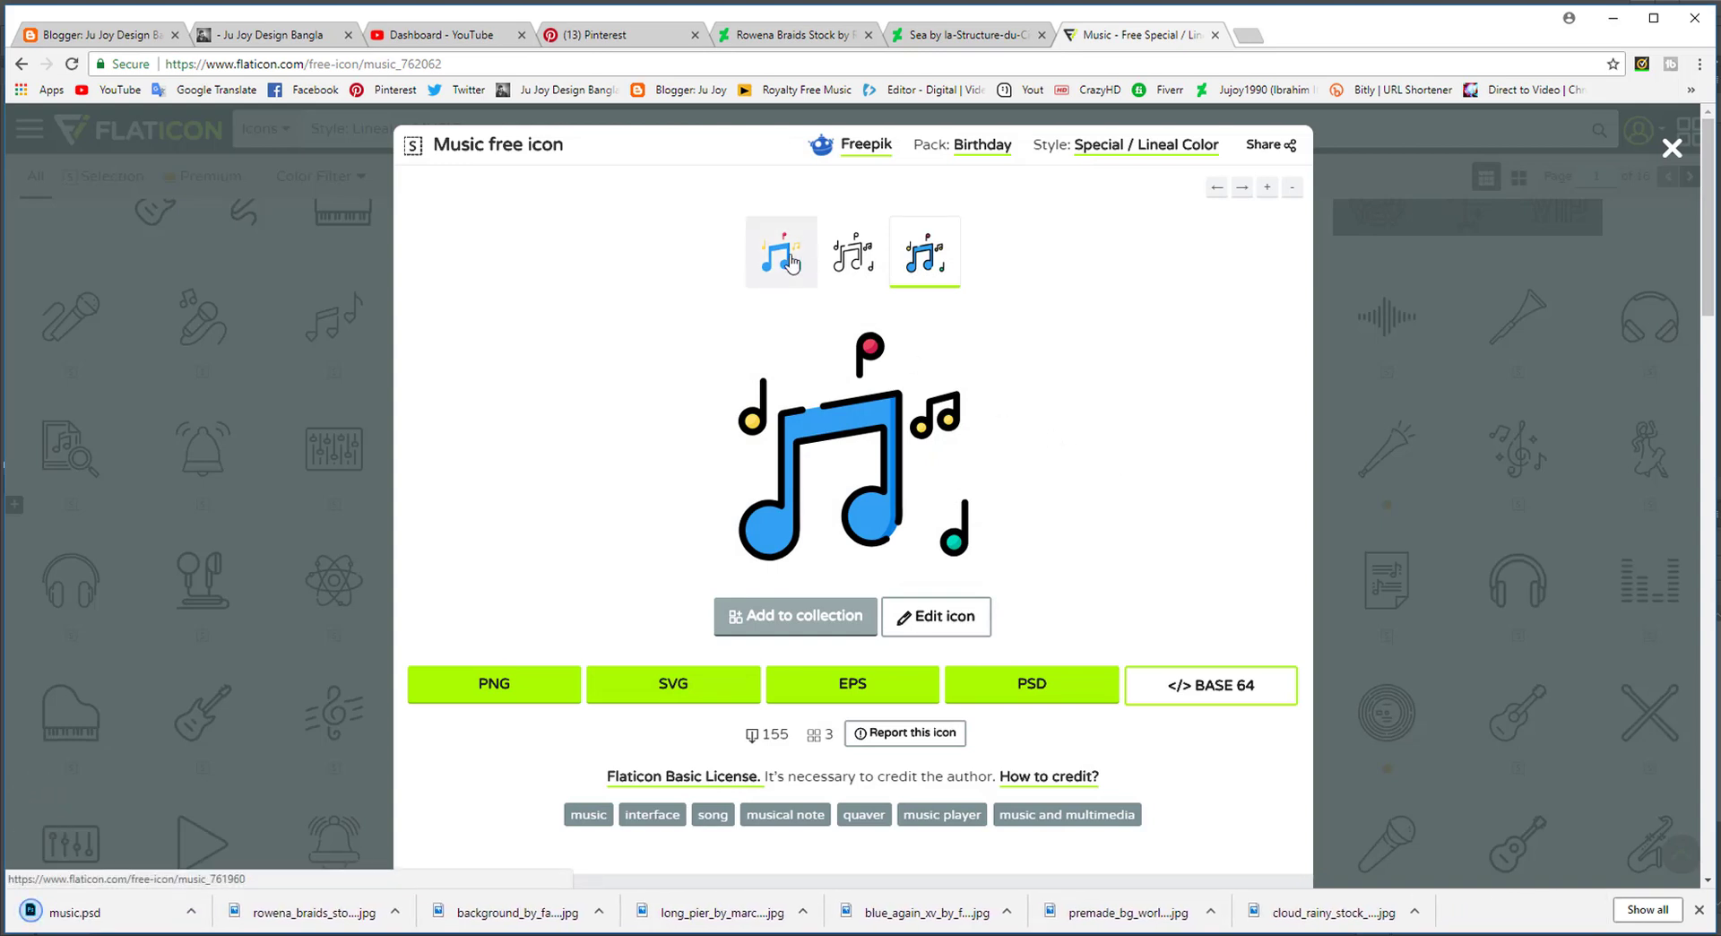
left_click(1030, 686)
left_click(1078, 470)
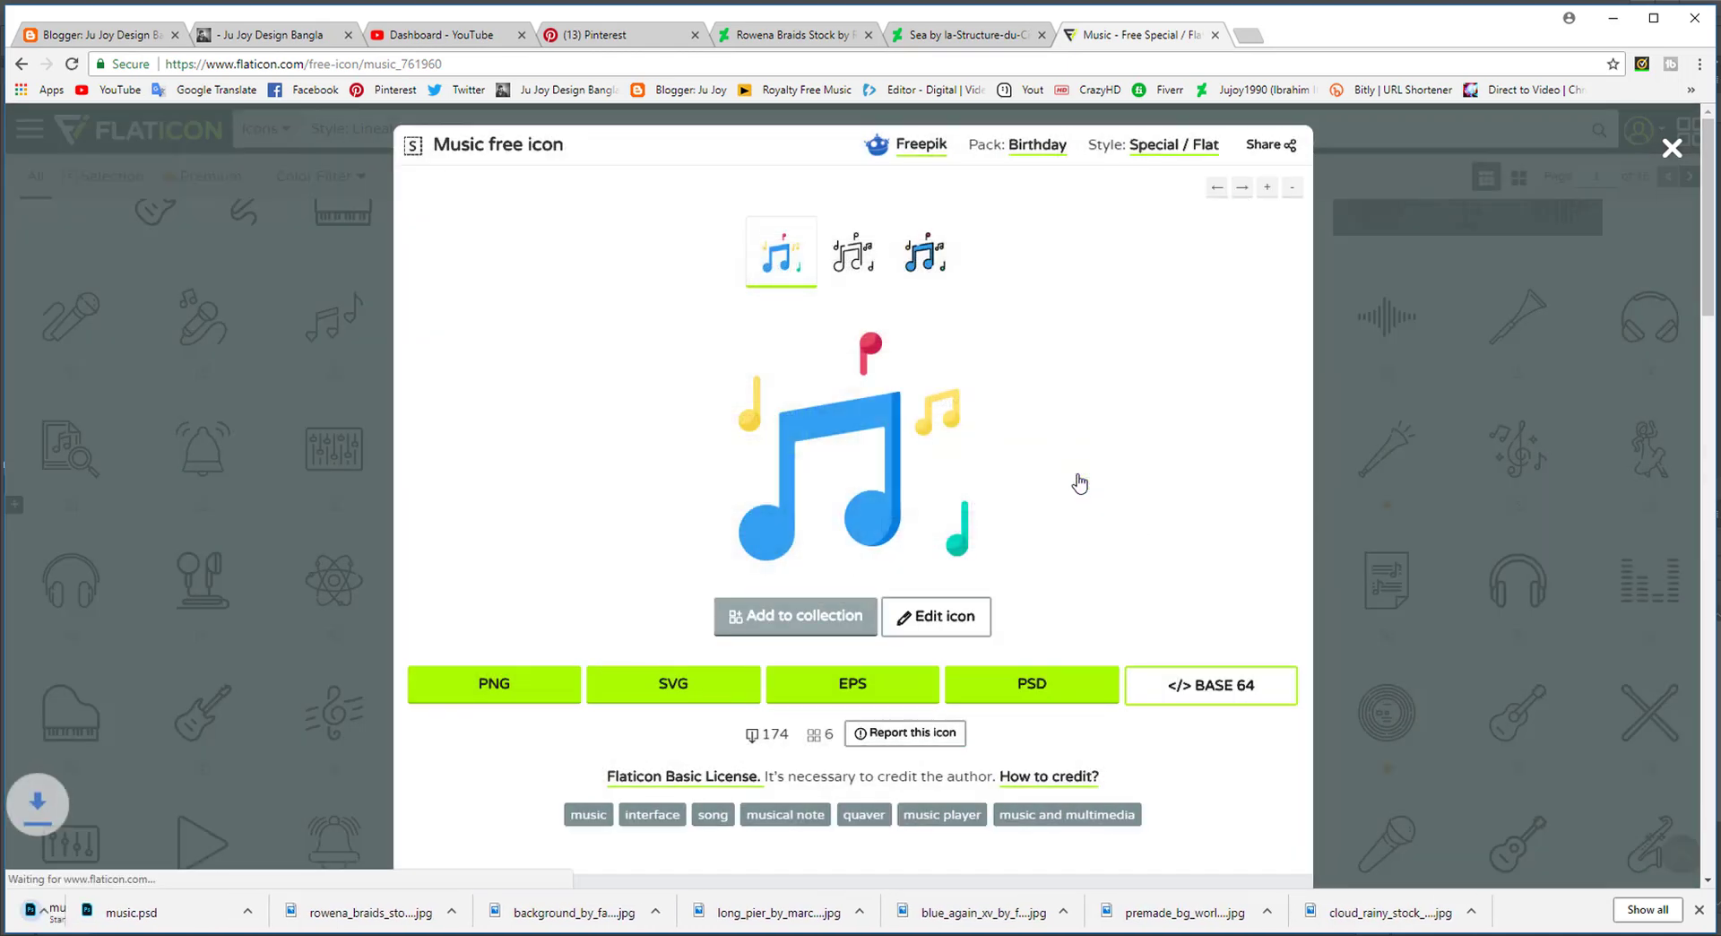
left_click(395, 910)
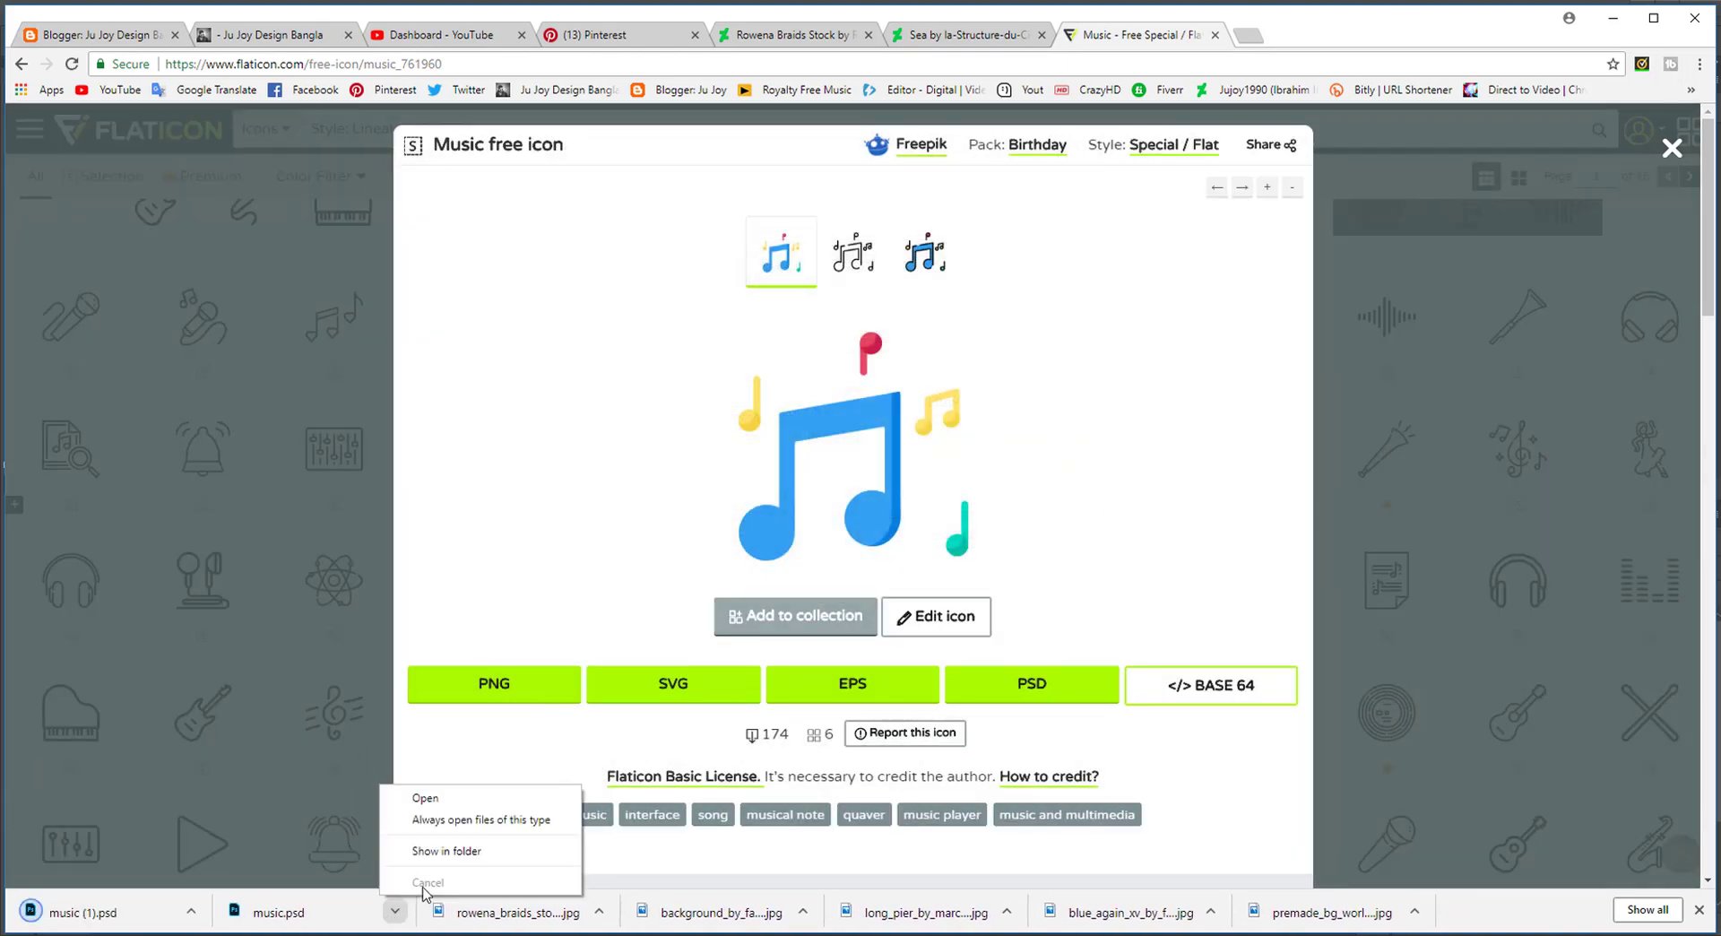
left_click(425, 798)
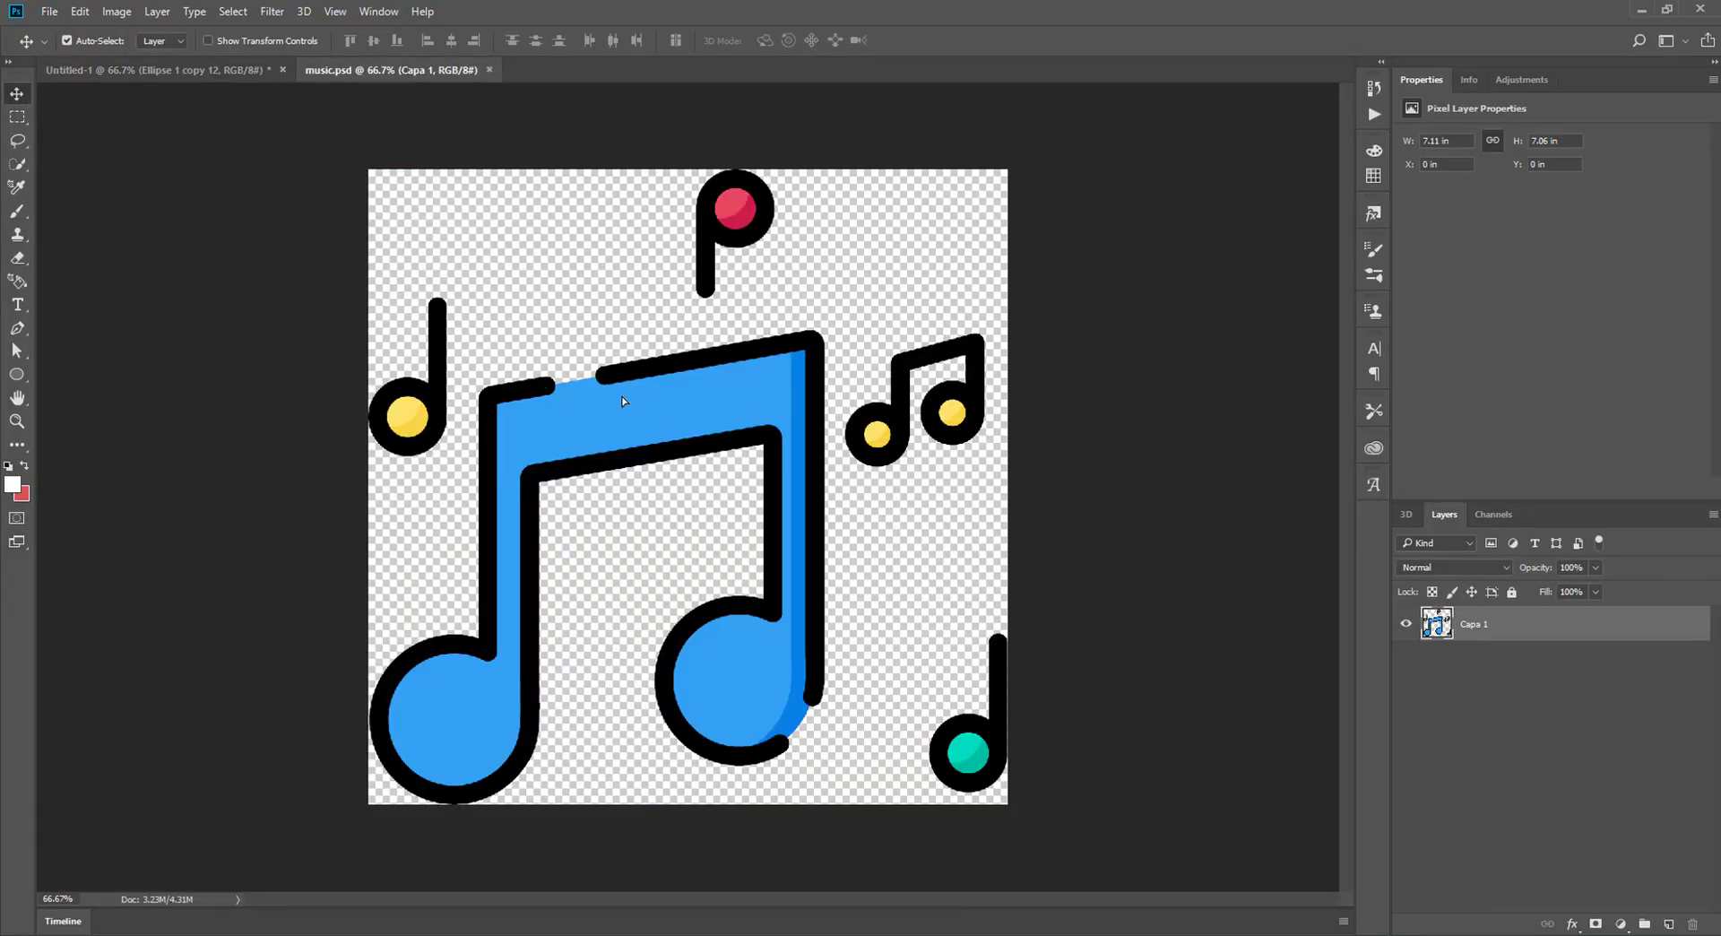
Step: Copy the outline music-notes icon onto the card, scaled to 27.46% inside the cream disc
mouse_move(625, 401)
left_mouse_down()
mouse_move(624, 343)
mouse_move(691, 432)
left_mouse_up()
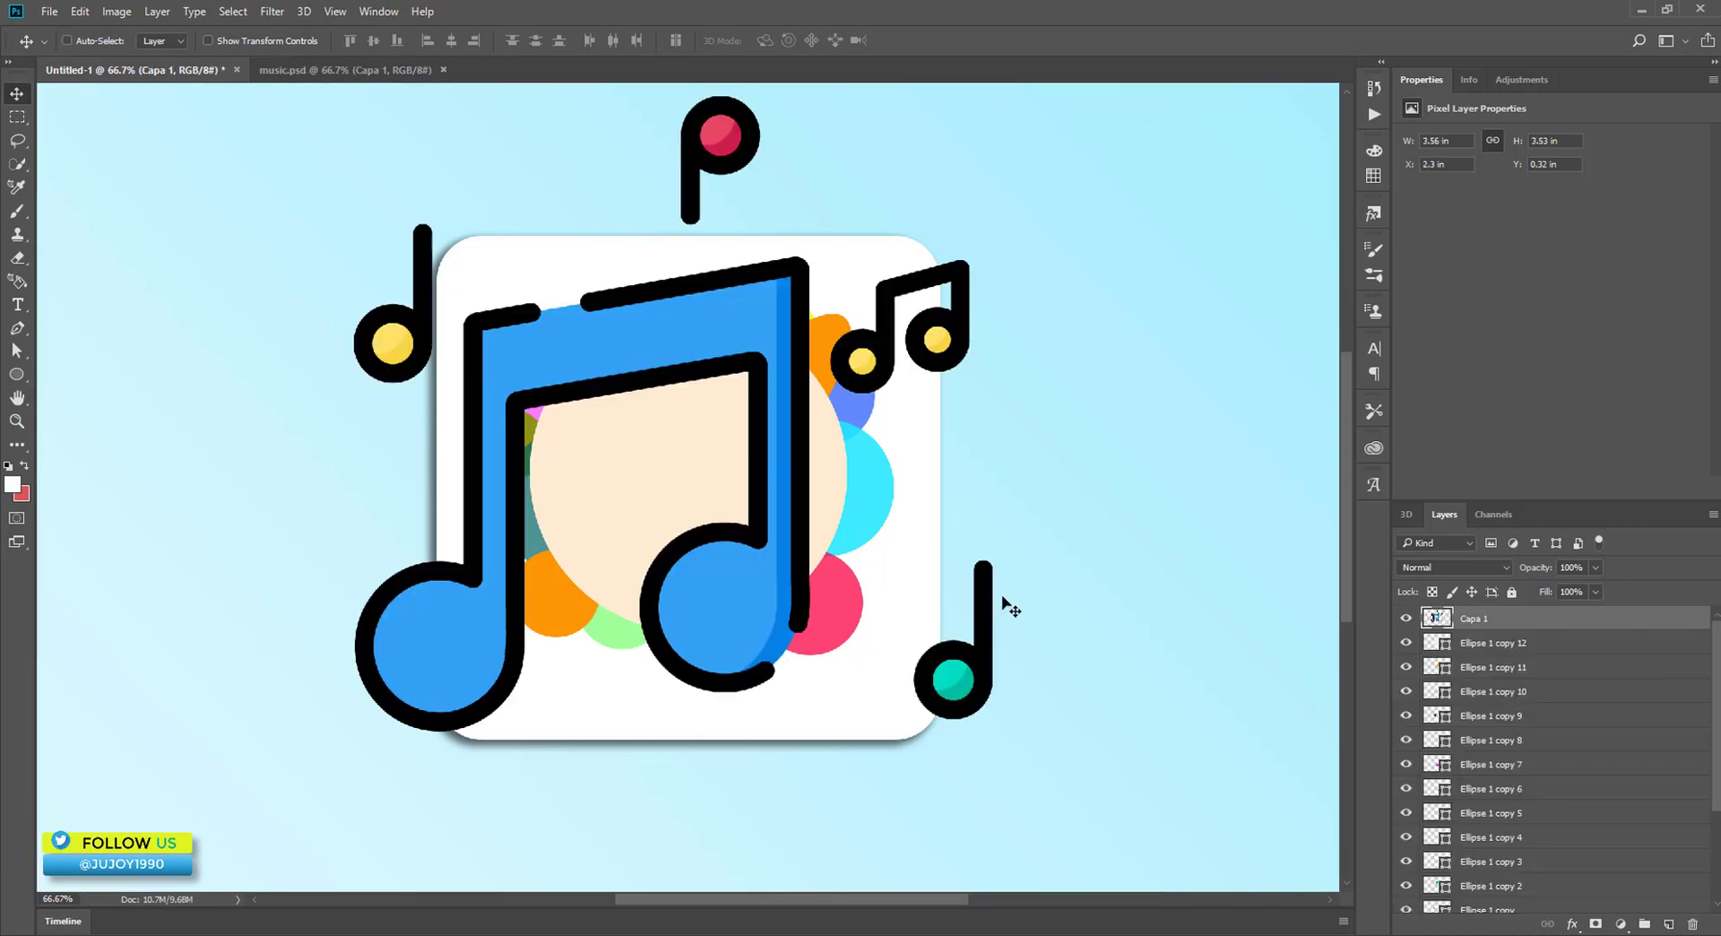
key("ctrl+t")
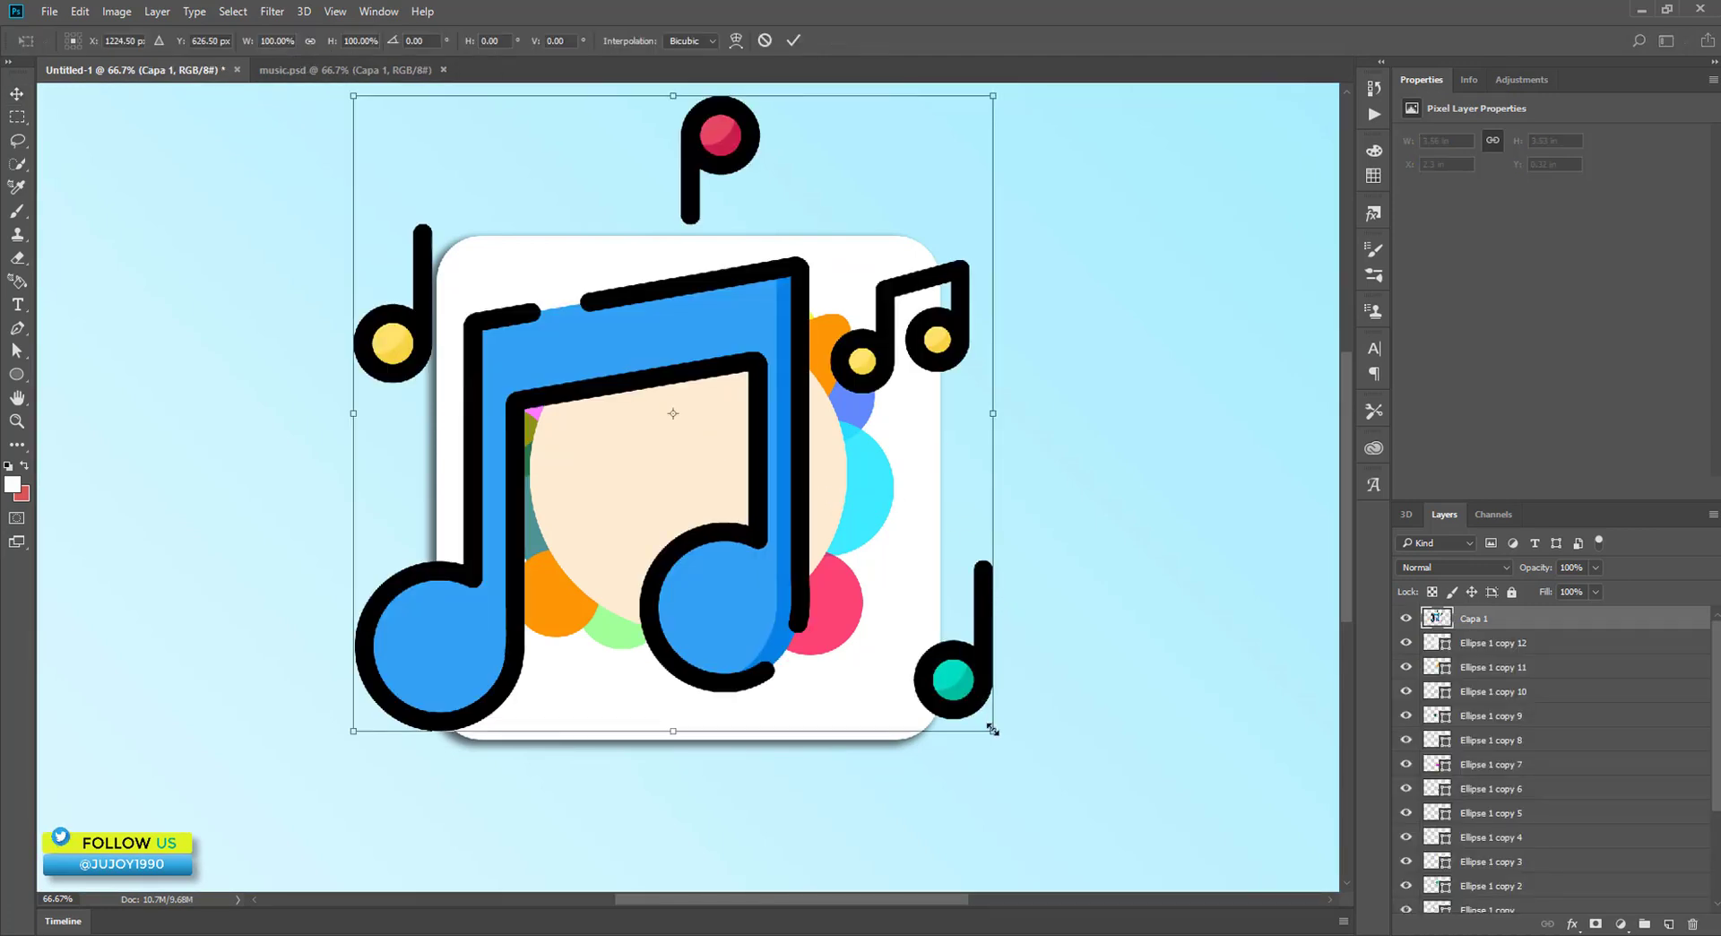
mouse_move(992, 730)
left_mouse_down()
mouse_move(703, 484)
mouse_move(725, 535)
left_mouse_up()
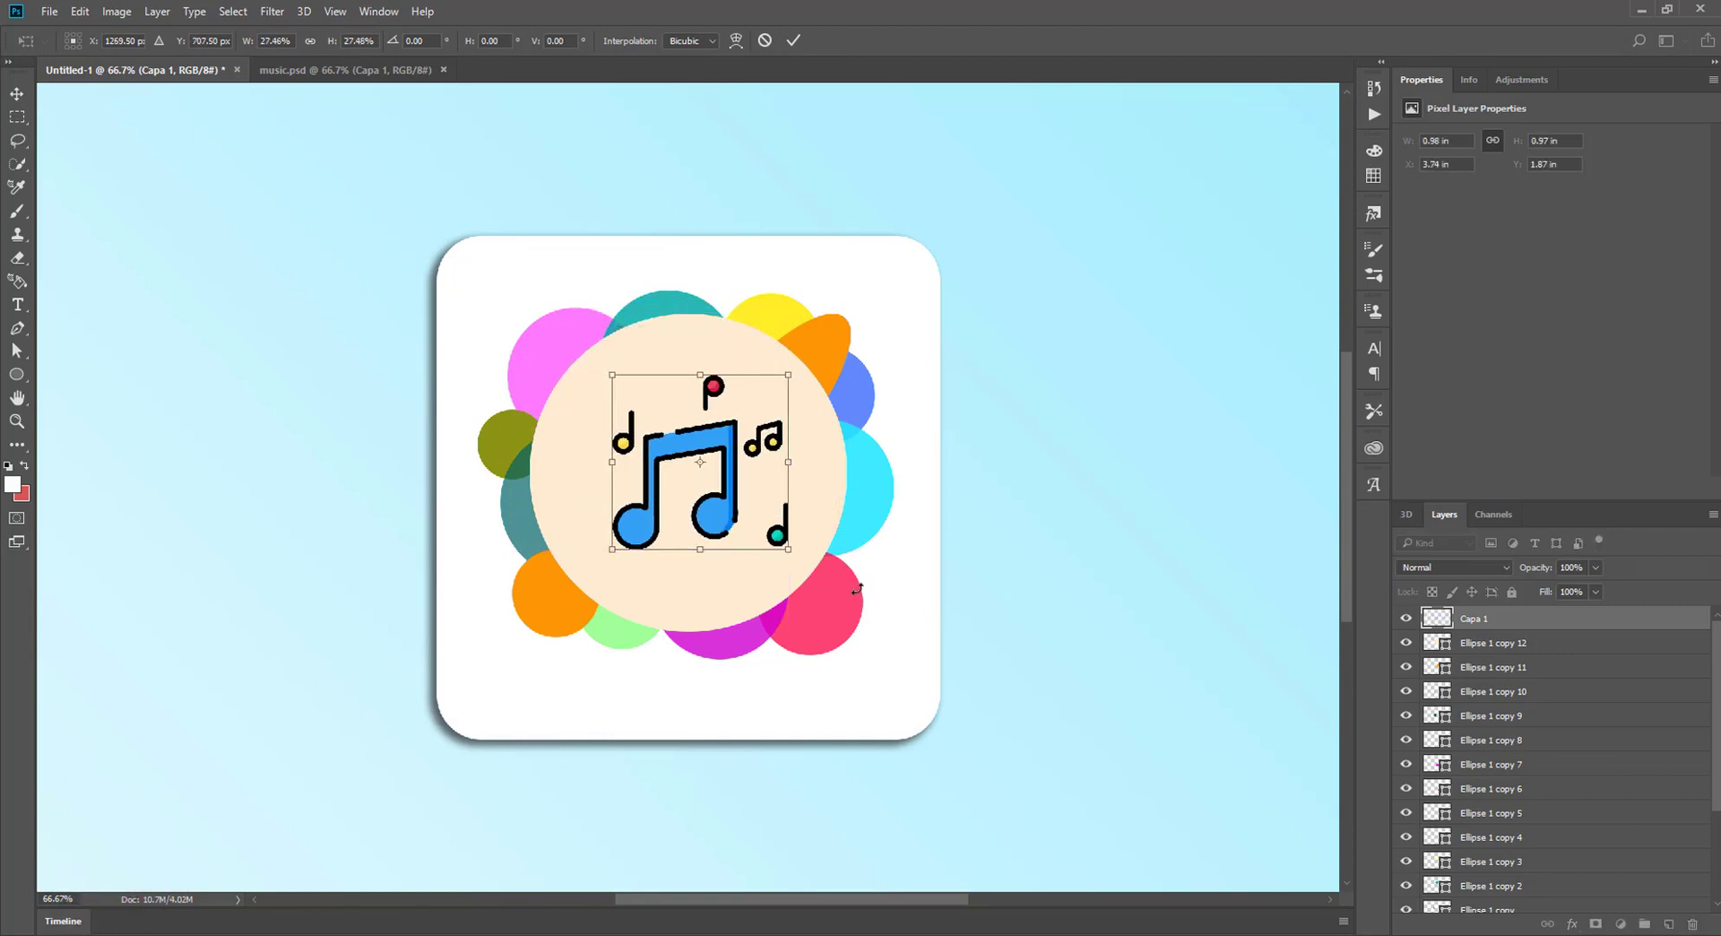
key("Left")
key("Left")
key("Left")
key("Left")
key("Left")
key("Left")
key("Down")
key("Down")
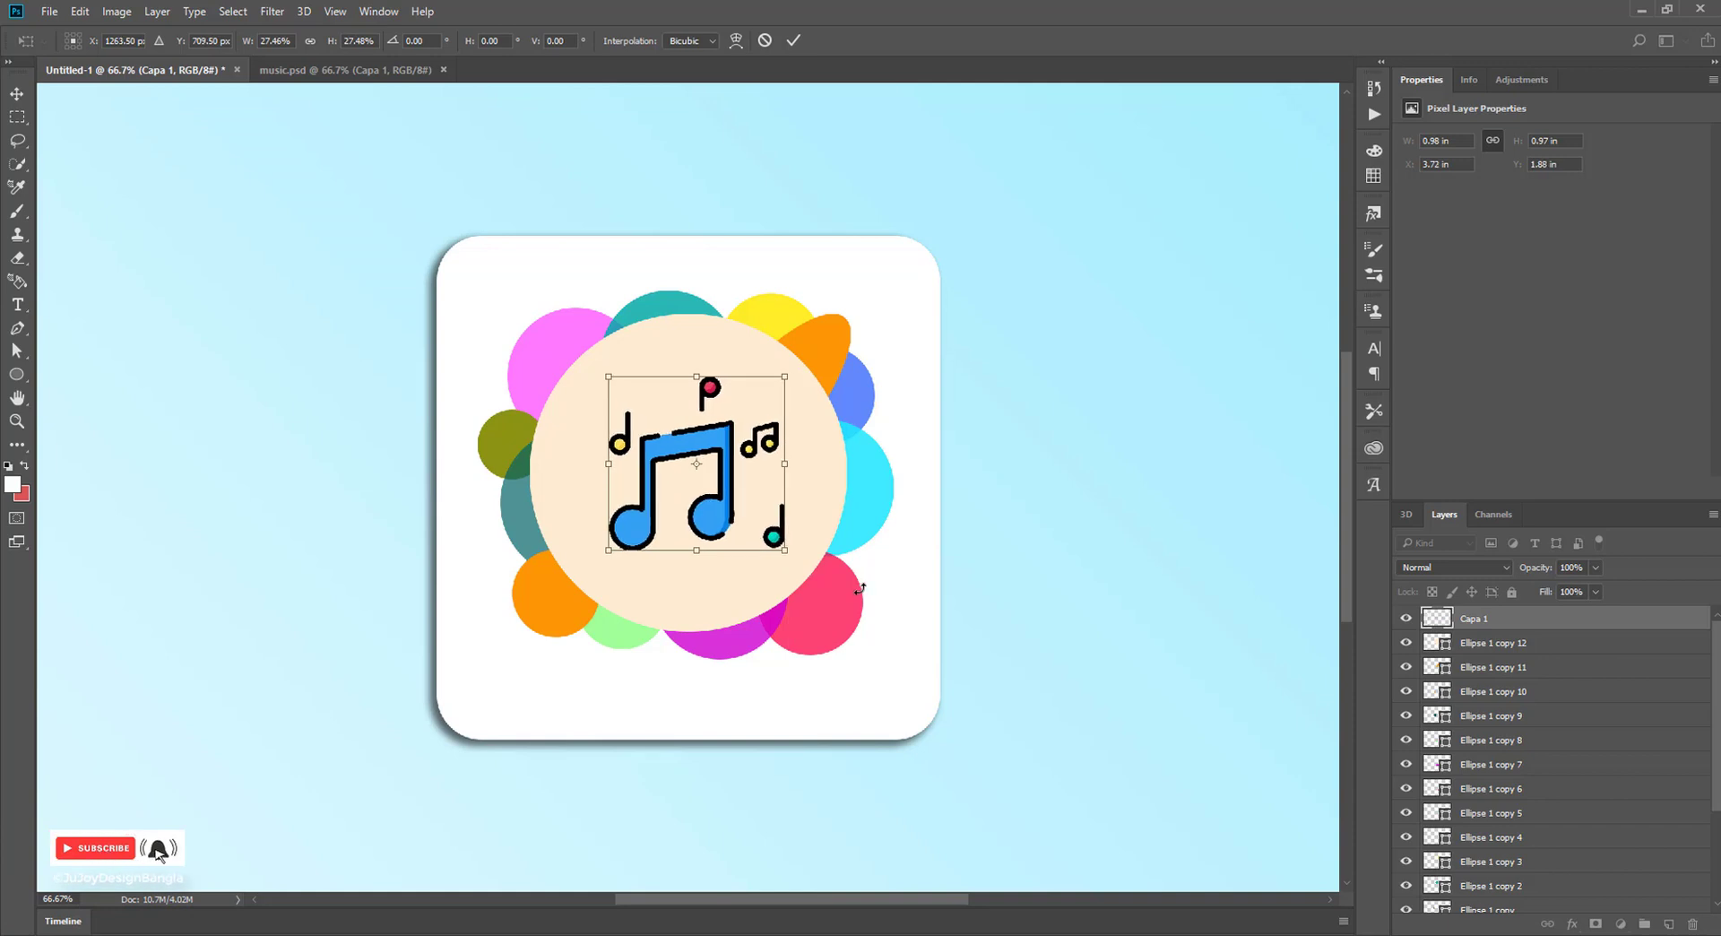
key("Return")
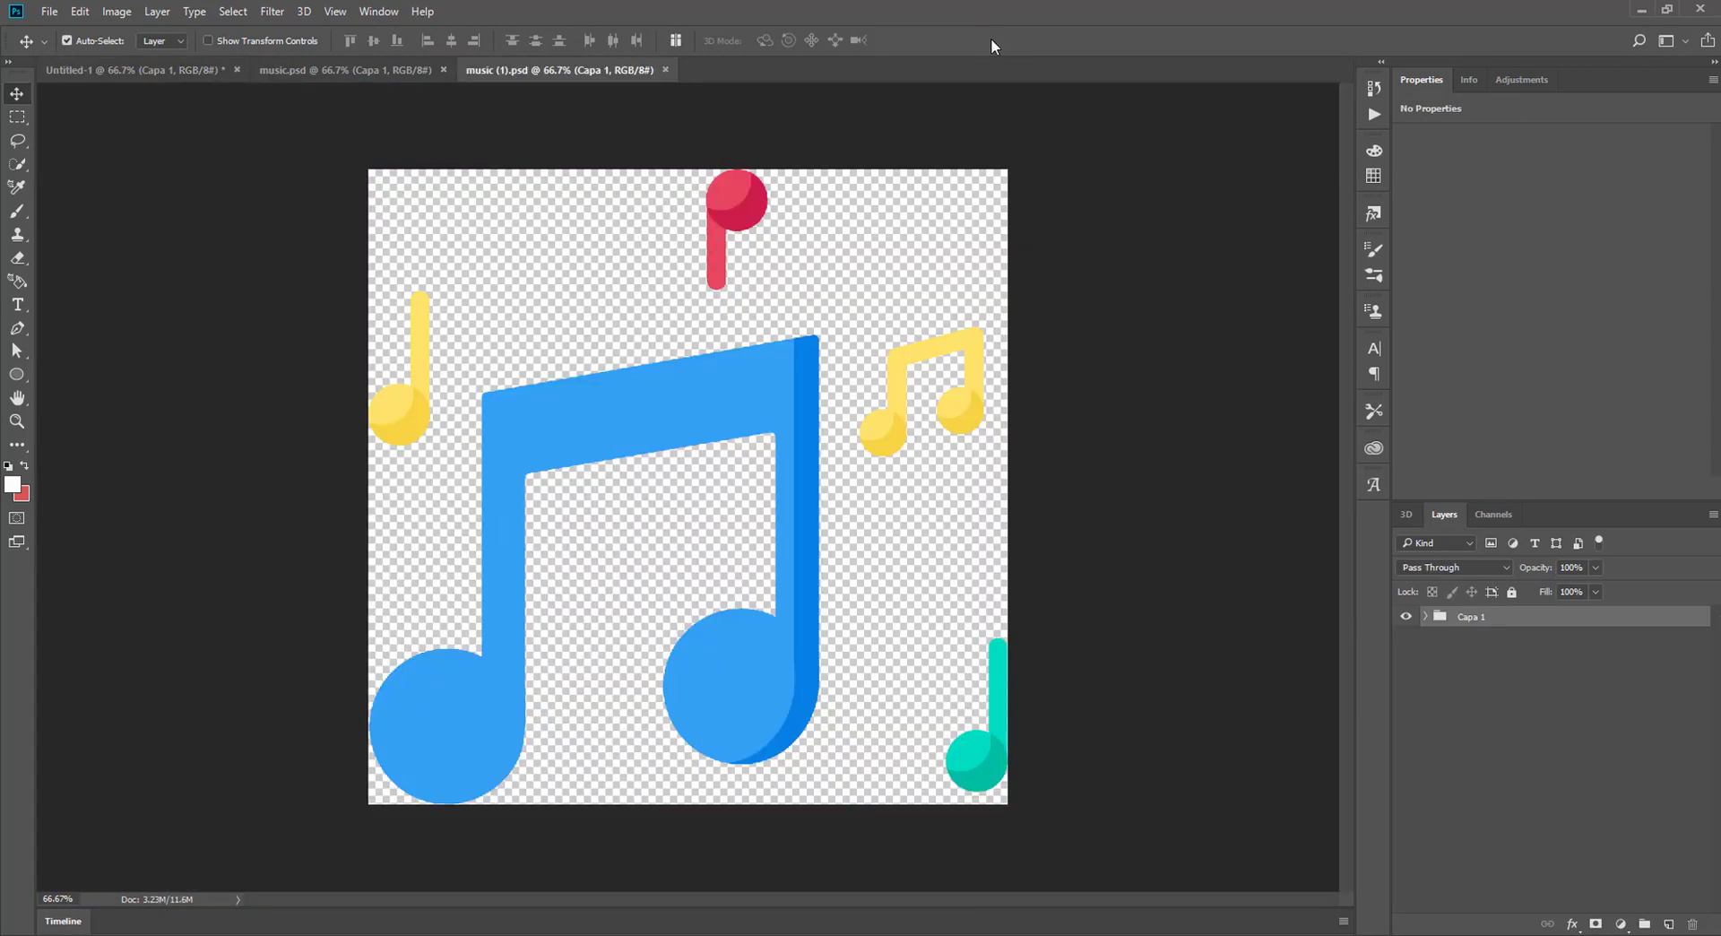
Step: Drop the flat blue music note onto the card and shrink it to about a third
left_click_drag(677, 398, 254, 119)
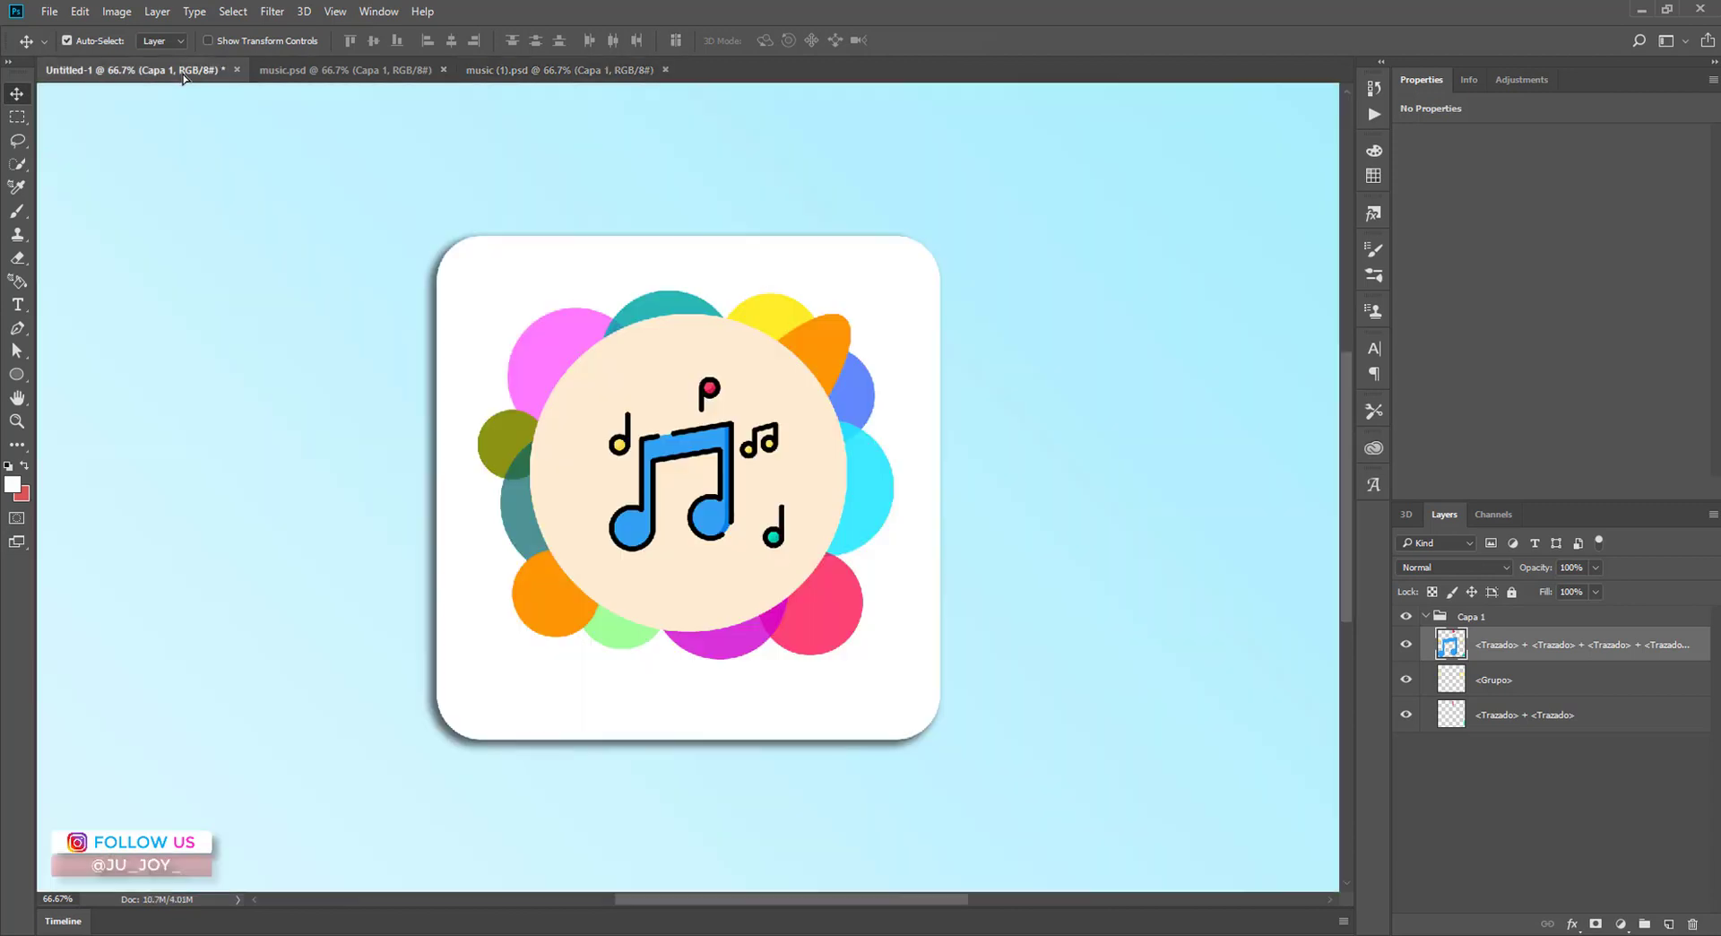
left_click_drag(254, 120, 836, 455)
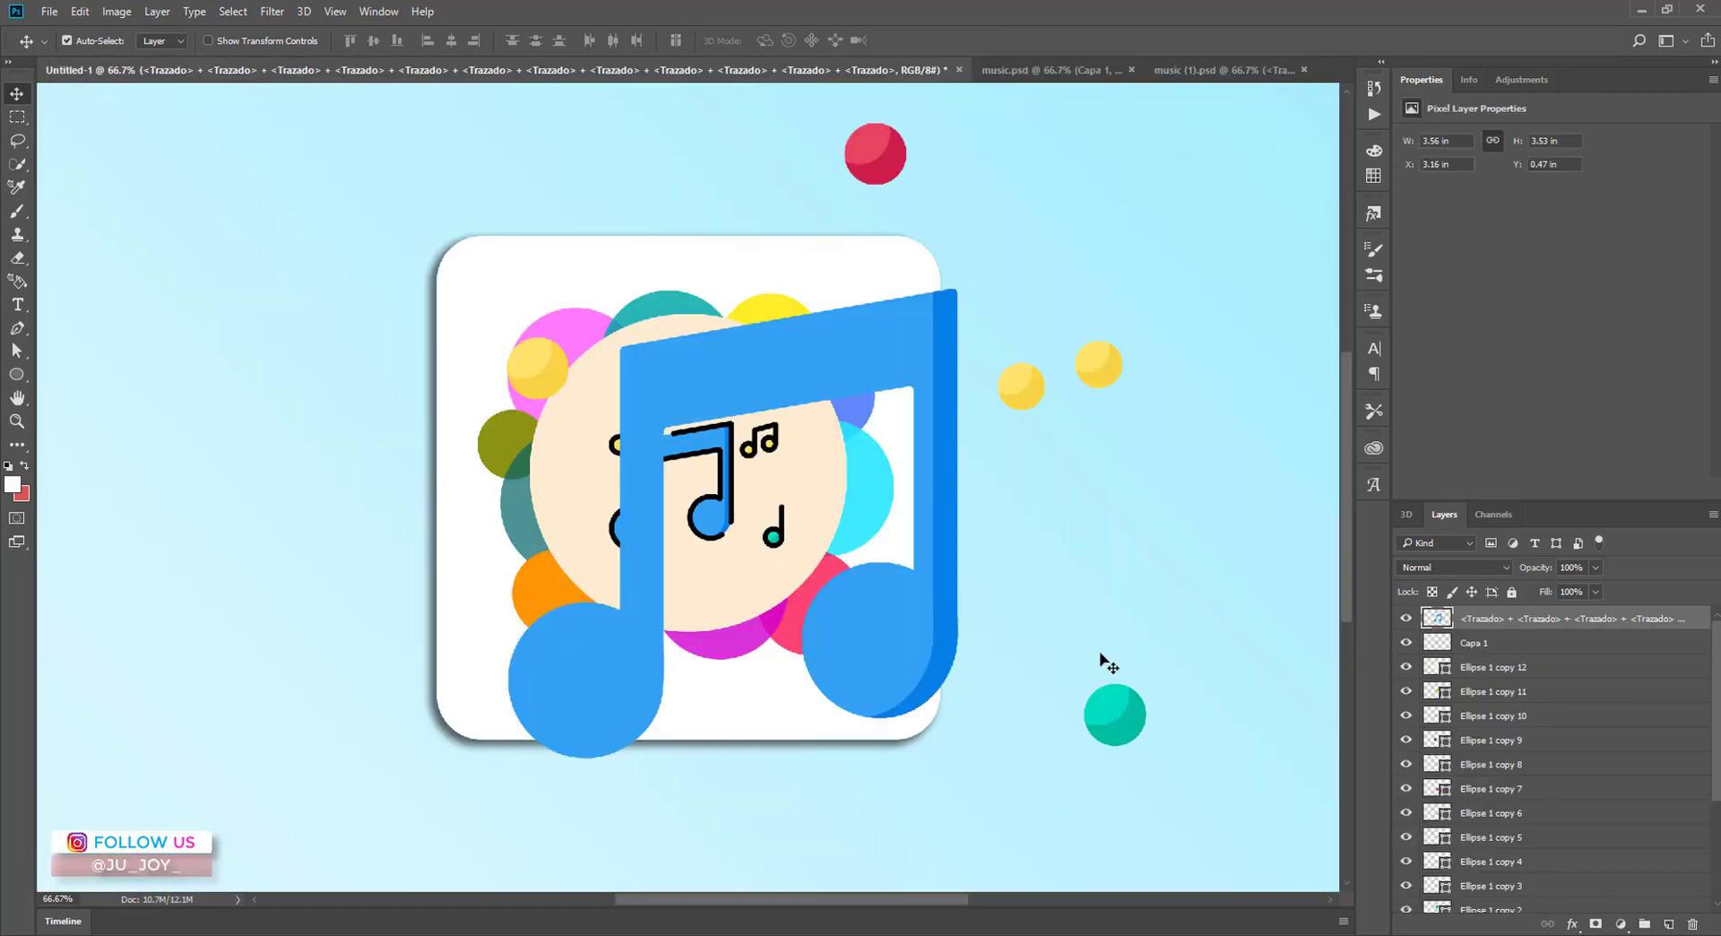
key("ctrl+t")
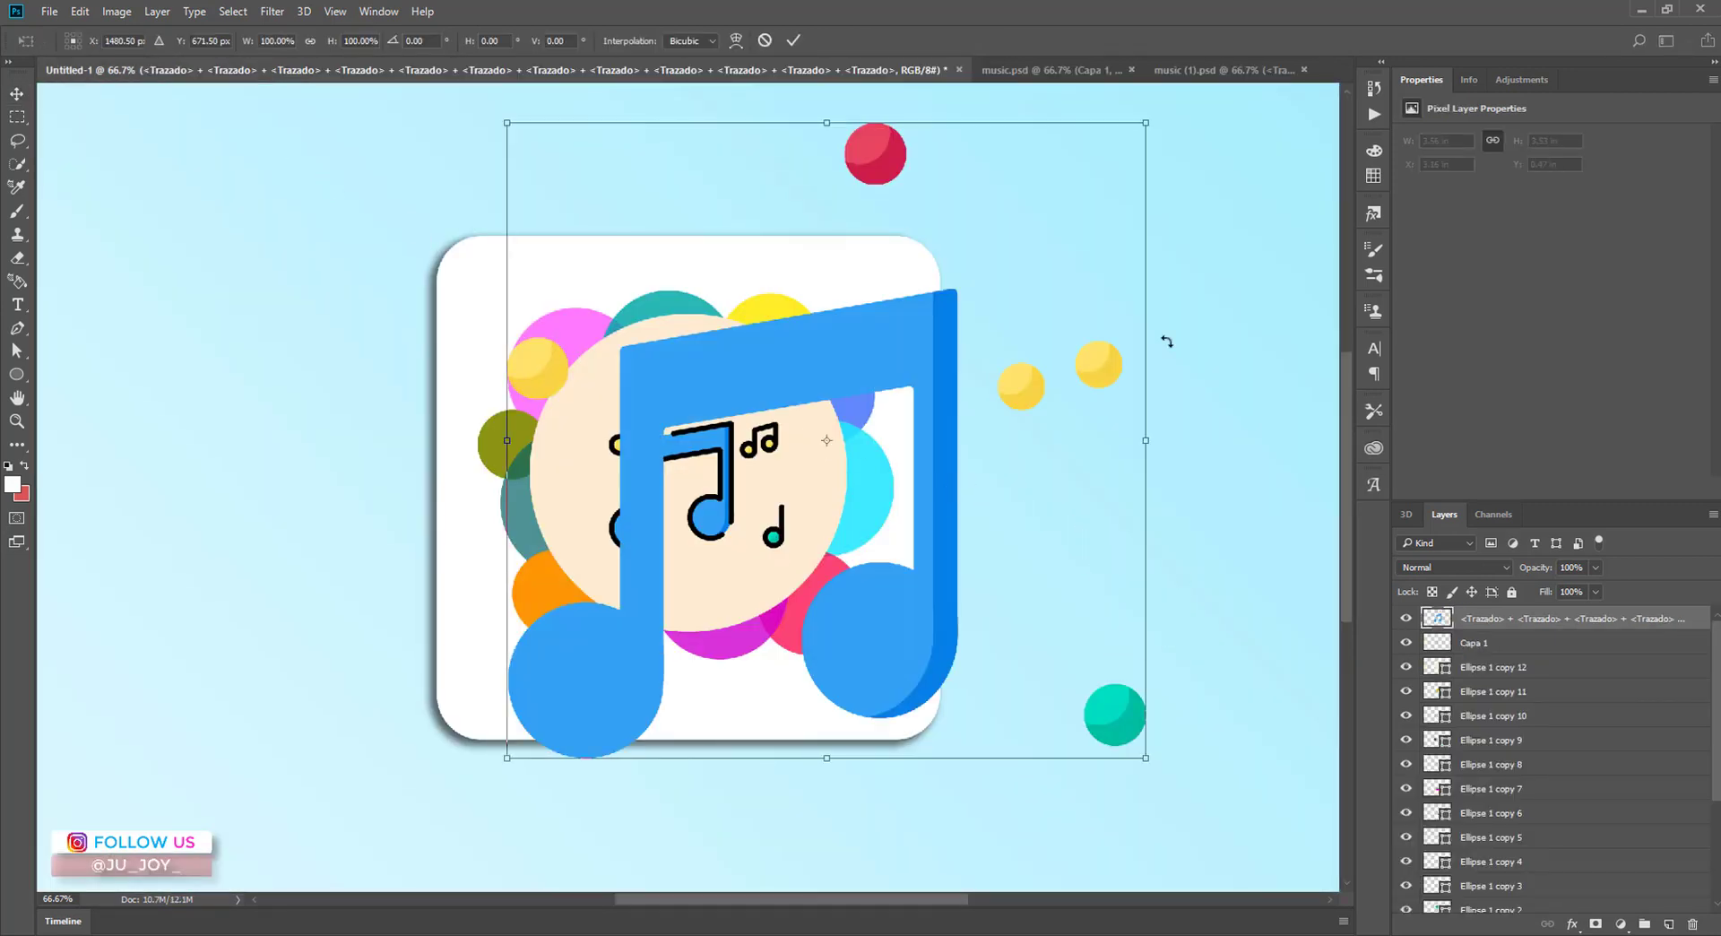
left_click_drag(1143, 120, 944, 324)
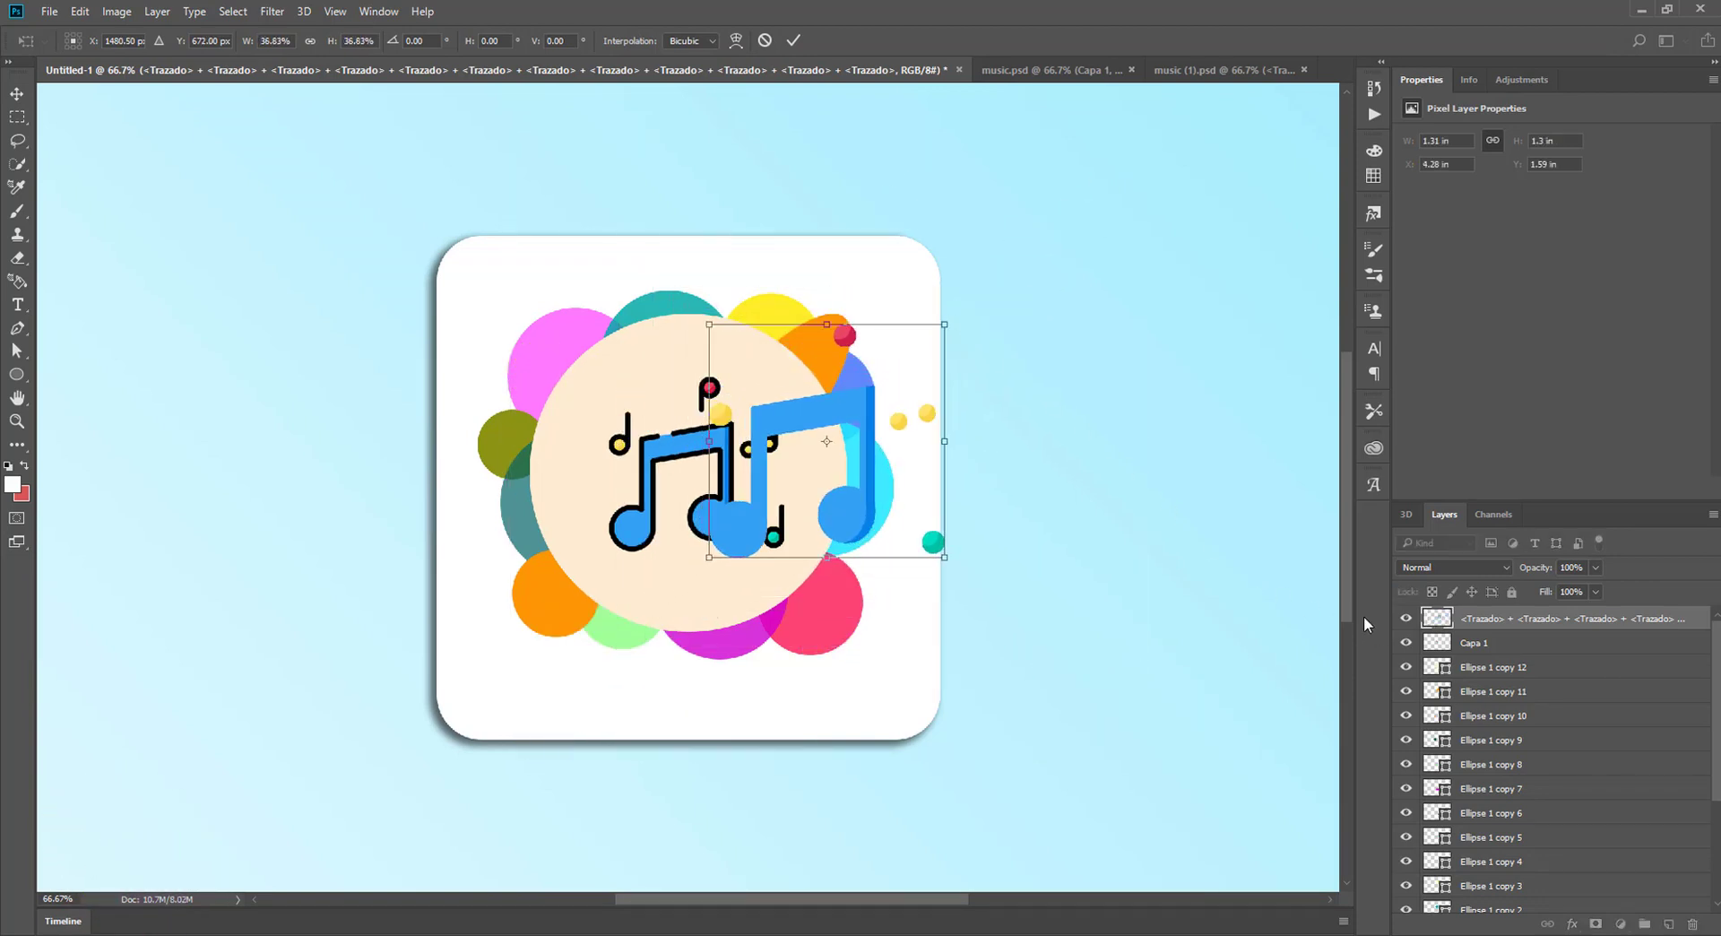
key("Return")
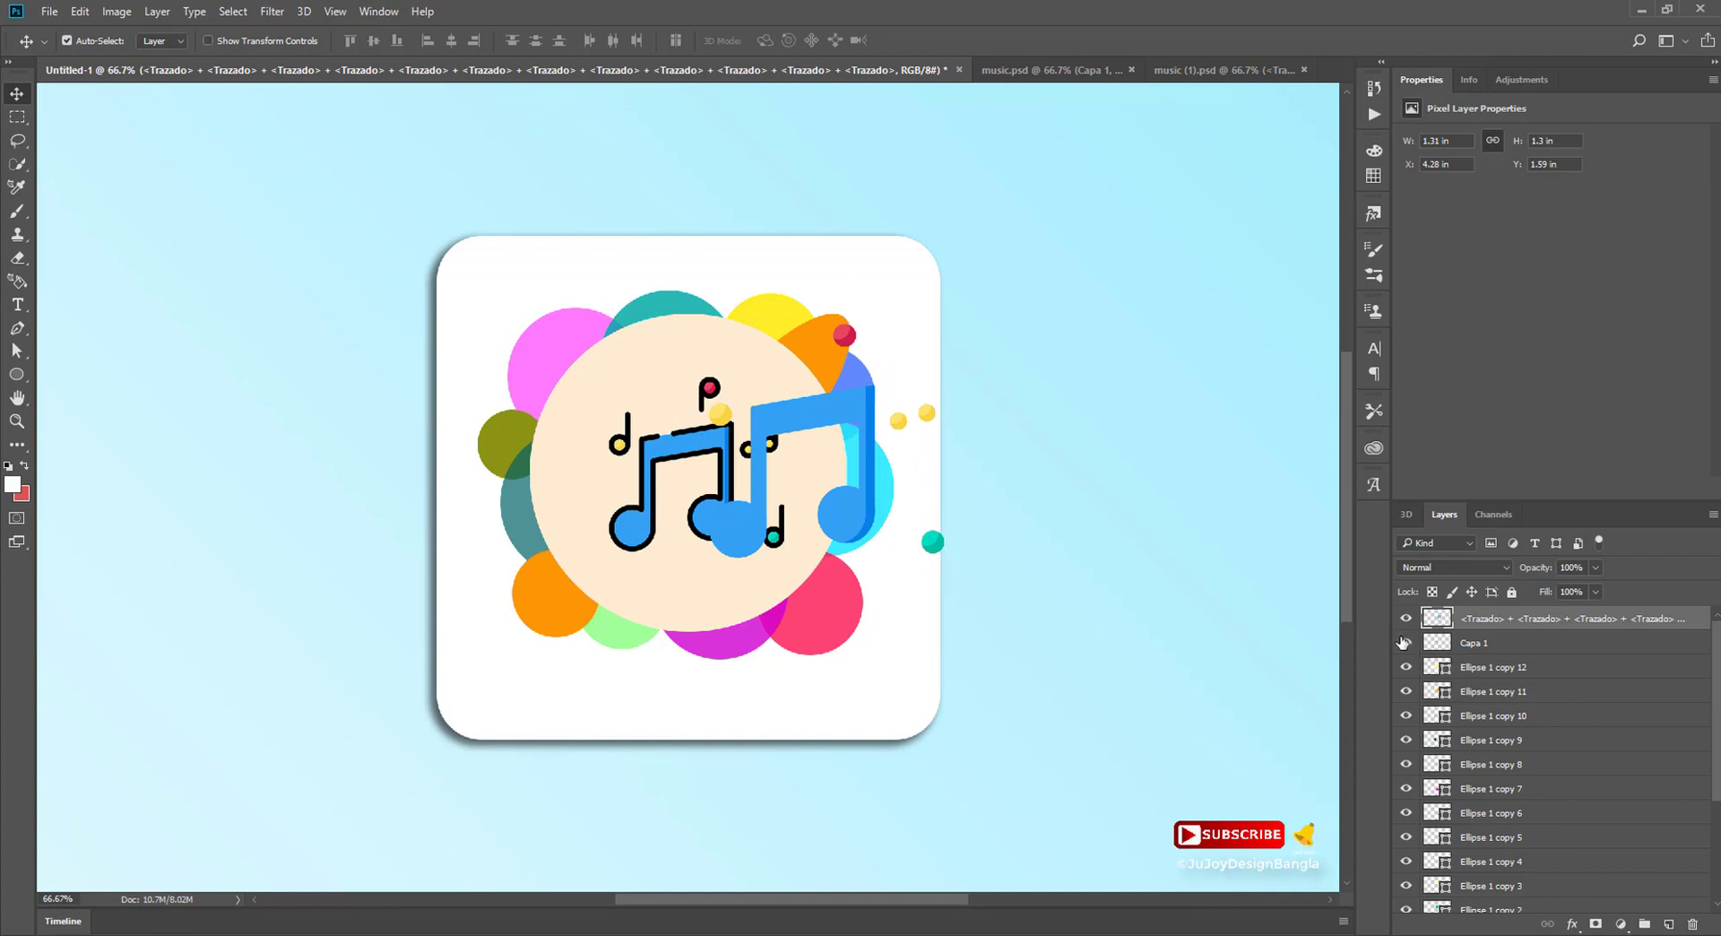
Step: Hide the outline icon and centre the blue note in the disc at about 78%
left_click(1406, 643)
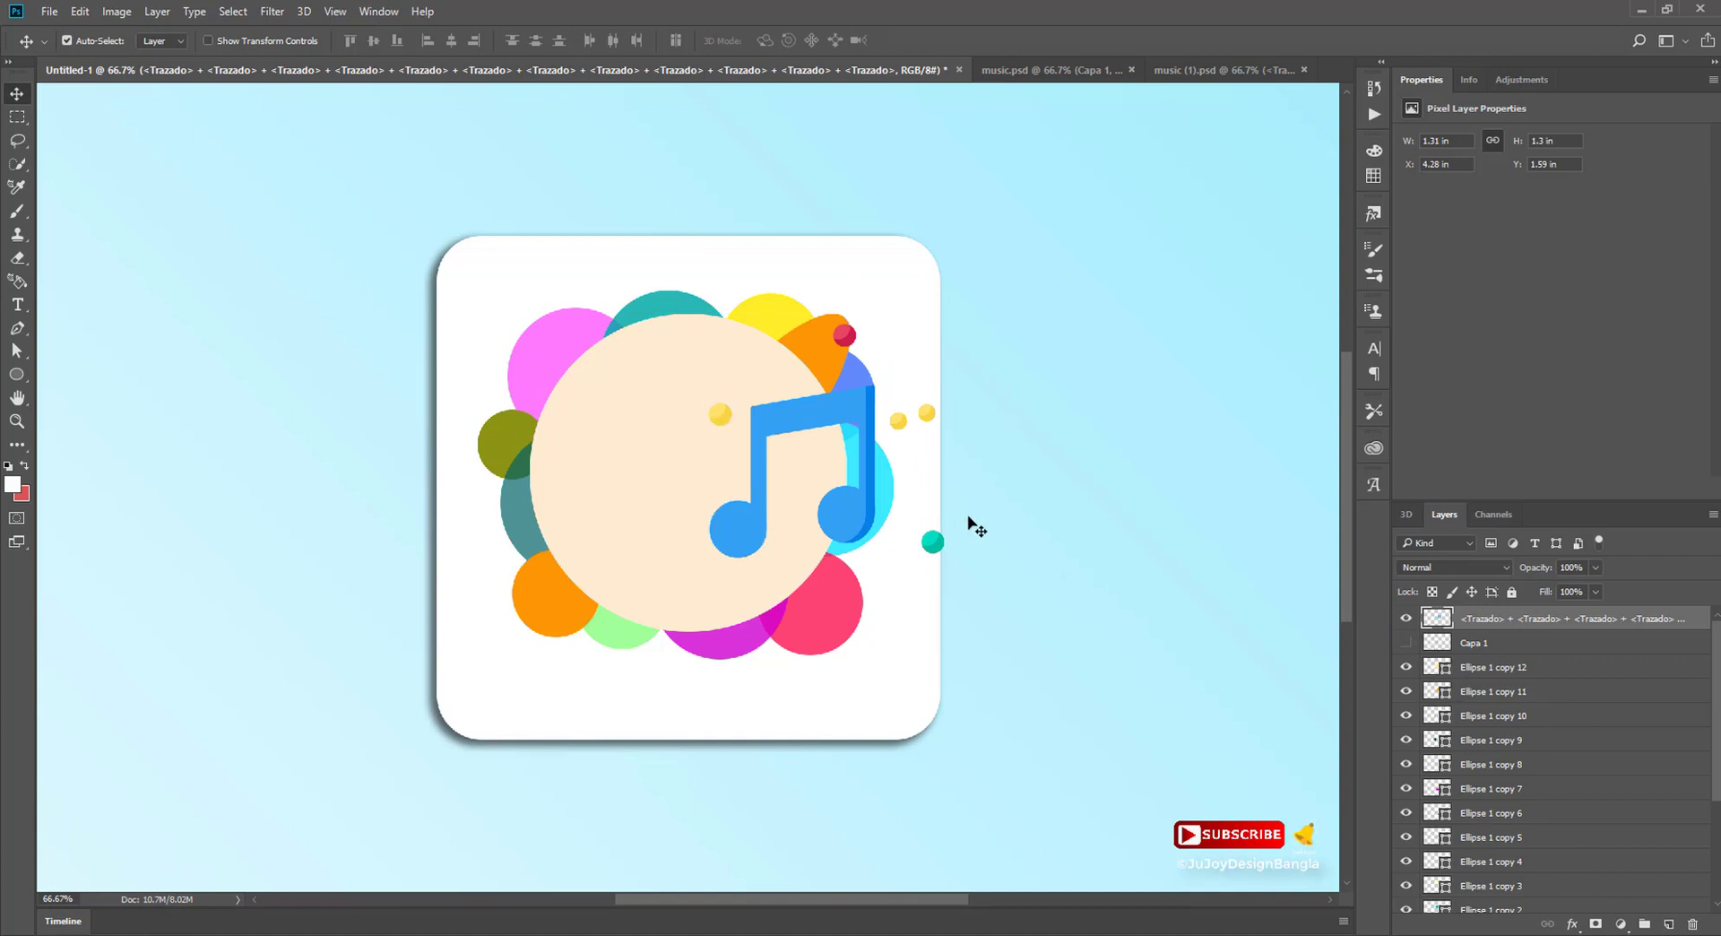
left_click_drag(837, 411, 703, 427)
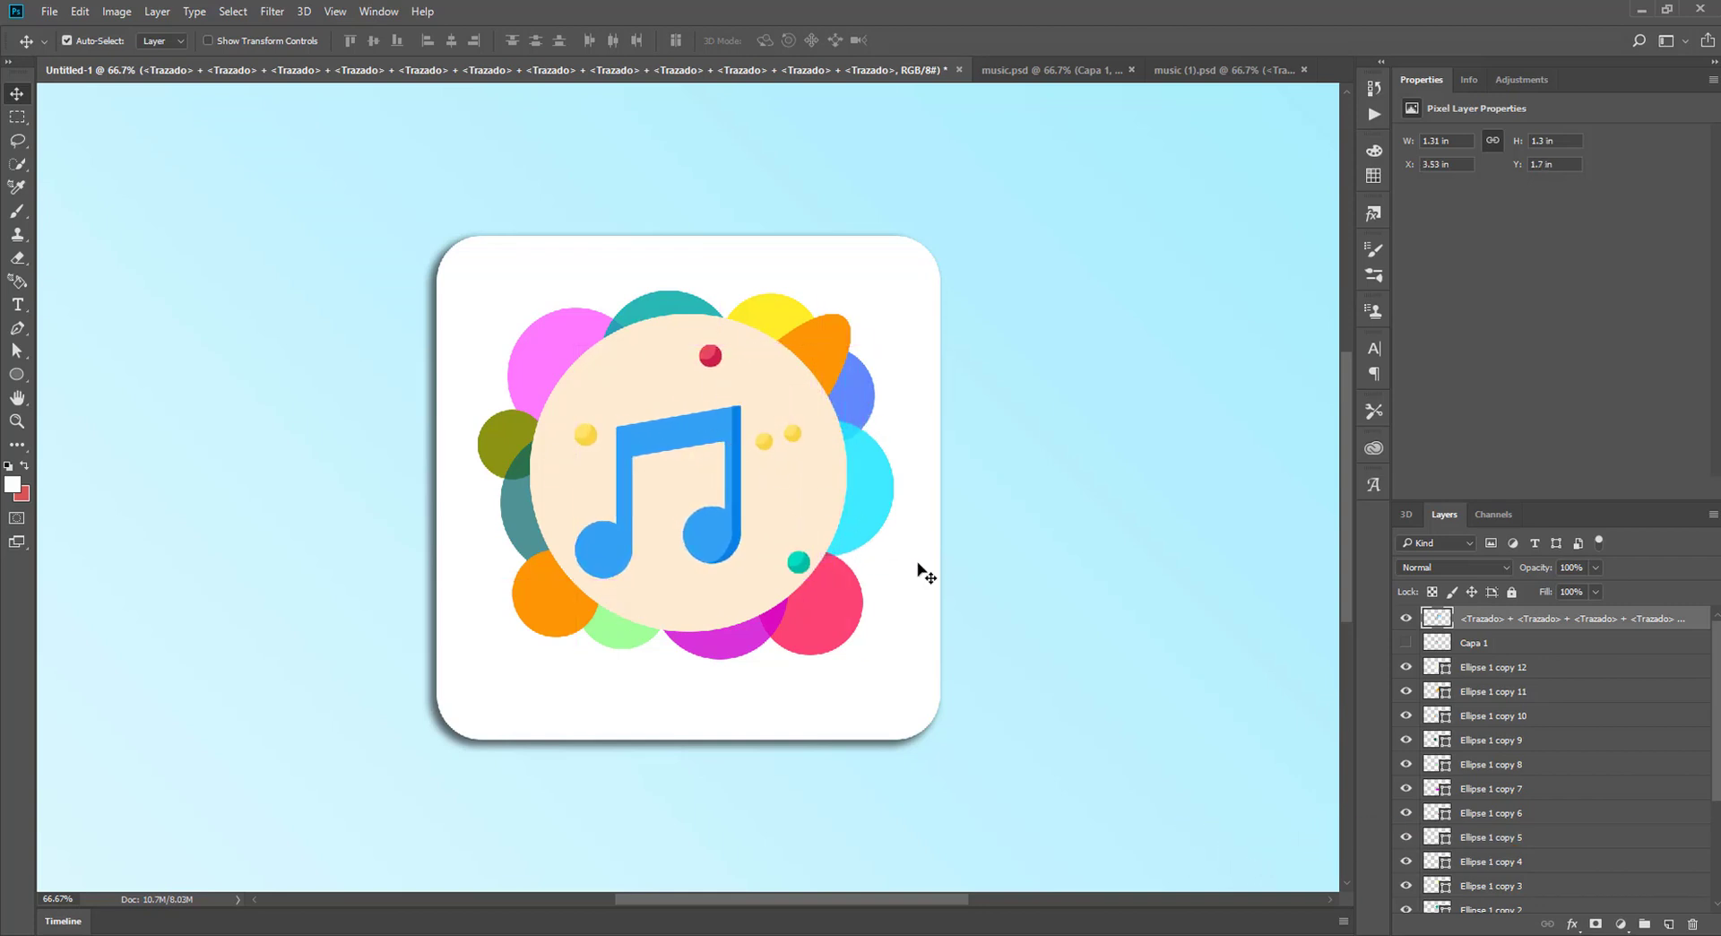
key("ctrl+t")
left_click_drag(811, 346, 785, 370)
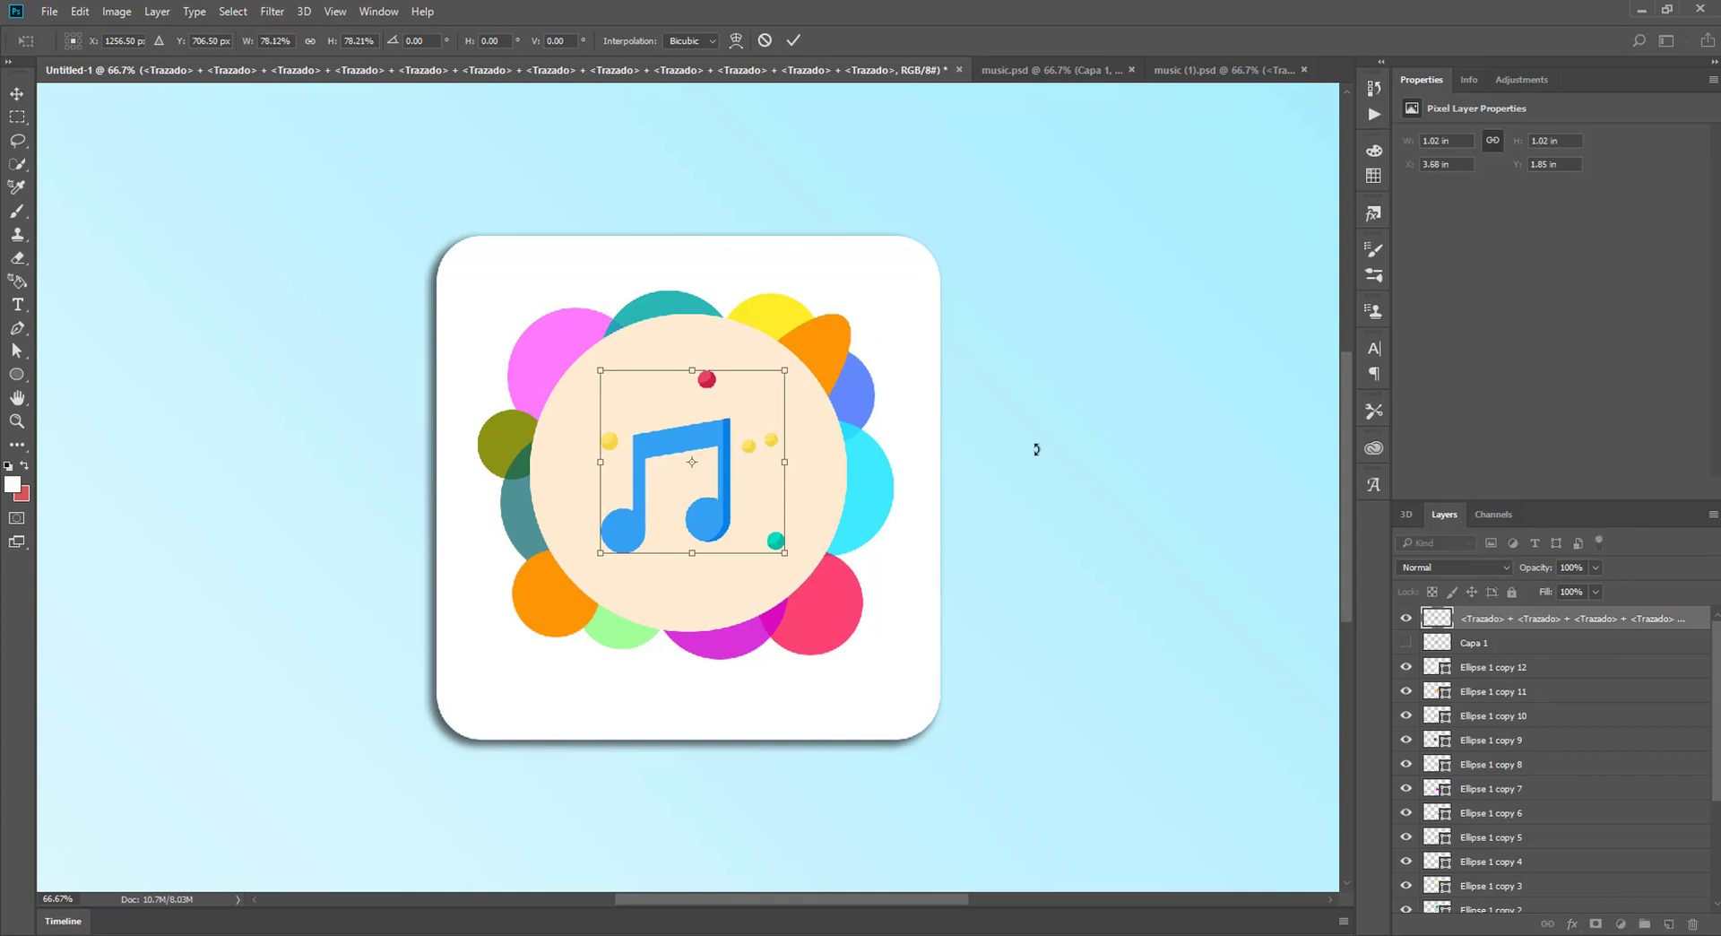
key("Return")
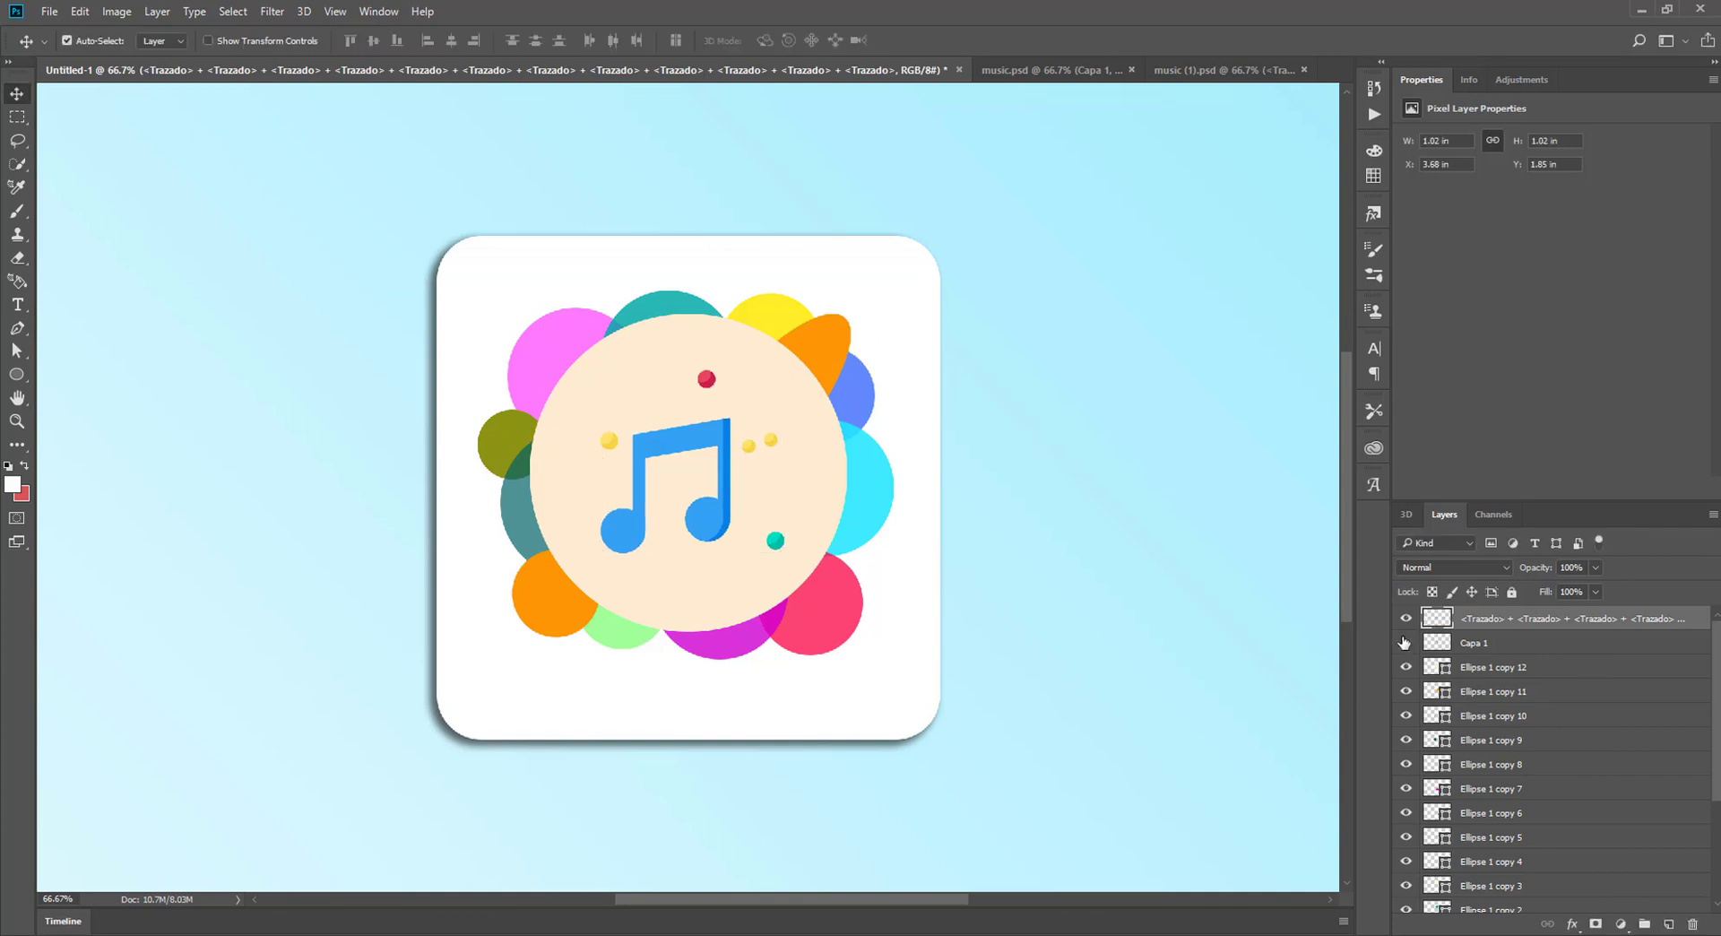
Step: Give the blue note a drop shadow: 100% opacity, 3 px distance, 32% spread, 8 px size
right_click(1501, 625)
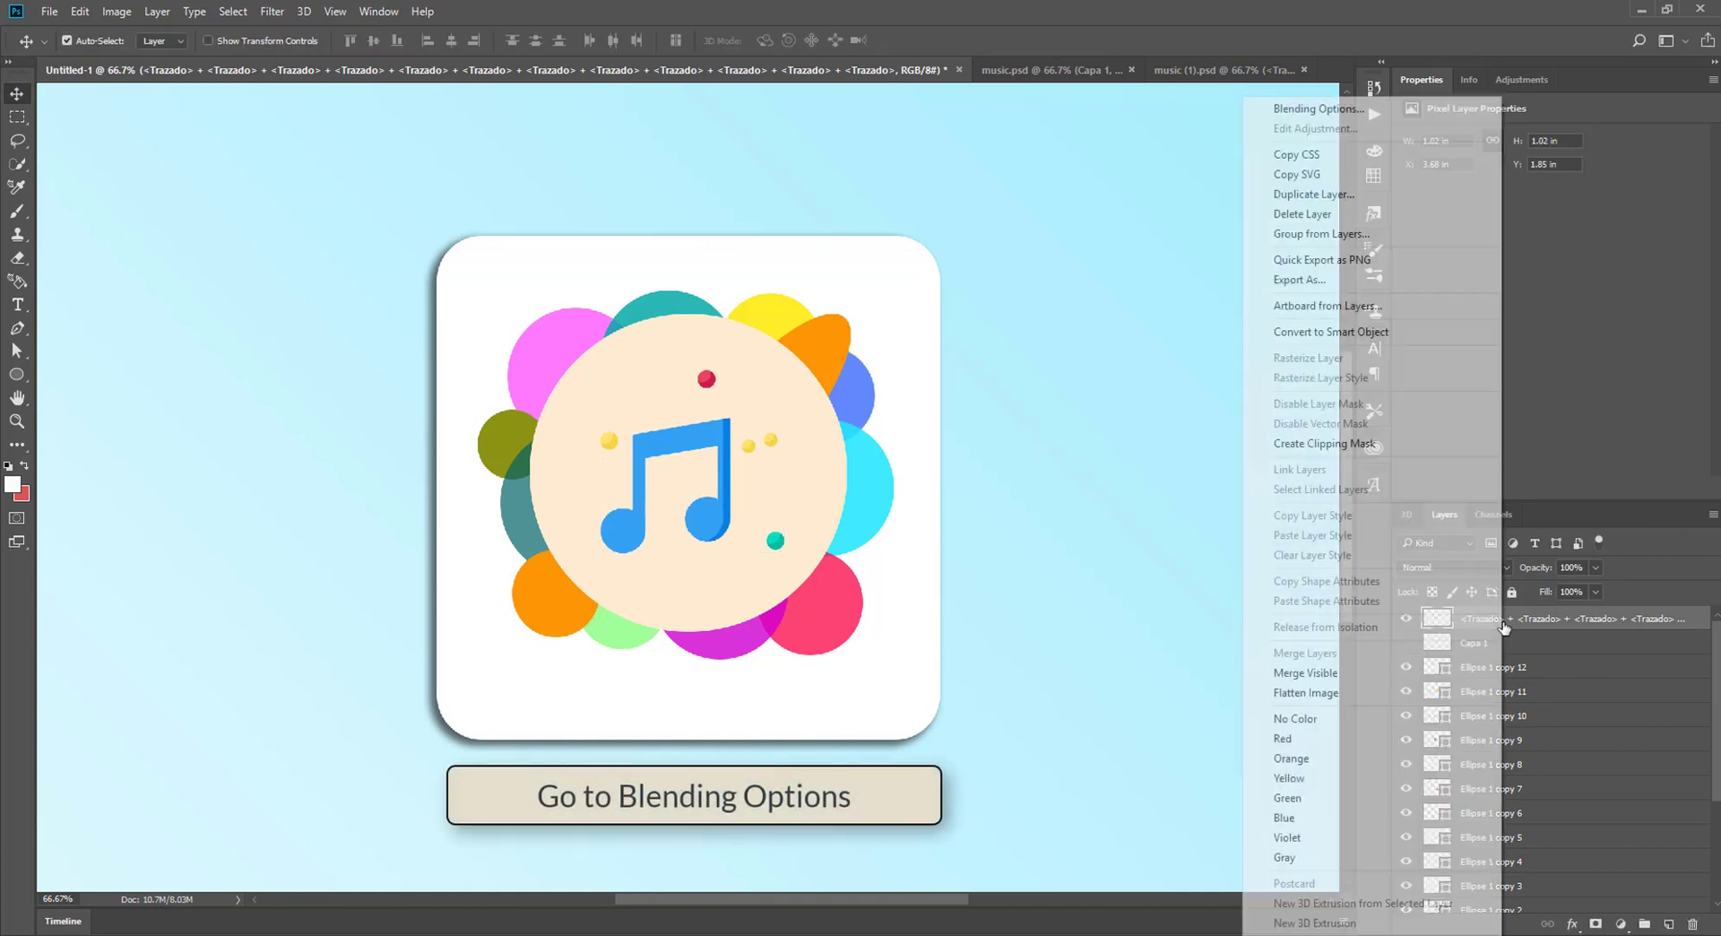
left_click(1317, 108)
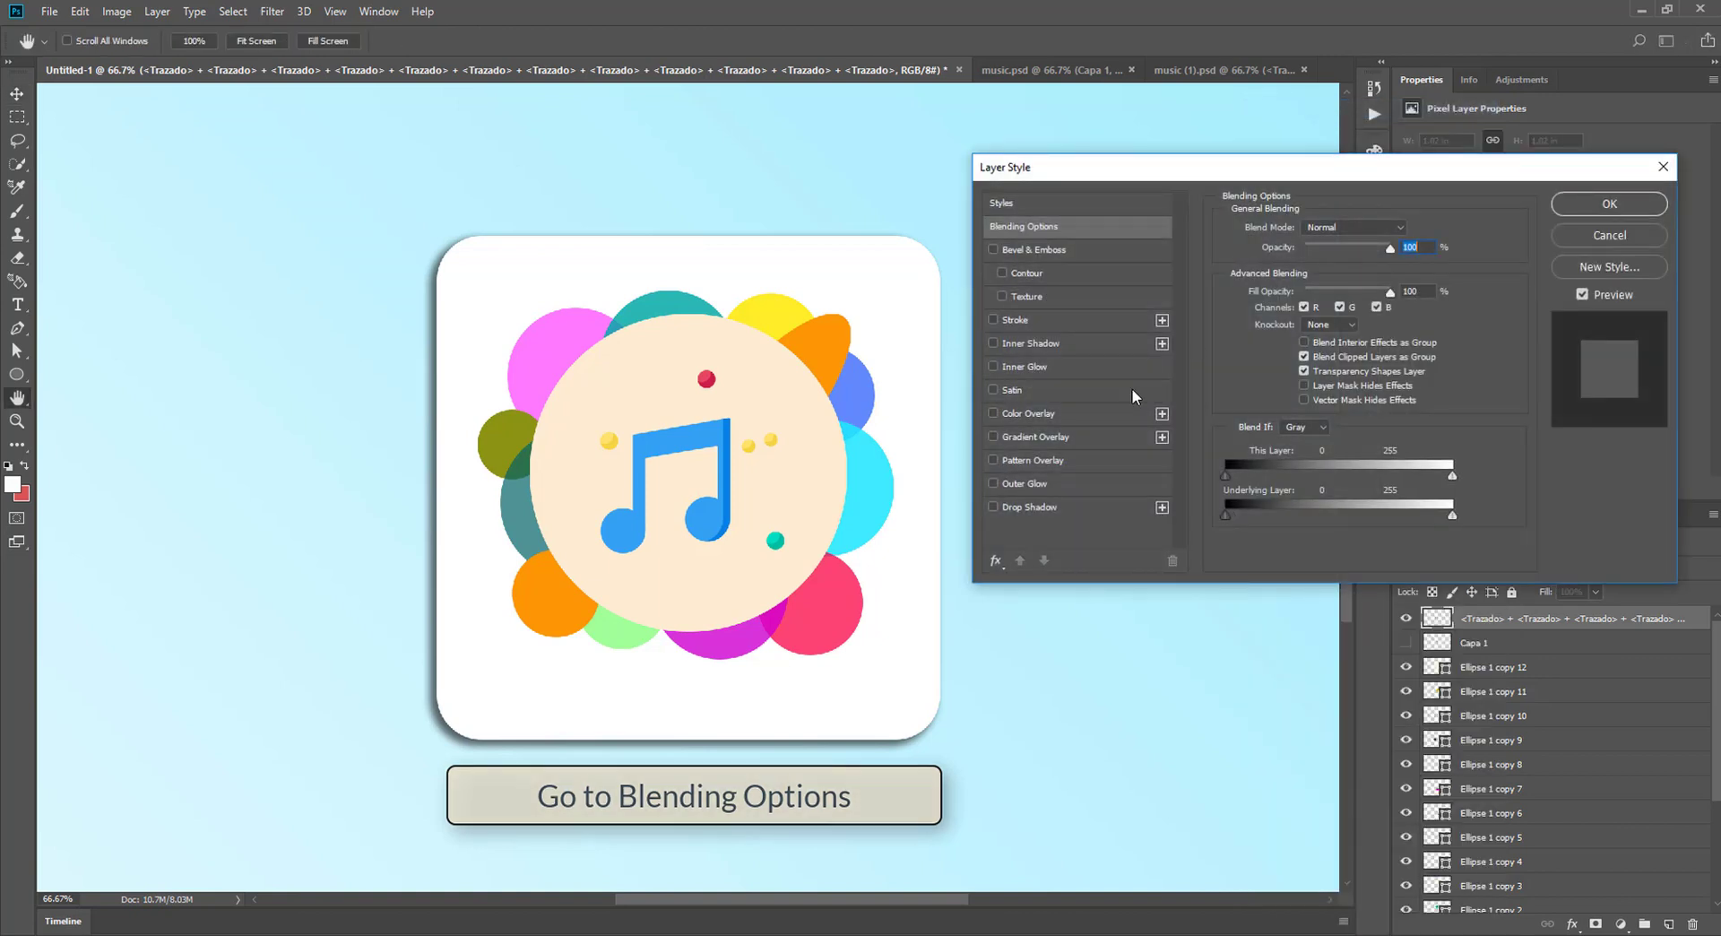
left_click(1095, 503)
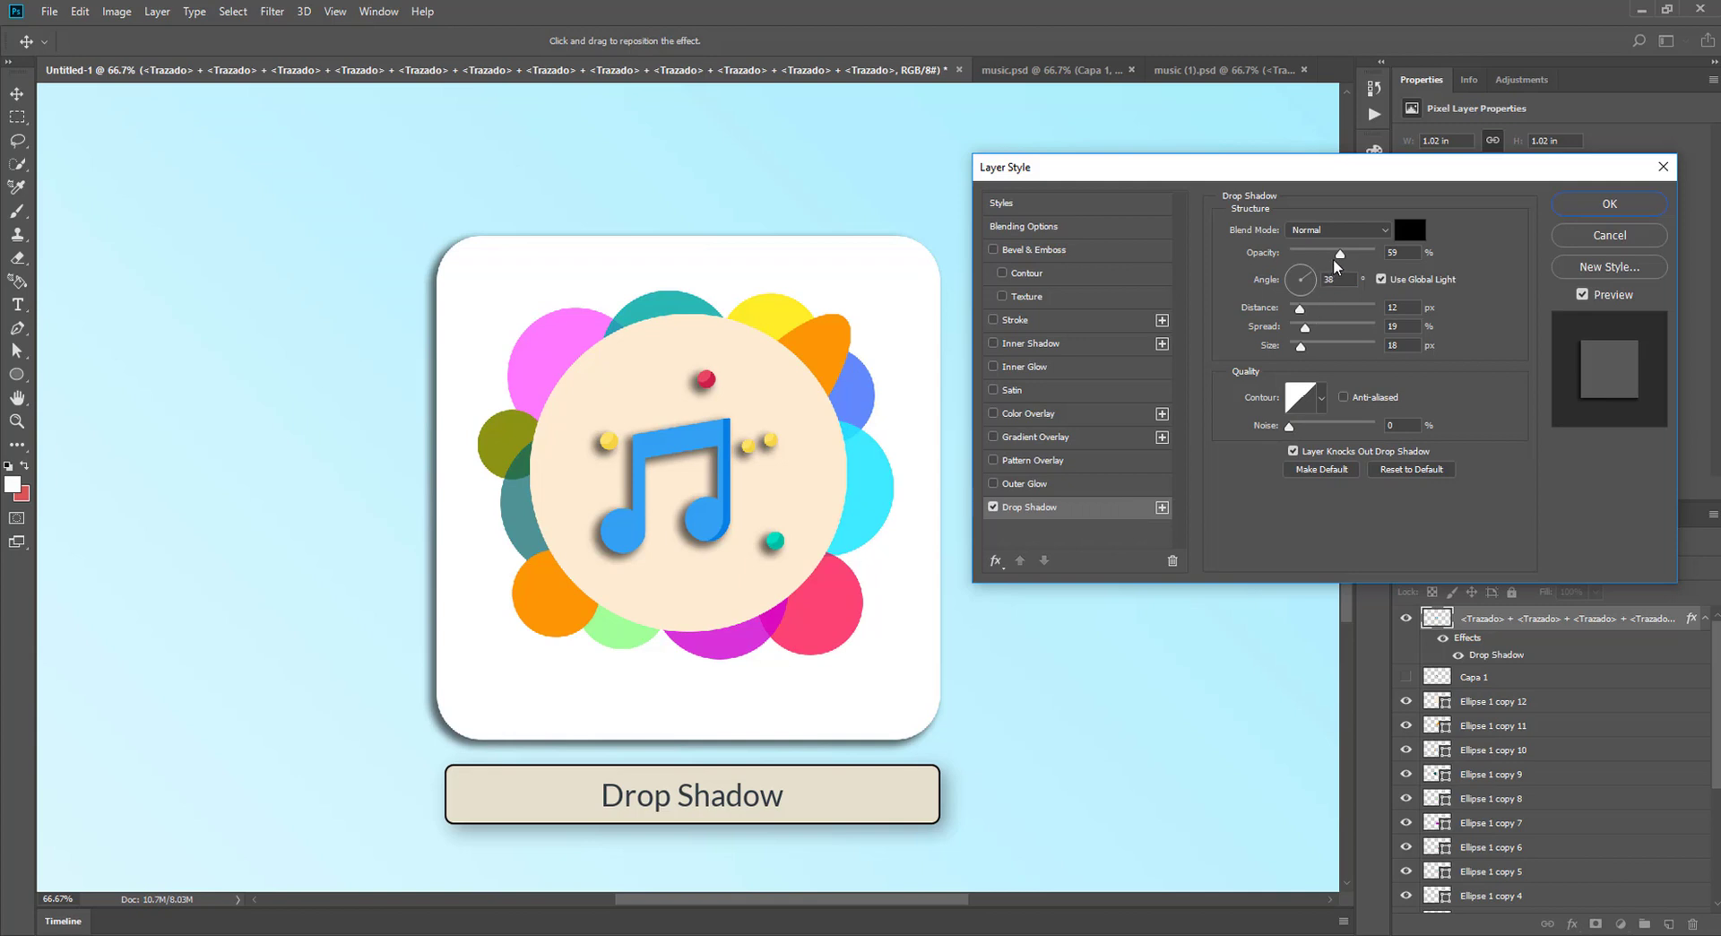
left_click_drag(1341, 258, 1375, 255)
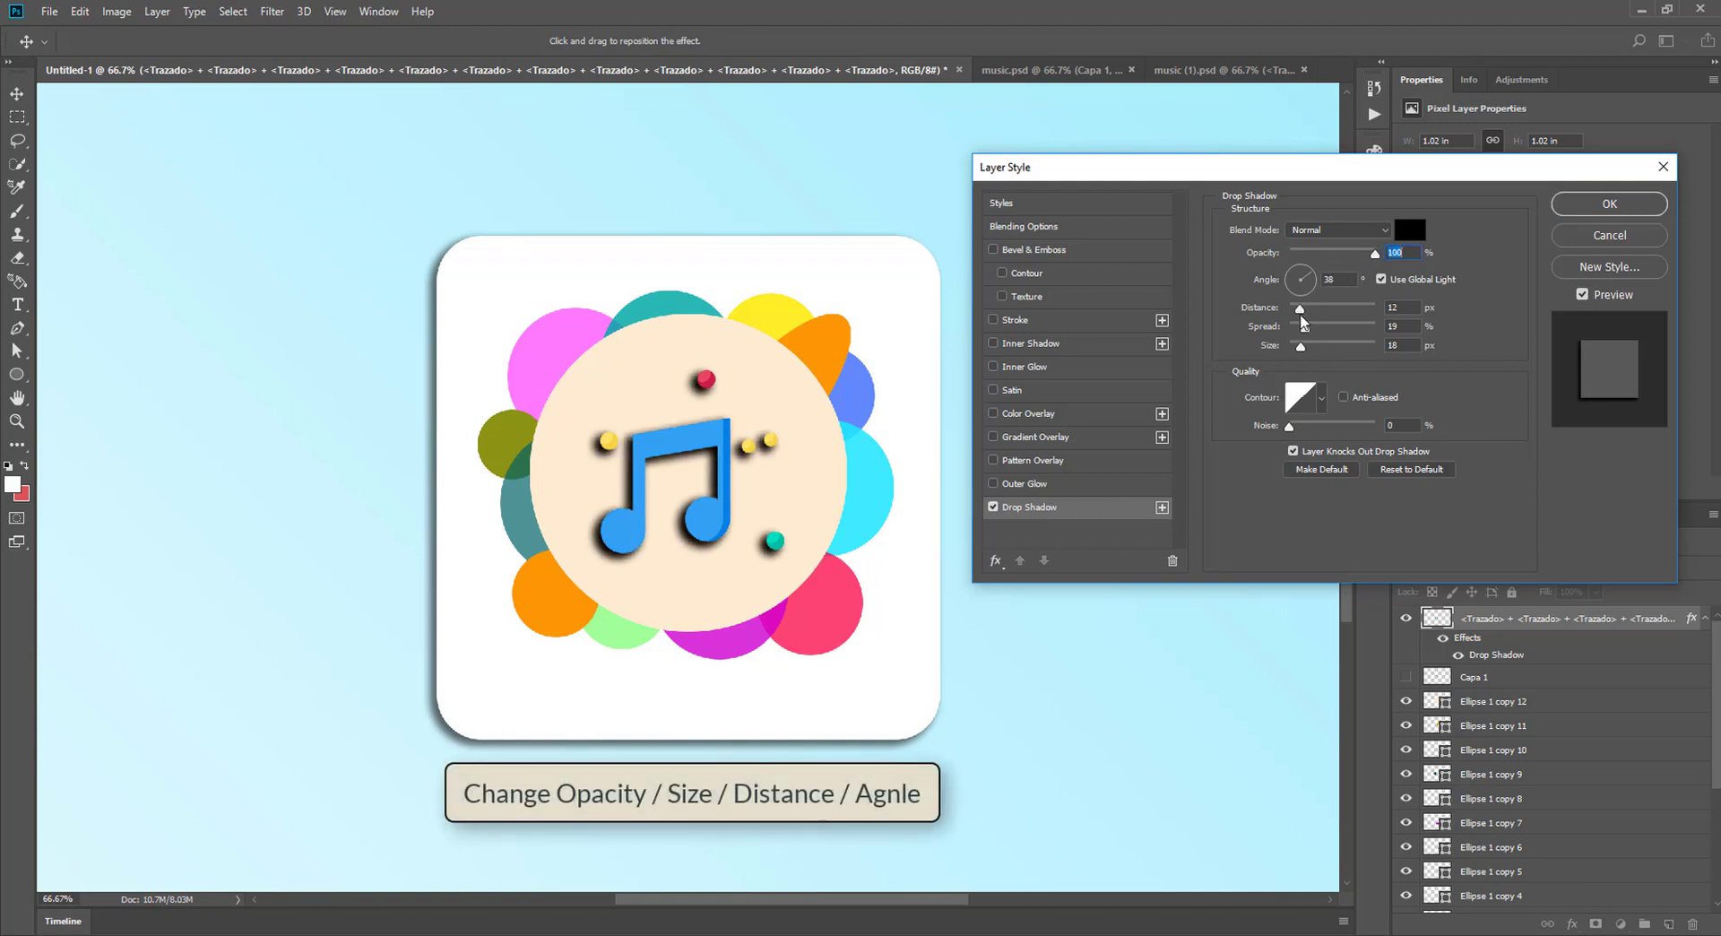
mouse_move(1300, 309)
left_mouse_down()
mouse_move(1294, 347)
mouse_move(1334, 334)
mouse_move(1317, 328)
left_mouse_up()
left_click(1297, 347)
mouse_move(1375, 253)
left_mouse_down()
mouse_move(1302, 256)
mouse_move(1375, 254)
left_mouse_up()
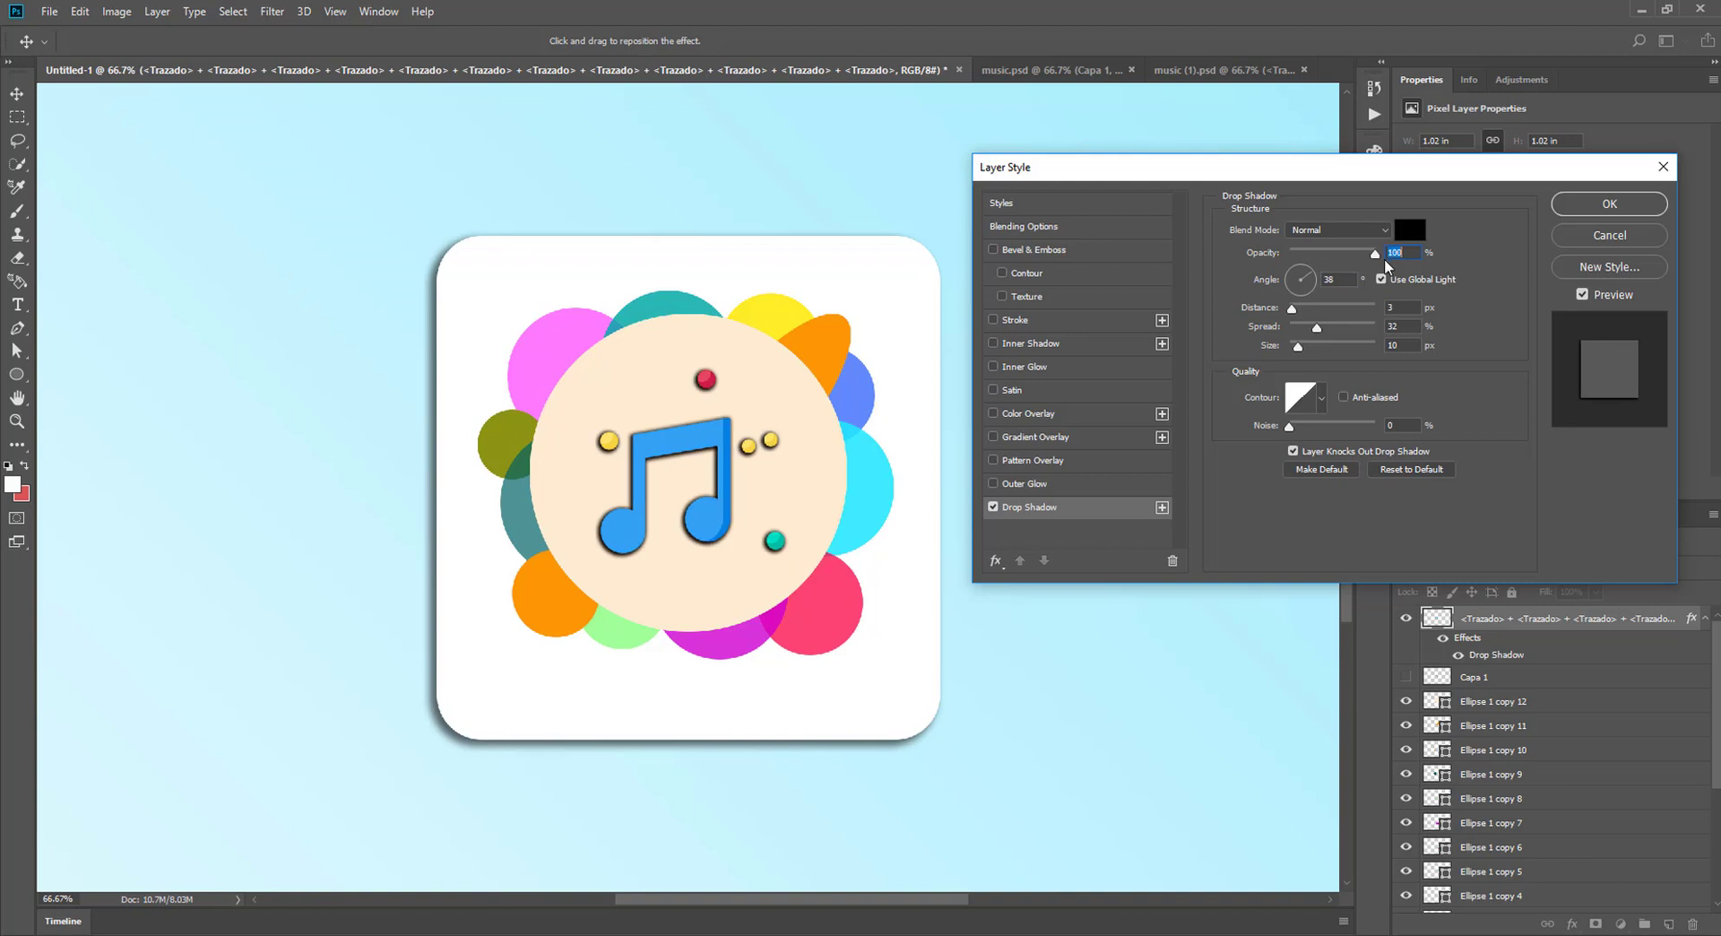
left_click_drag(1298, 347, 1288, 351)
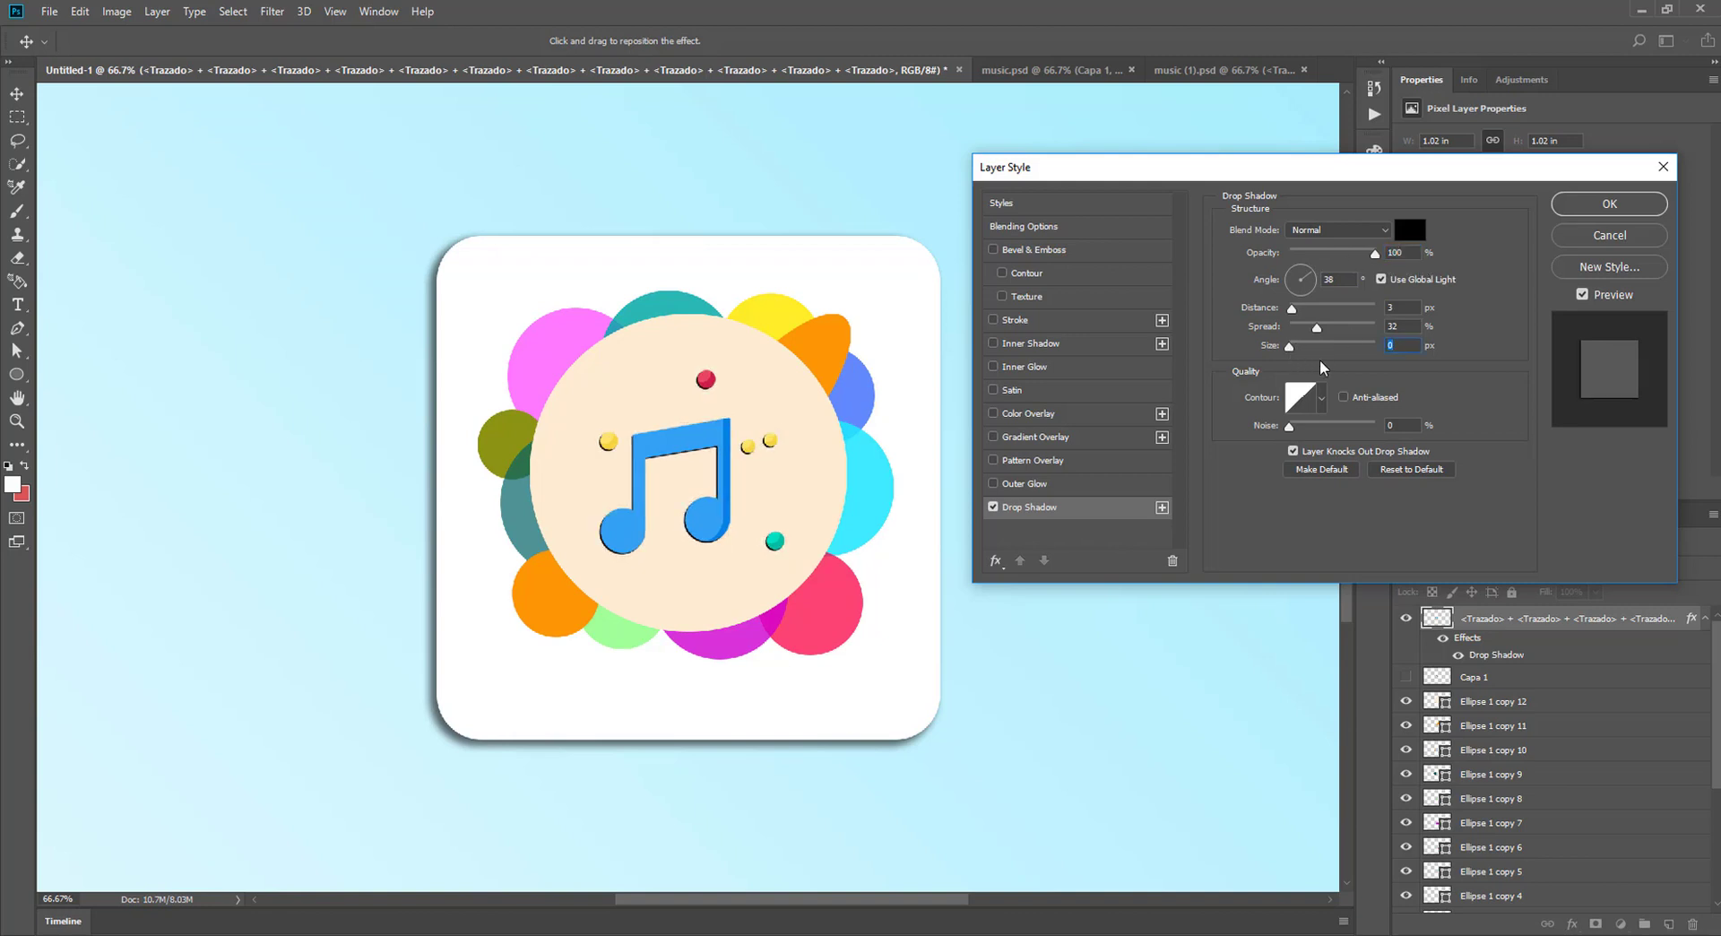
left_click(1607, 209)
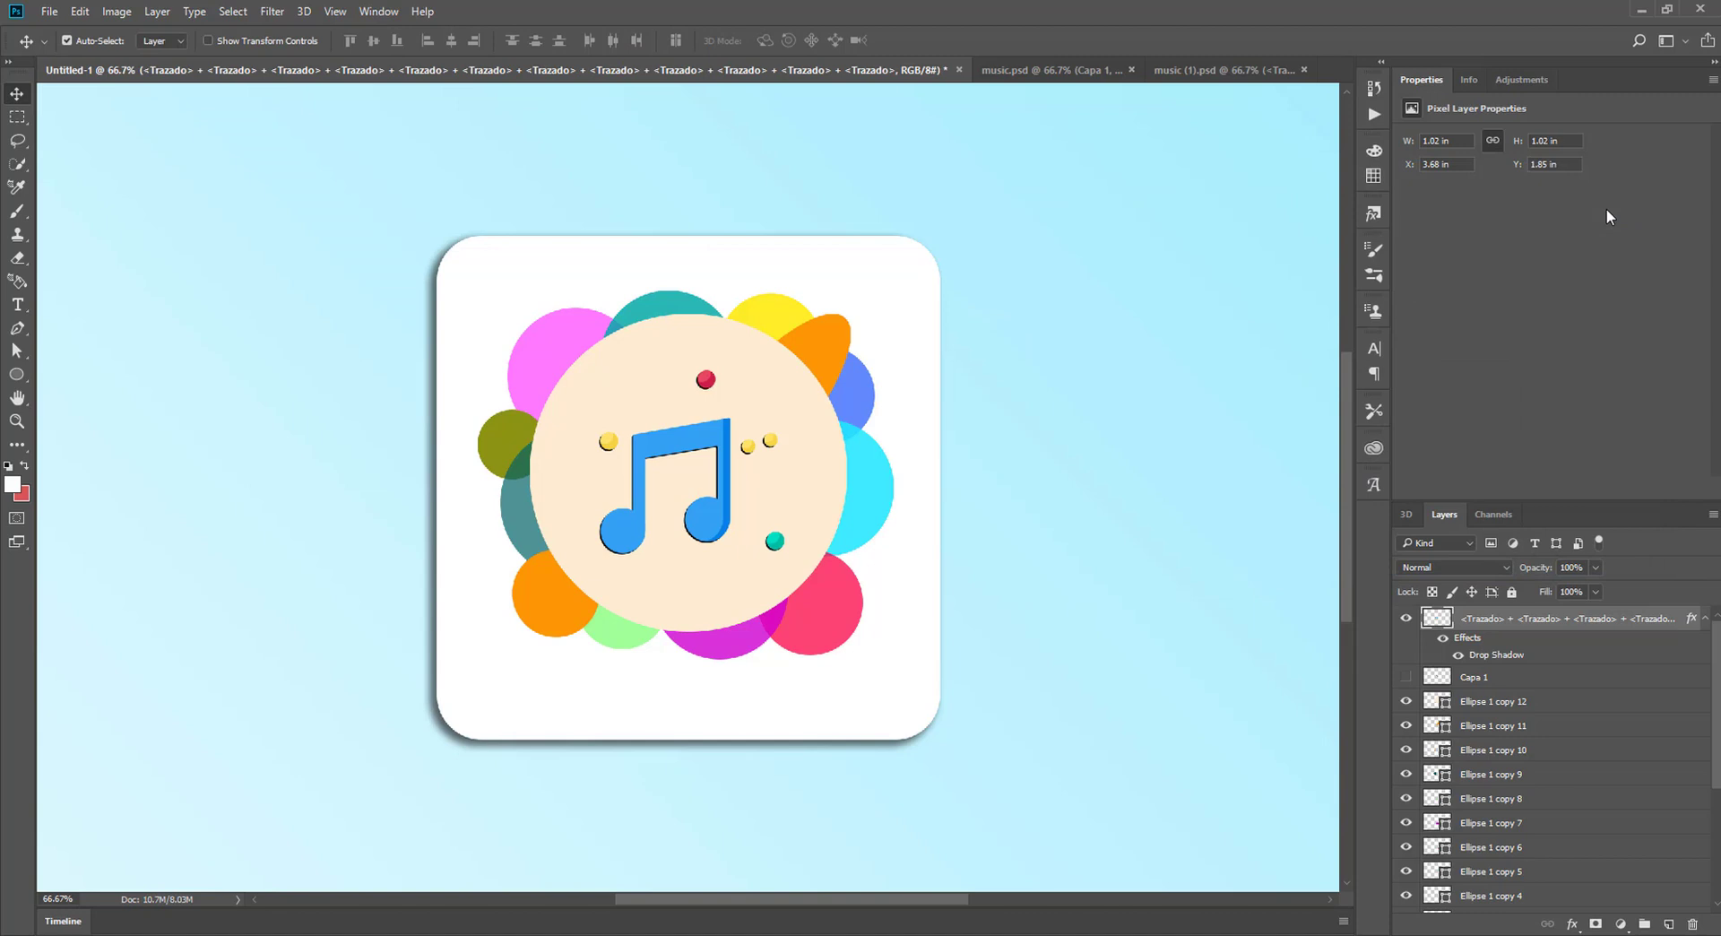
Step: Change the centre disc's fill colour to white #ffffff
left_click(830, 489)
double_click(1448, 708)
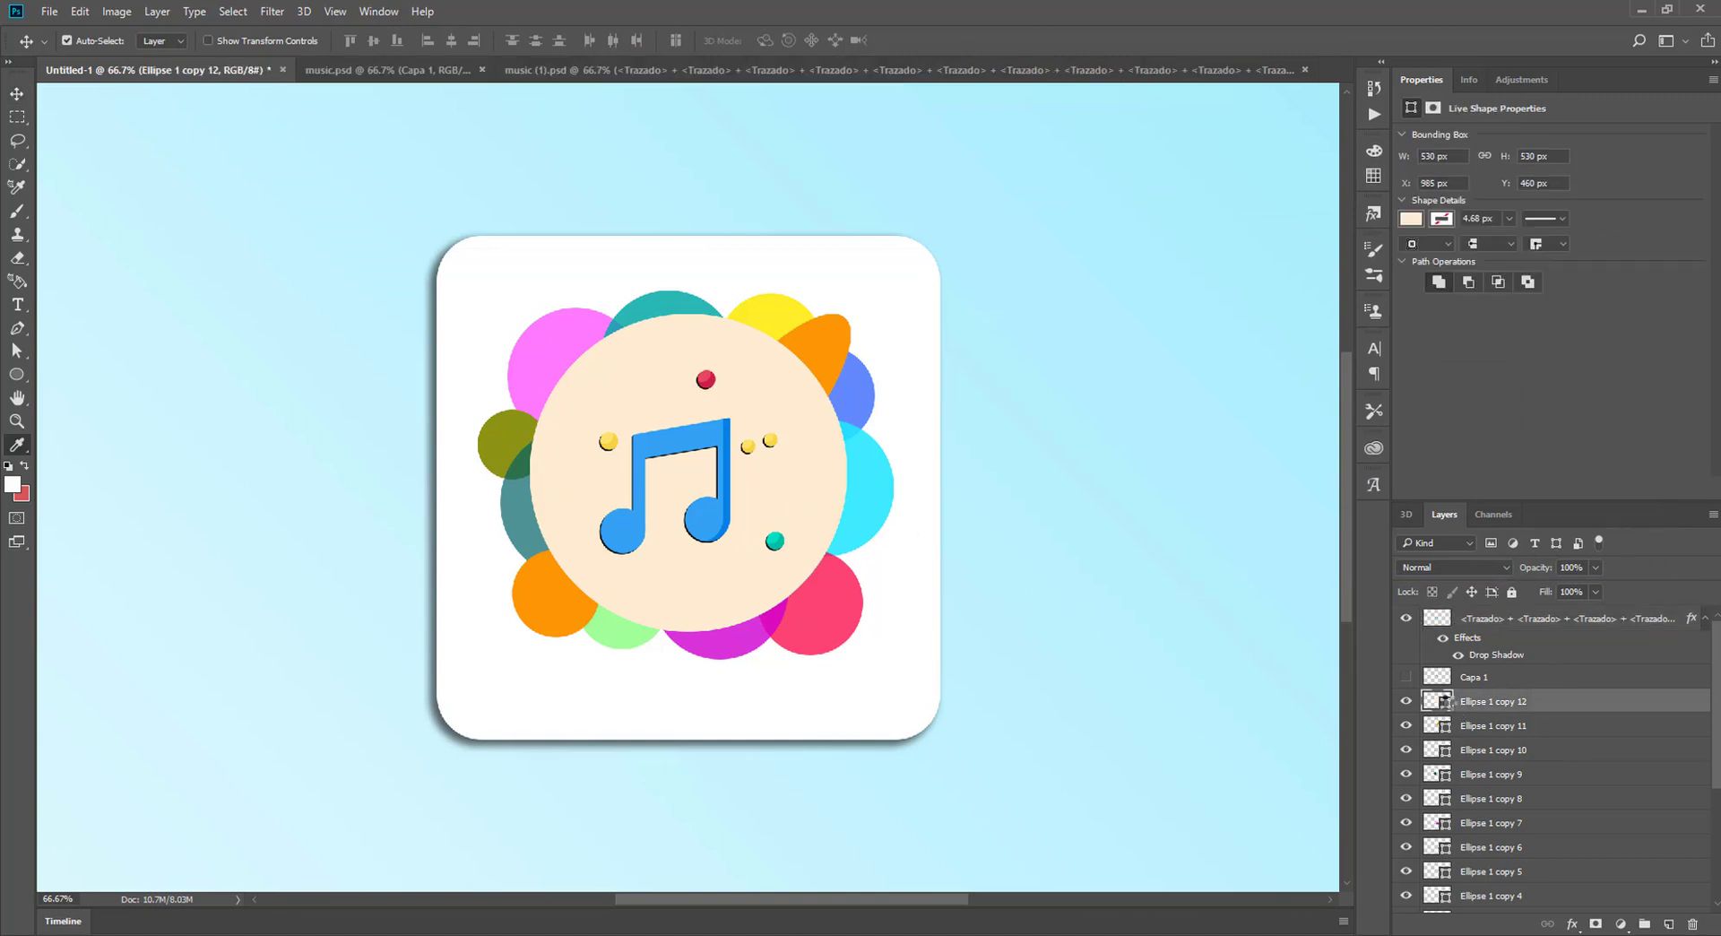
left_click_drag(1304, 317, 1236, 270)
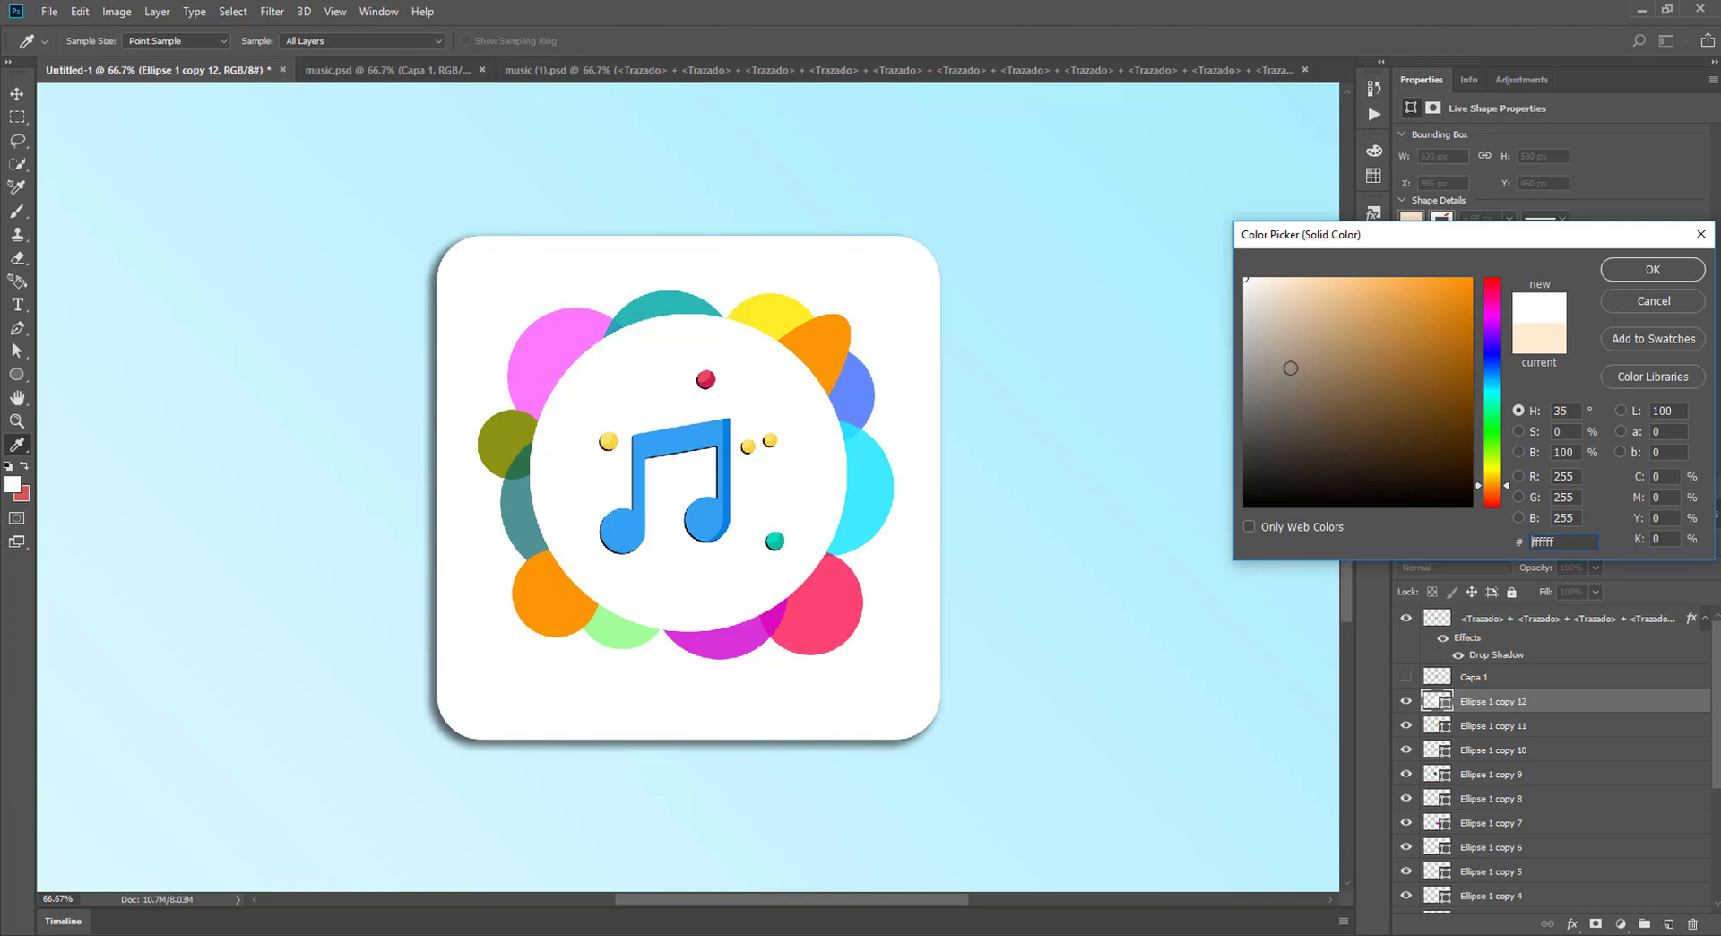
Step: Confirm the white disc fill, then hide the music note and disc layers
left_click(1664, 272)
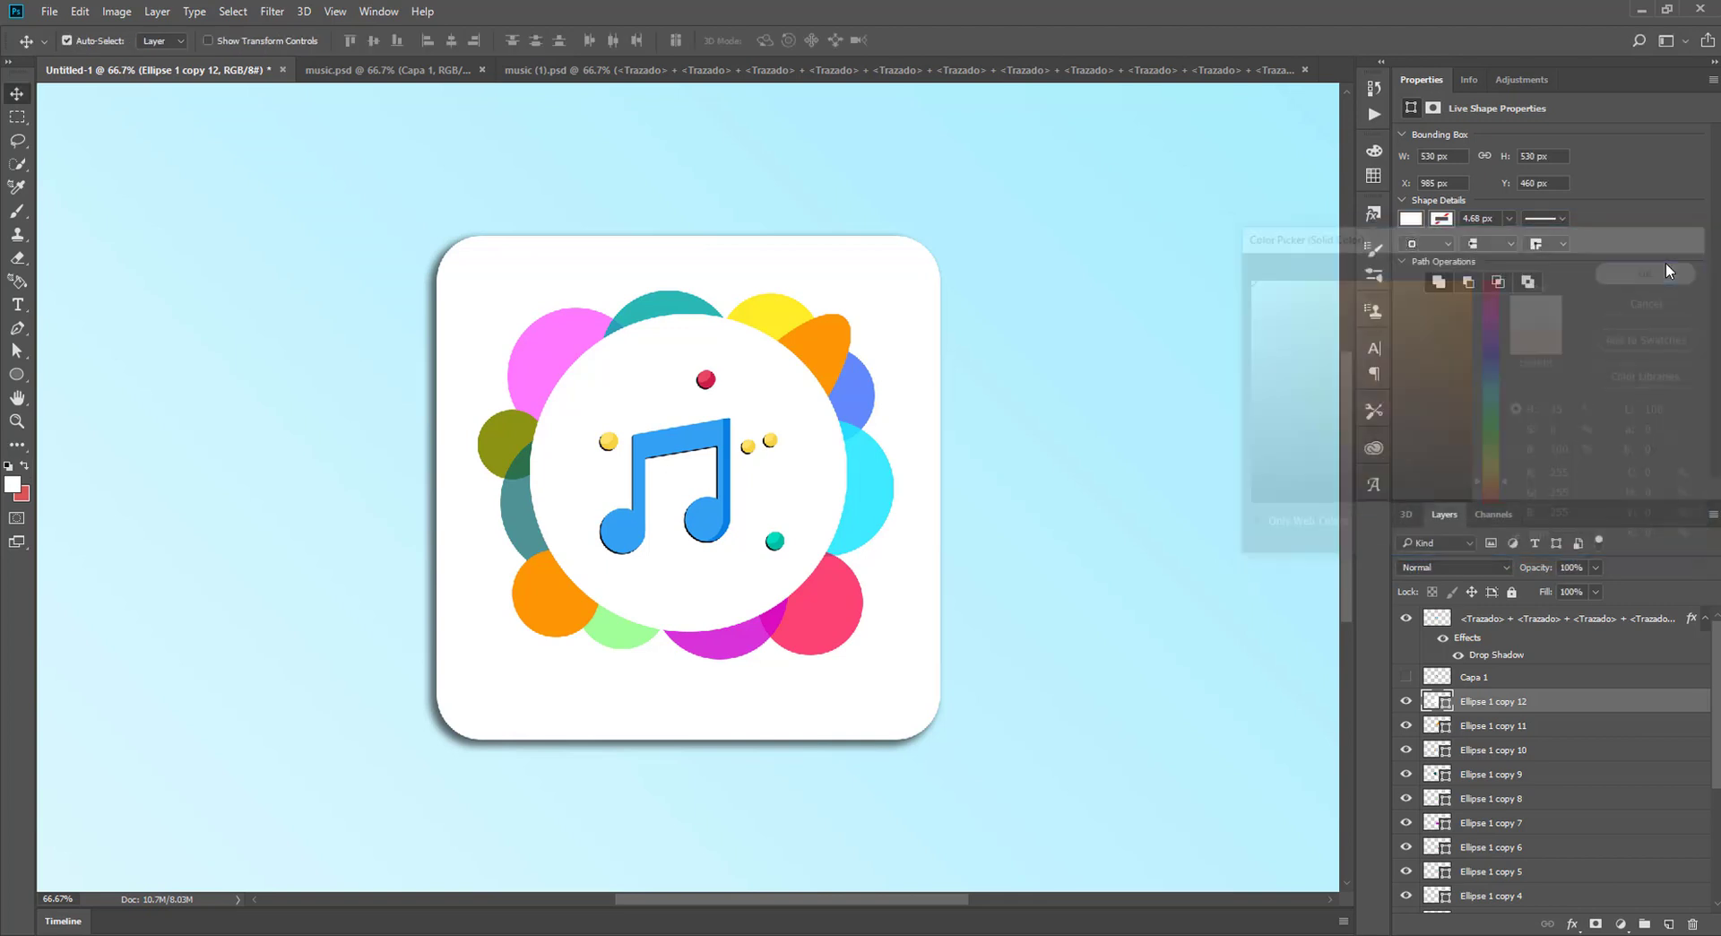
left_click(1405, 618)
left_click(1405, 677)
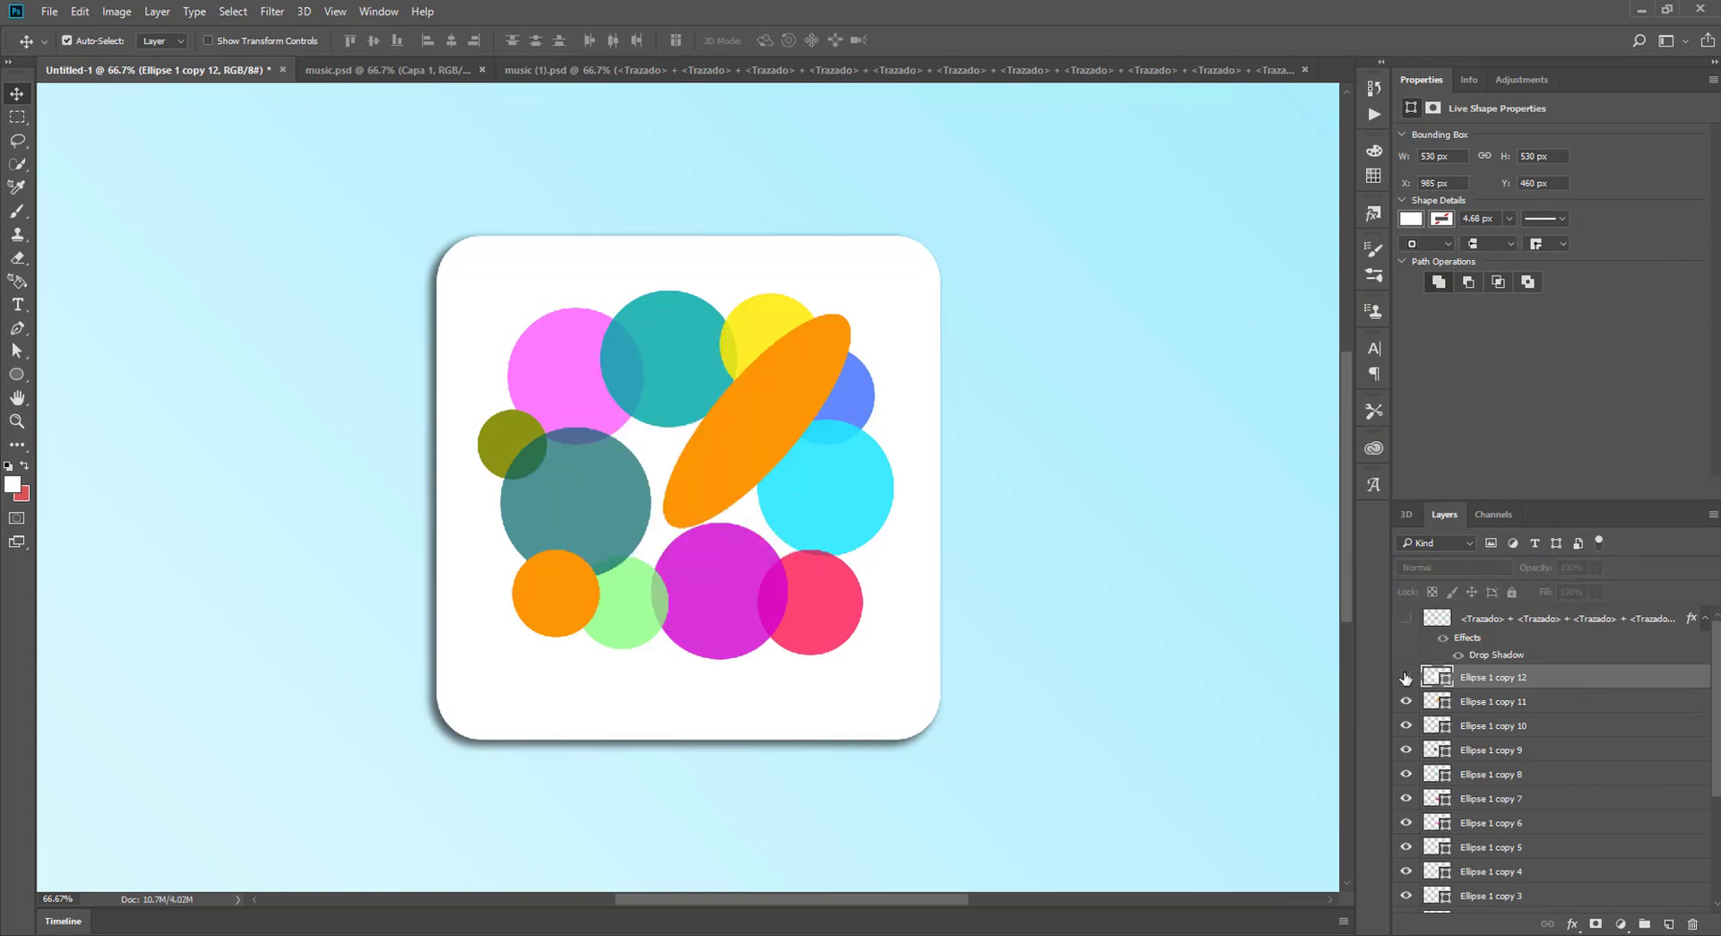
Step: Duplicate the orange circle over the teal circle and rasterize the copy, Ellipse 1 copy 13
key("alt+bracketleft")
key("alt+bracketleft")
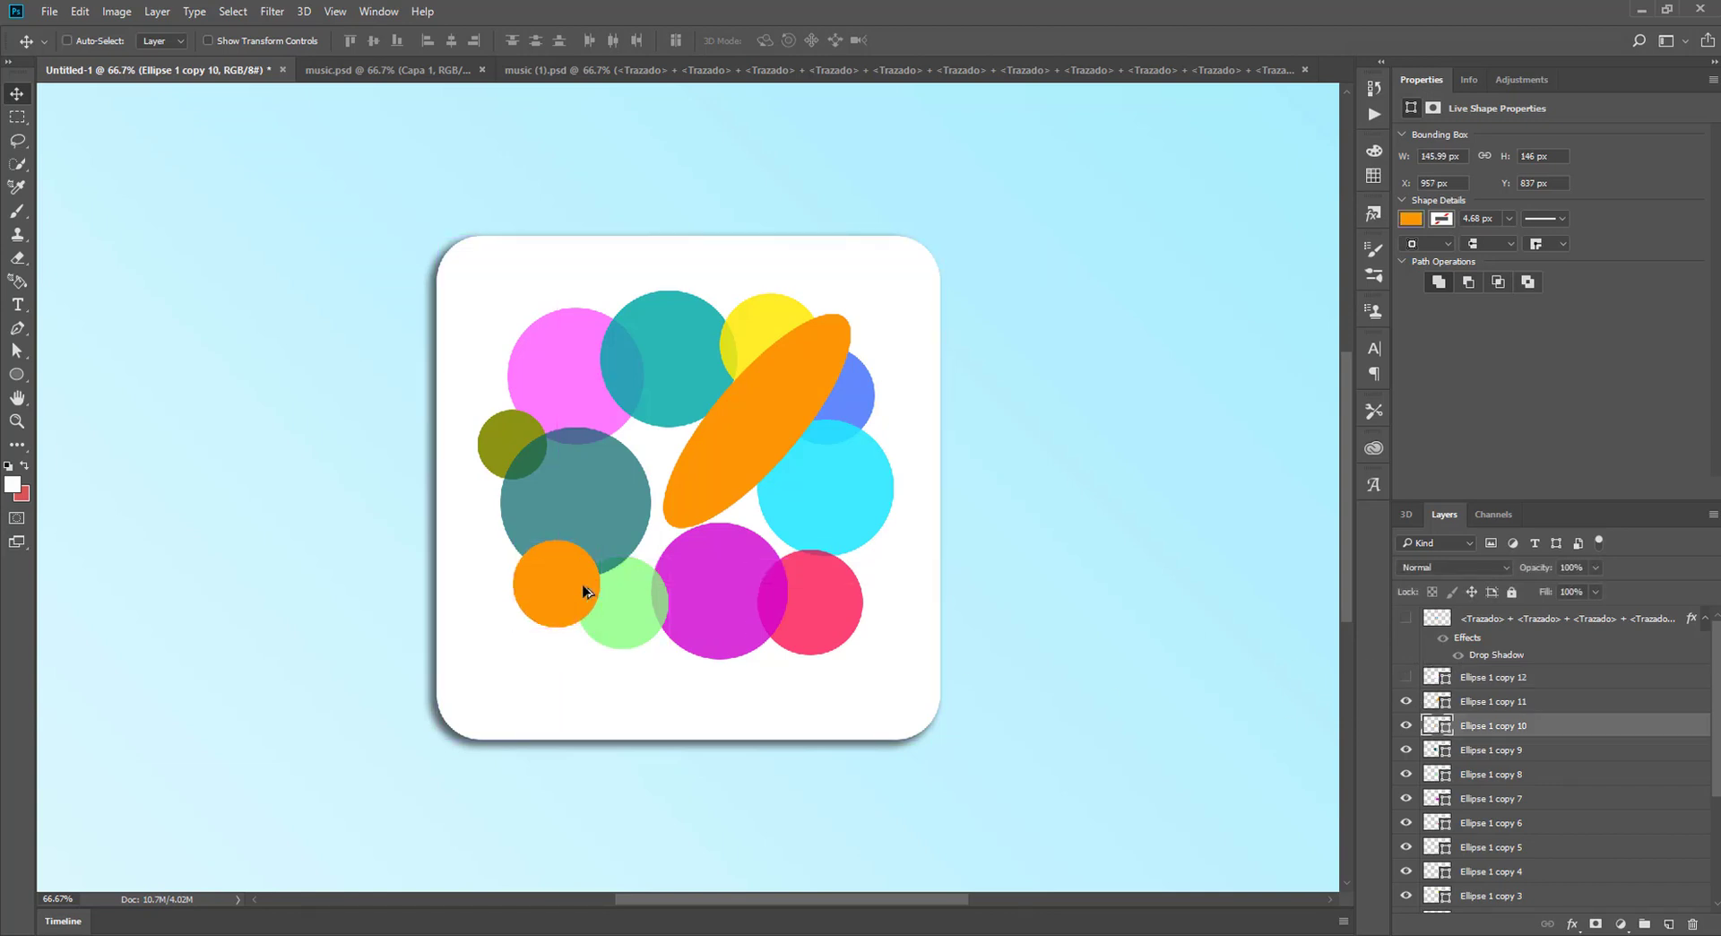
left_click_drag(583, 591, 635, 505)
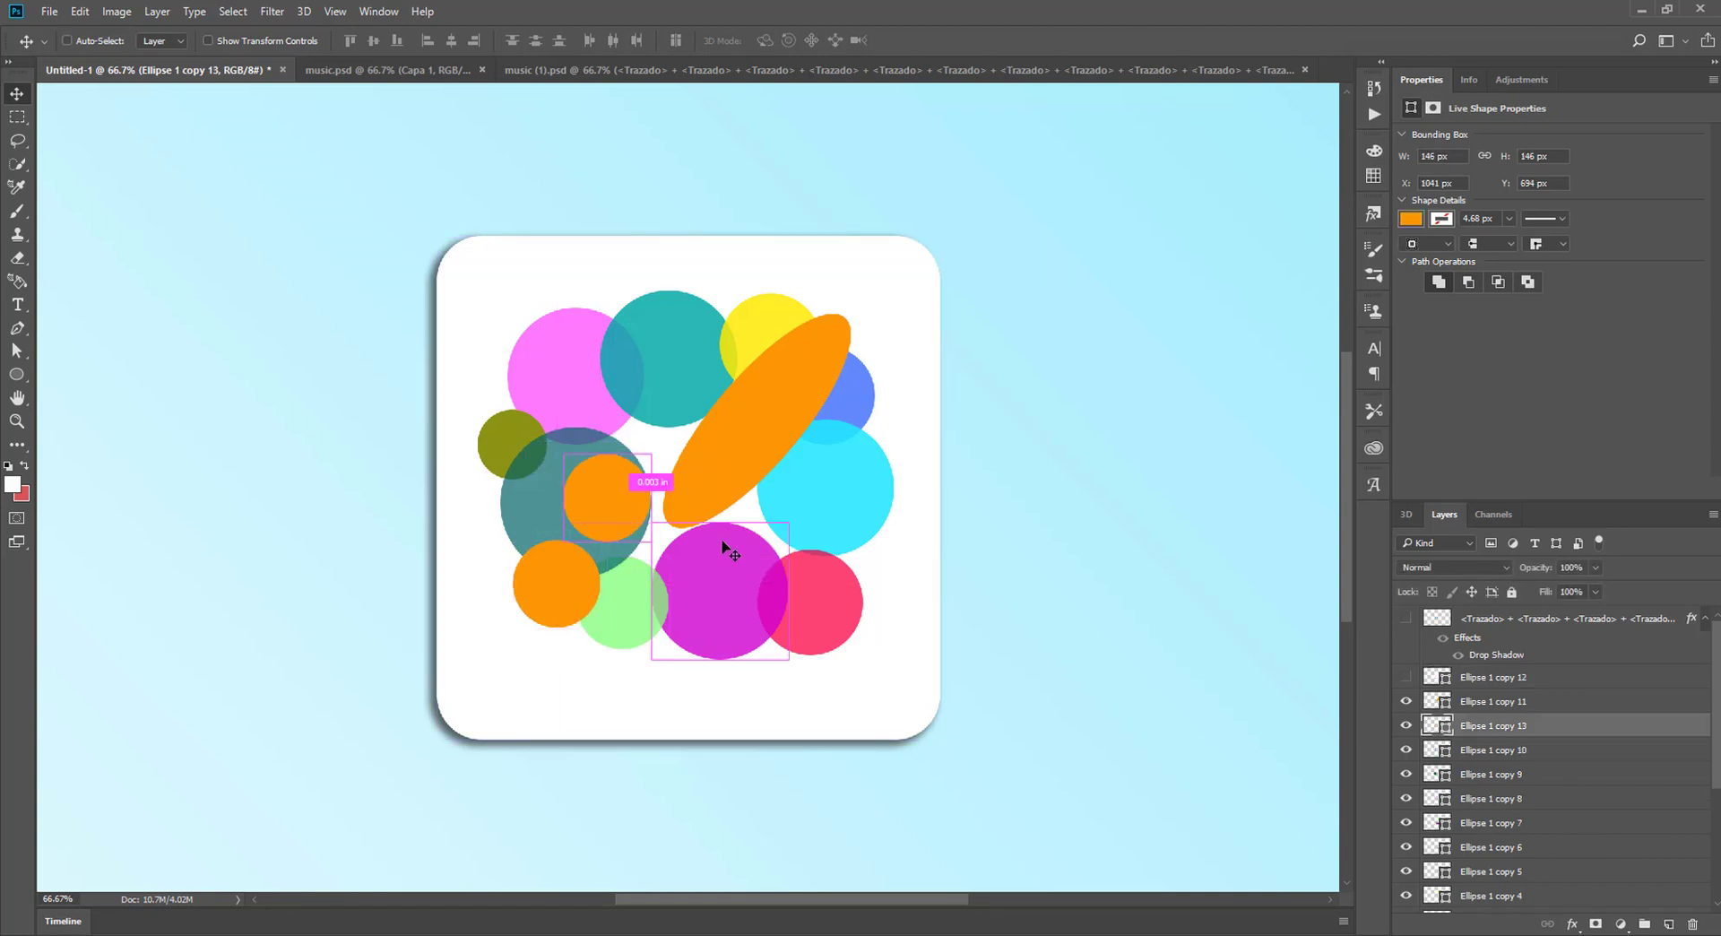
right_click(1543, 727)
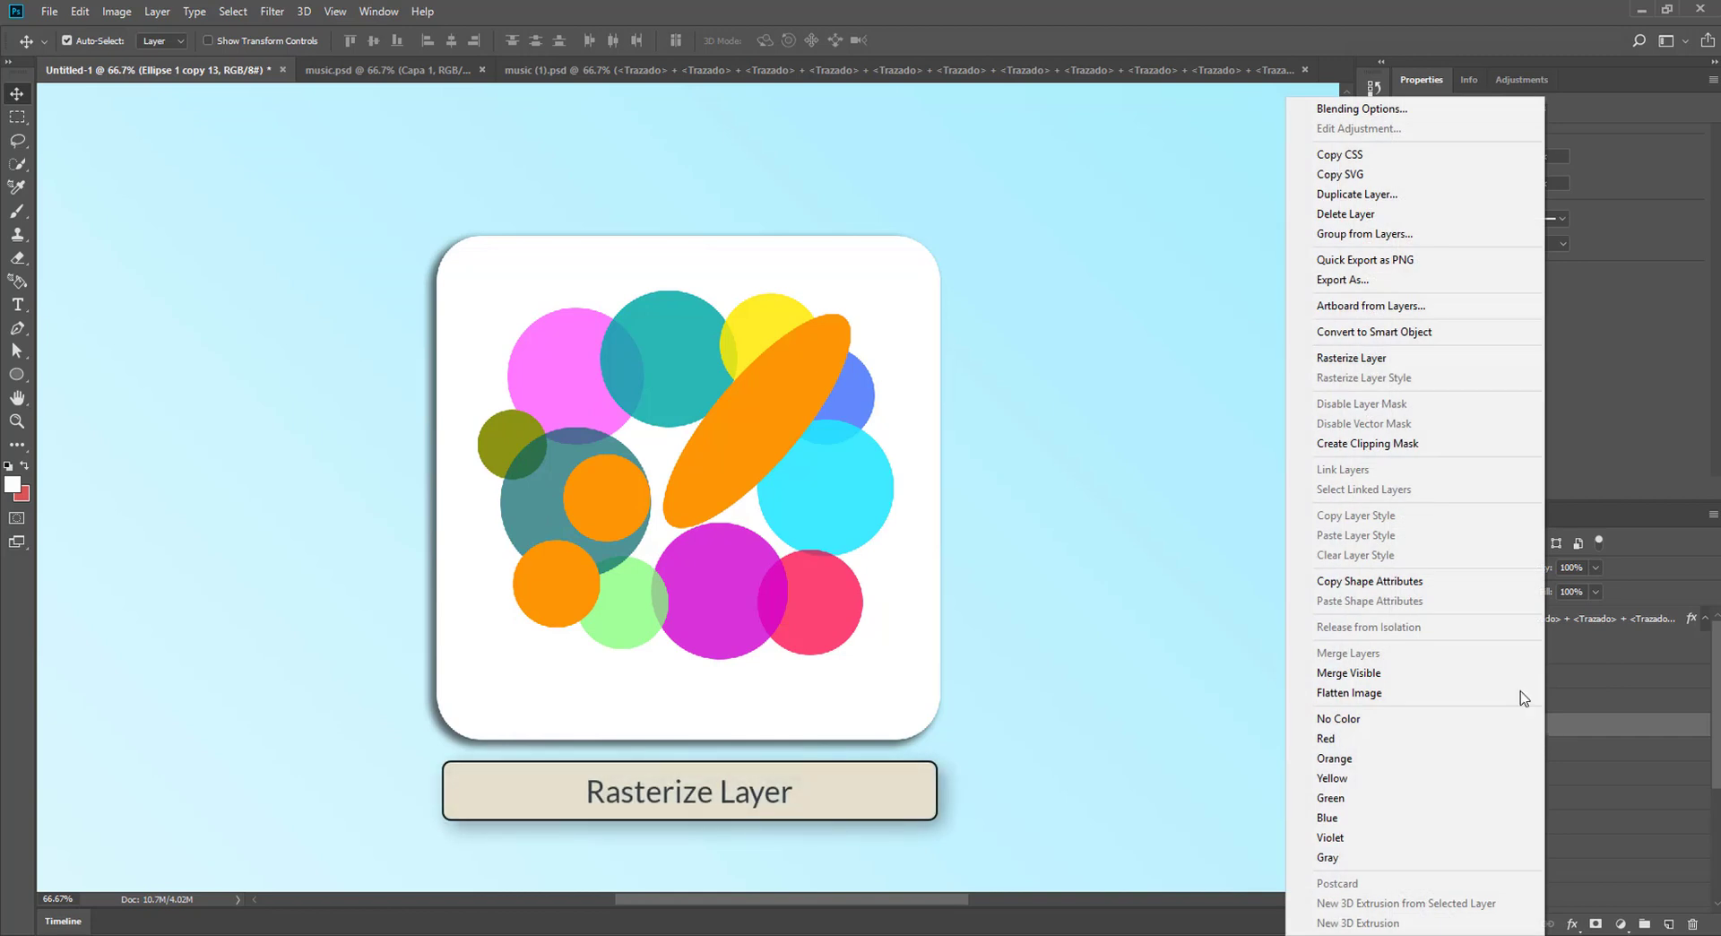
left_click(1423, 355)
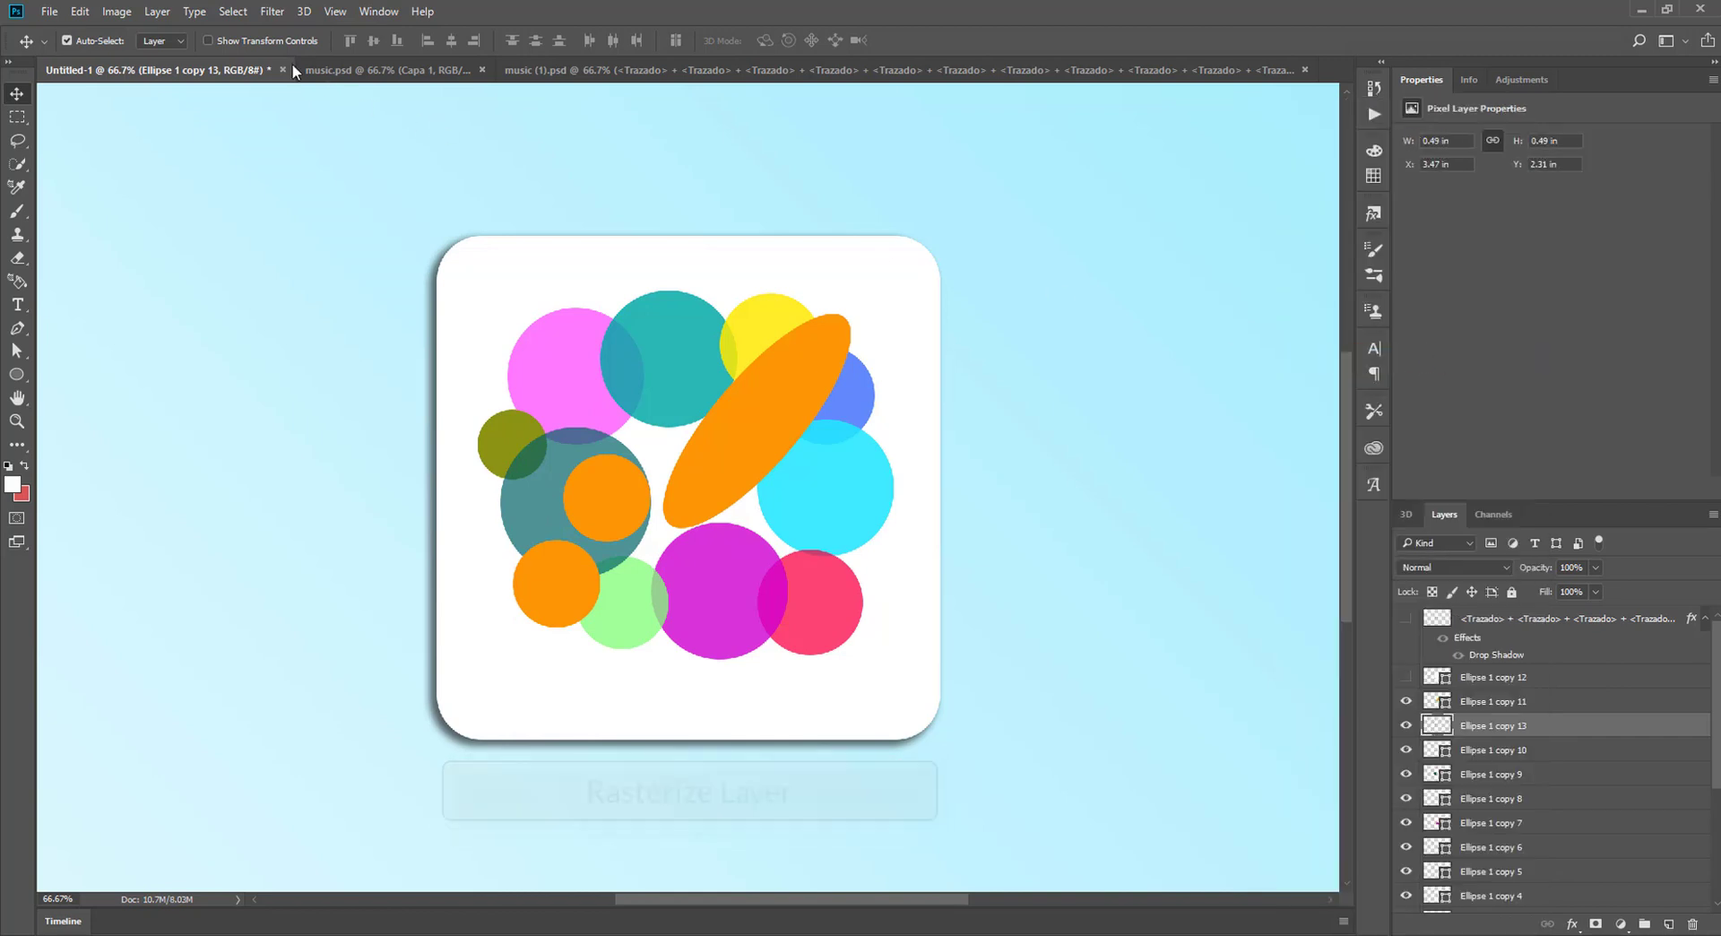
Step: Apply a Motion Blur with distance 148 and angle 45° to the orange copy
left_click(272, 11)
mouse_move(289, 209)
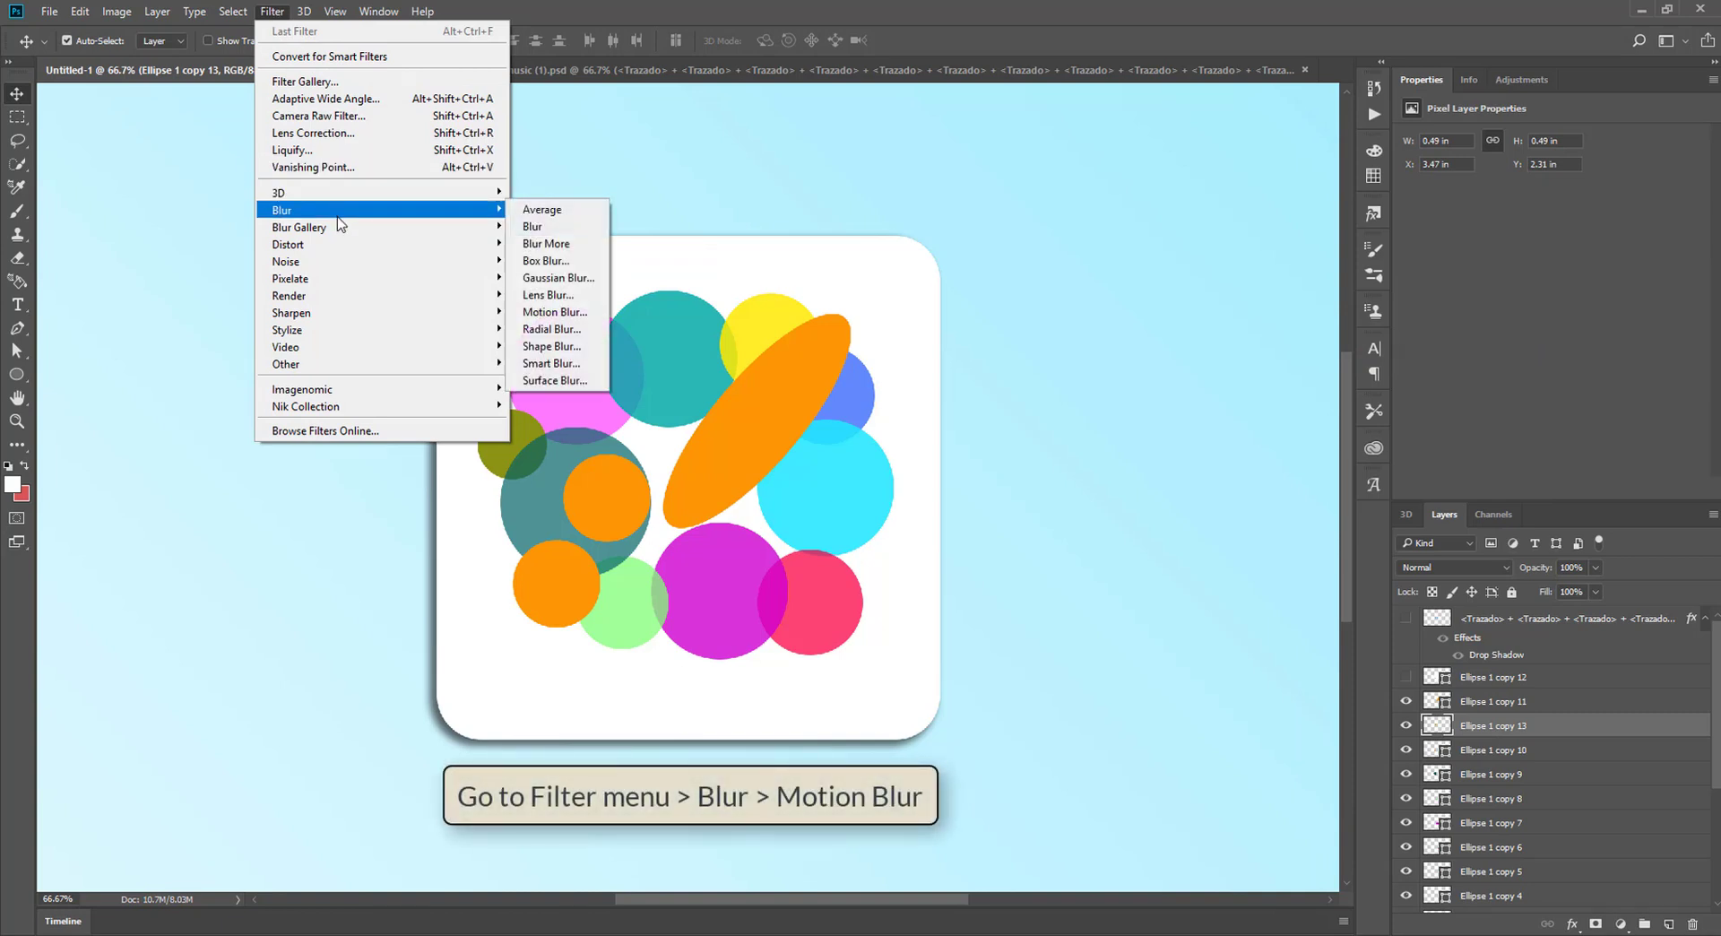
left_click(562, 312)
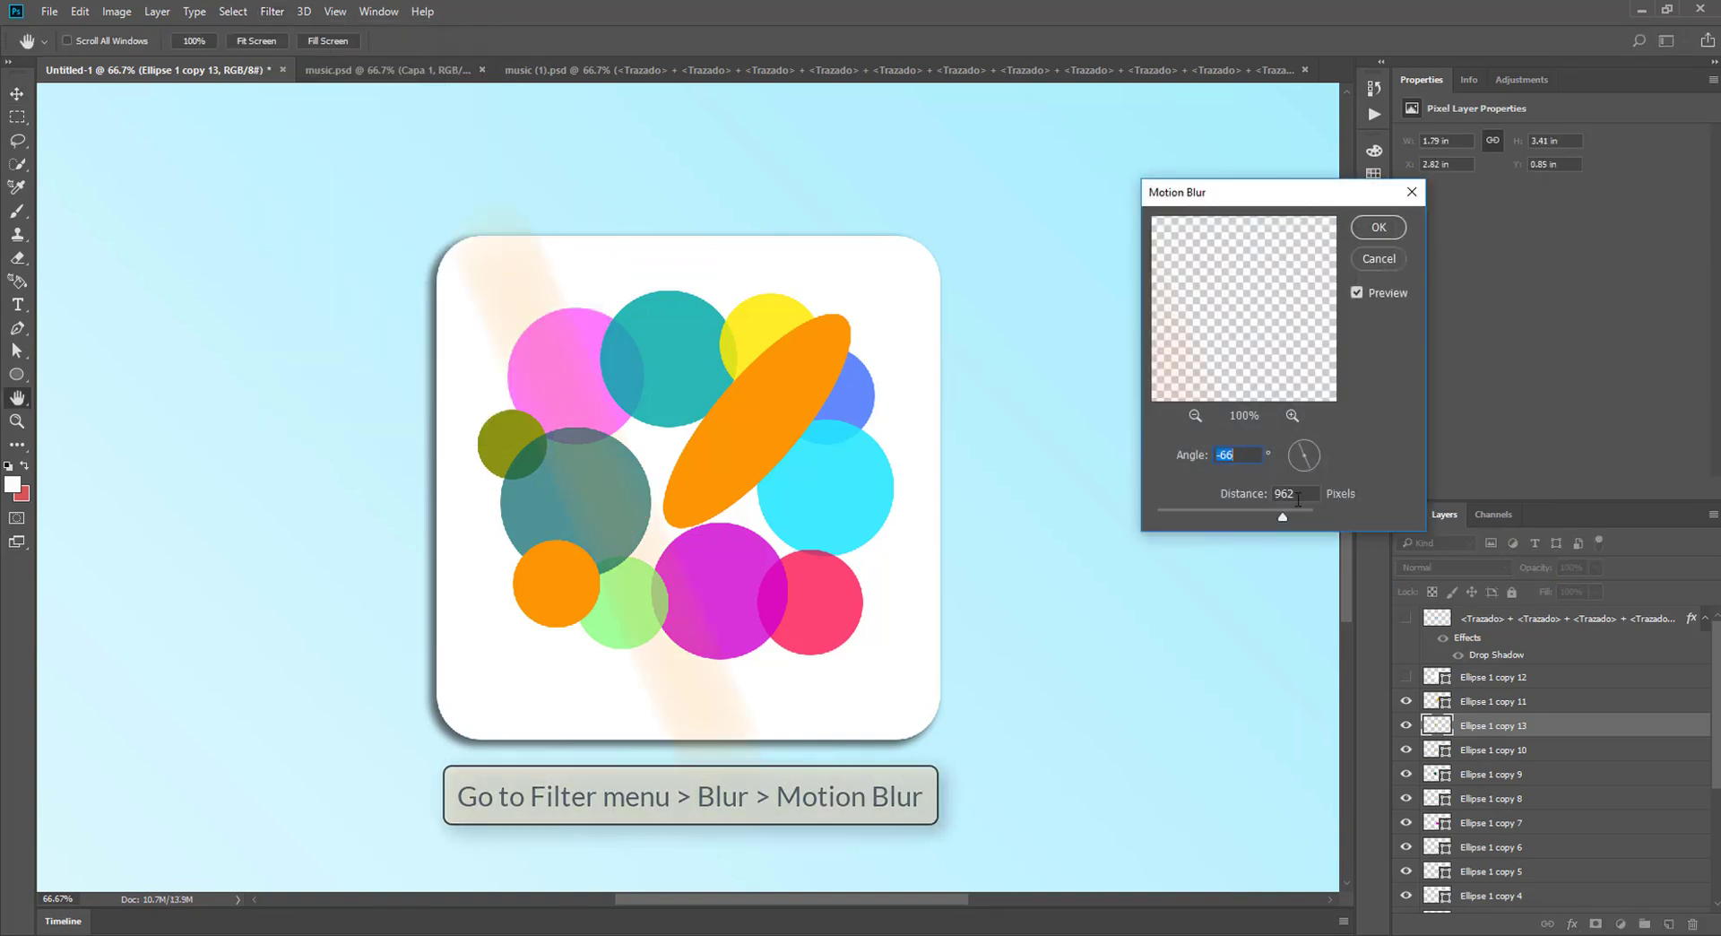
left_click_drag(1282, 516, 1222, 509)
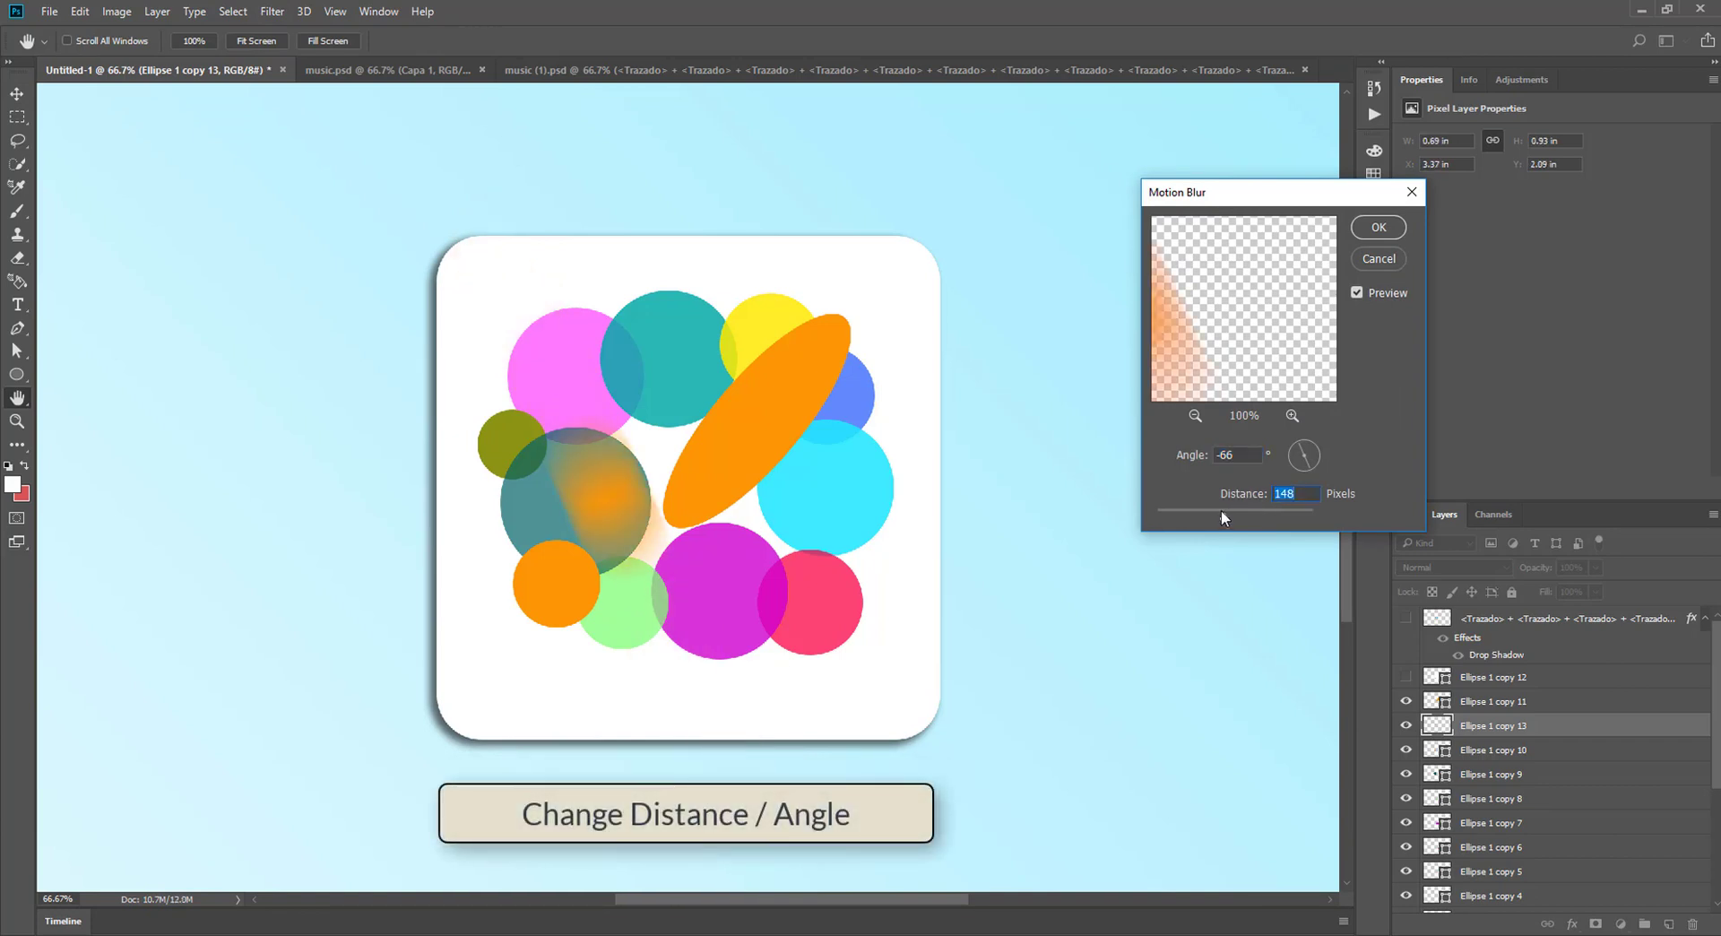
left_click(1292, 468)
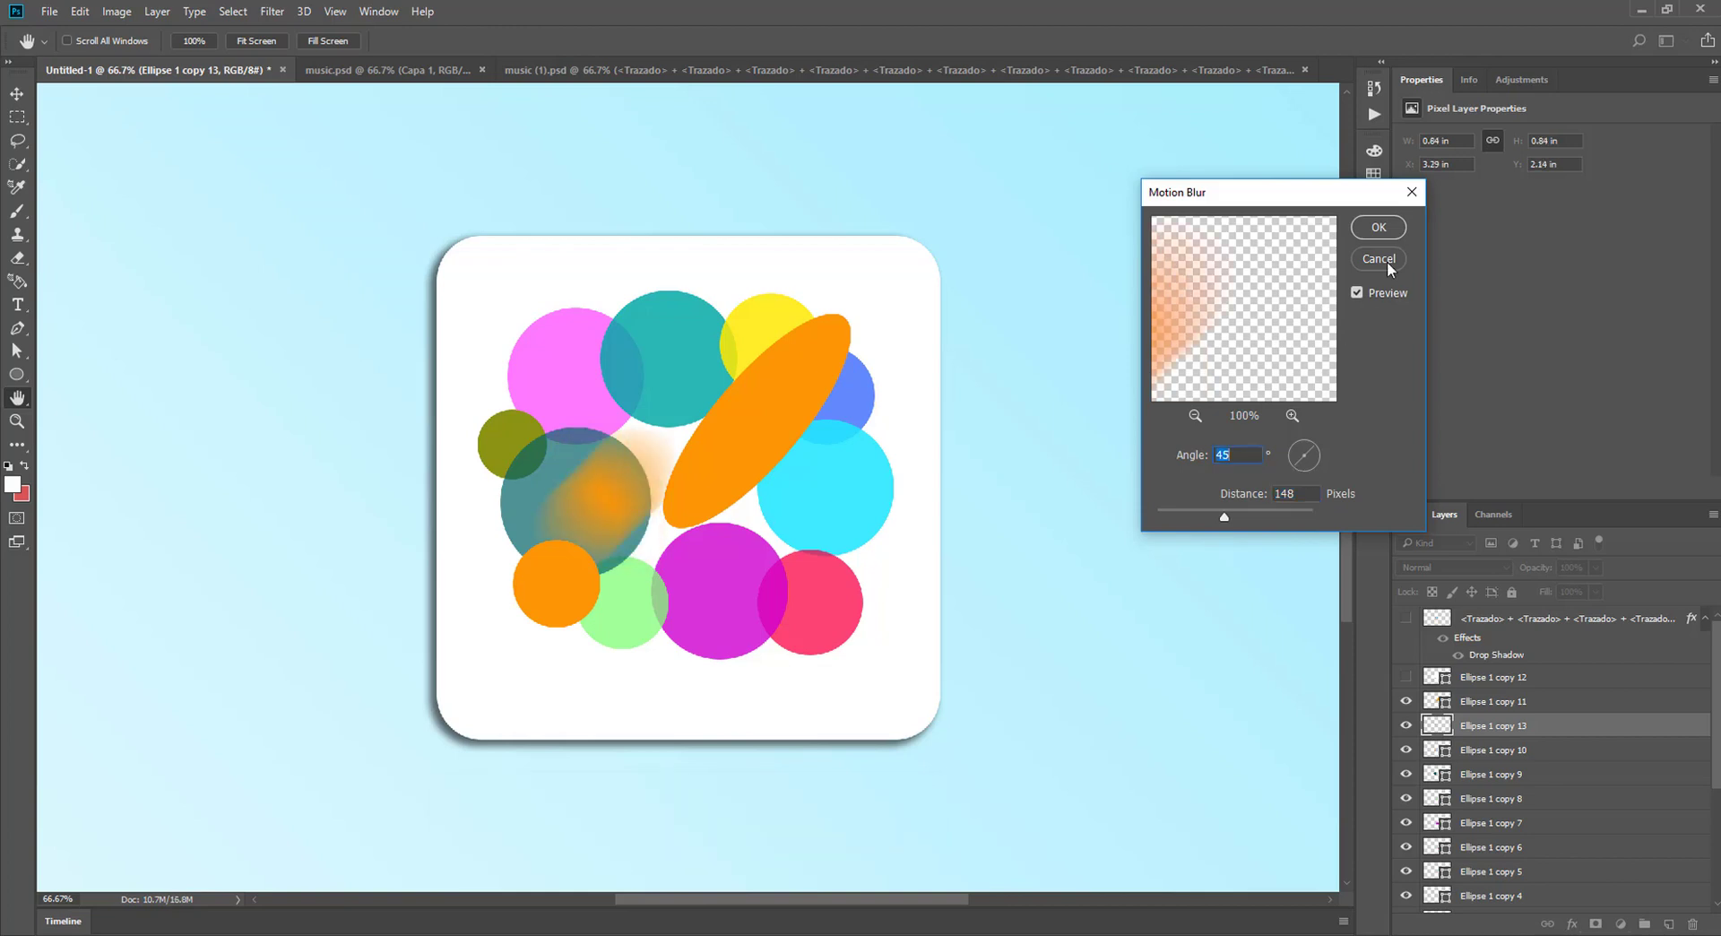
left_click(1383, 226)
Step: Place blurred orange glows at the ring's upper right and lower left; show disc and note again
key("v")
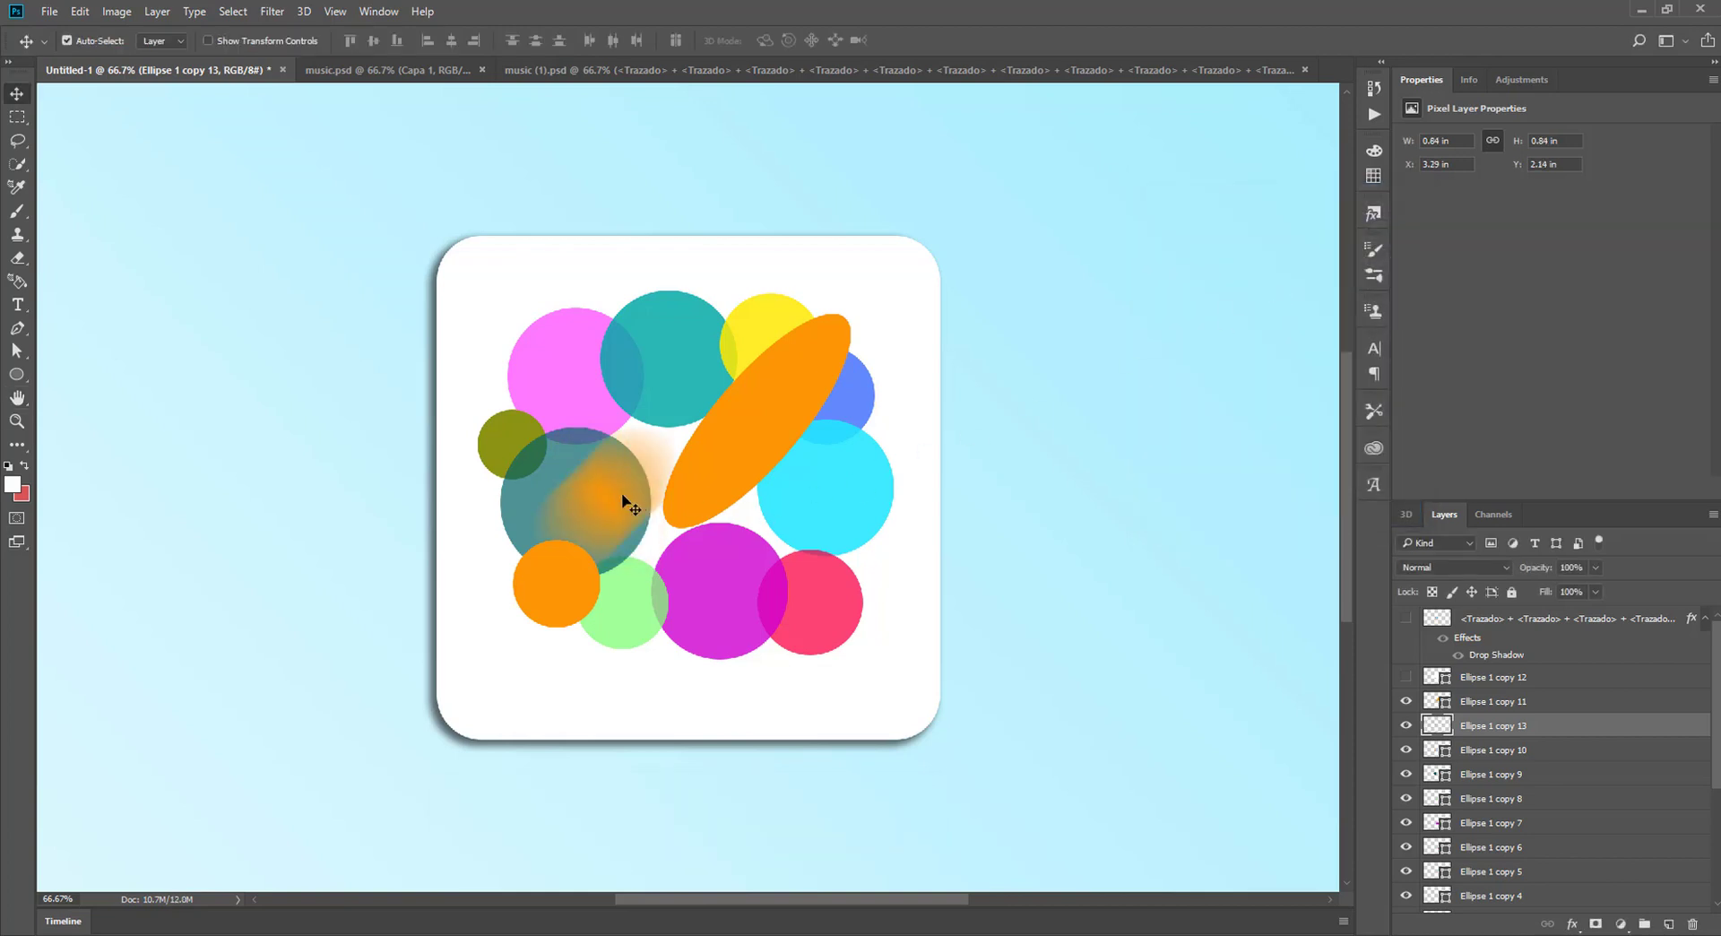
mouse_move(626, 498)
left_mouse_down()
mouse_move(799, 364)
mouse_move(861, 440)
left_mouse_up()
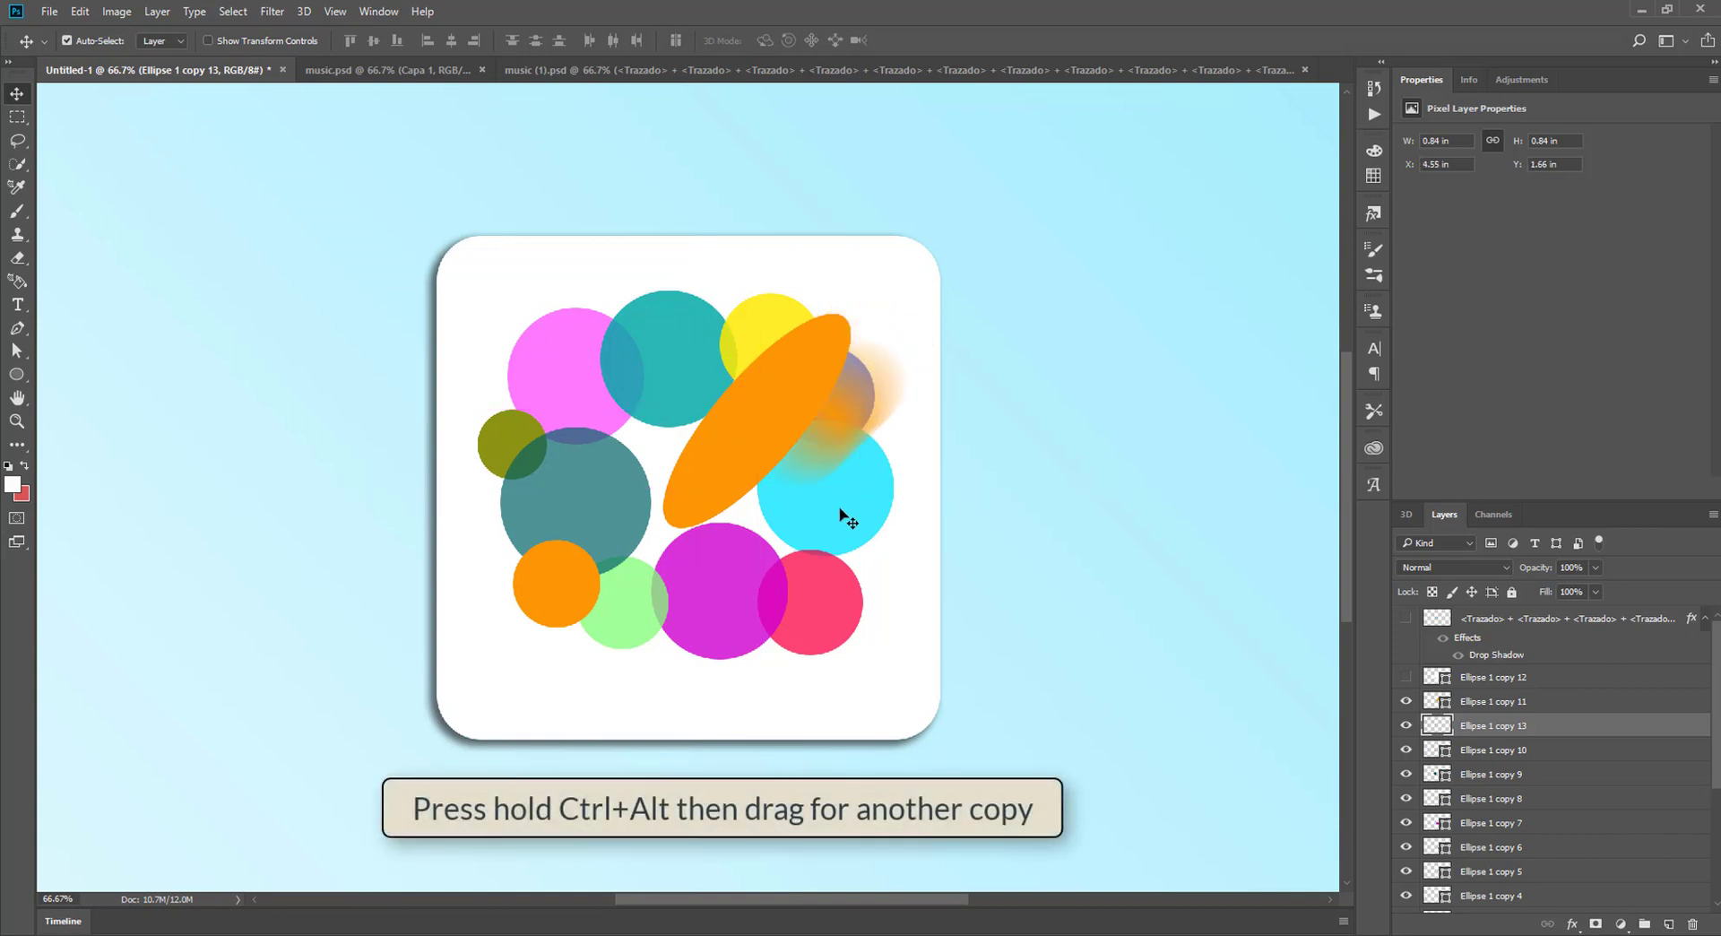
left_click_drag(852, 431, 601, 622)
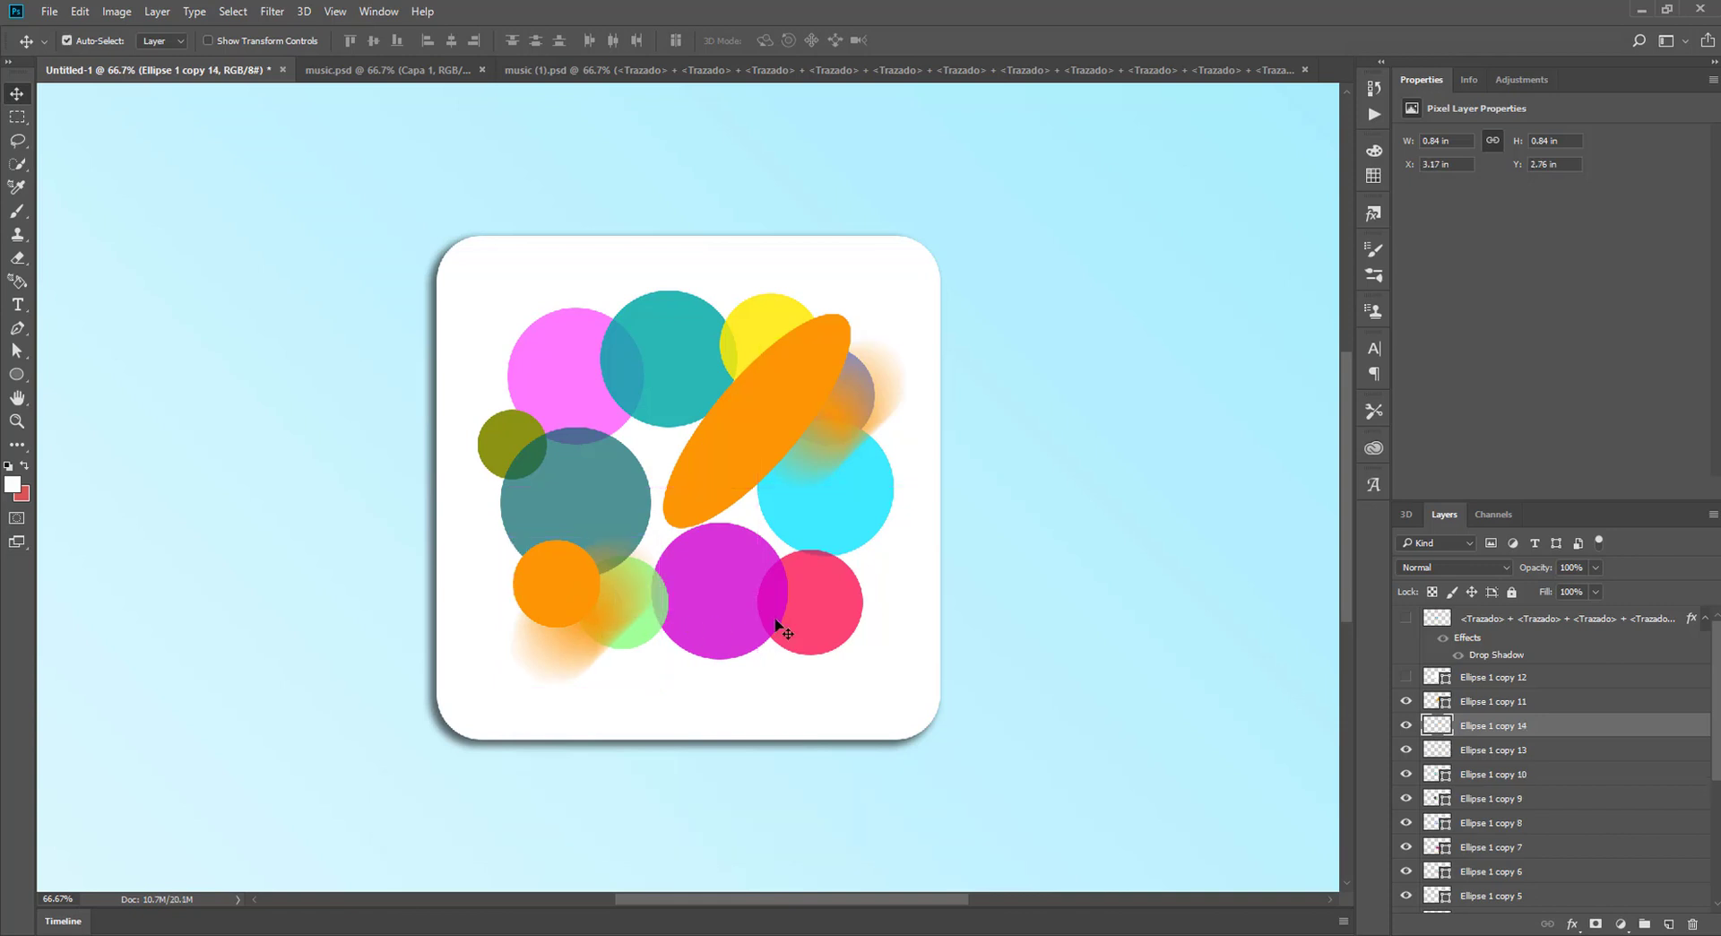
key("ctrl")
left_click(1405, 617)
left_click(1406, 616)
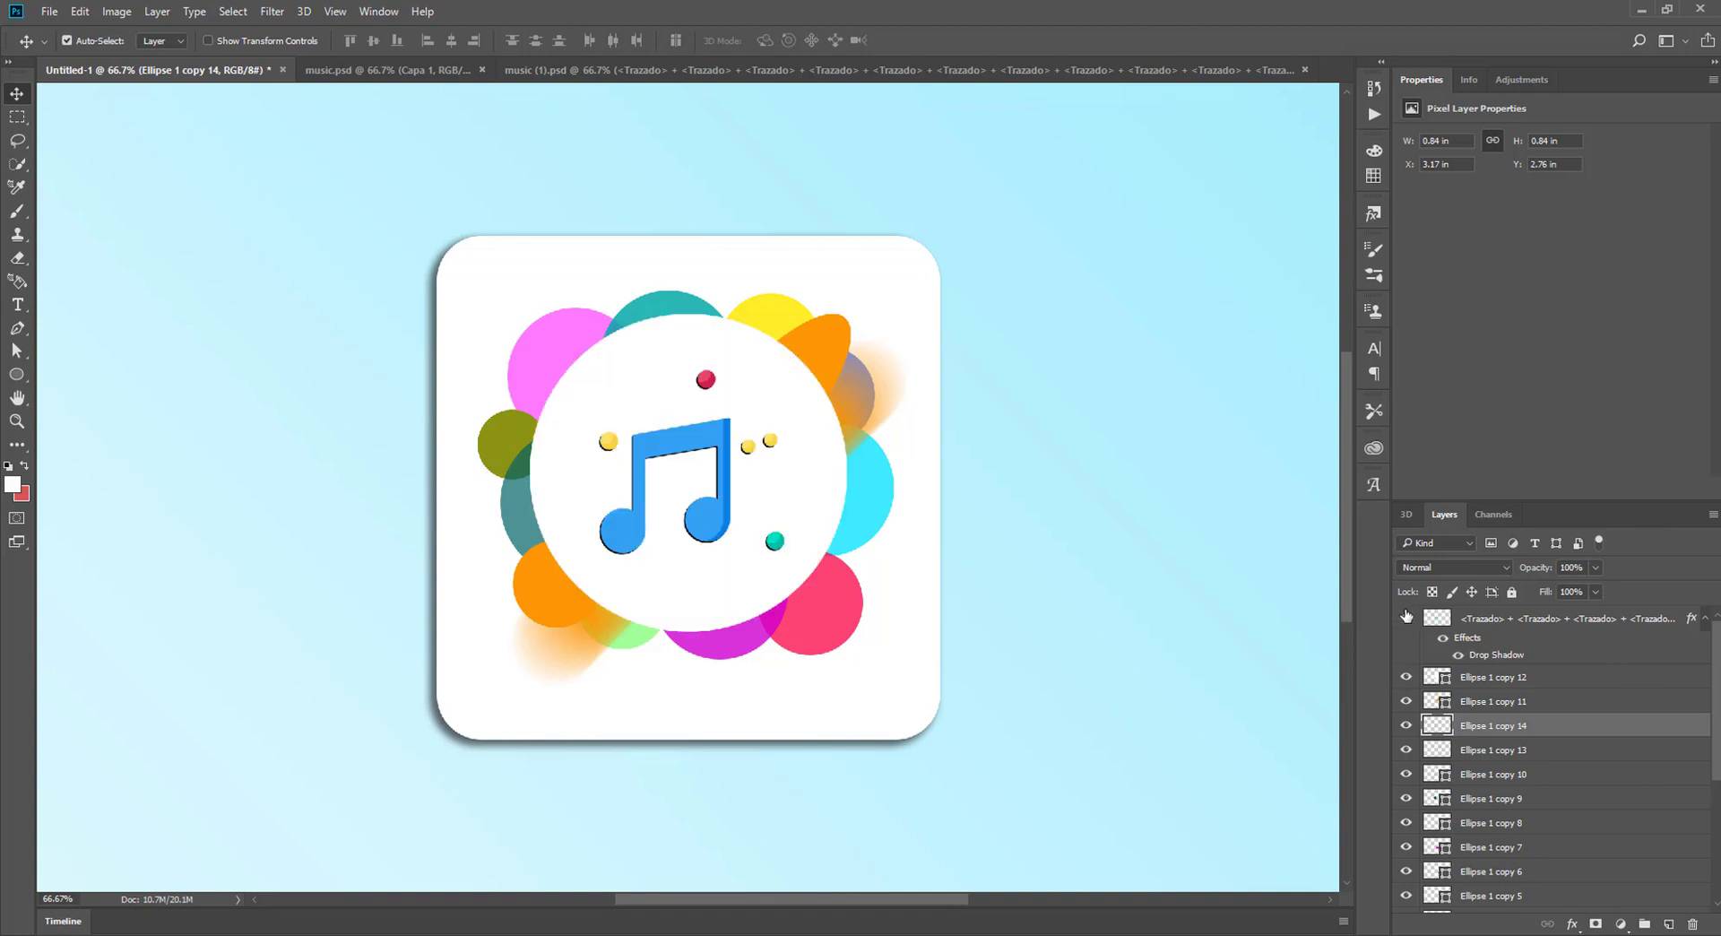
Step: Lower the blurred orange copy's opacity to 67%
key("alt+bracketleft")
key("6")
key("7")
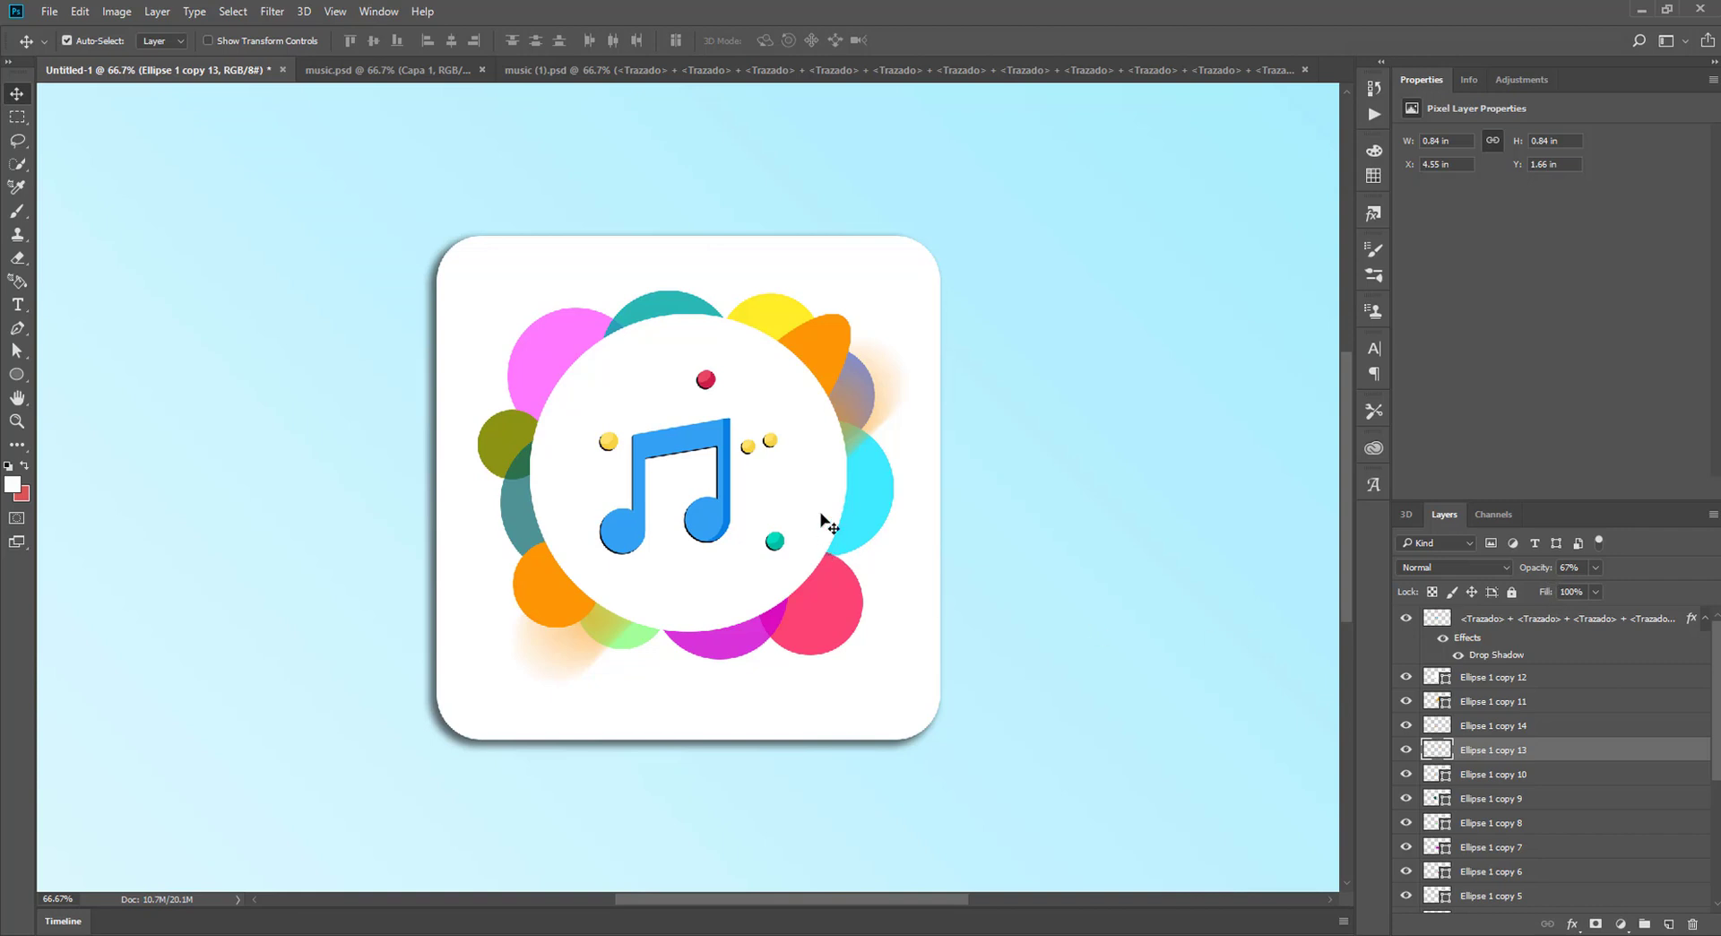
Step: Give the white centre disc a soft drop shadow: 18% opacity, 0 px distance, 32 px size
left_click(1410, 676)
right_click(1532, 676)
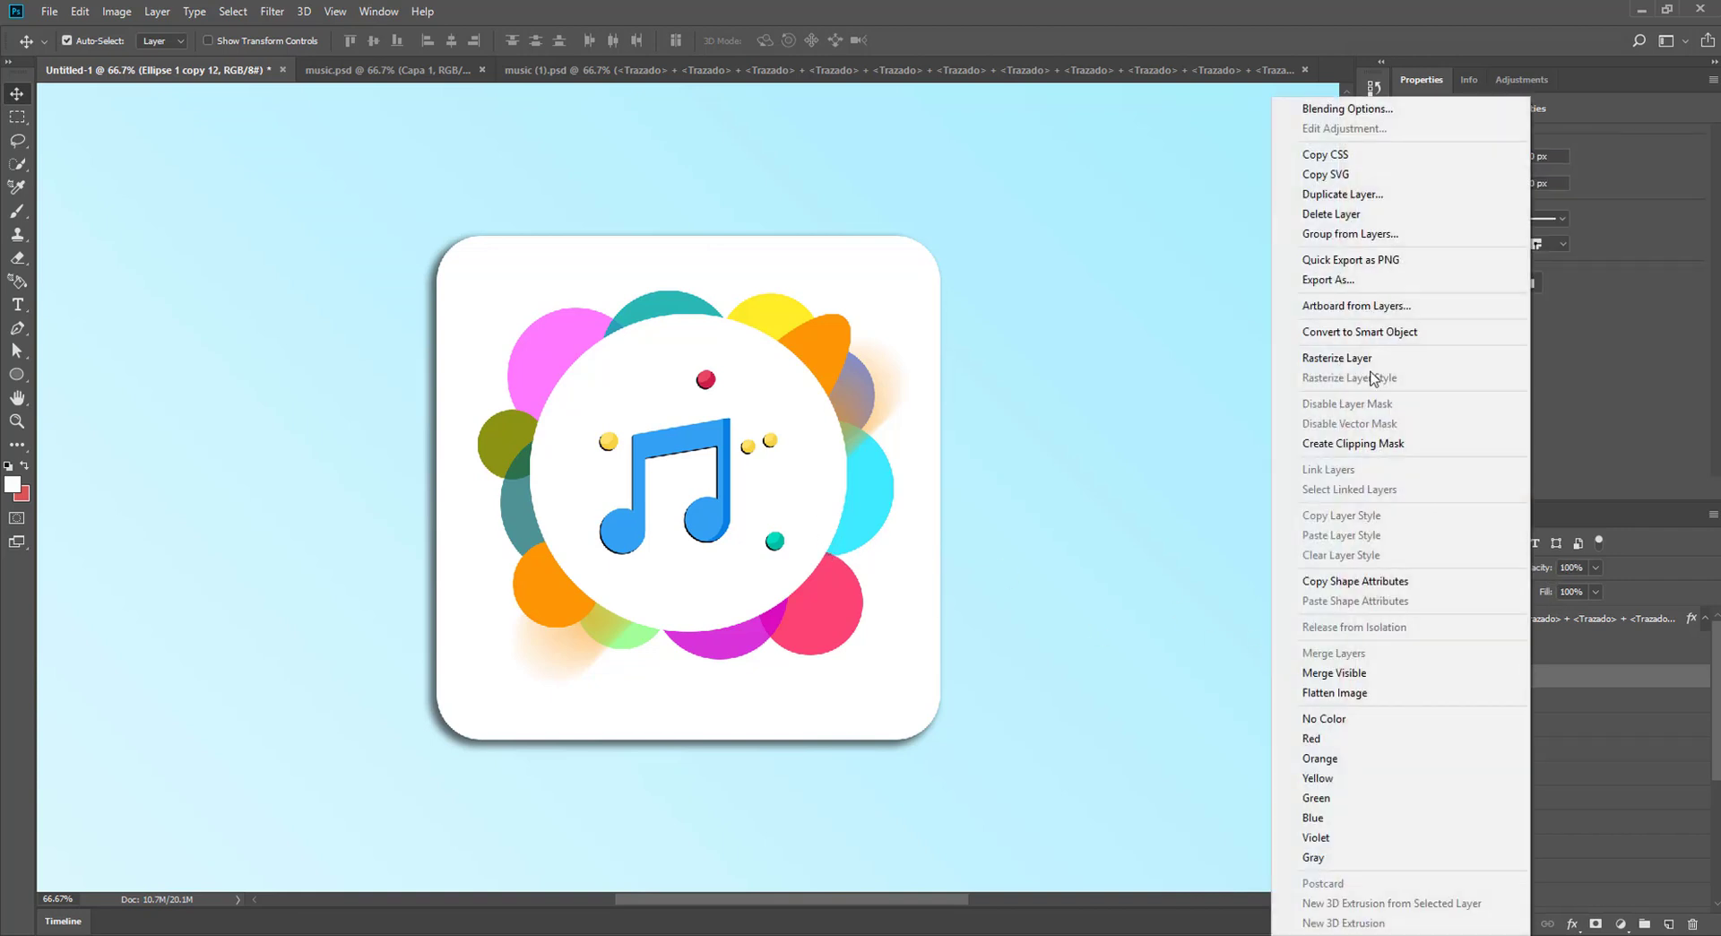
left_click(1364, 106)
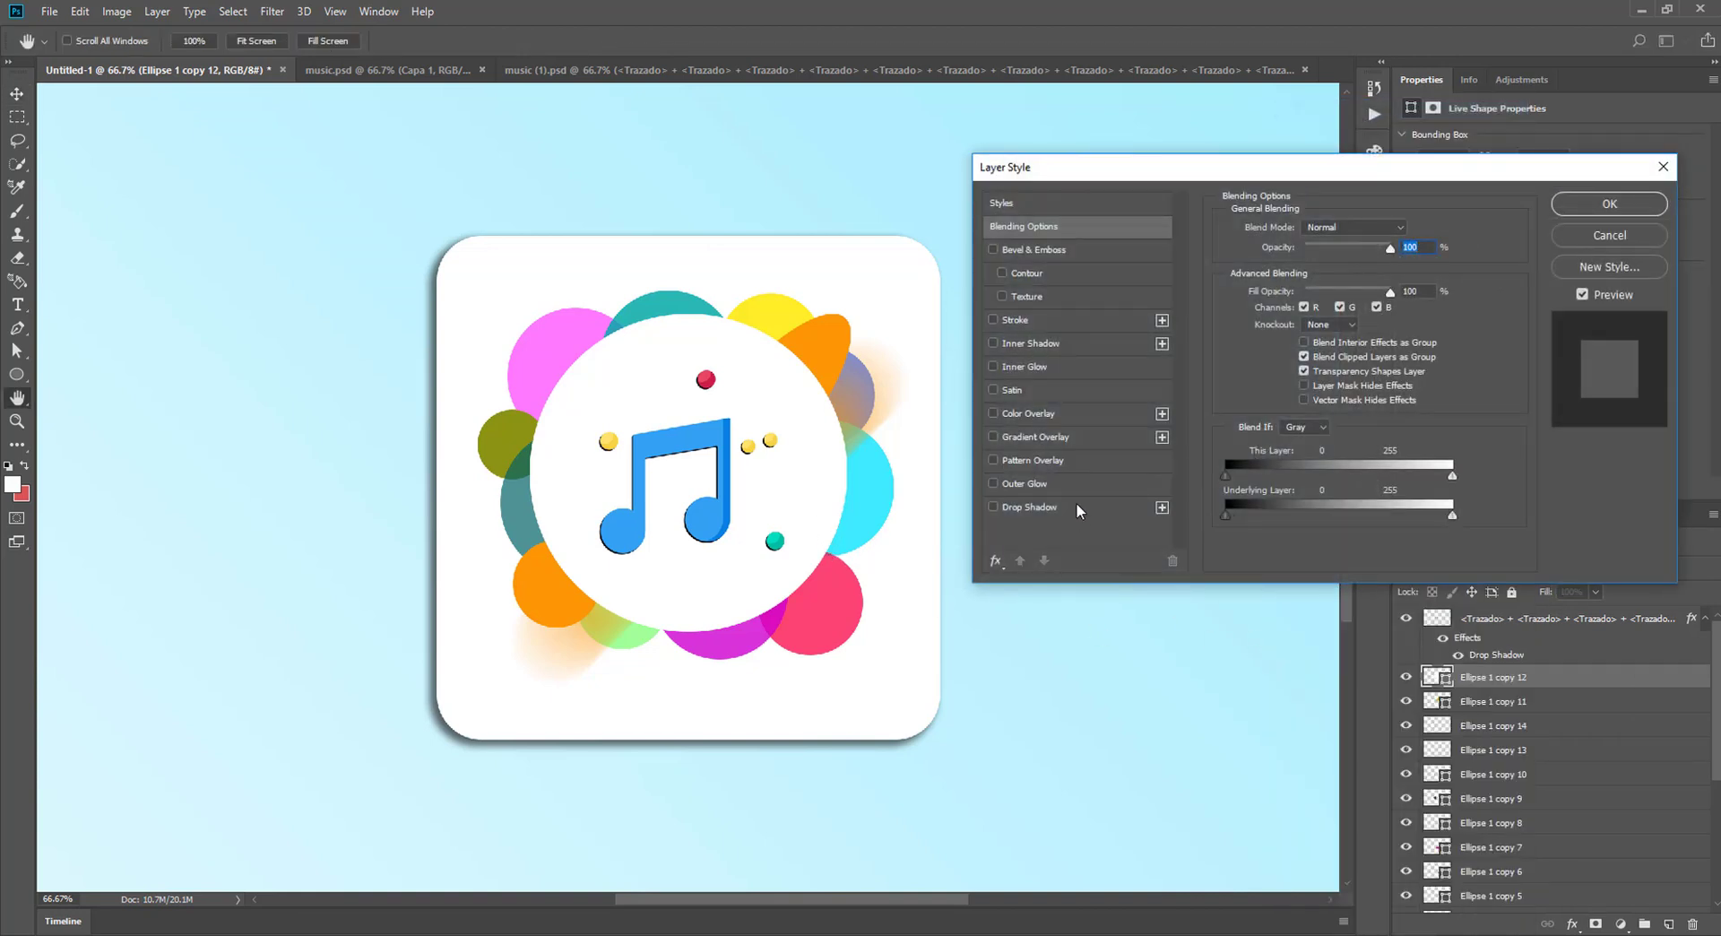
left_click(1077, 504)
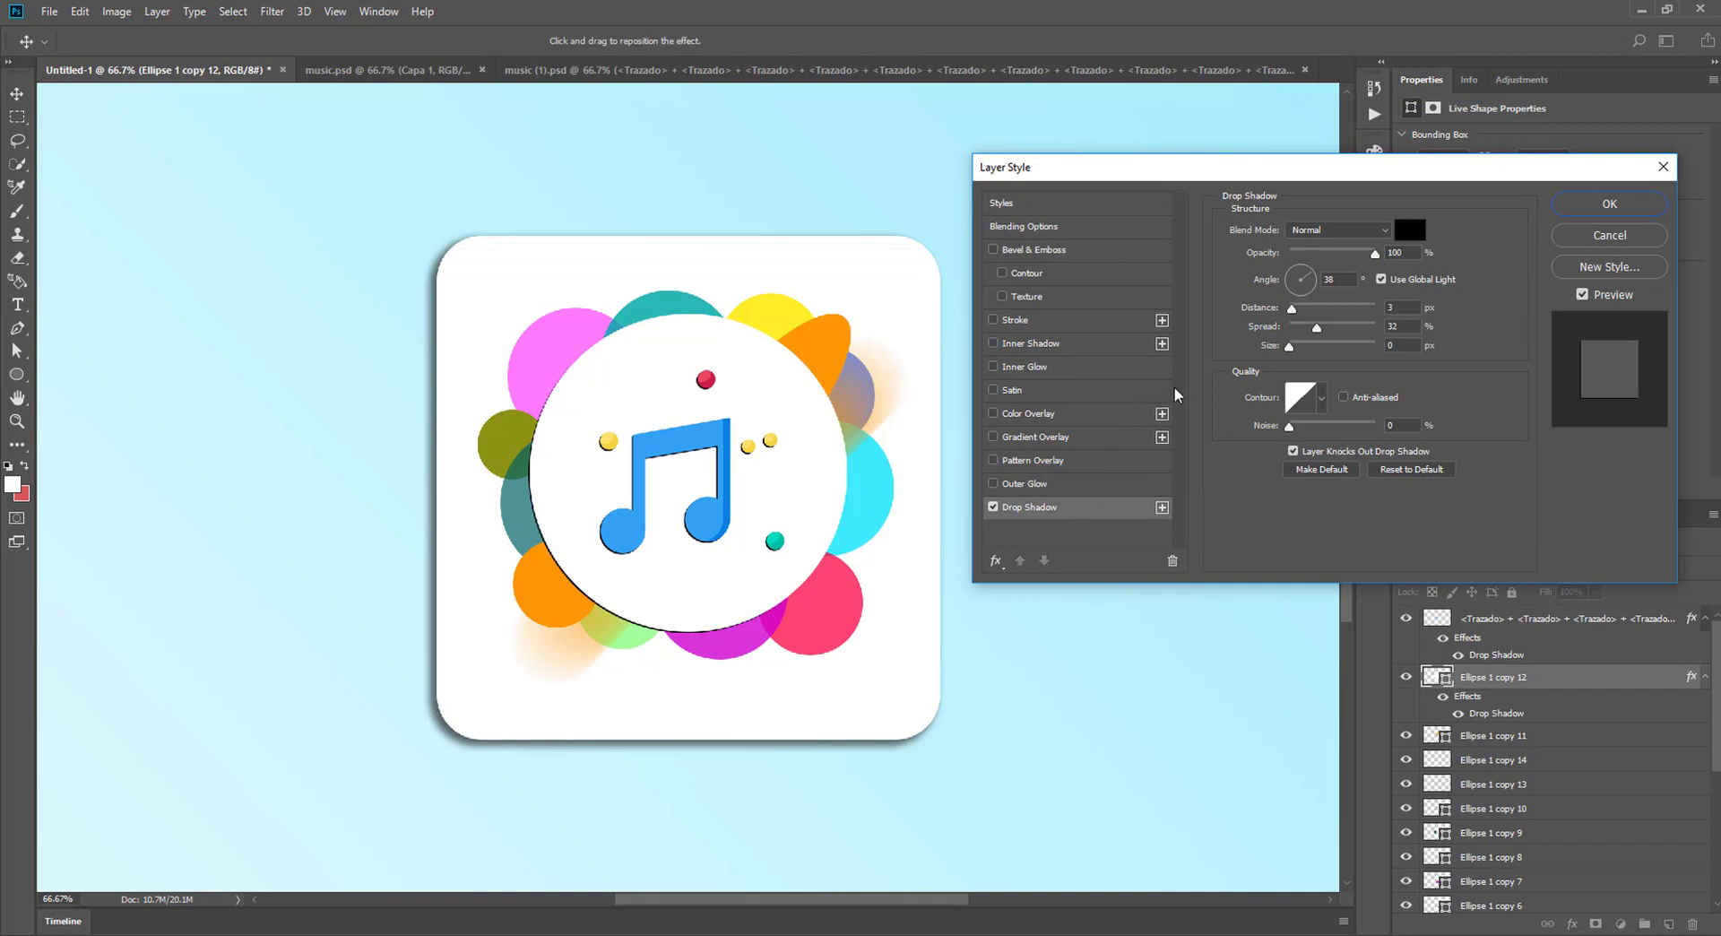
mouse_move(1291, 309)
left_mouse_down()
mouse_move(1276, 314)
mouse_move(1306, 349)
left_mouse_up()
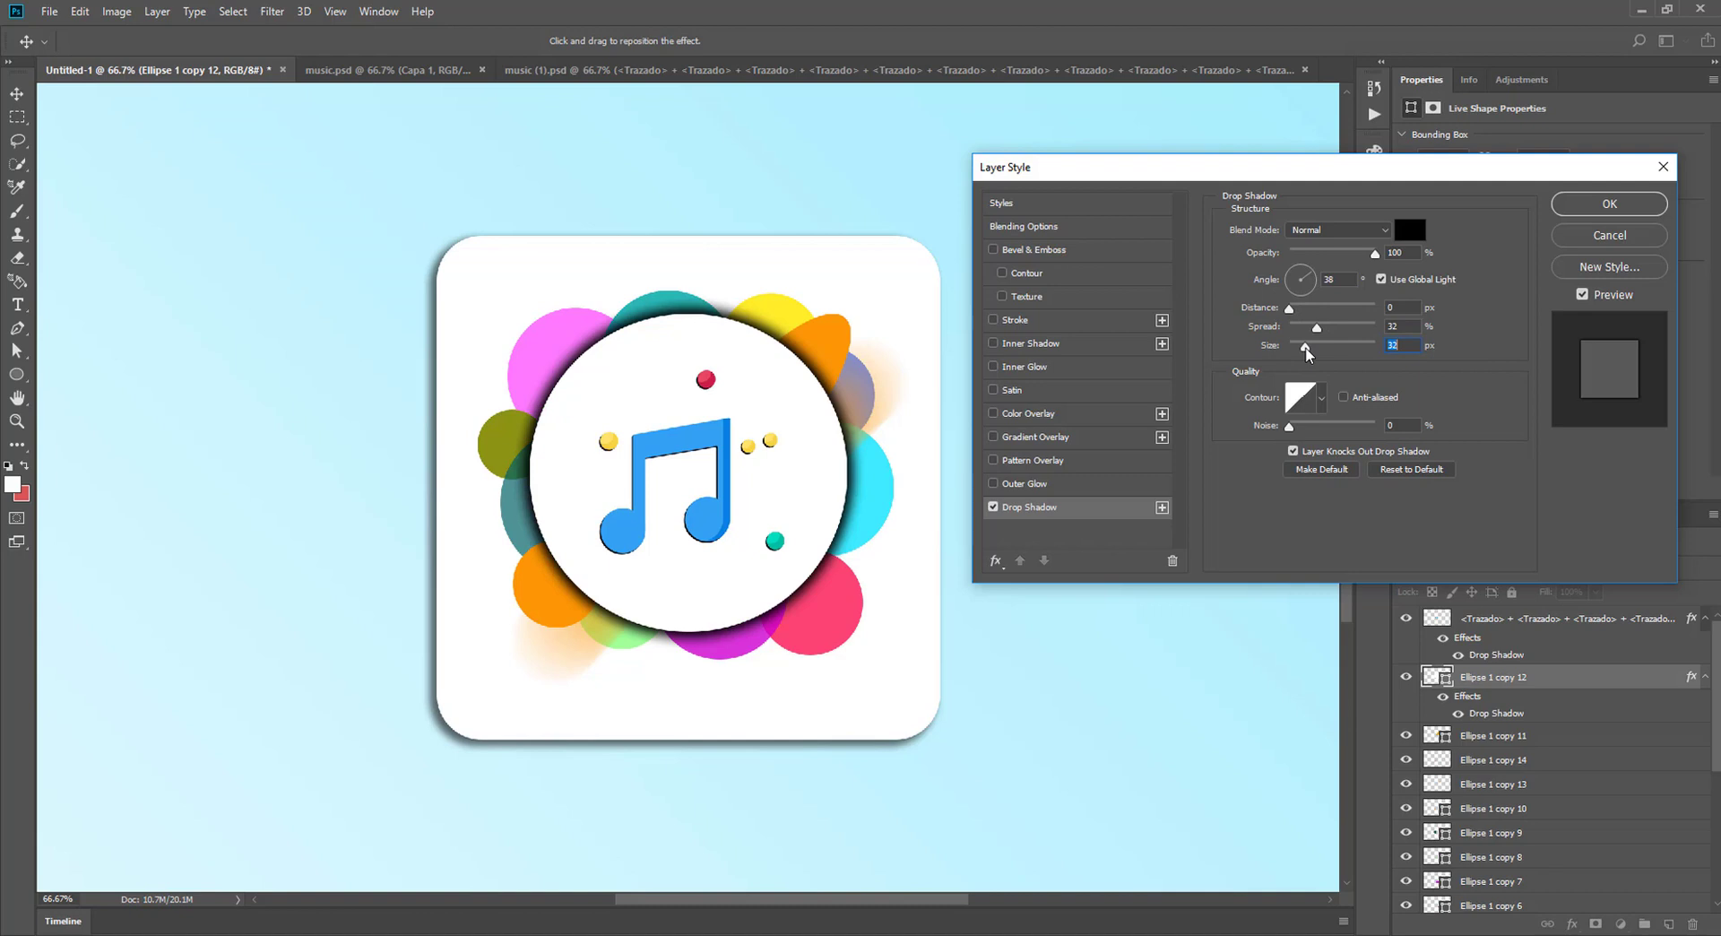
left_click_drag(1374, 252, 1305, 258)
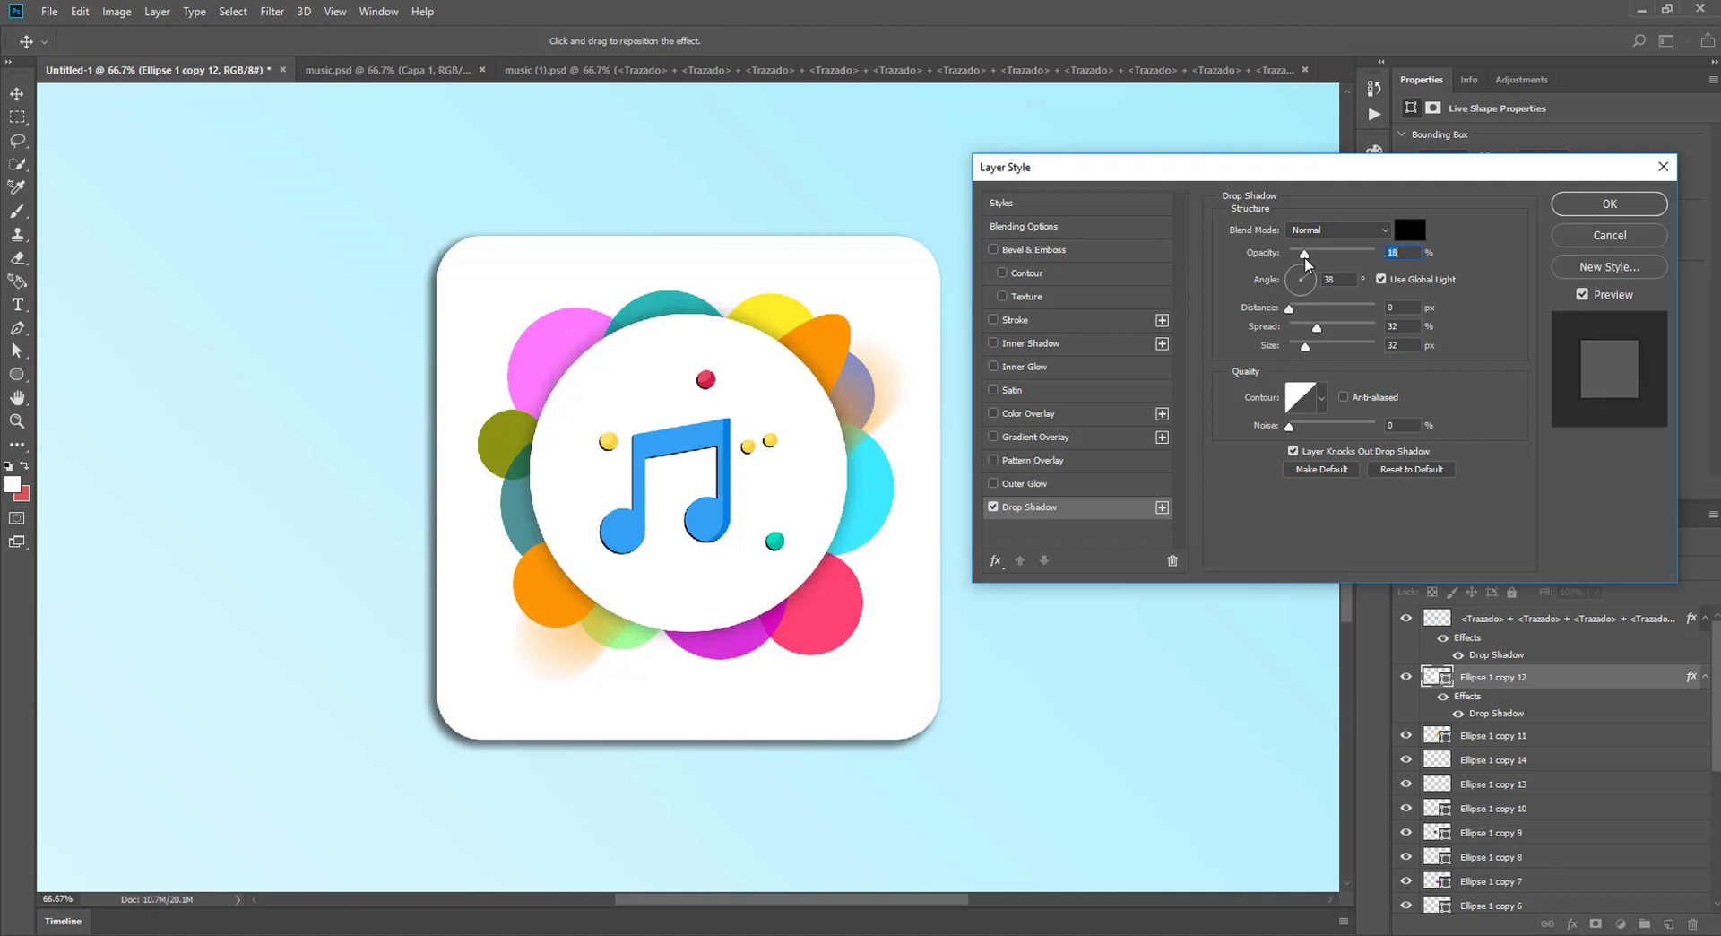
left_click(992, 507)
left_click(1596, 212)
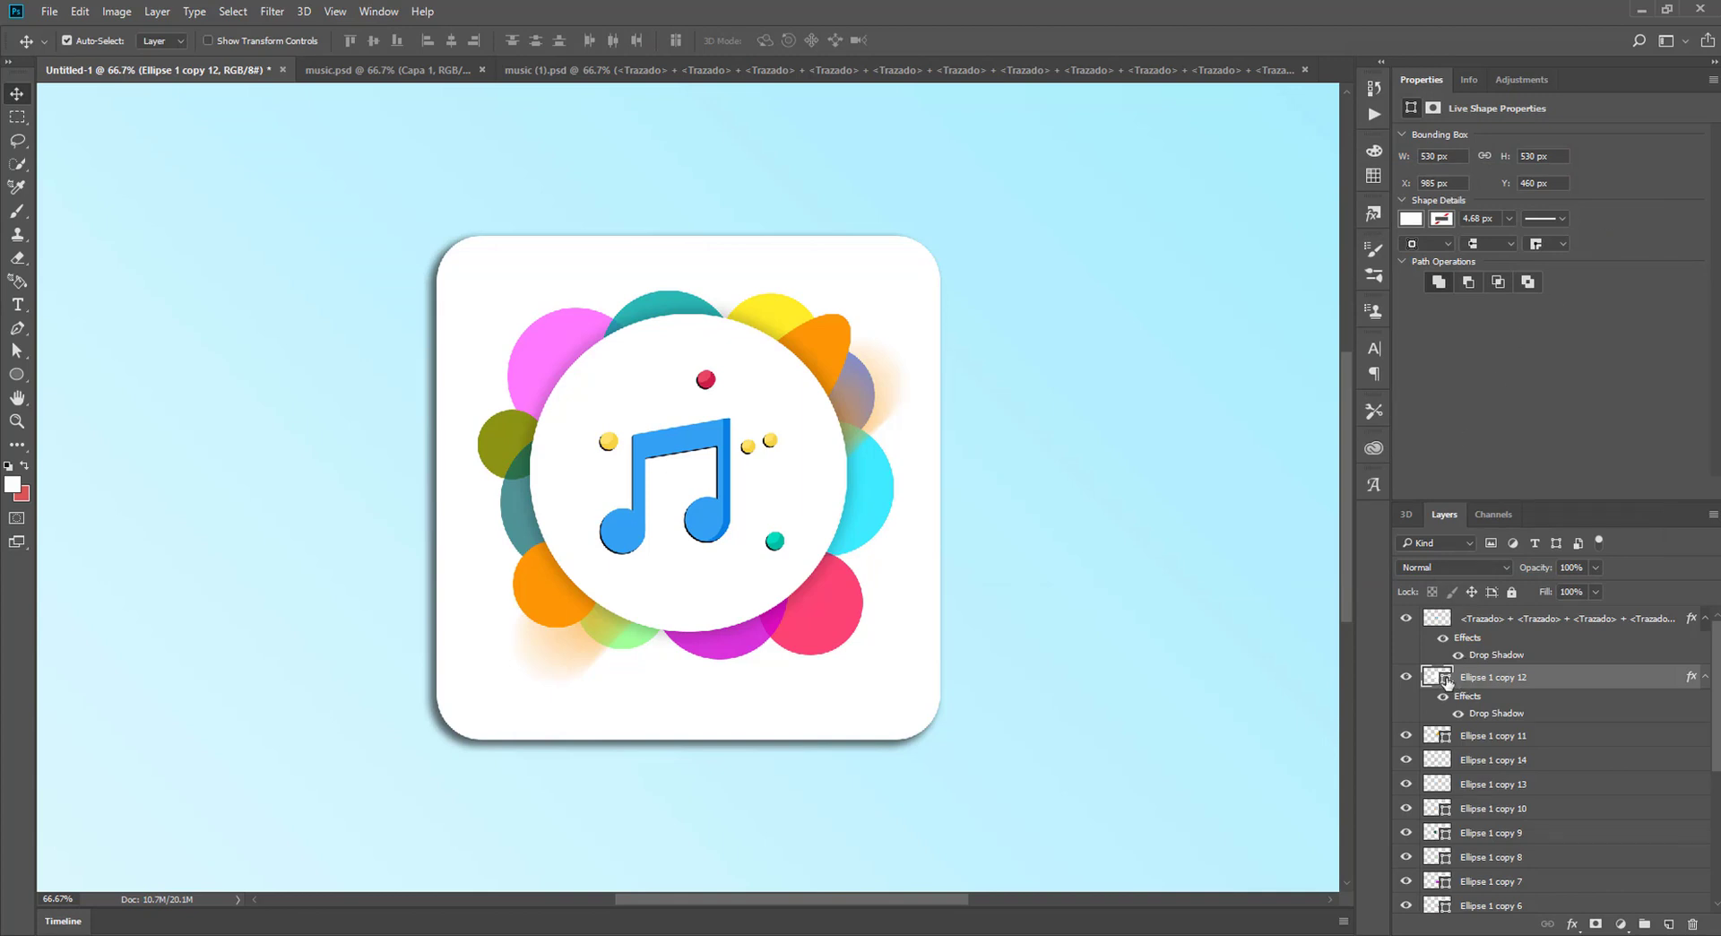
Step: Give the centre circle a deep purple #5e03b3 Color Overlay and add an empty layer above it
double_click(1496, 712)
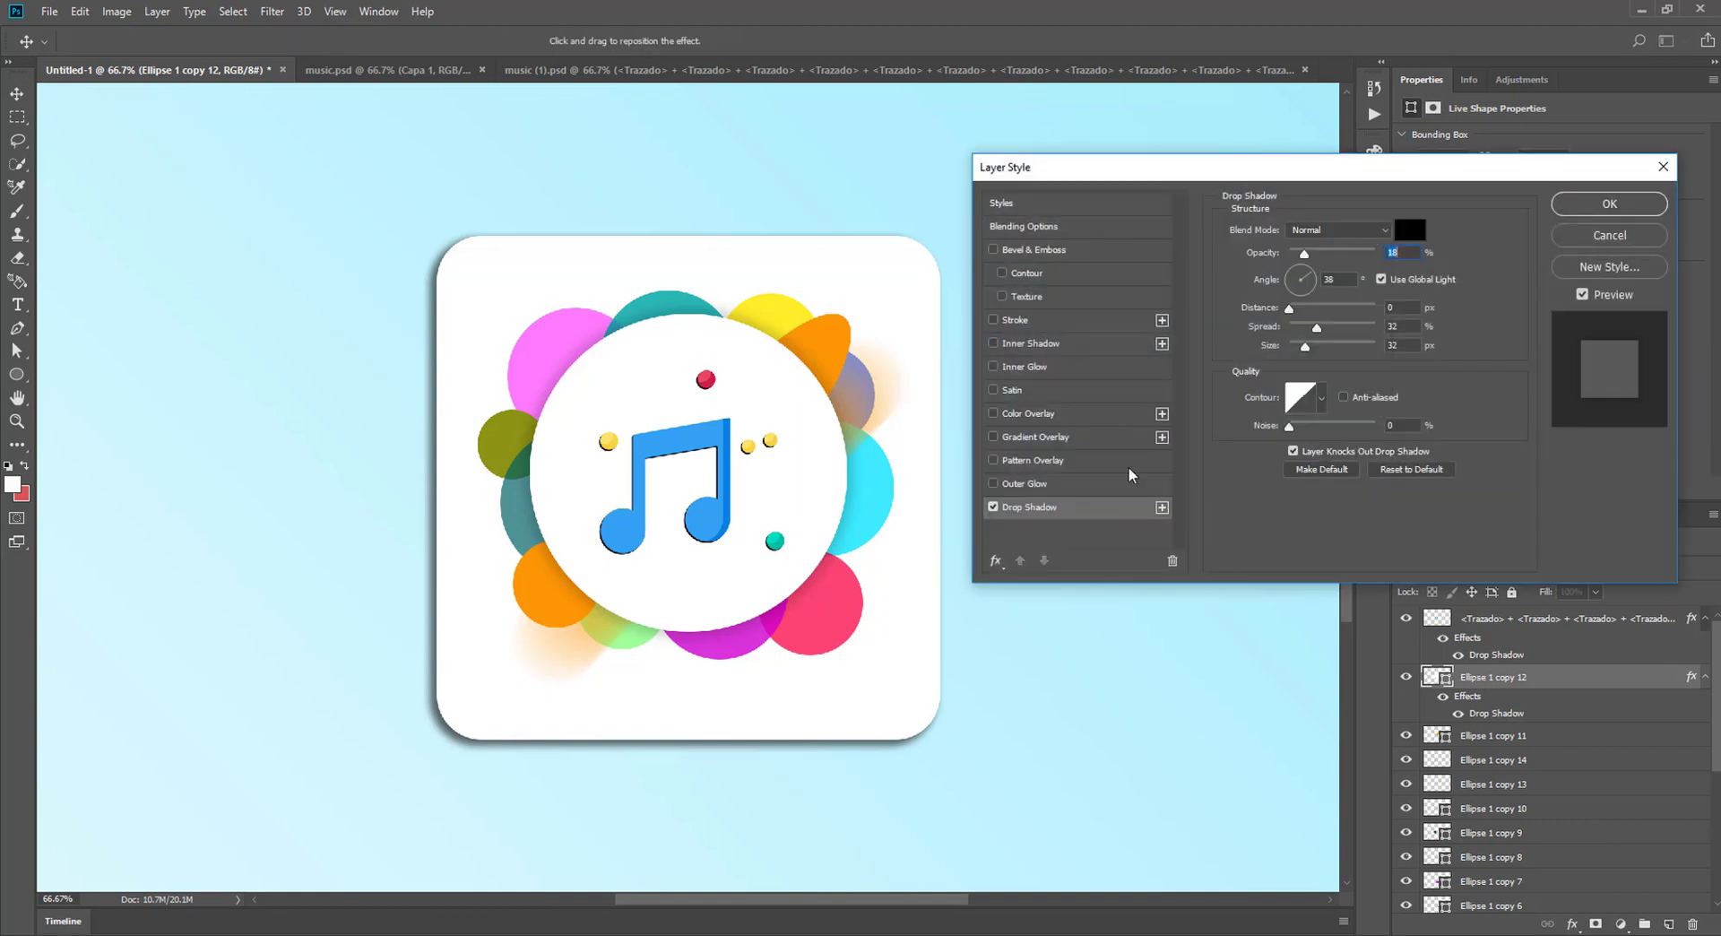
left_click(1027, 413)
left_click(1414, 230)
left_click(1454, 365)
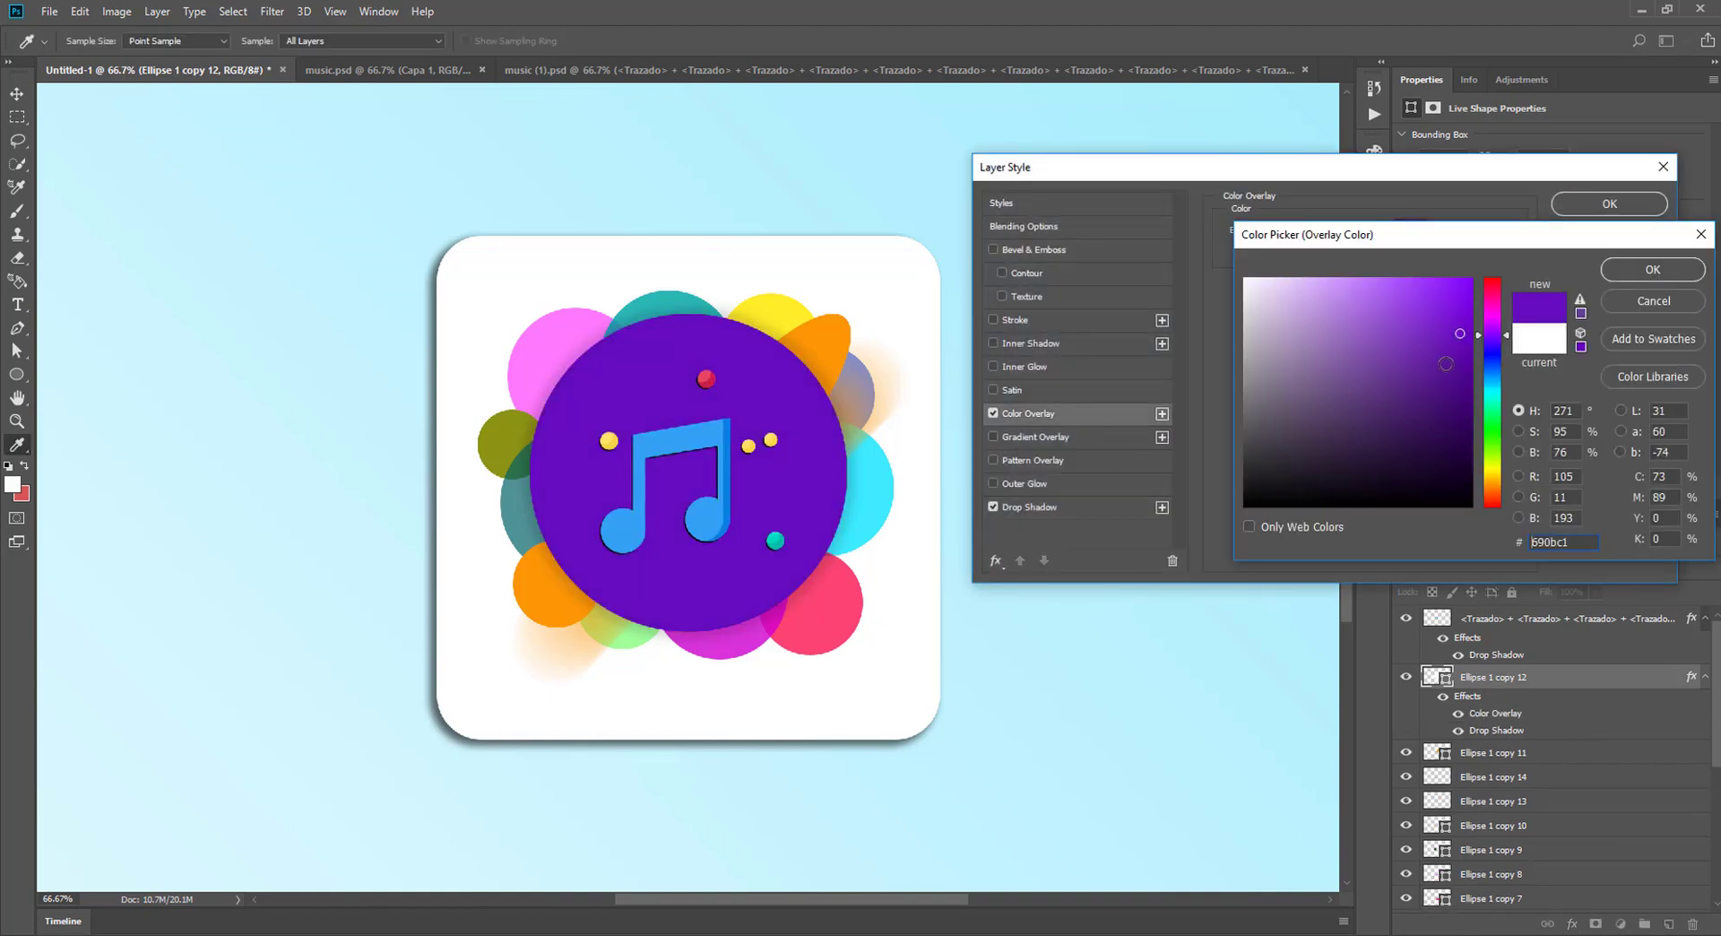
mouse_move(1453, 365)
left_mouse_down()
mouse_move(1471, 403)
mouse_move(1498, 332)
mouse_move(1529, 374)
left_mouse_up()
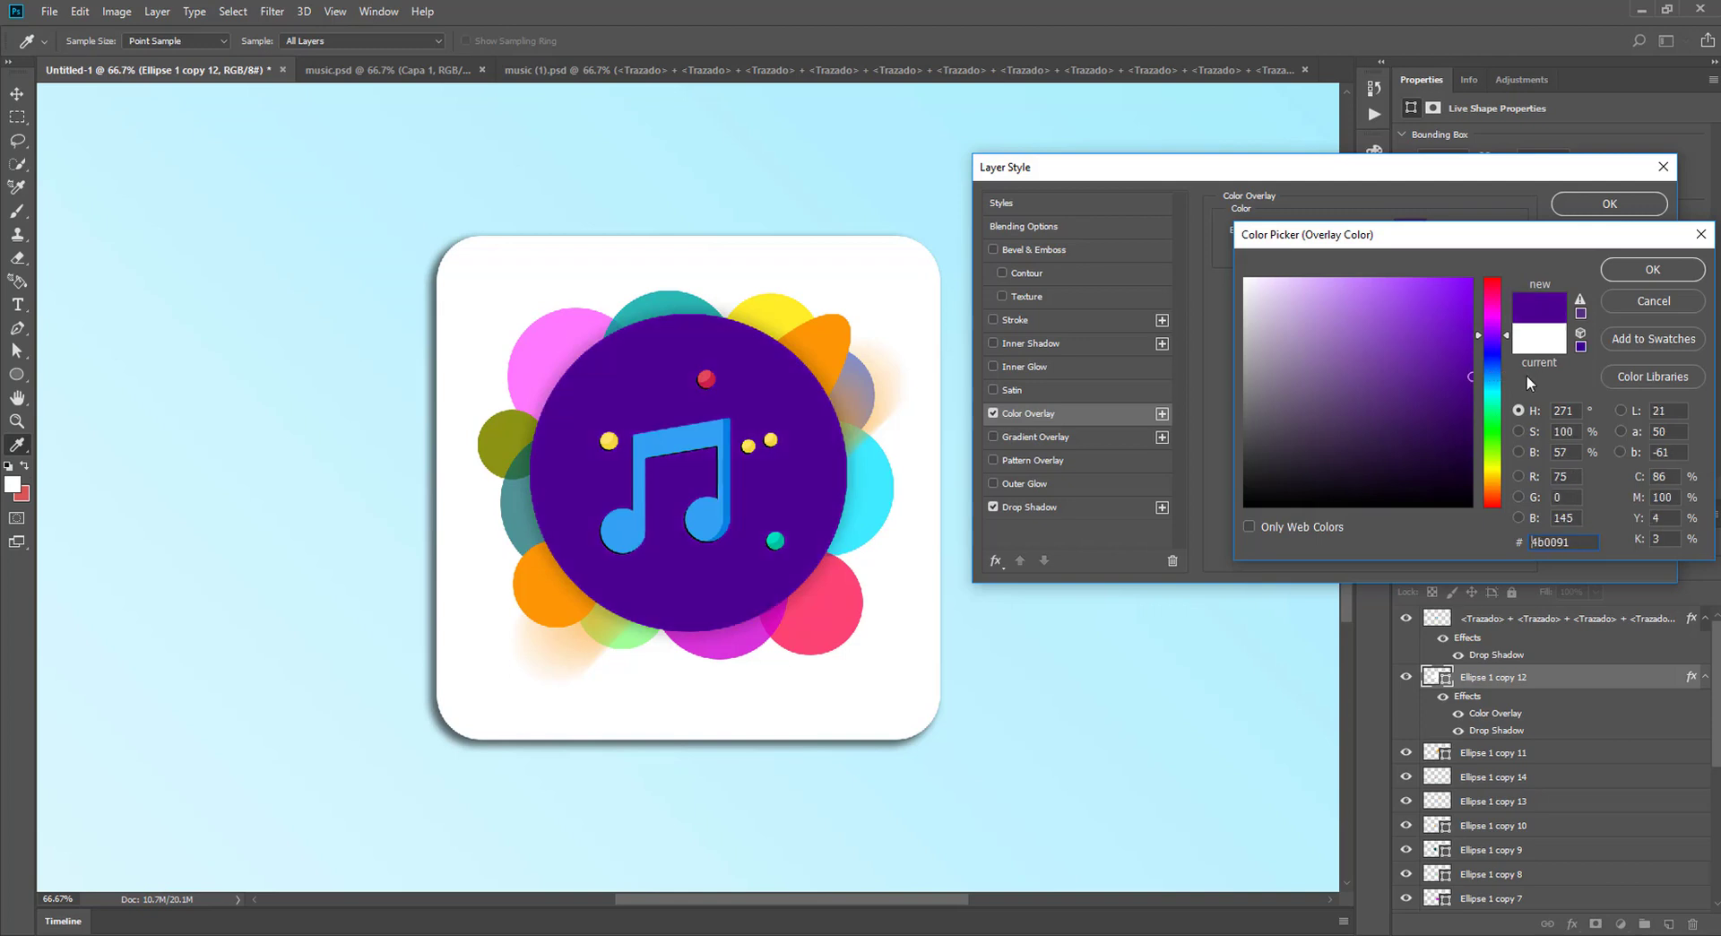
left_click(1469, 320)
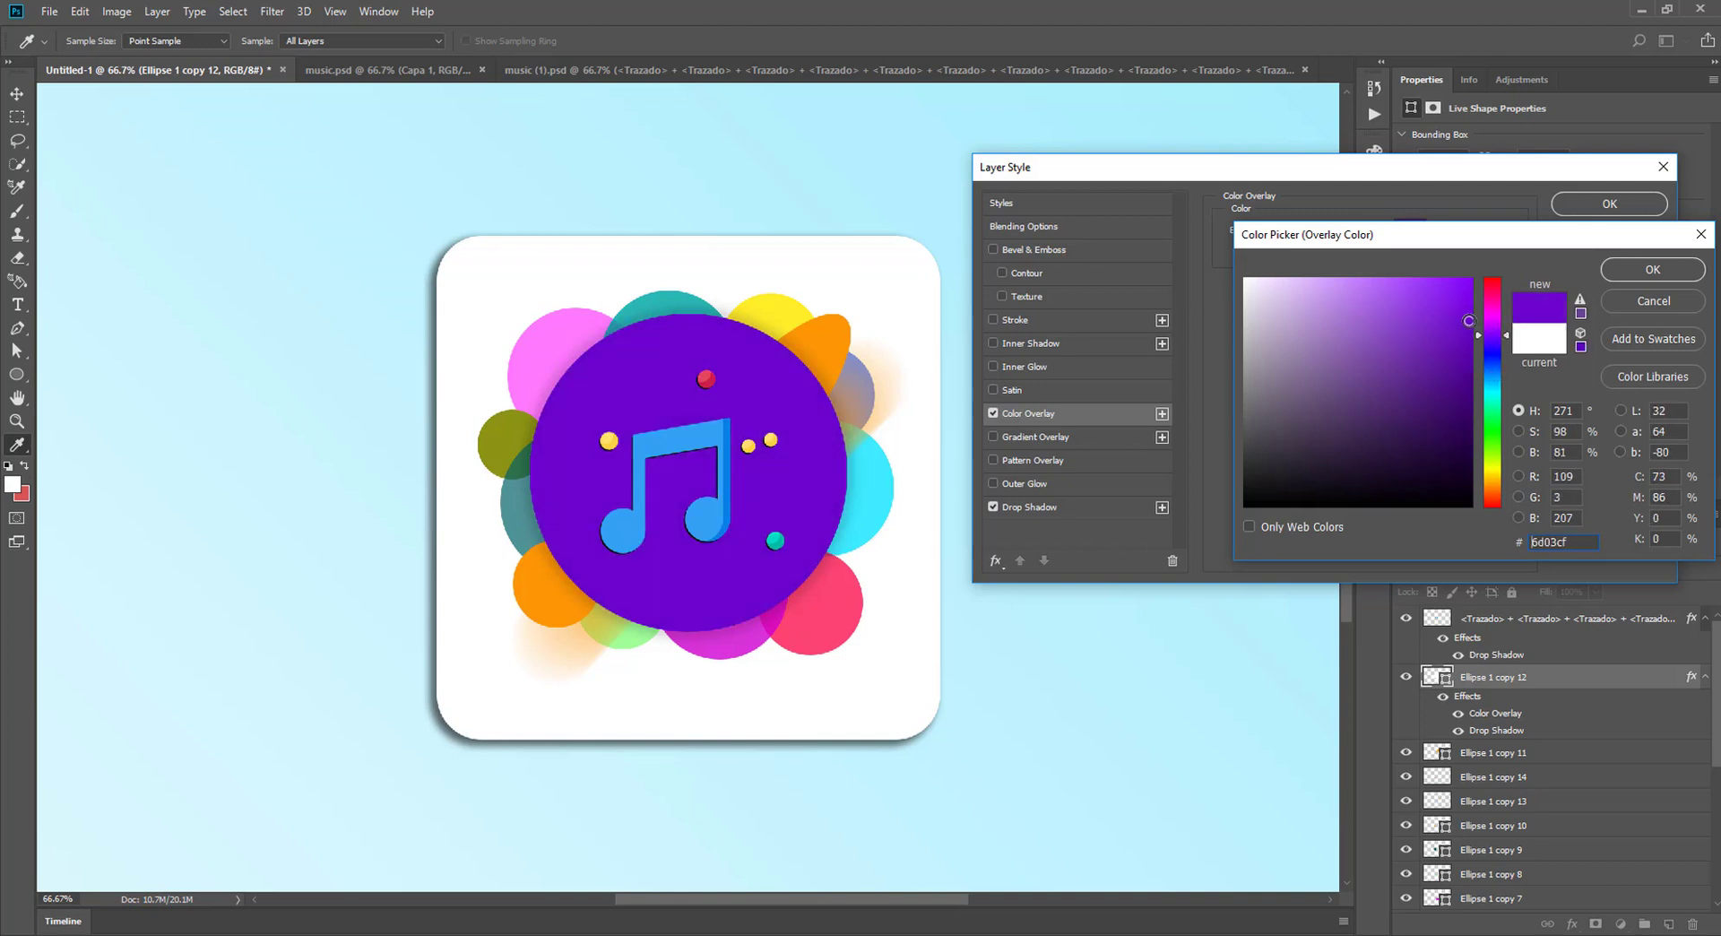
left_click(1468, 345)
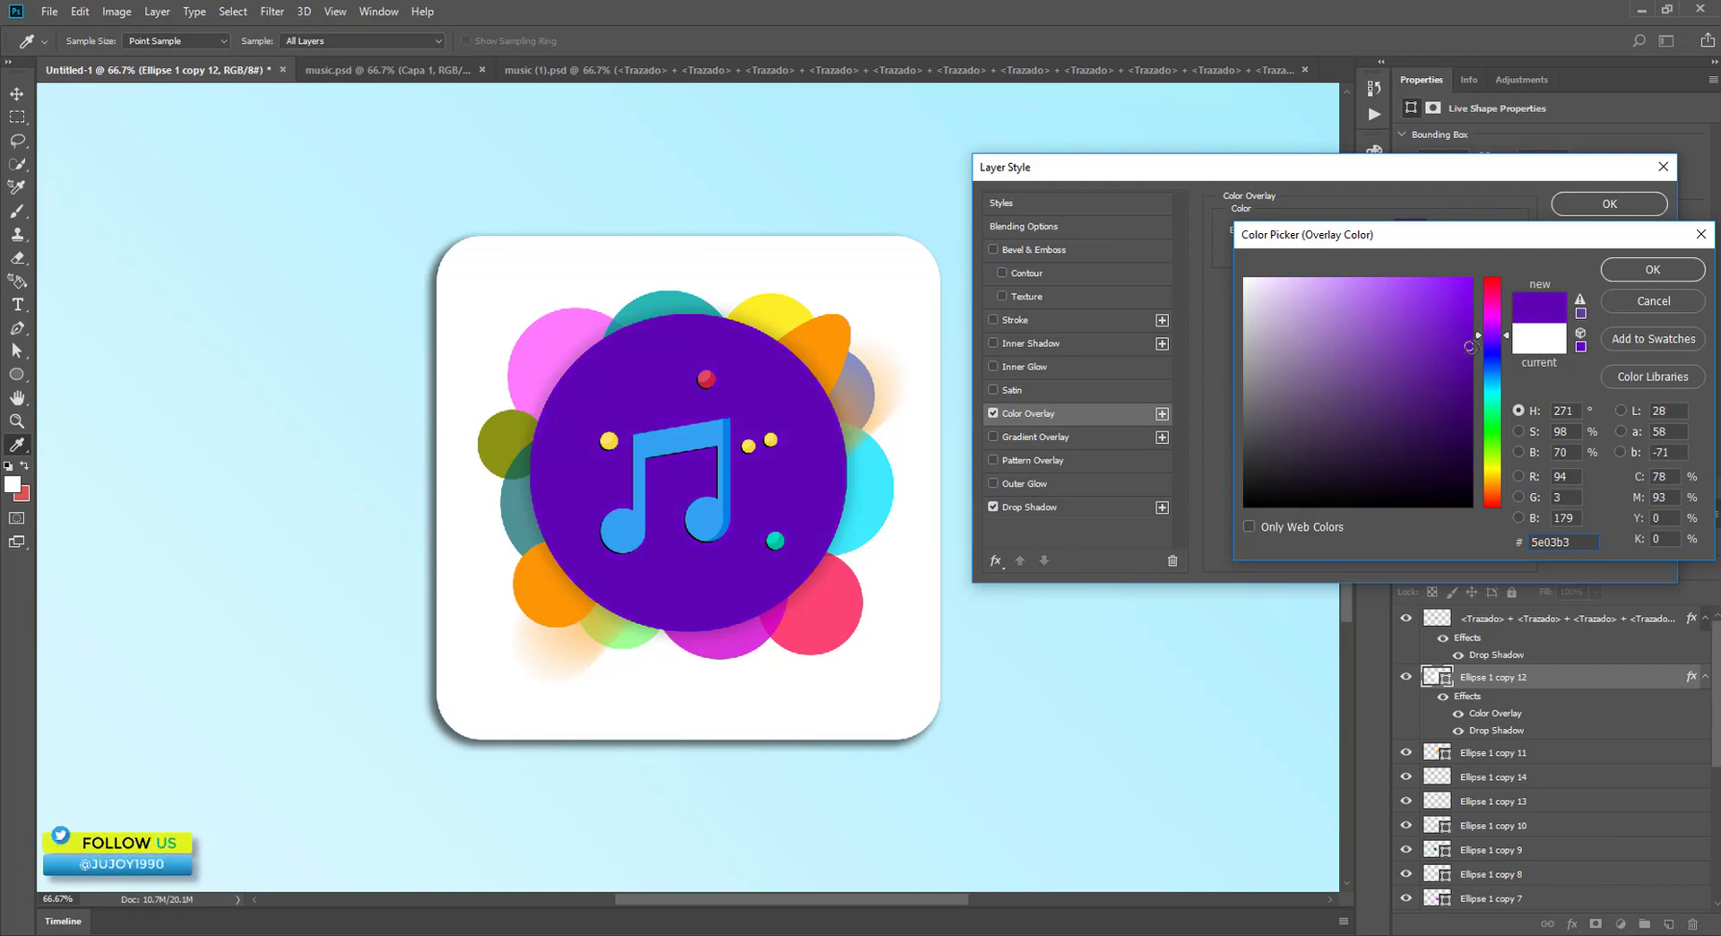
left_click(1652, 269)
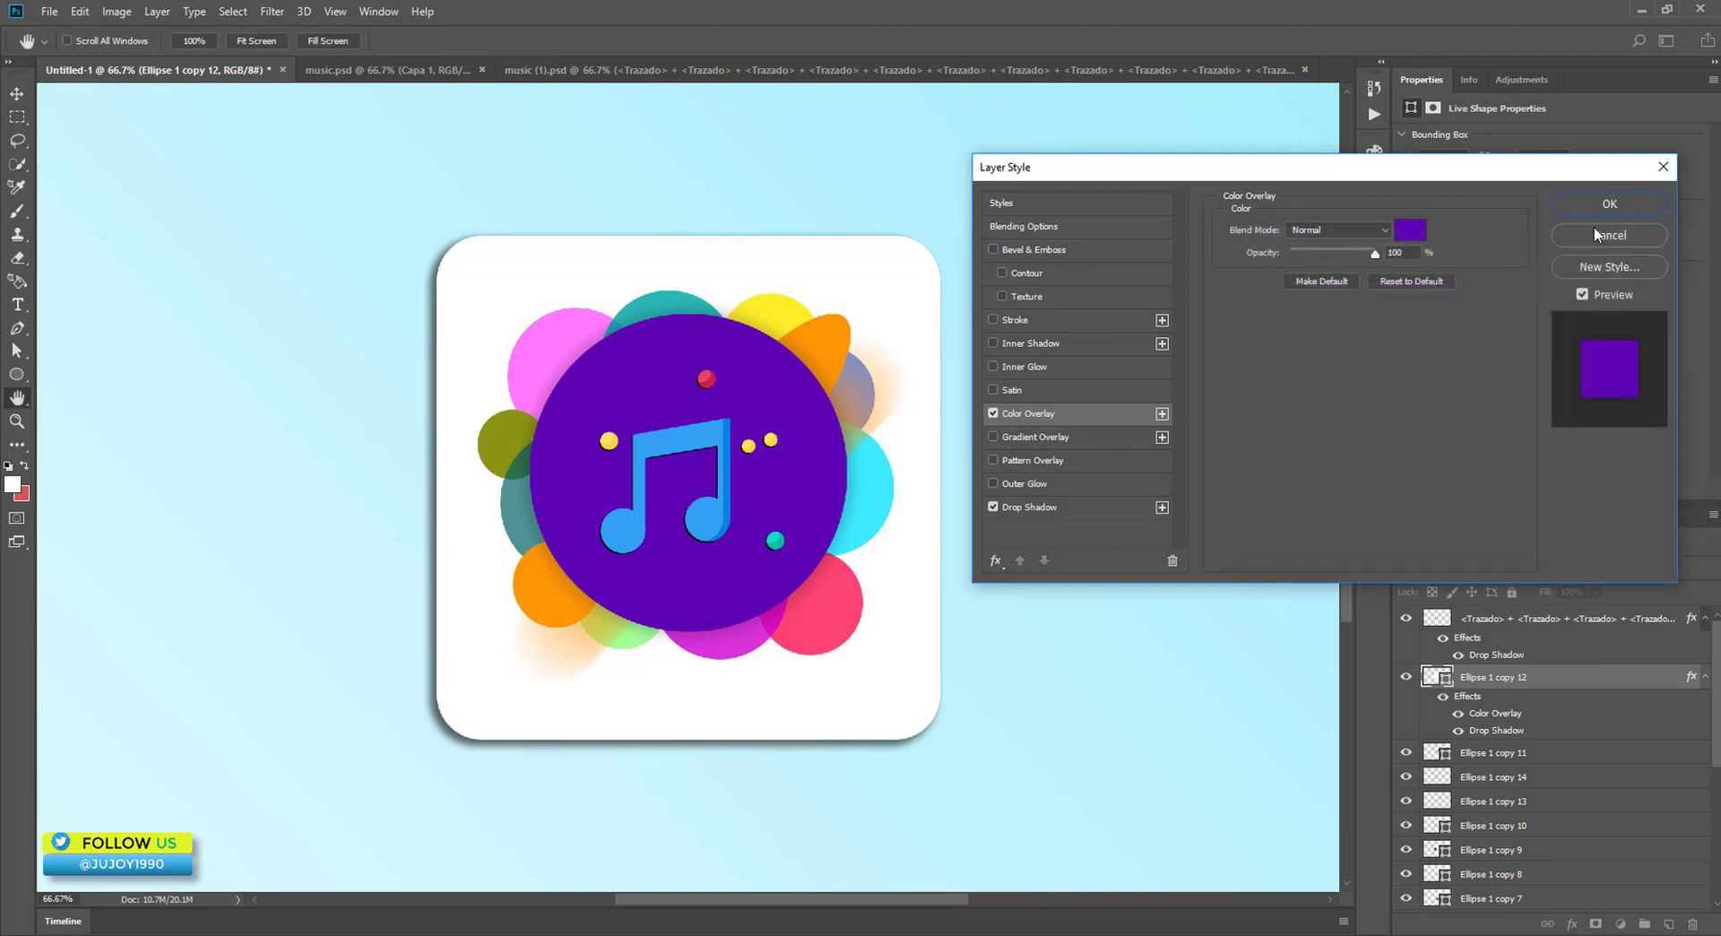
left_click(1598, 207)
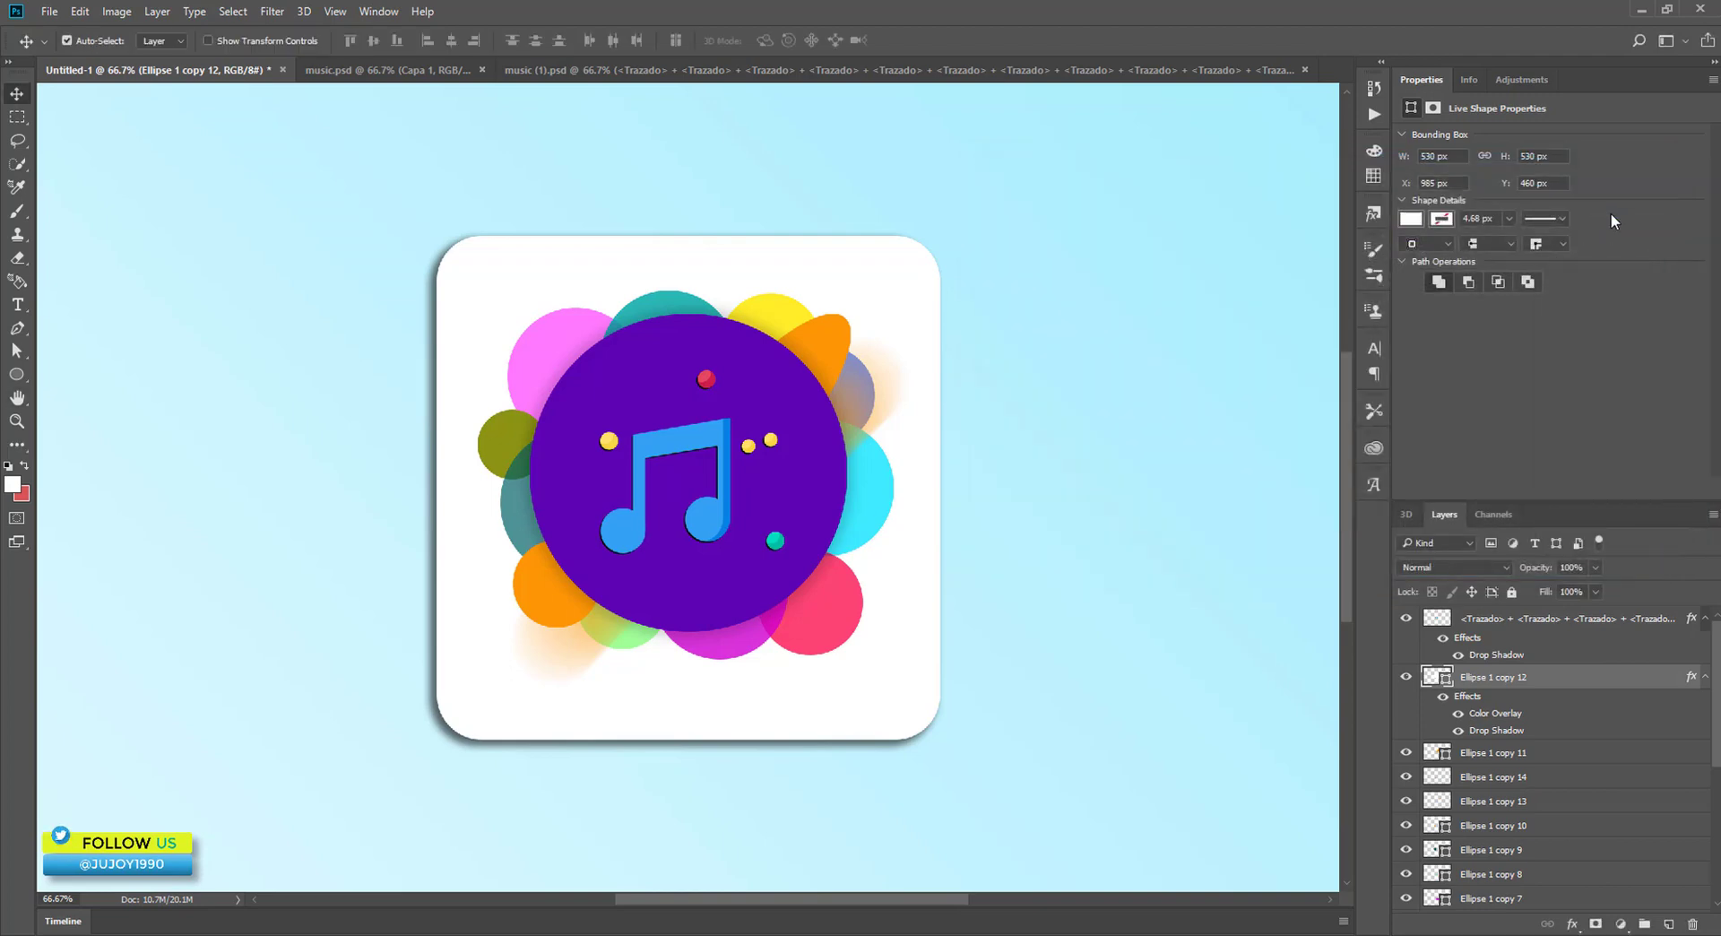
key("ctrl+shift+alt+n")
Step: Select a sunburst ray tip from the Sunburst Brushes 54342 set for the Brush tool
left_click(17, 210)
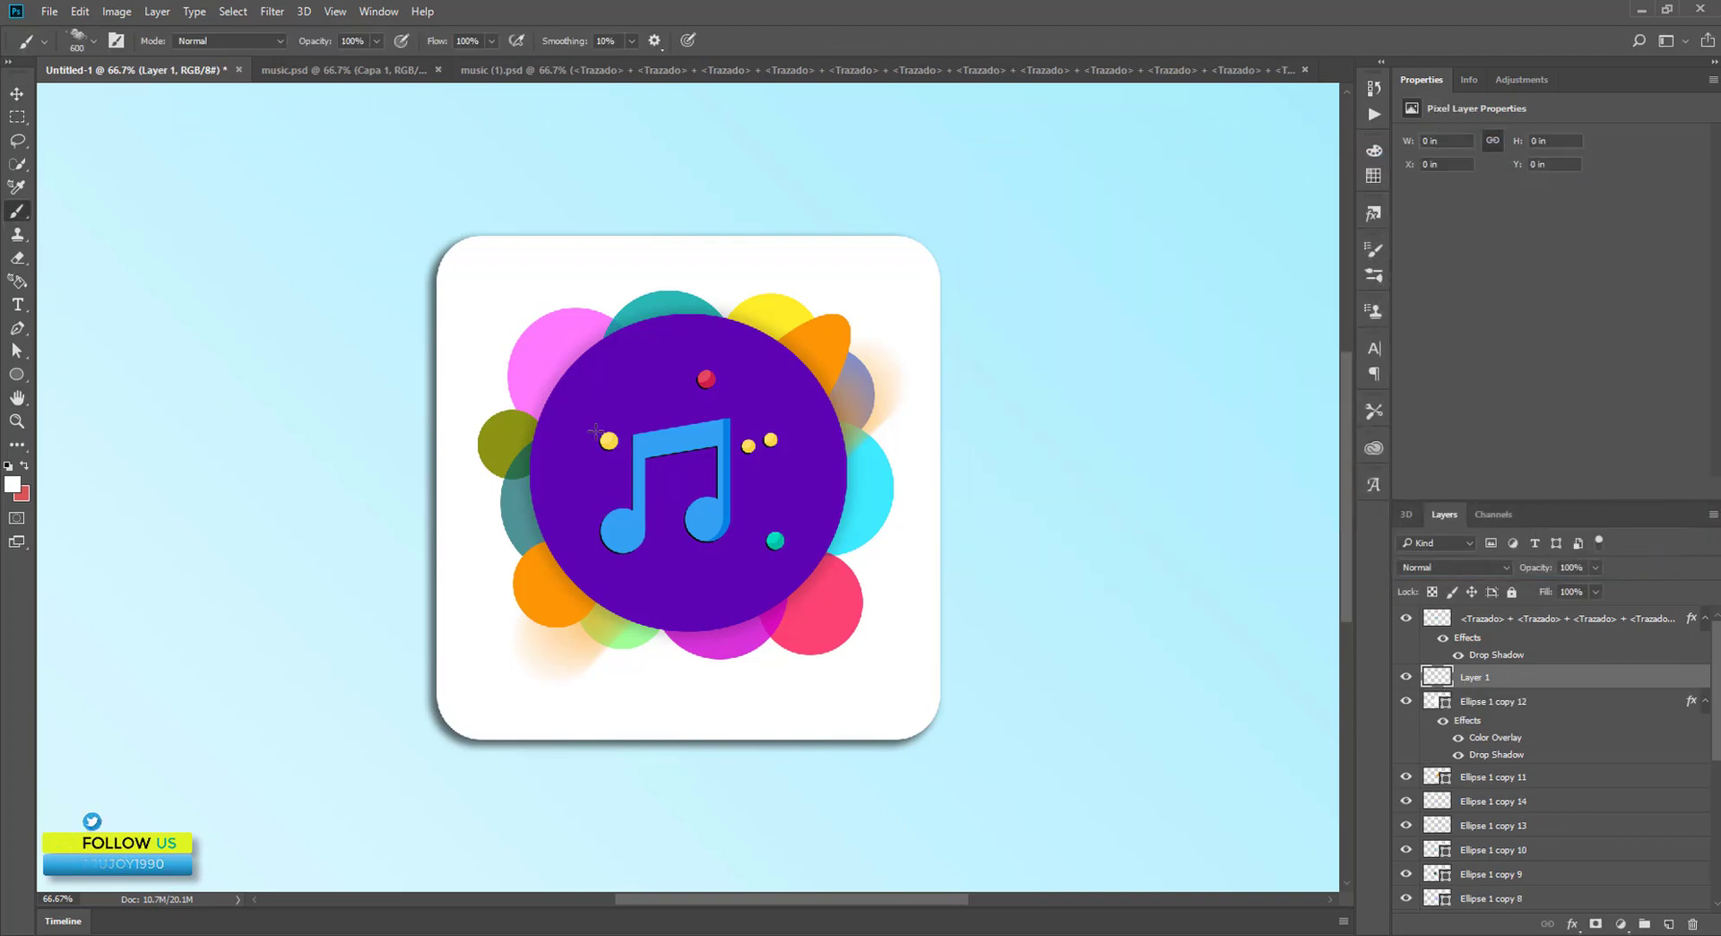
right_click(595, 430)
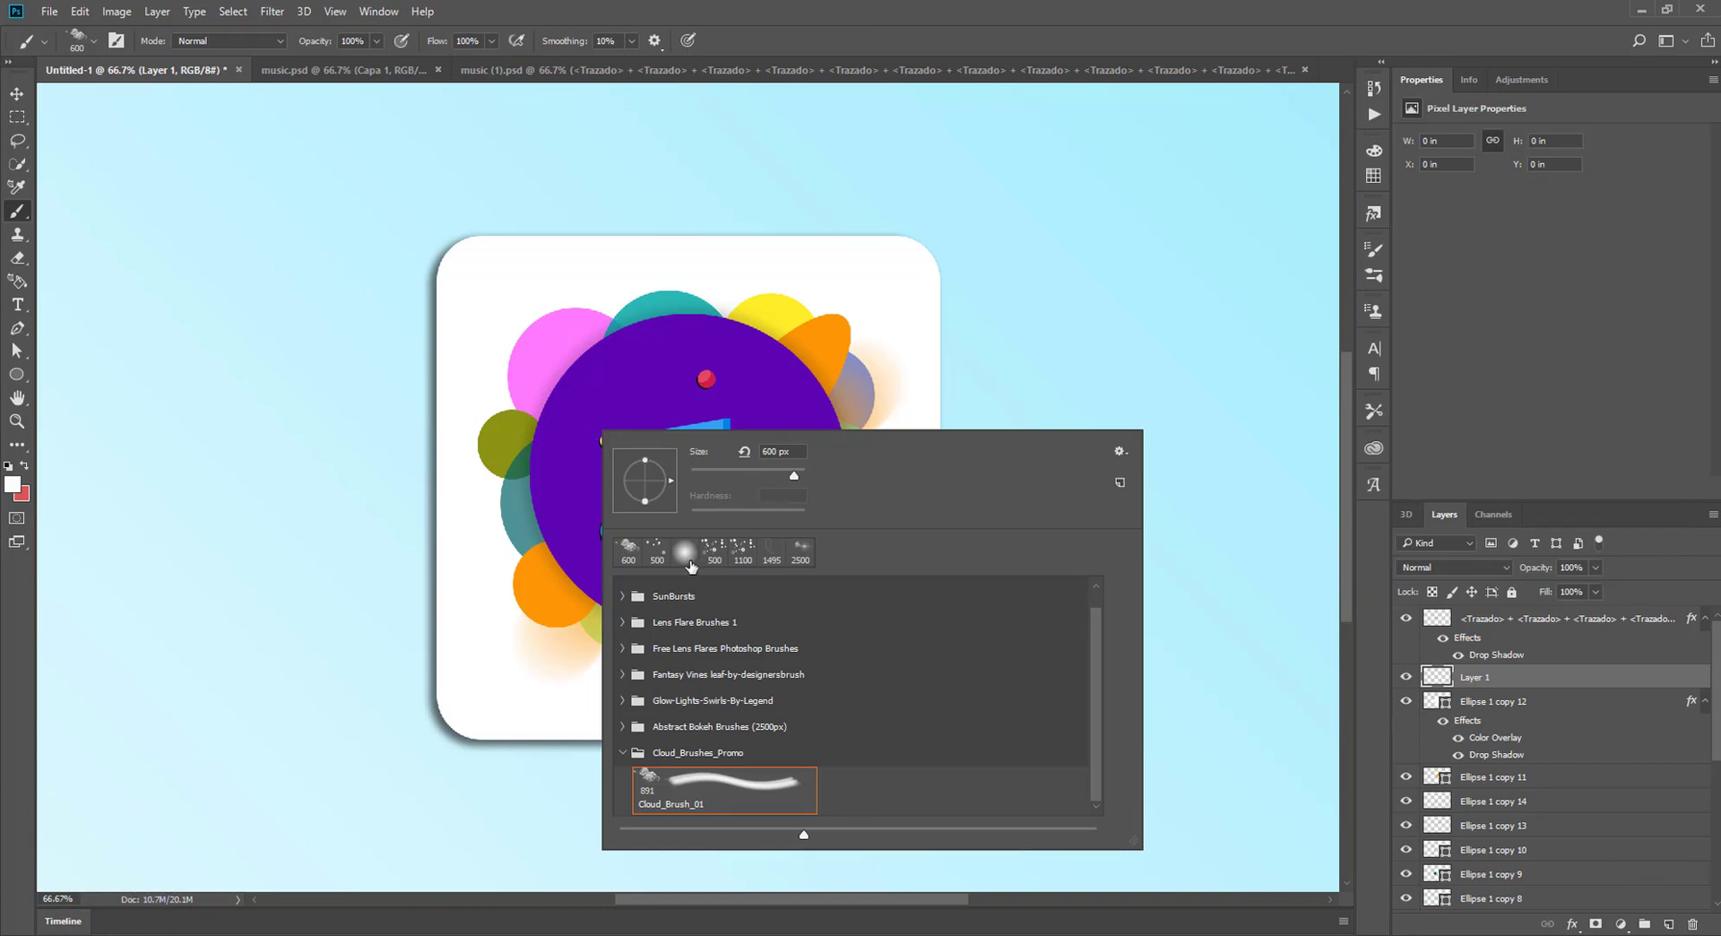
left_click(623, 752)
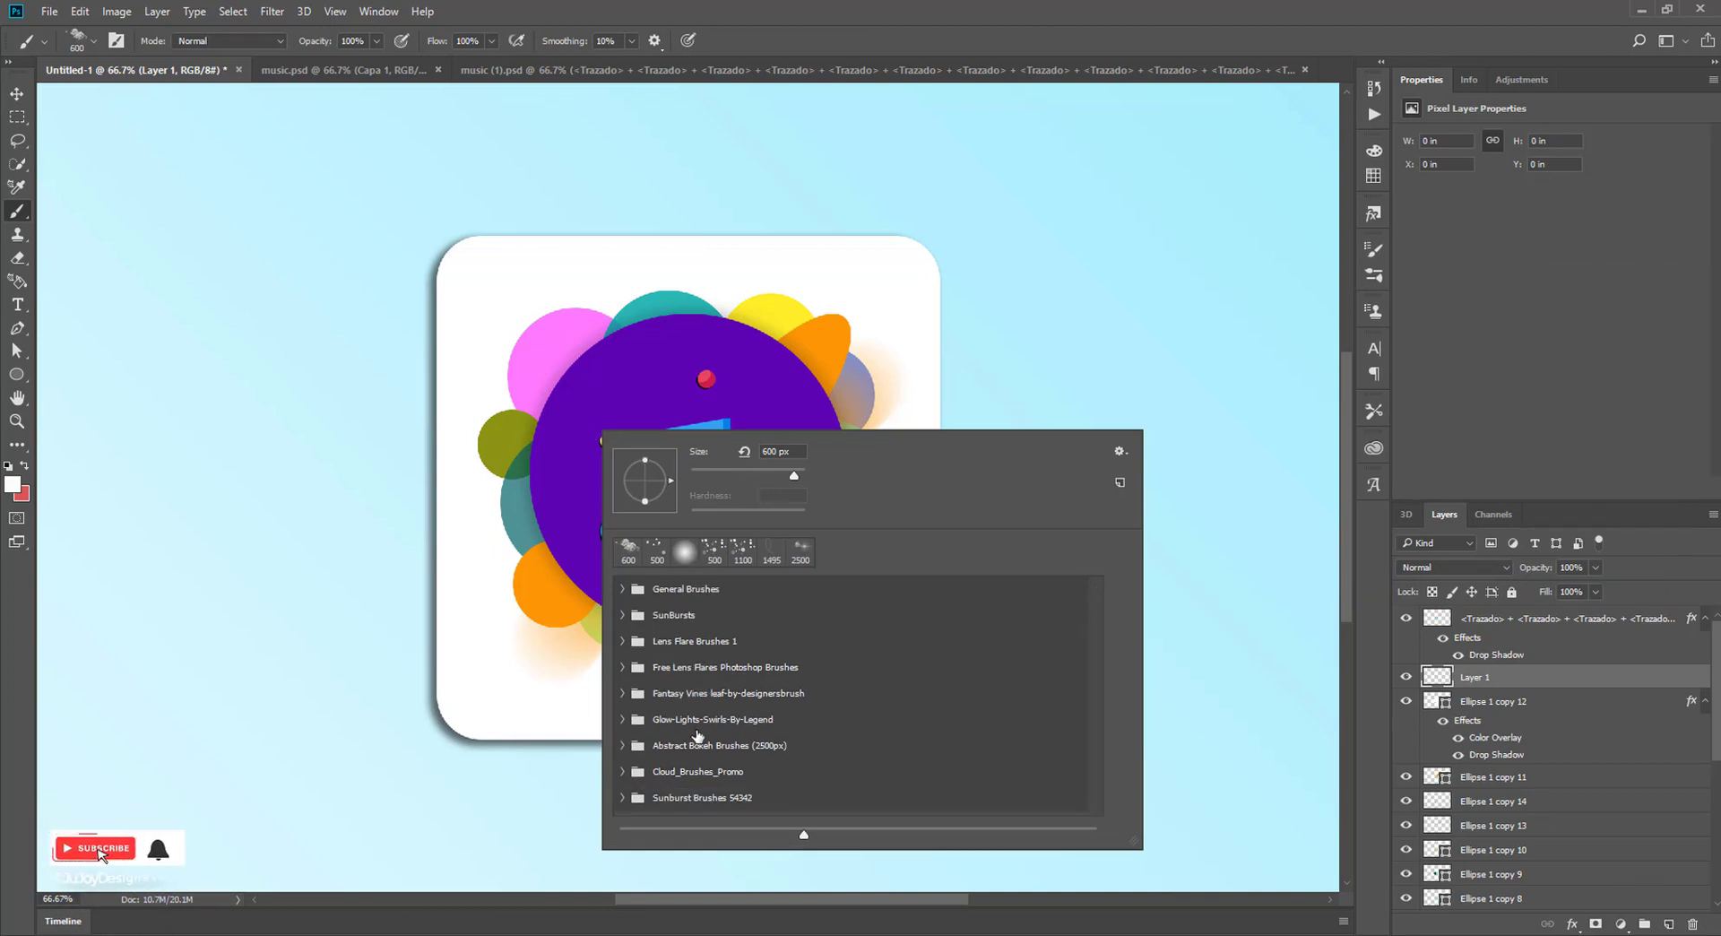
left_click(681, 796)
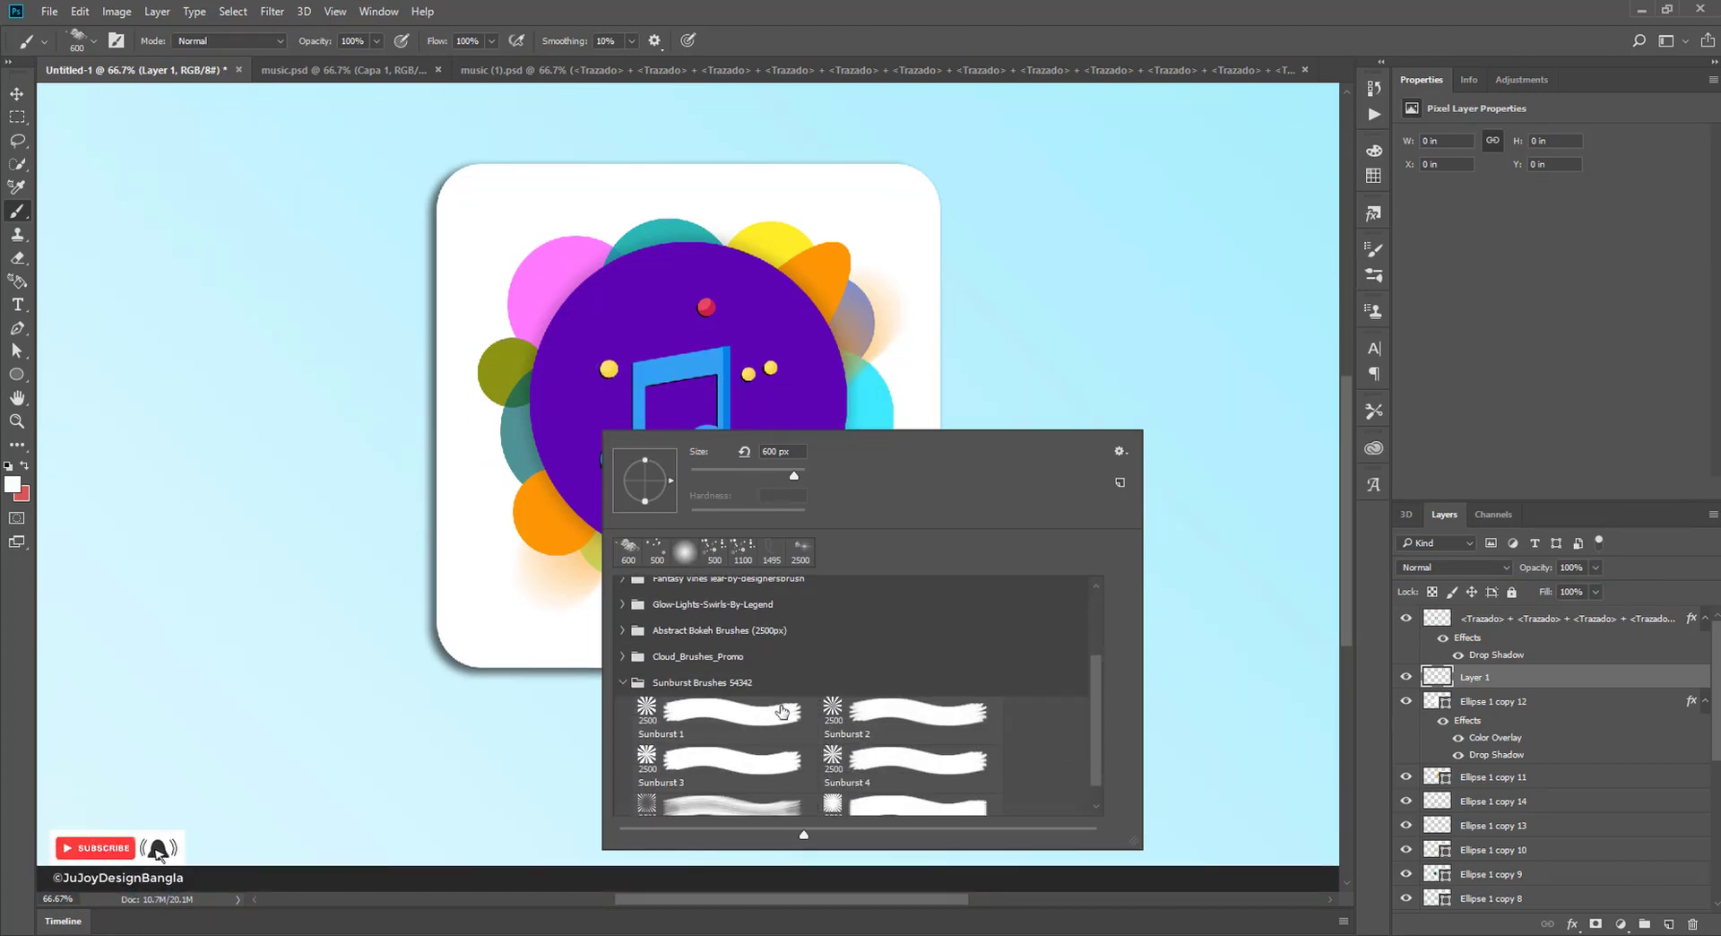
scroll(781, 711, "down", 1)
left_click(717, 780)
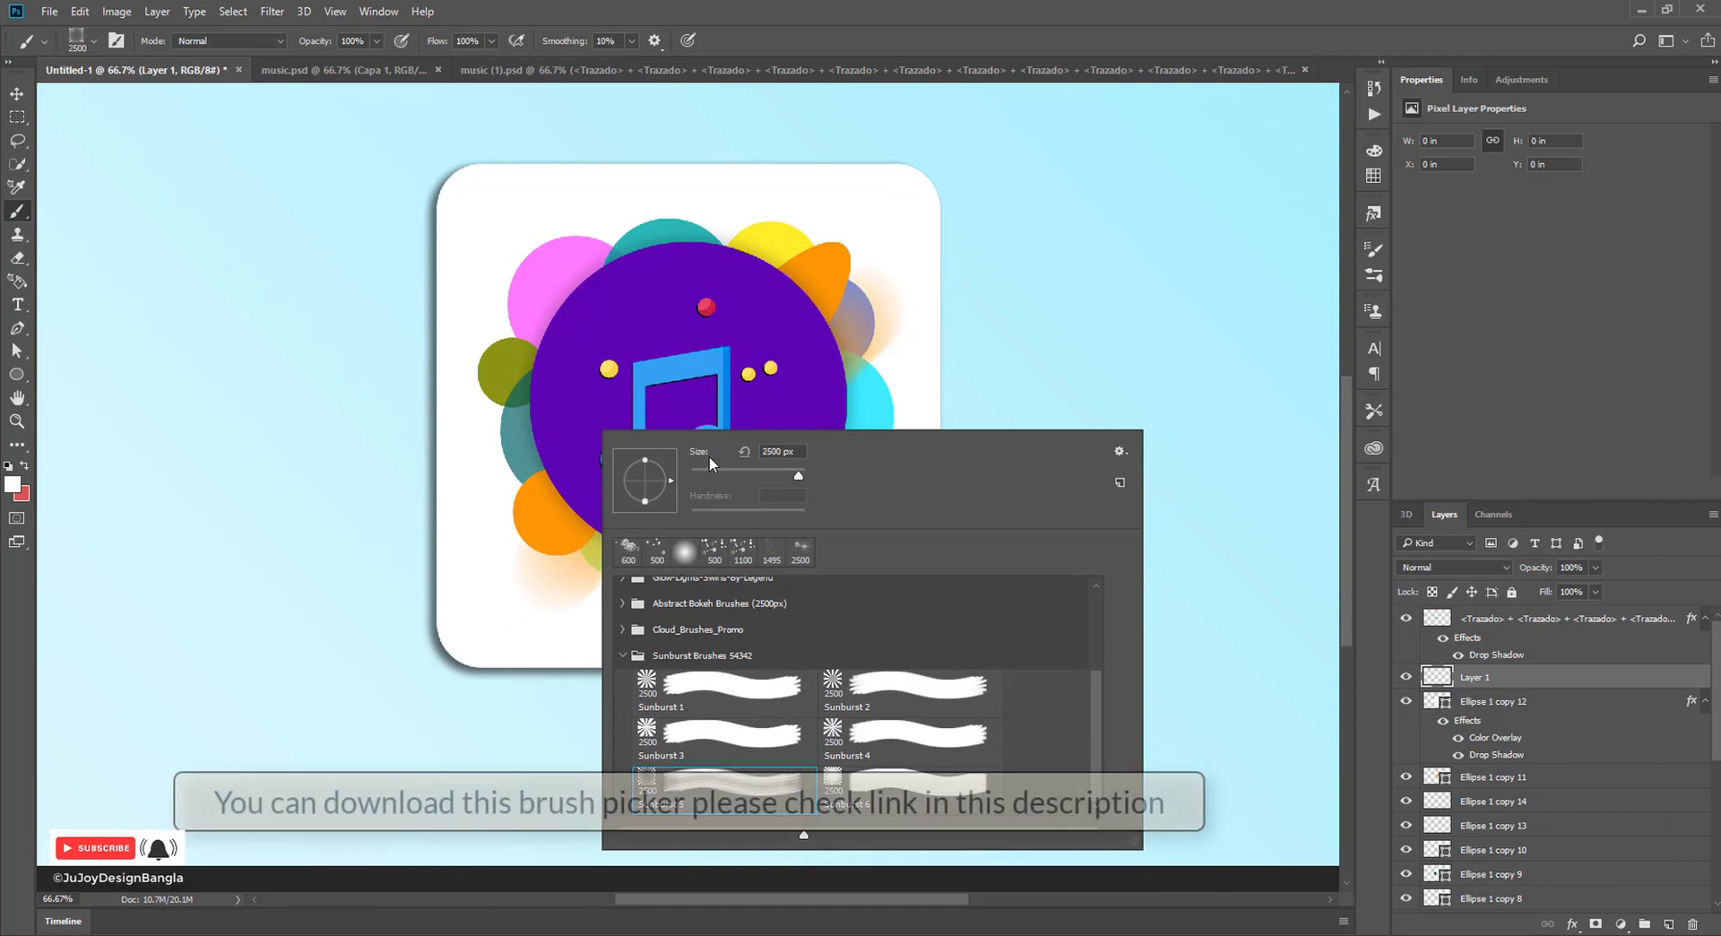
key("Return")
Step: Undo the oversized test stamp and shrink the sunburst brush to 700 px
left_click(670, 431)
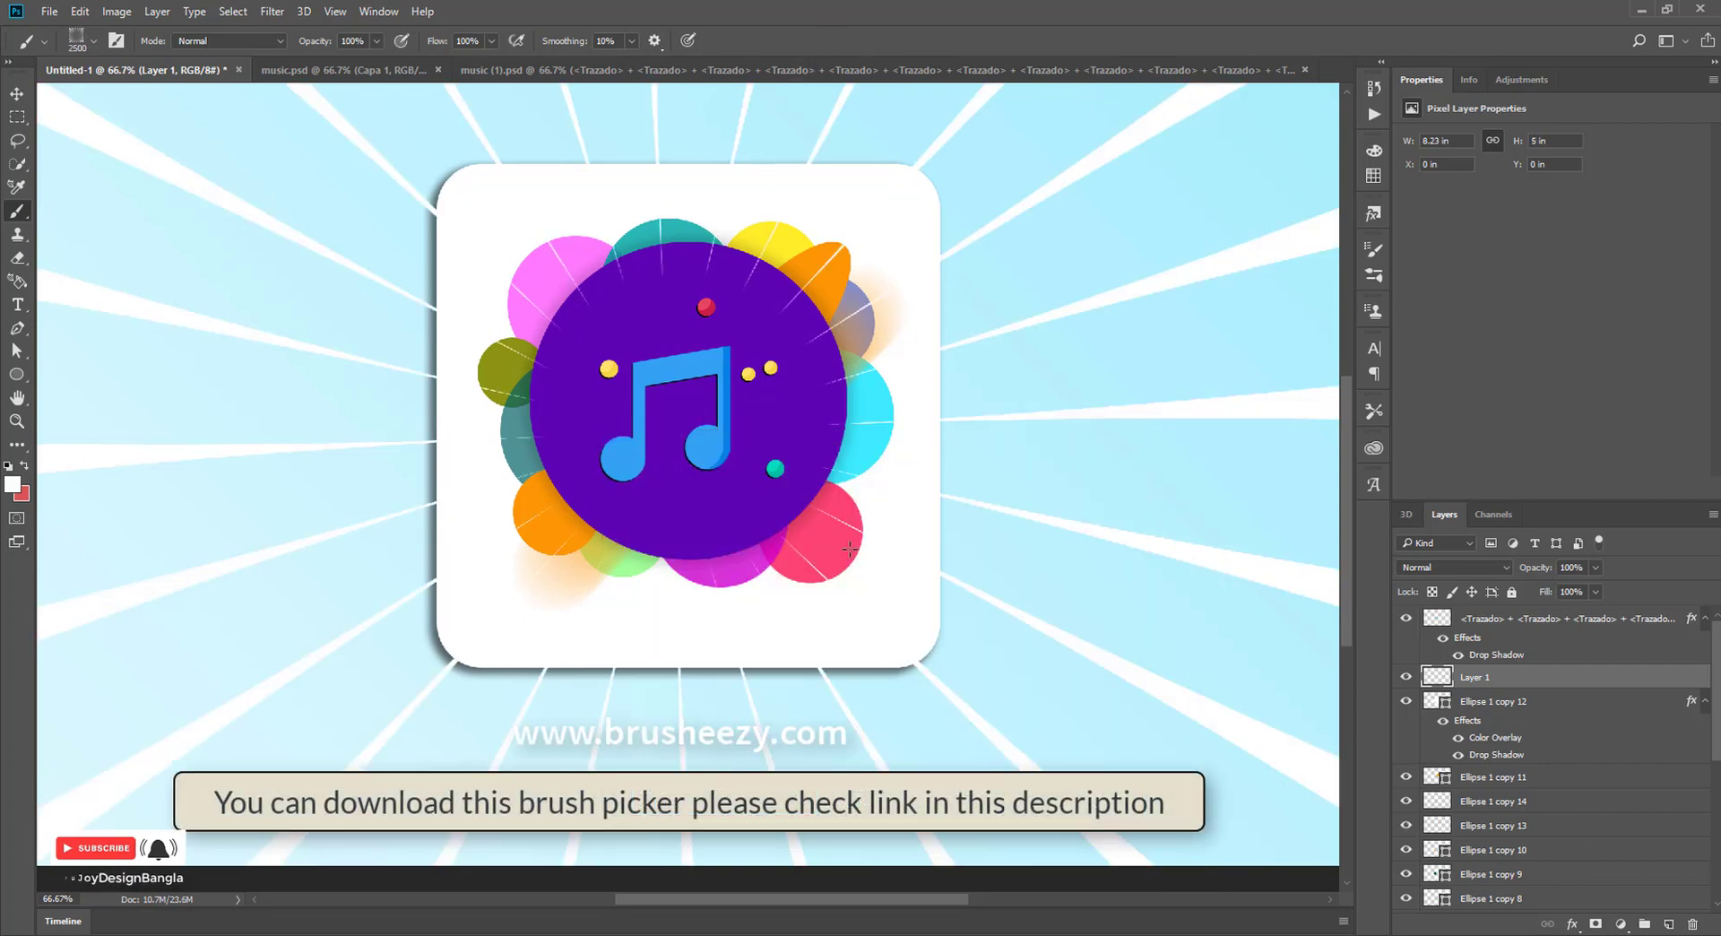
key("ctrl+z")
key("bracketleft")
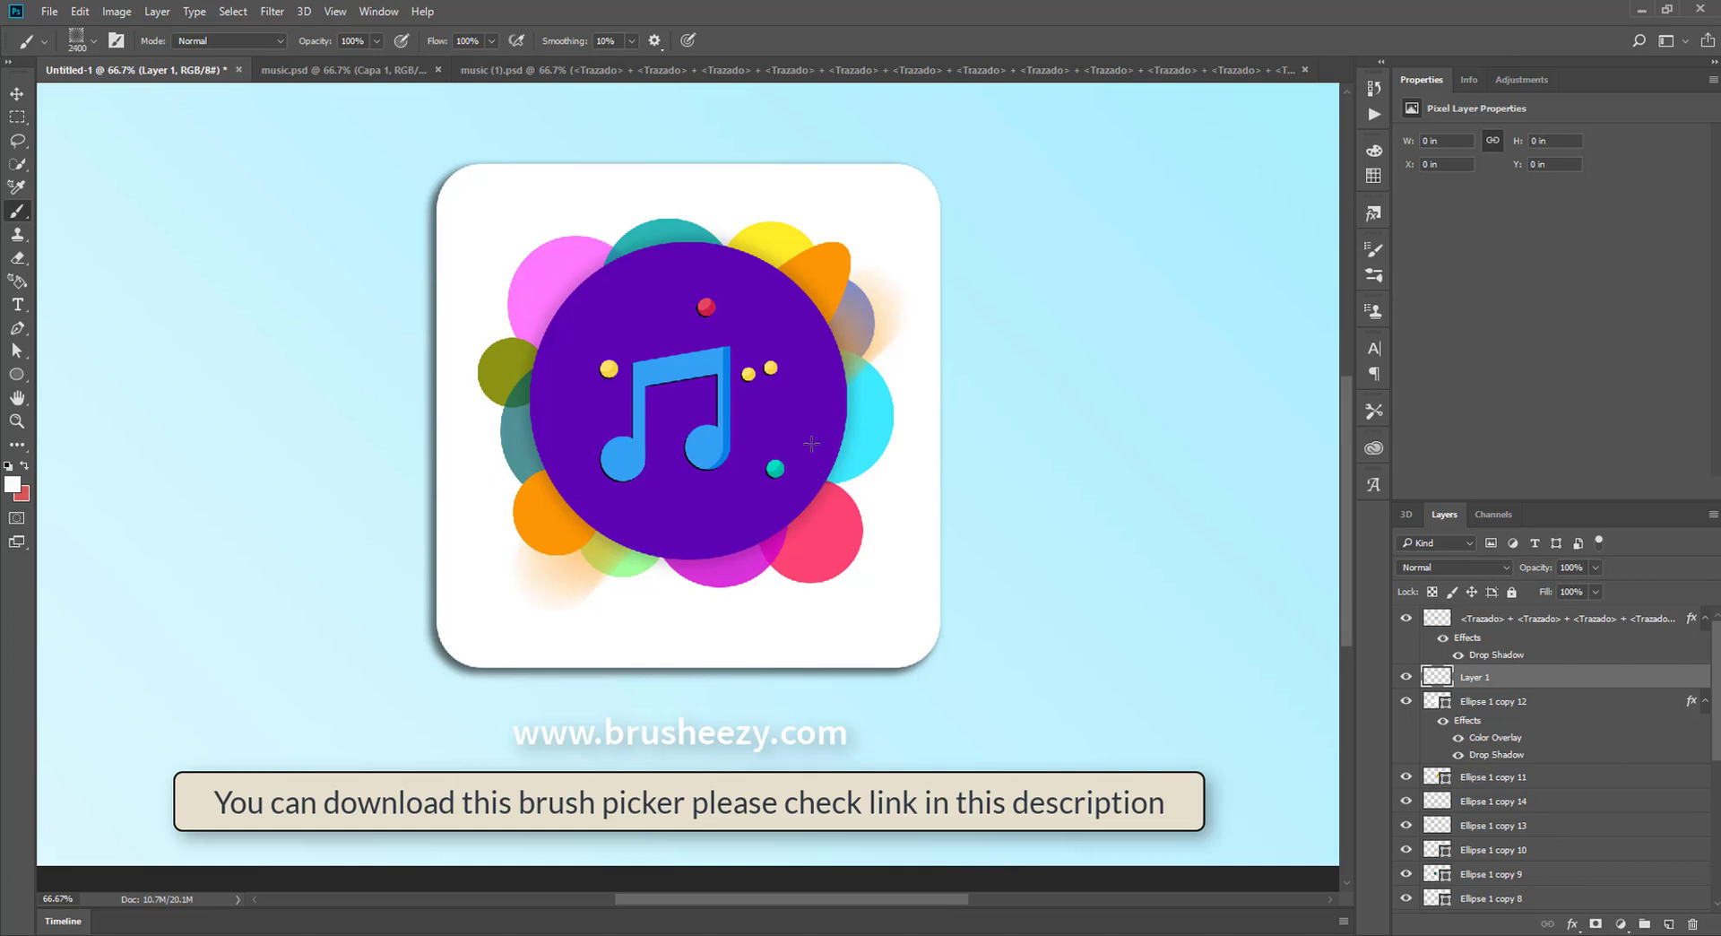
key("bracketleft")
key("bracketleft")
key("bracketleft")
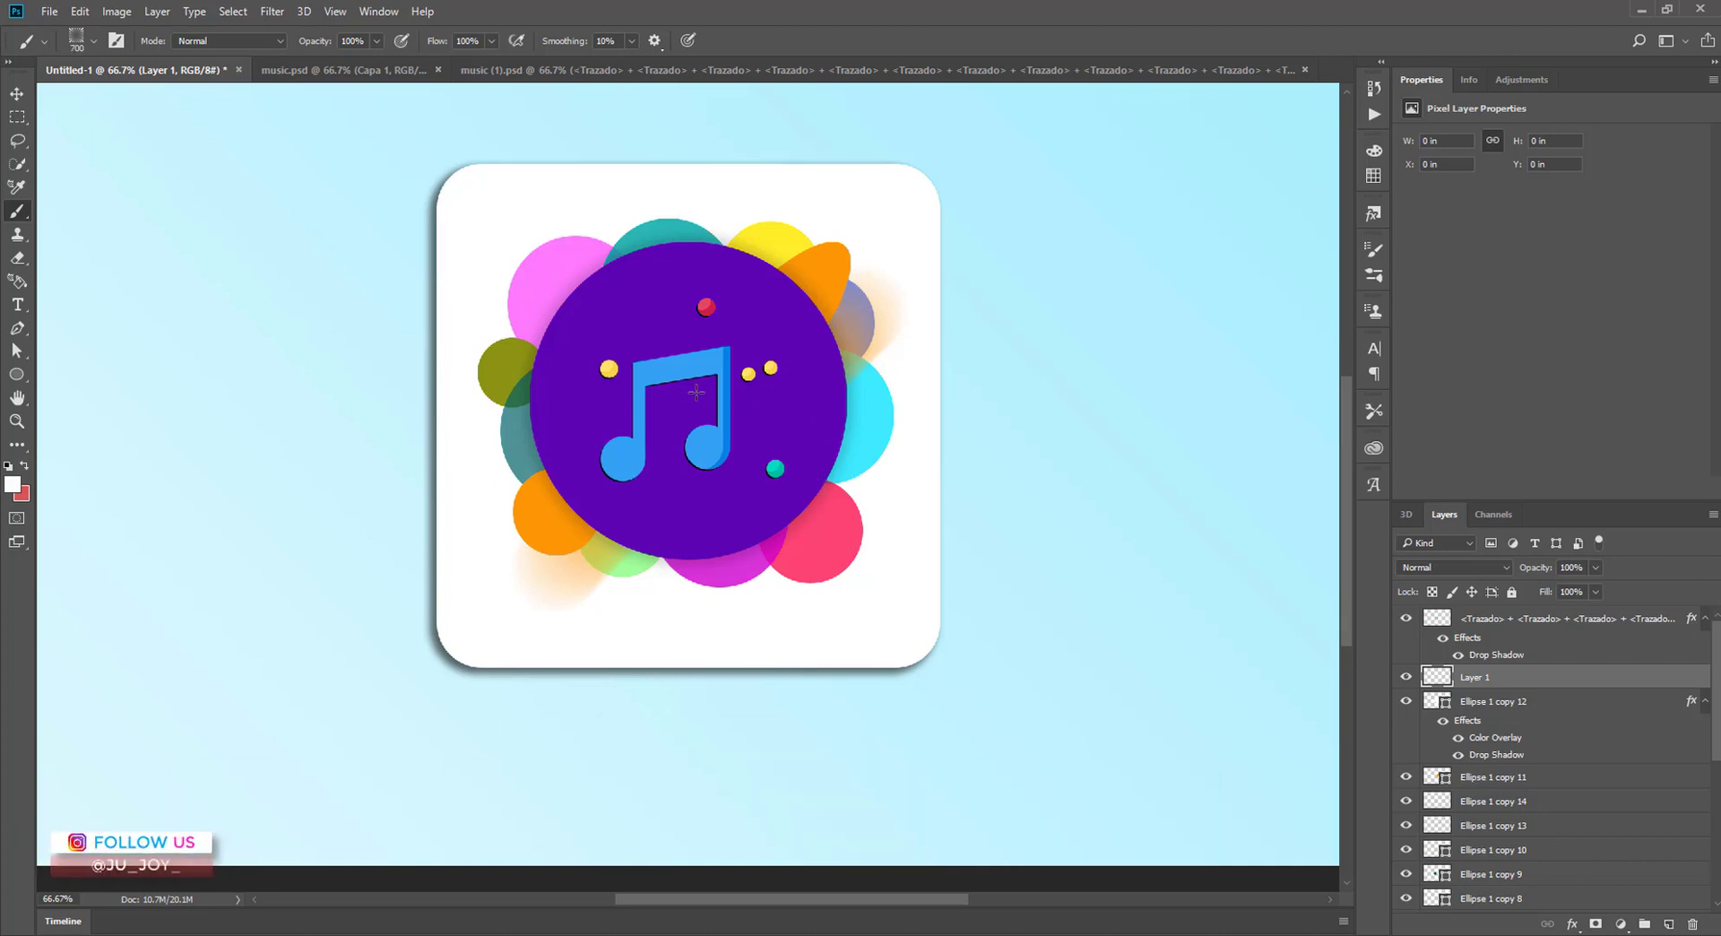
Step: Stamp white sunburst rays at the circle centre and clip Layer 1 to the purple disc
left_click(696, 391)
key("ctrl+alt+g")
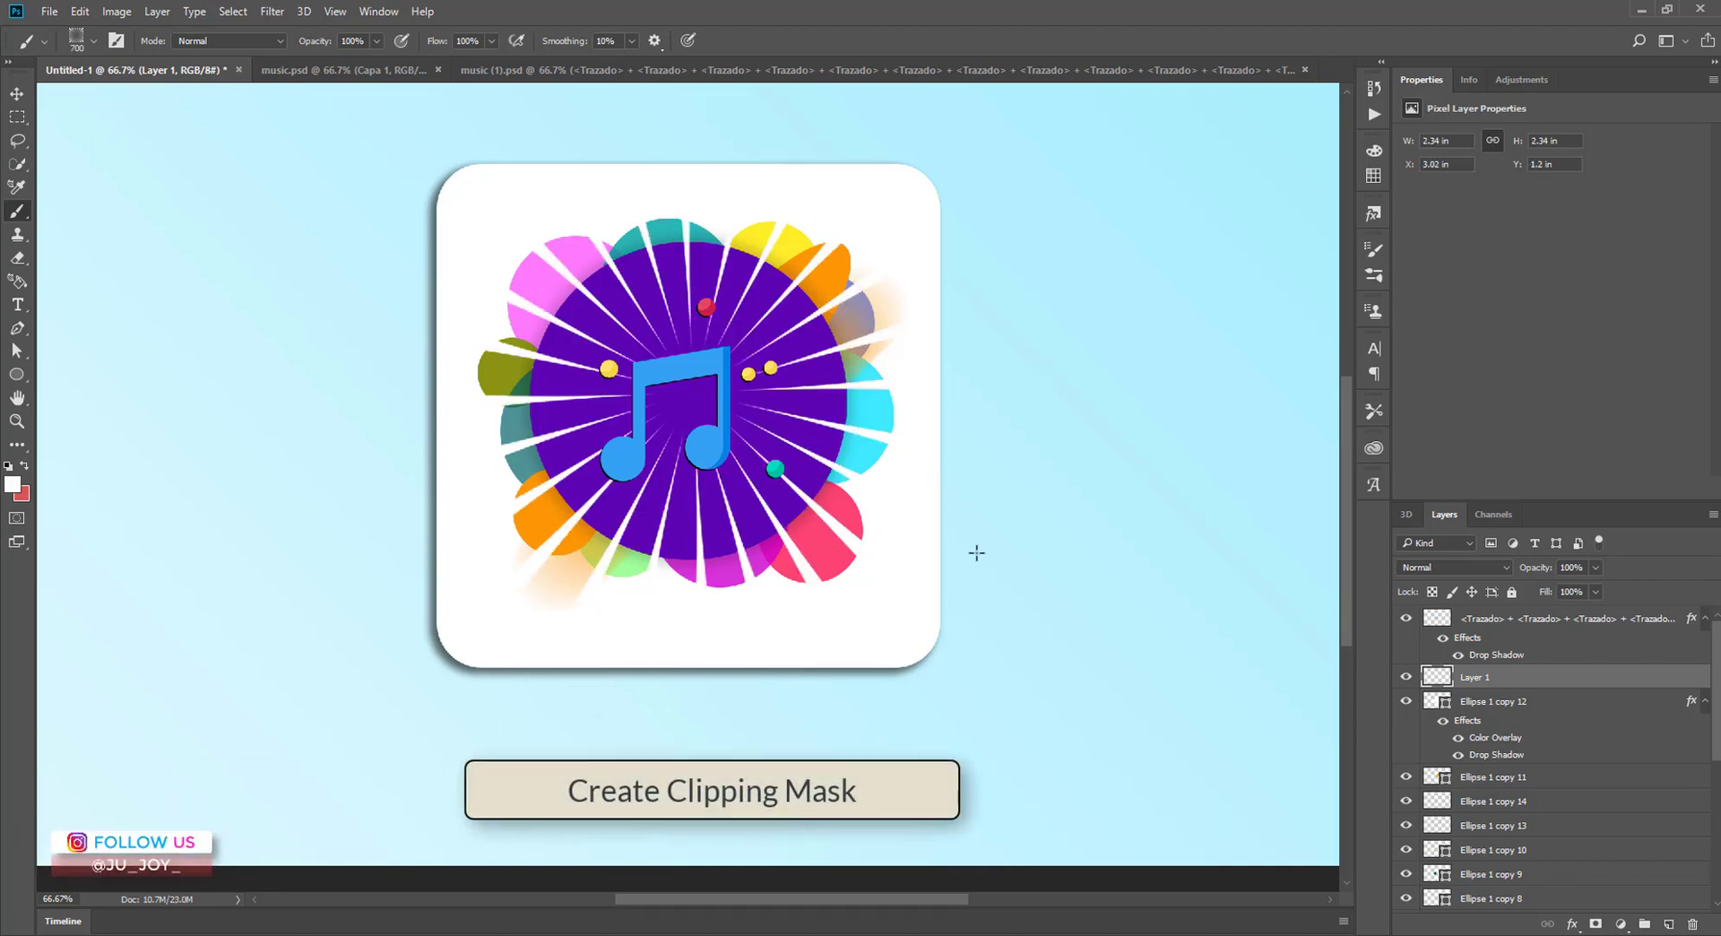
right_click(1602, 676)
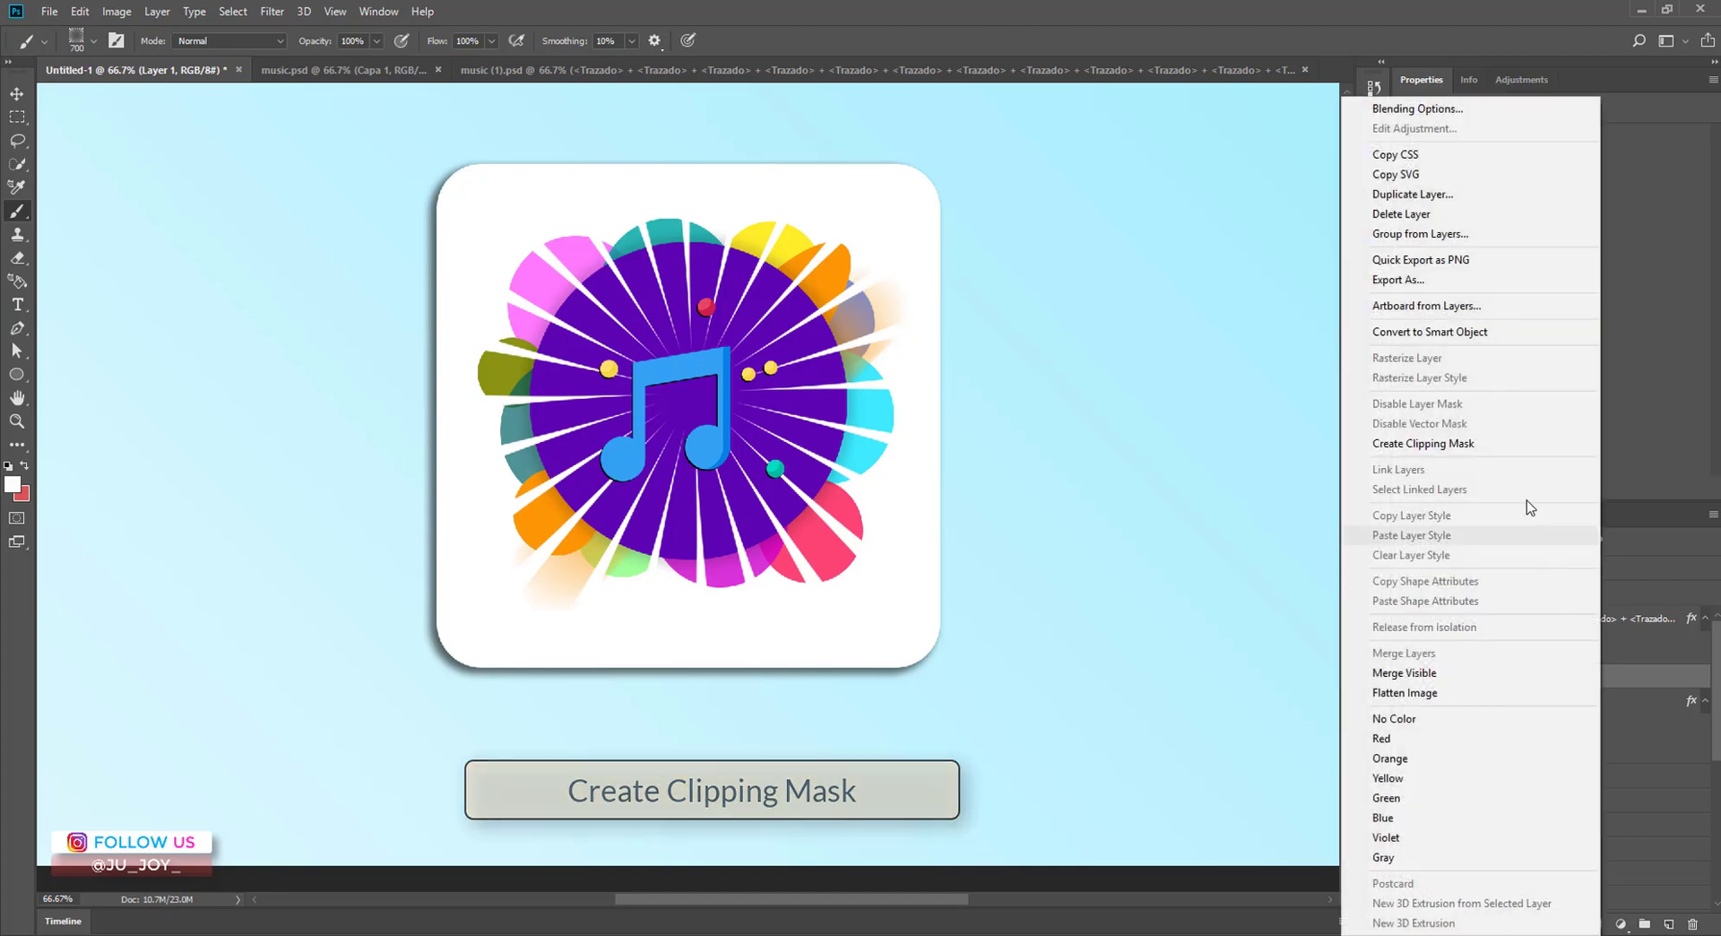
left_click(1497, 445)
Step: Rasterize the circle's layer style and set the sunburst layer's opacity to 35%
left_click(1567, 716)
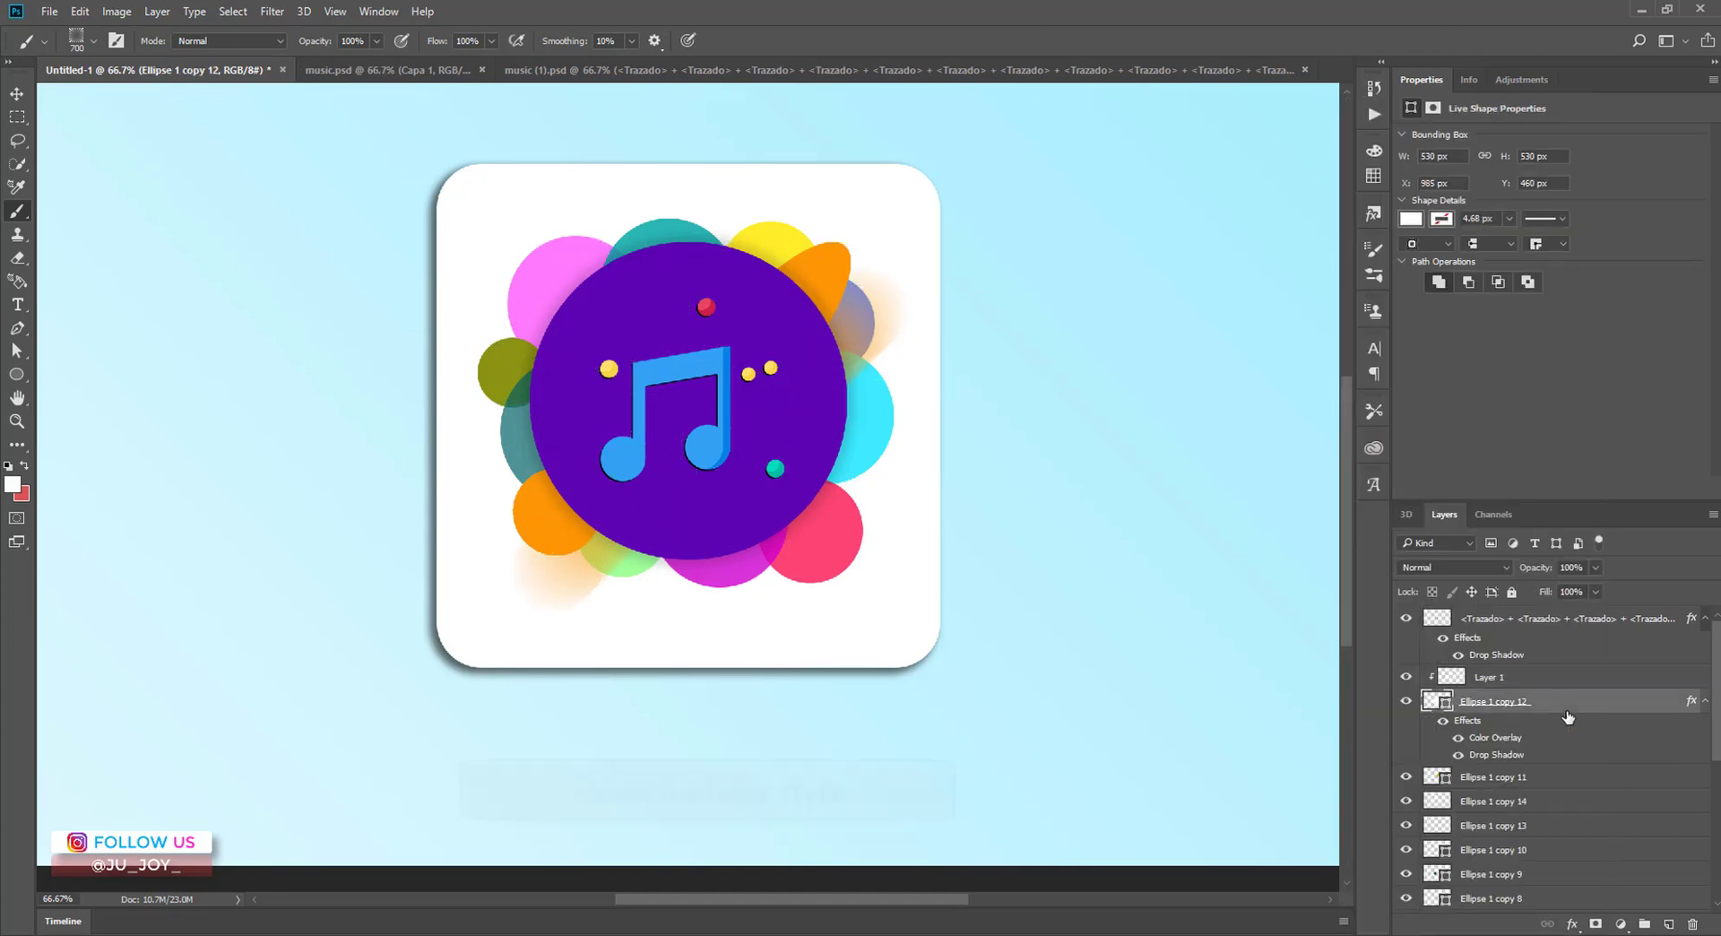
right_click(1567, 716)
left_click(1453, 384)
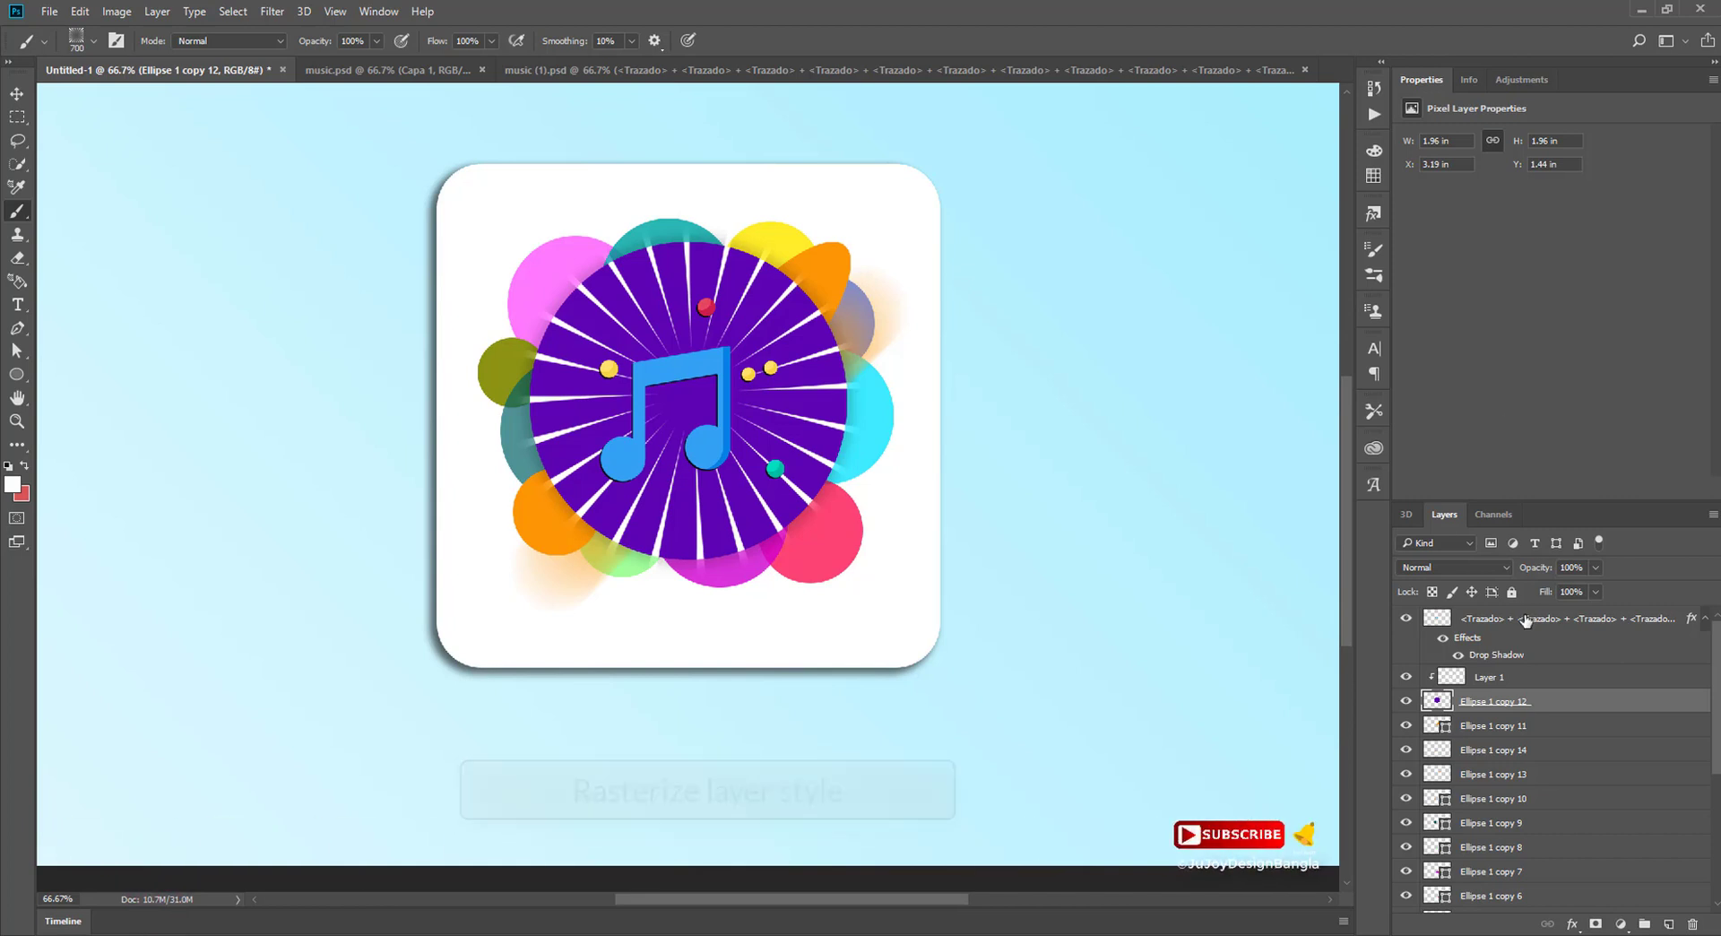
left_click(1518, 678)
left_click_drag(1547, 568, 1496, 557)
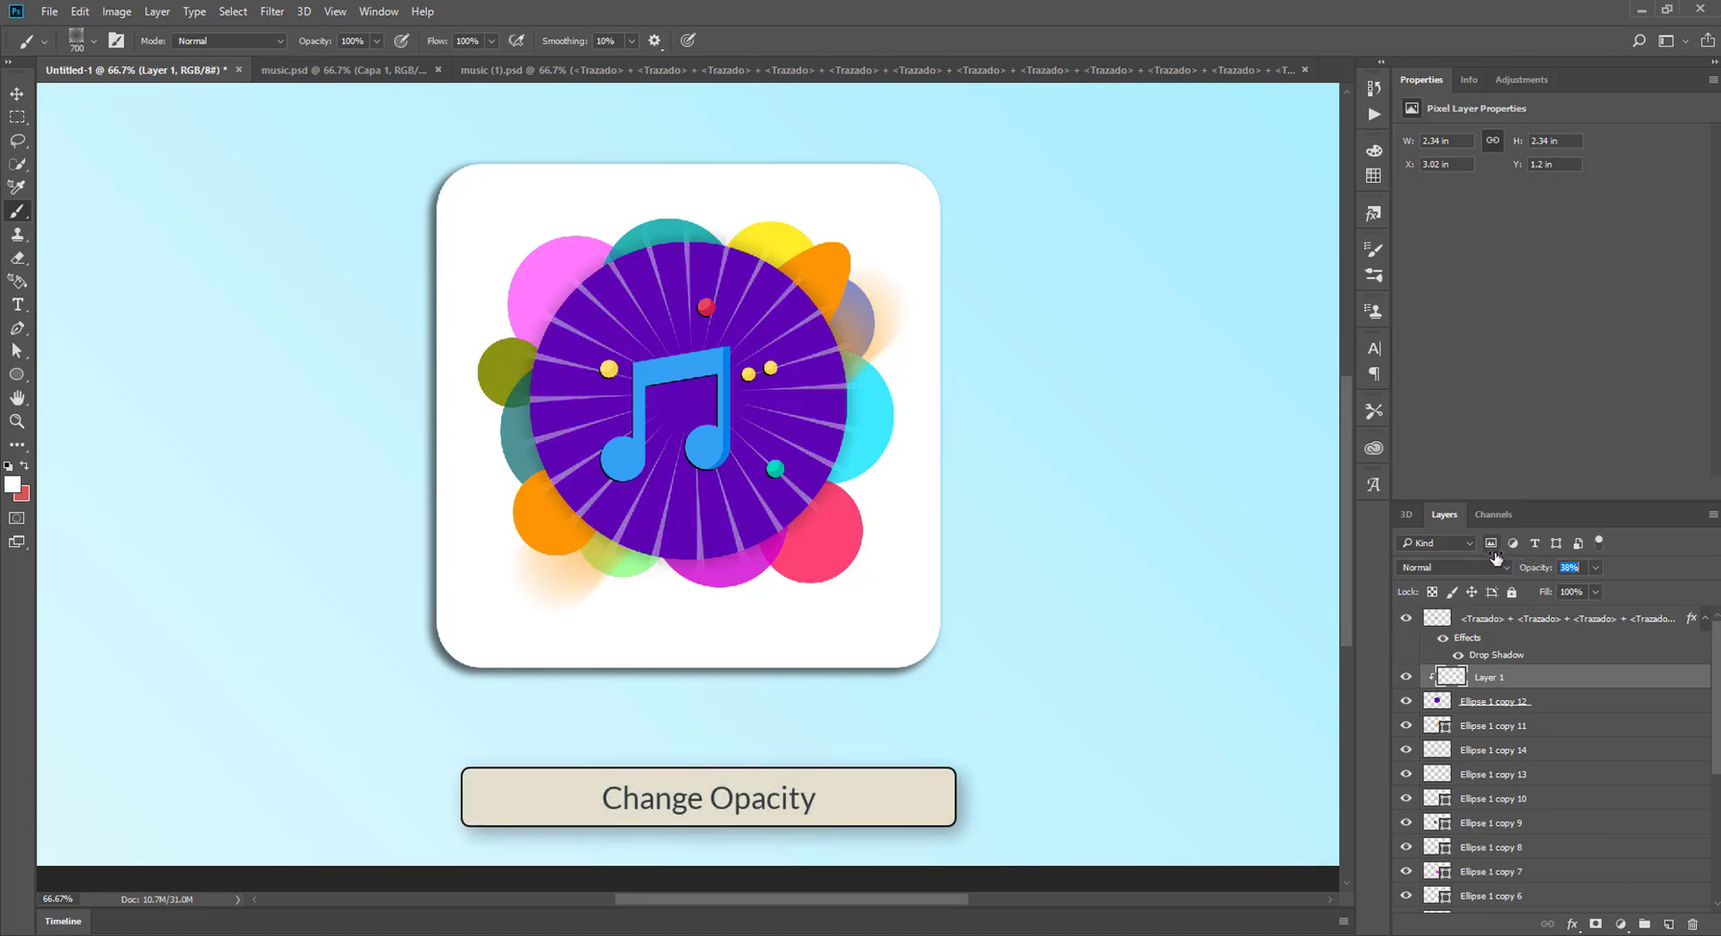
left_click_drag(1495, 557, 1492, 562)
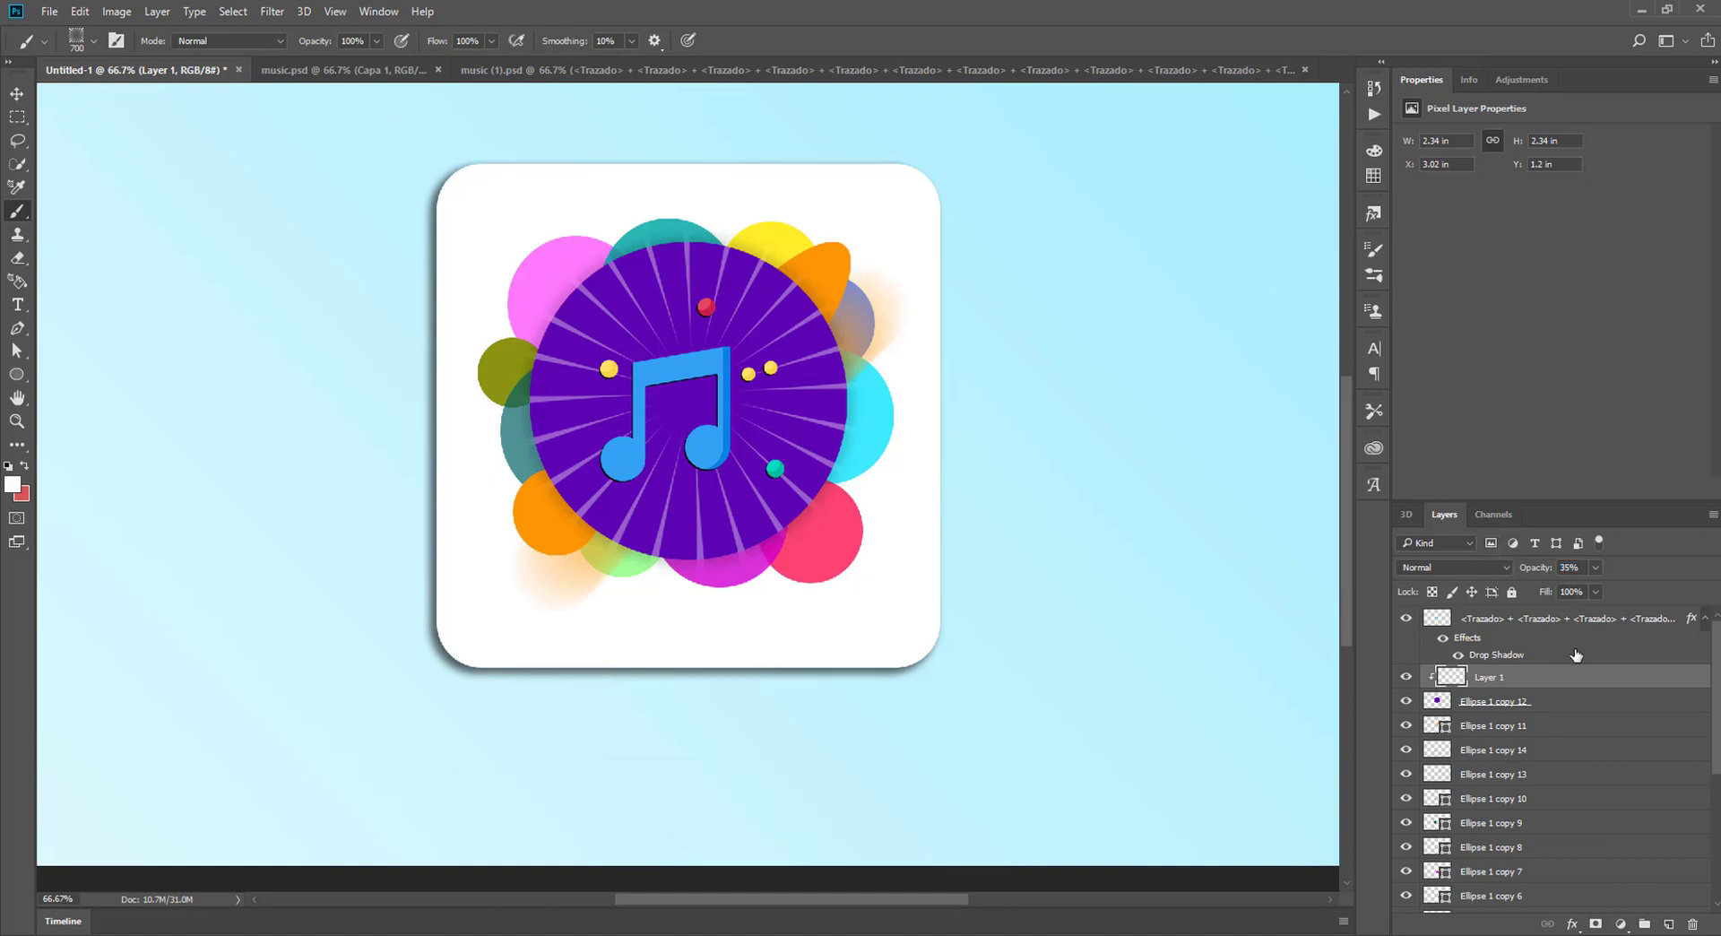